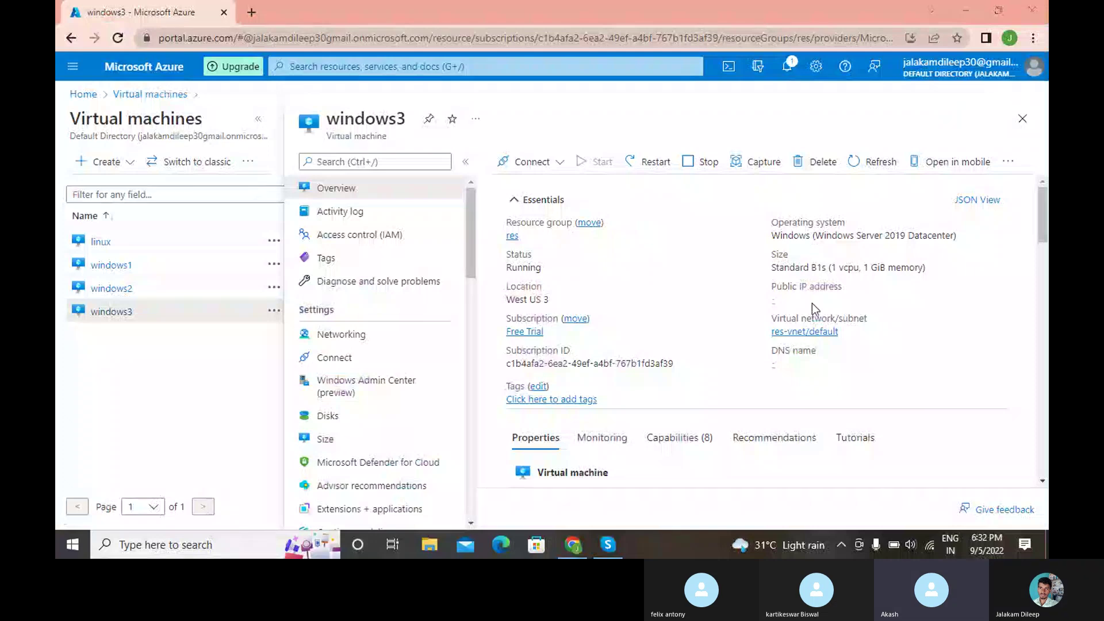
# Step: Search the portal's resources, services and docs for "pub"
pyautogui.click(387, 66)
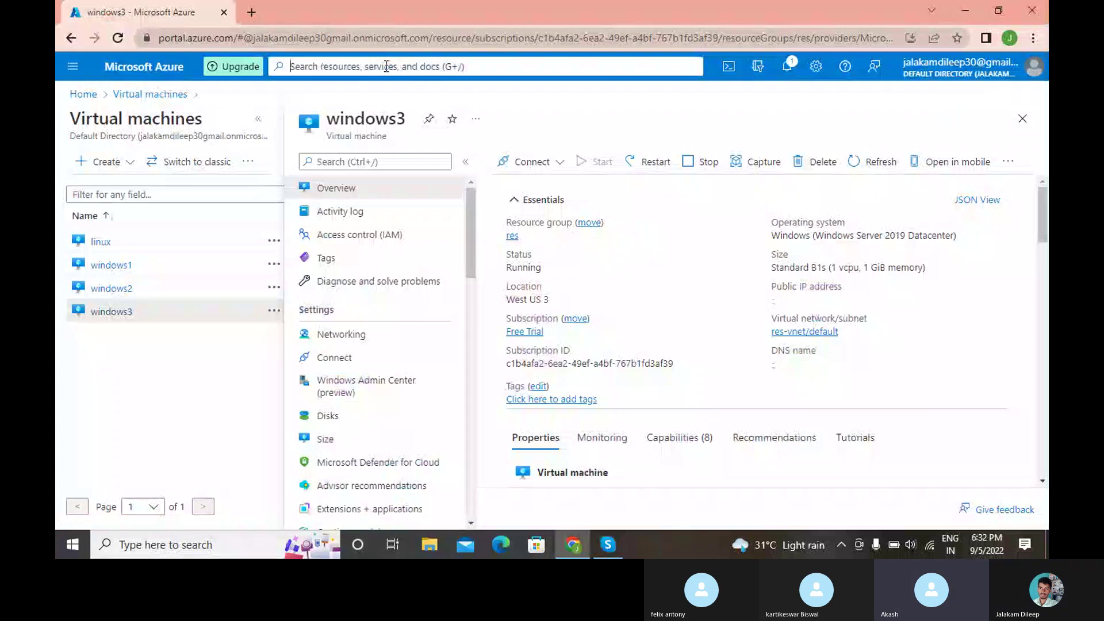
pyautogui.write('pu')
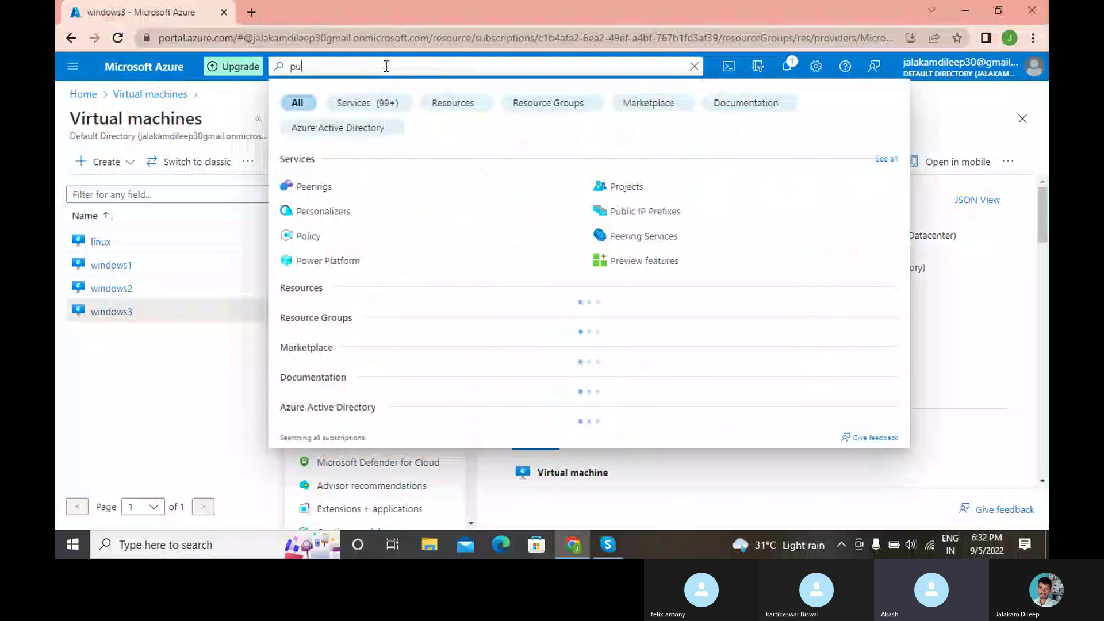
pyautogui.write('b')
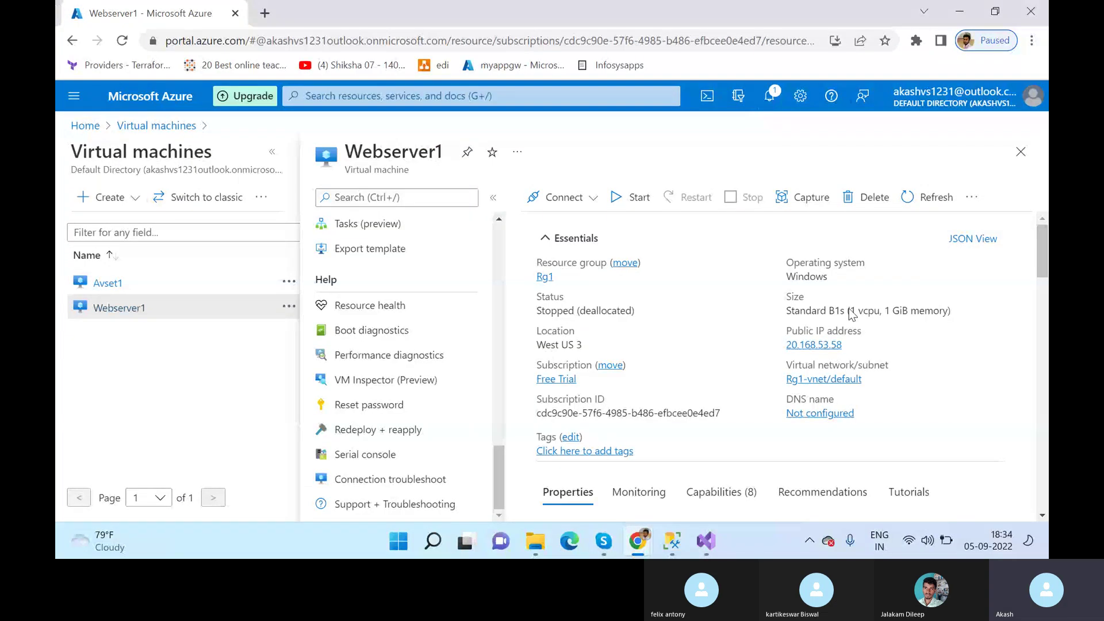
# Step: Dismiss the call window covering the portal and start the Webserver1 virtual machine
pyautogui.click(604, 541)
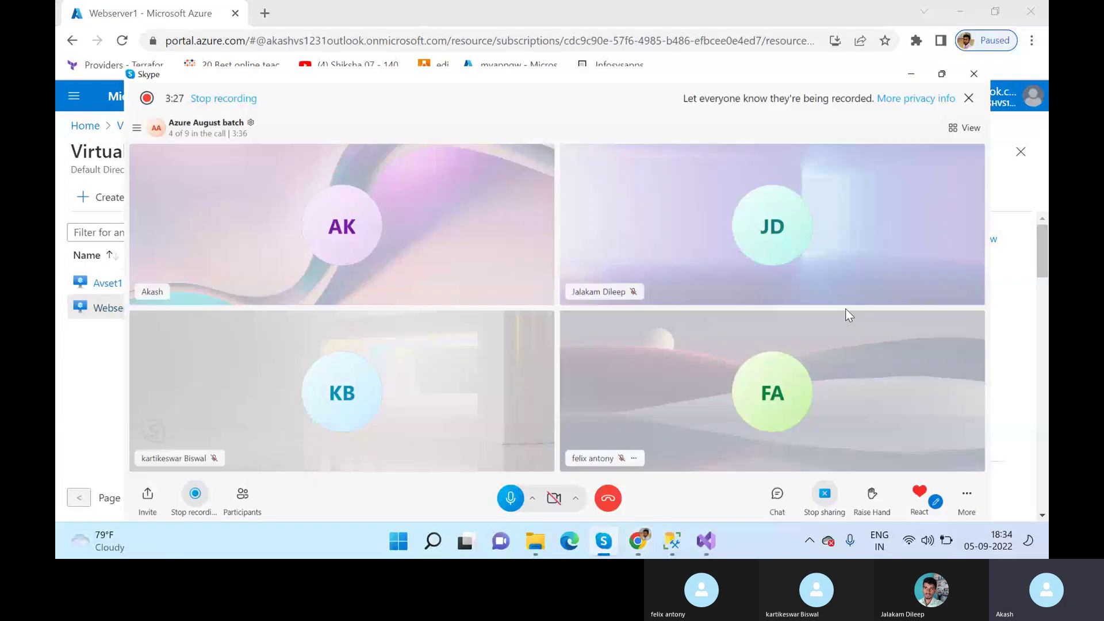
pyautogui.click(953, 8)
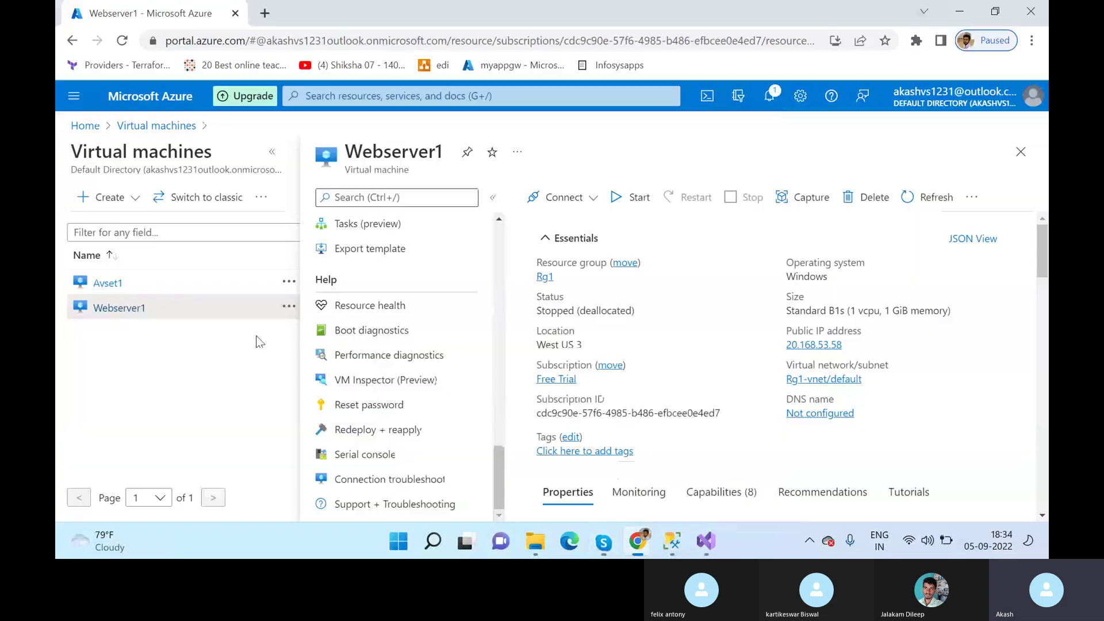
pyautogui.click(639, 202)
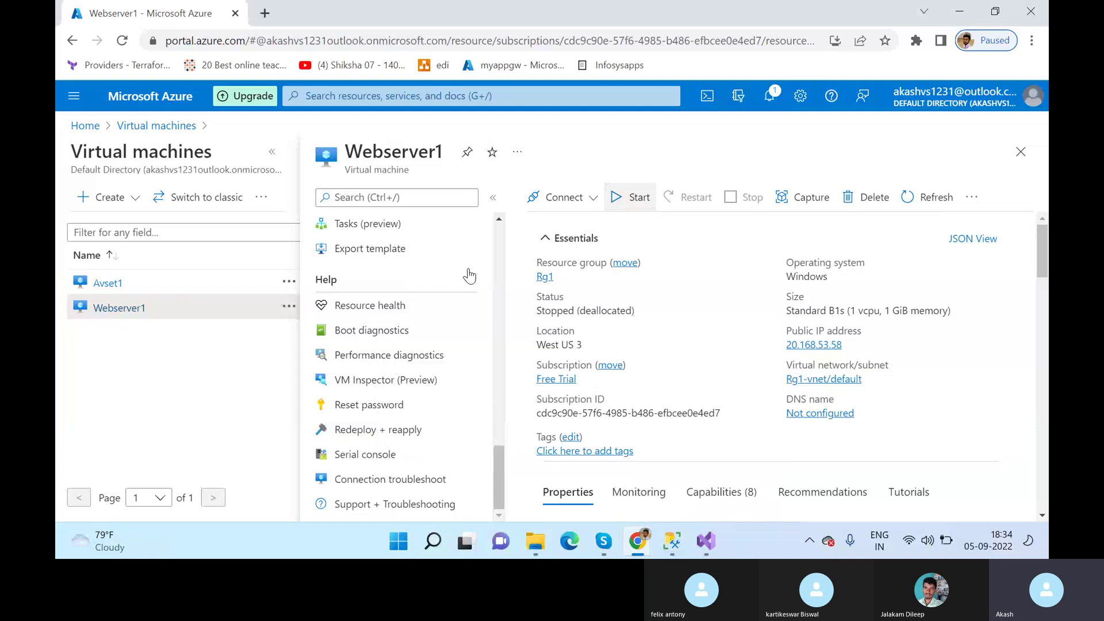
# Step: Look through Webserver1's full list of management options, from Overview and Settings down to Operations and Help
pyautogui.scroll(10, 368, 345)
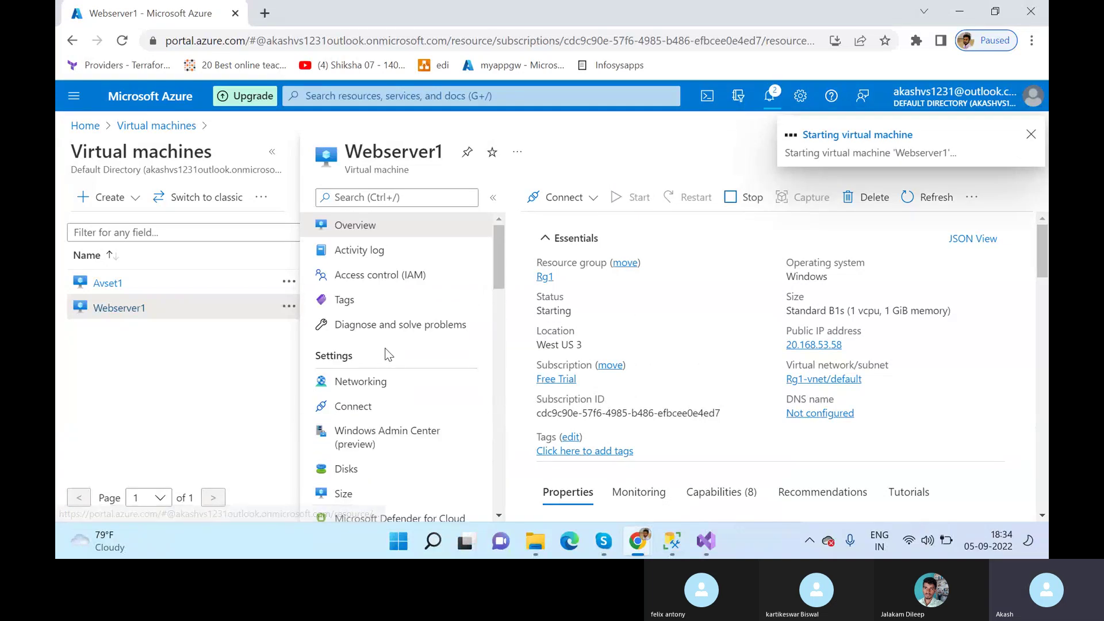
pyautogui.scroll(-3, 397, 385)
pyautogui.scroll(2, 356, 264)
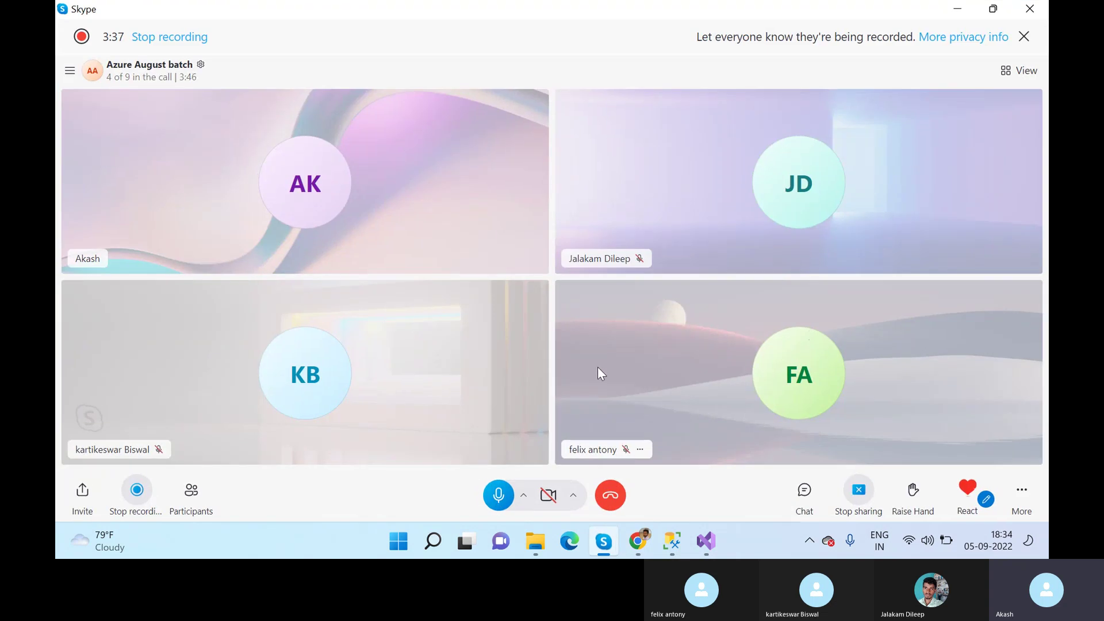
pyautogui.click(971, 15)
pyautogui.scroll(-3, 429, 370)
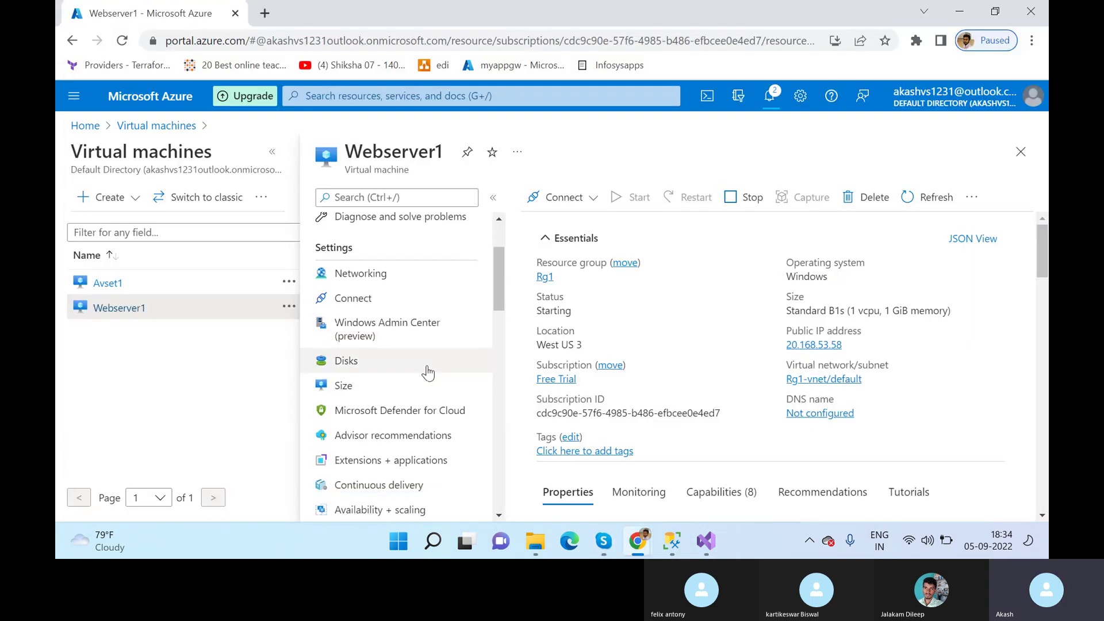
pyautogui.scroll(2, 457, 392)
pyautogui.scroll(3, 458, 391)
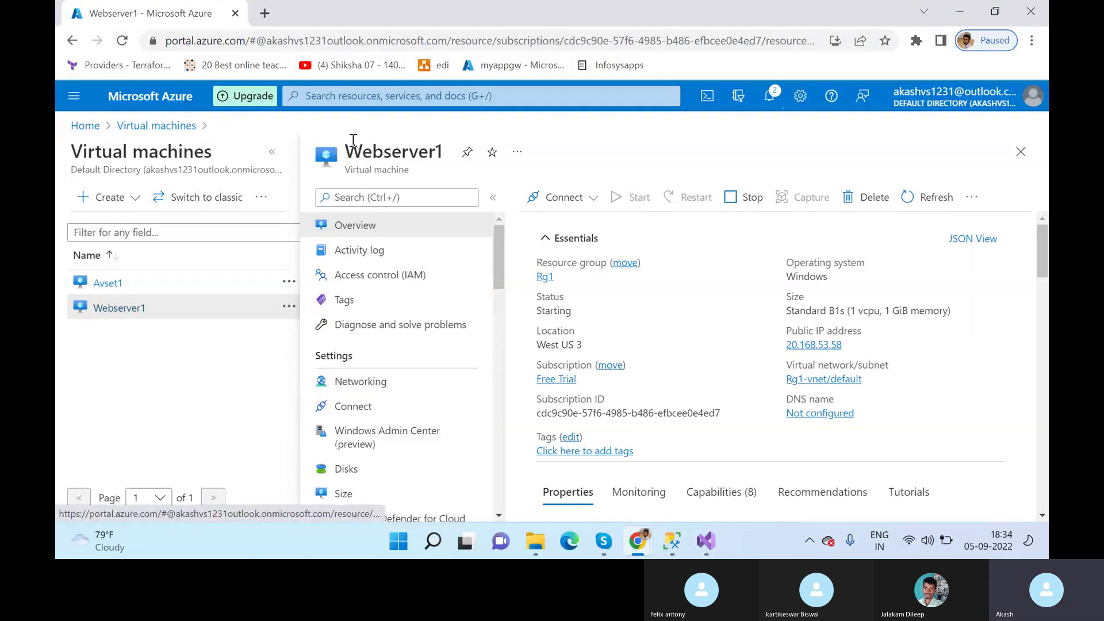
pyautogui.scroll(-3, 421, 458)
pyautogui.scroll(-10, 368, 412)
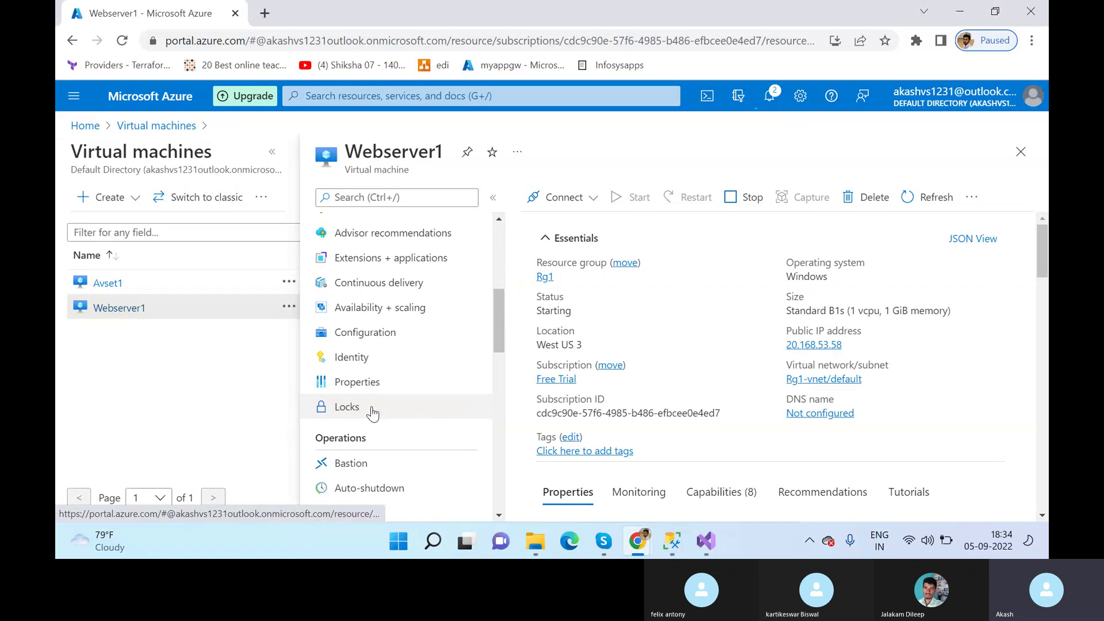
pyautogui.scroll(-2, 365, 410)
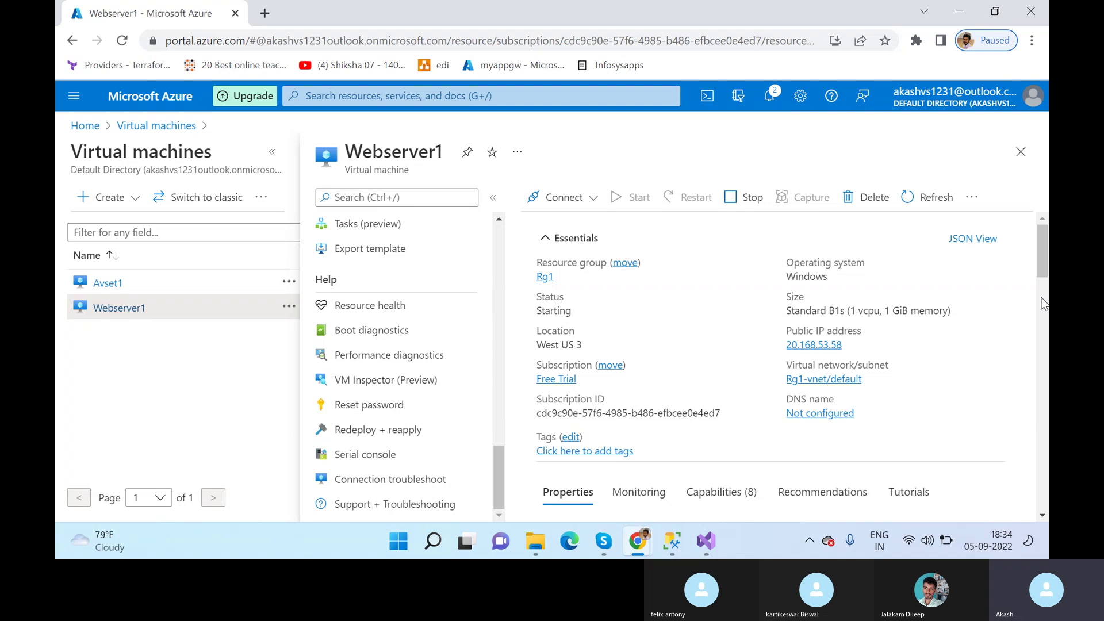
# Step: Begin creating a new virtual machine in resource group Rg1 and enter a first name as the virtual machine name
pyautogui.click(171, 125)
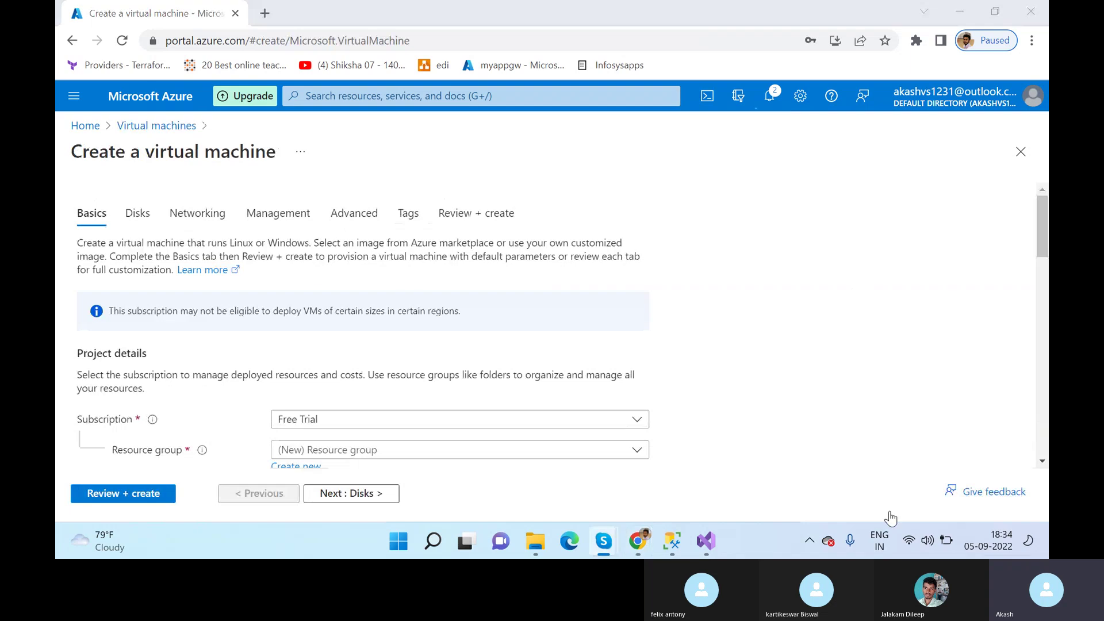
pyautogui.scroll(-3, 252, 422)
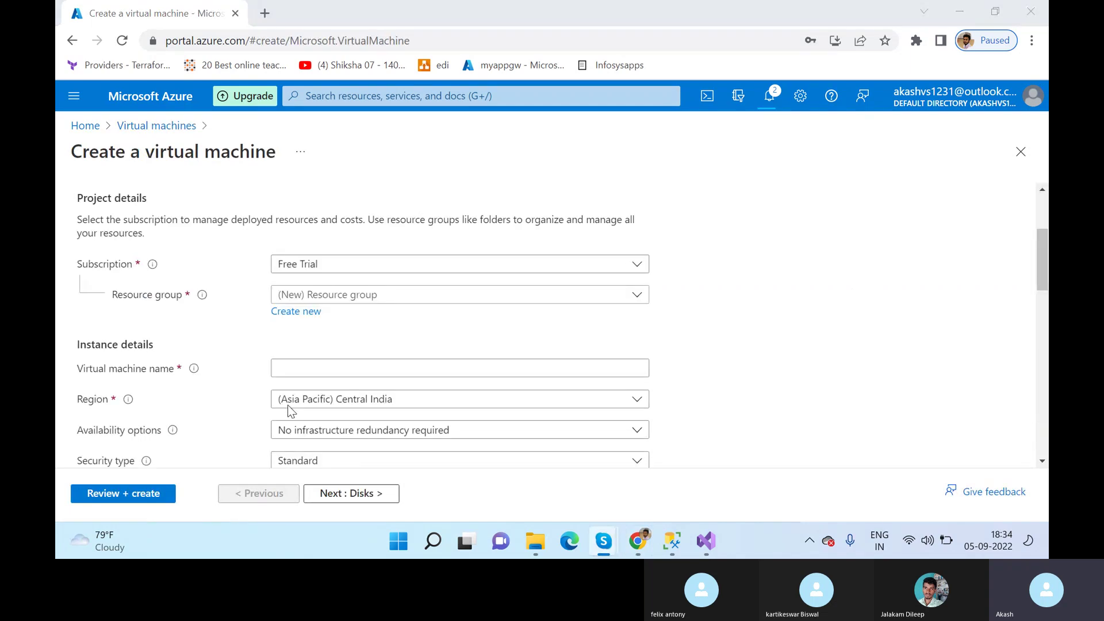
pyautogui.click(424, 293)
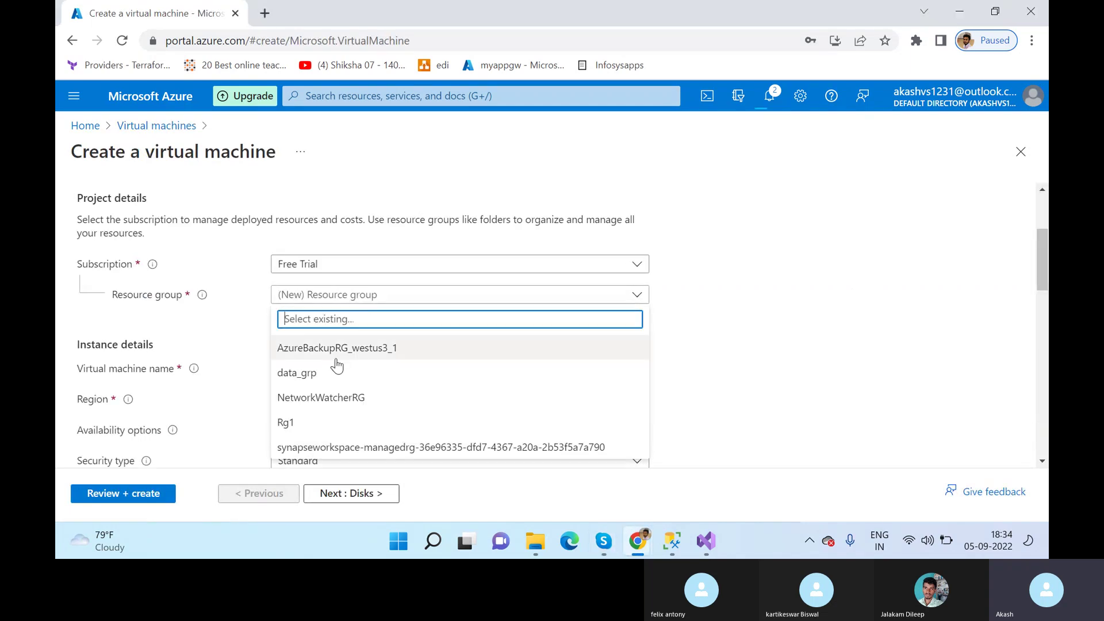
pyautogui.click(302, 424)
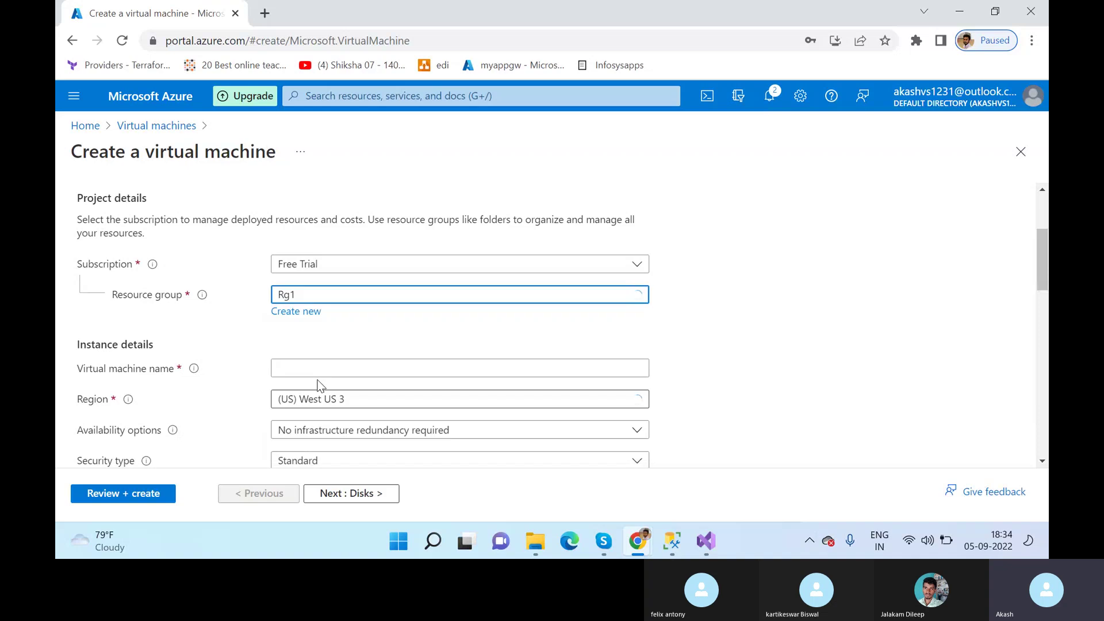
pyautogui.click(322, 370)
pyautogui.write('akkash')
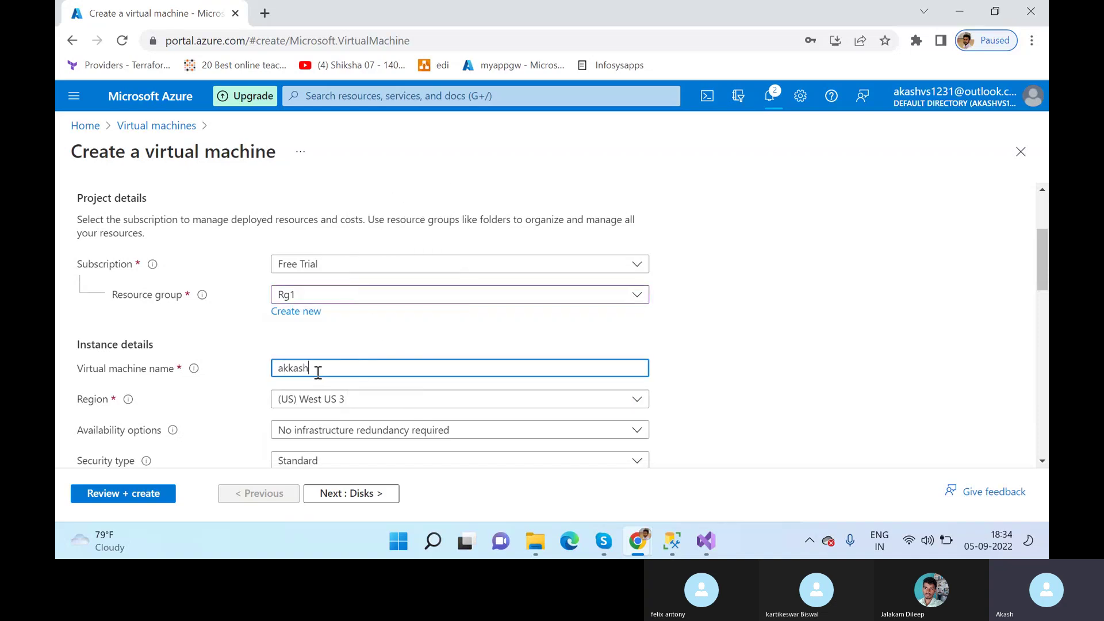
# Step: Review the remaining Basics settings and the Disks settings, keep their defaults, and advance to the Networking settings
pyautogui.scroll(-4, 368, 345)
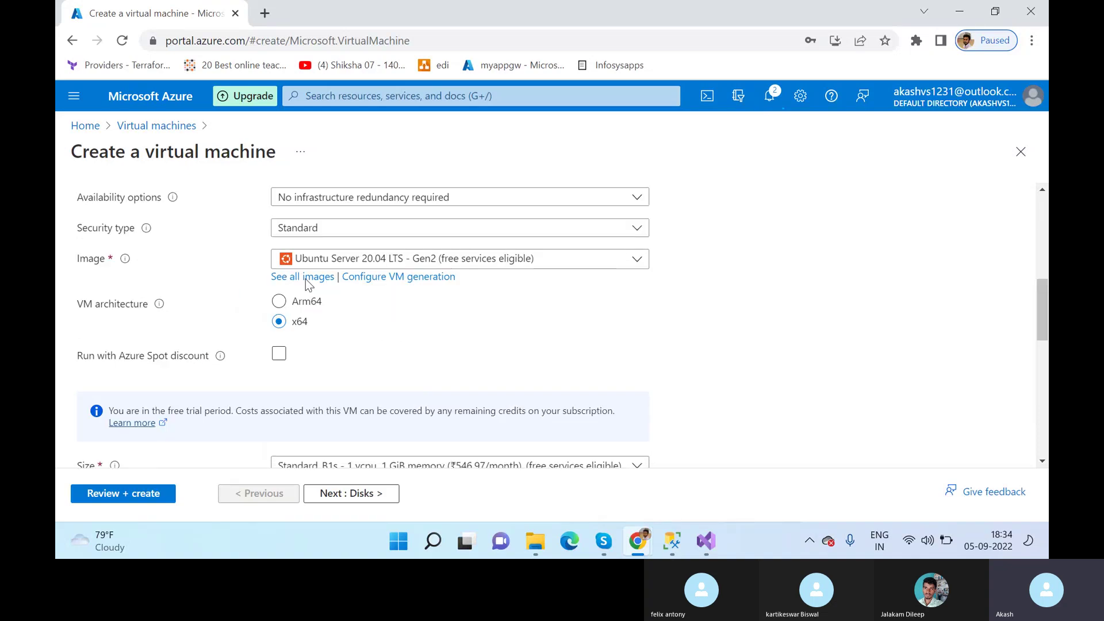
pyautogui.scroll(-8, 314, 332)
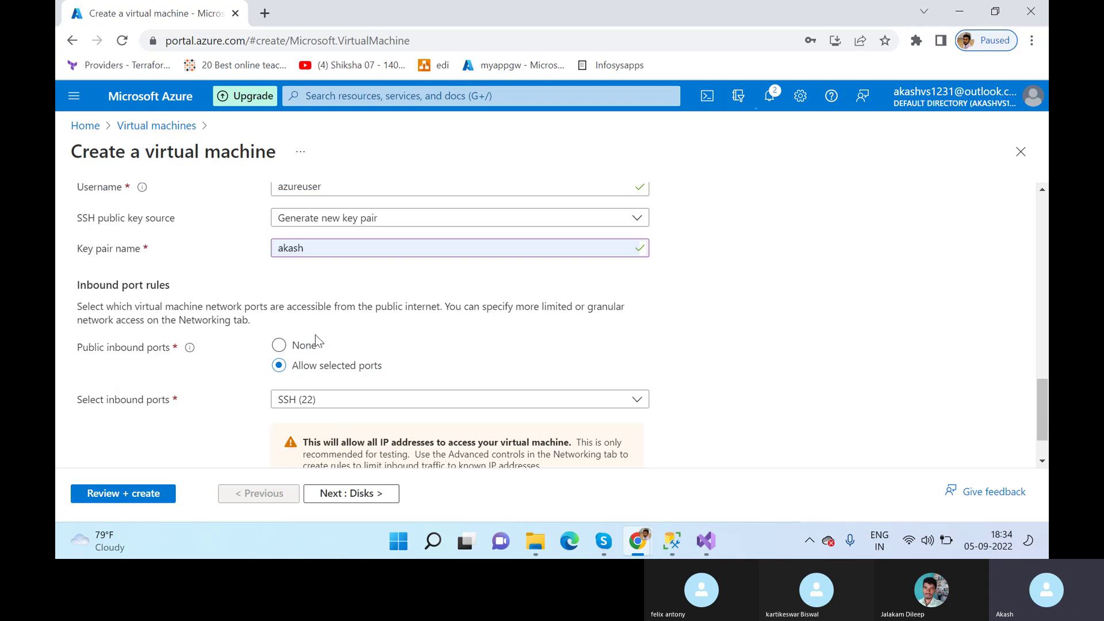
pyautogui.scroll(-1, 362, 449)
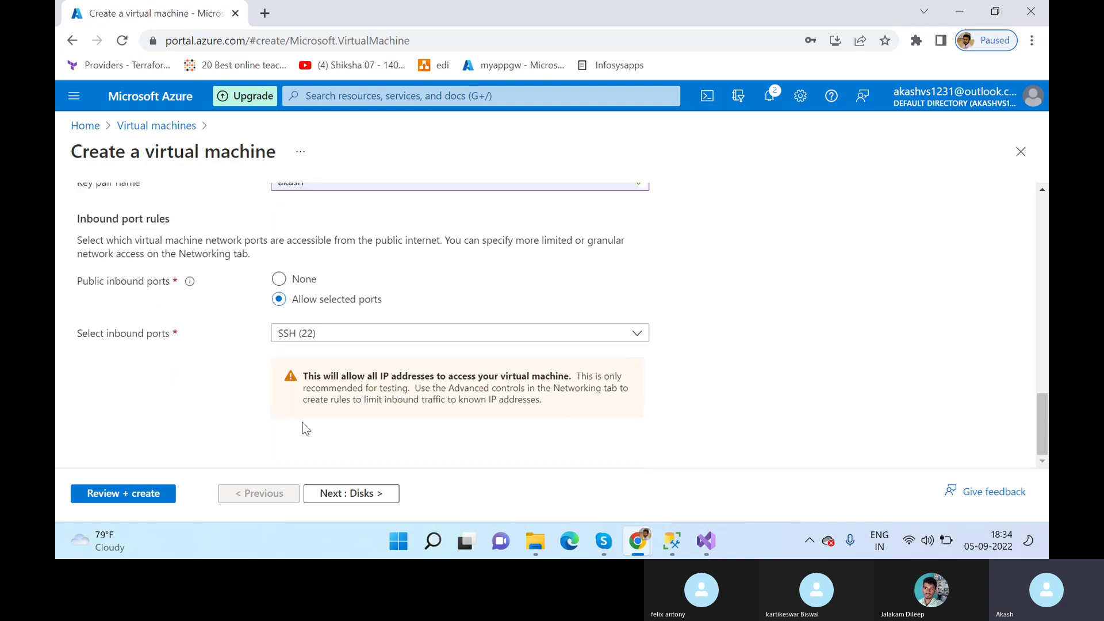
pyautogui.click(351, 494)
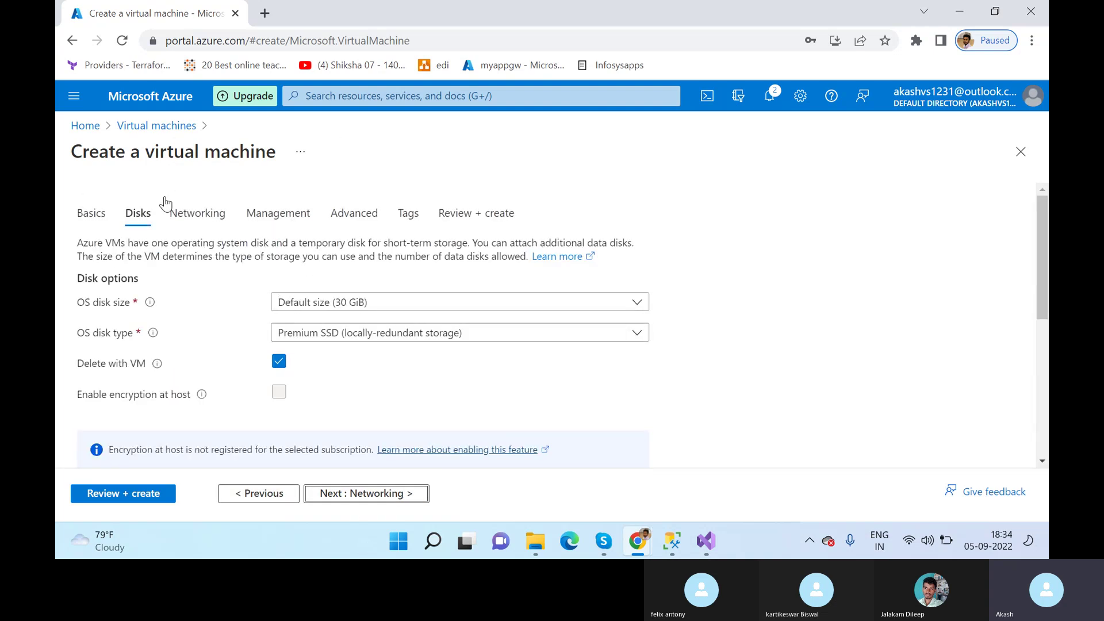
pyautogui.scroll(-3, 249, 330)
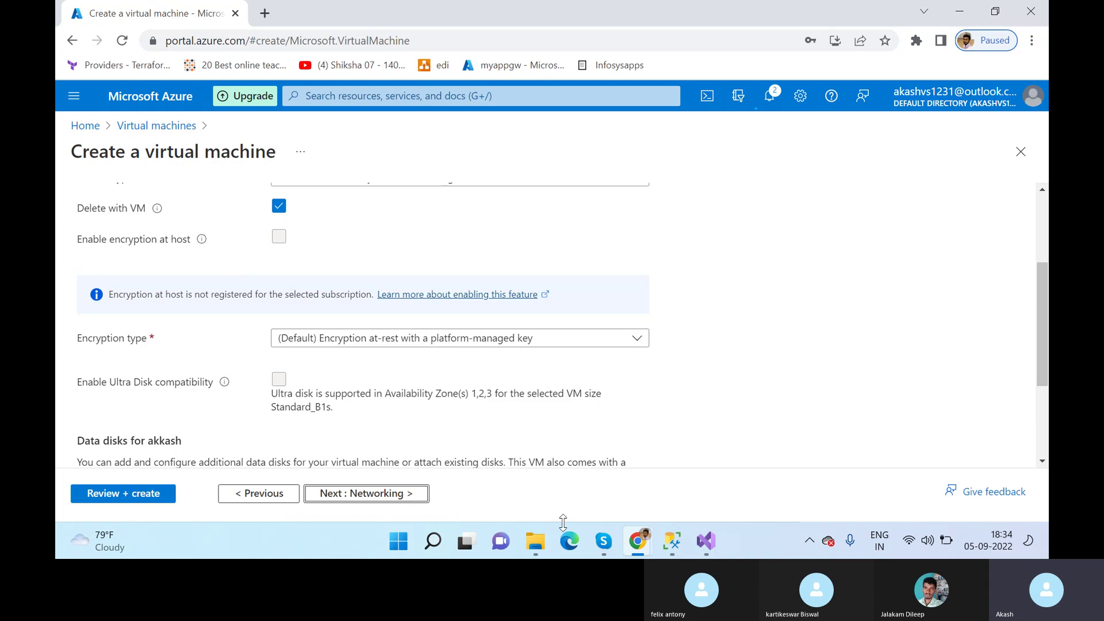
pyautogui.scroll(3, 243, 431)
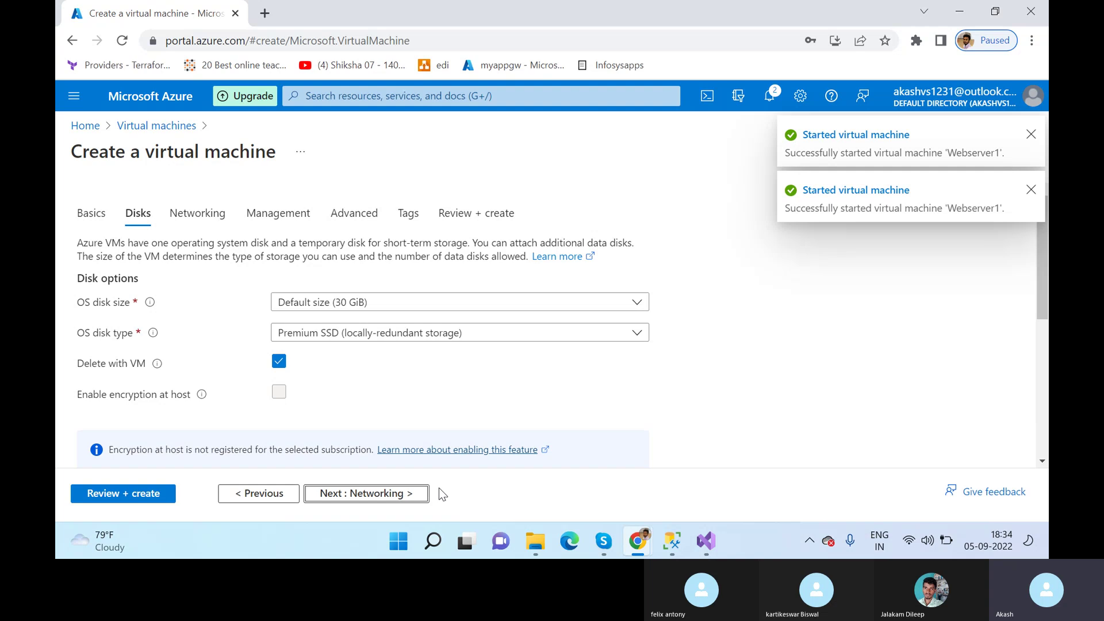
pyautogui.click(417, 494)
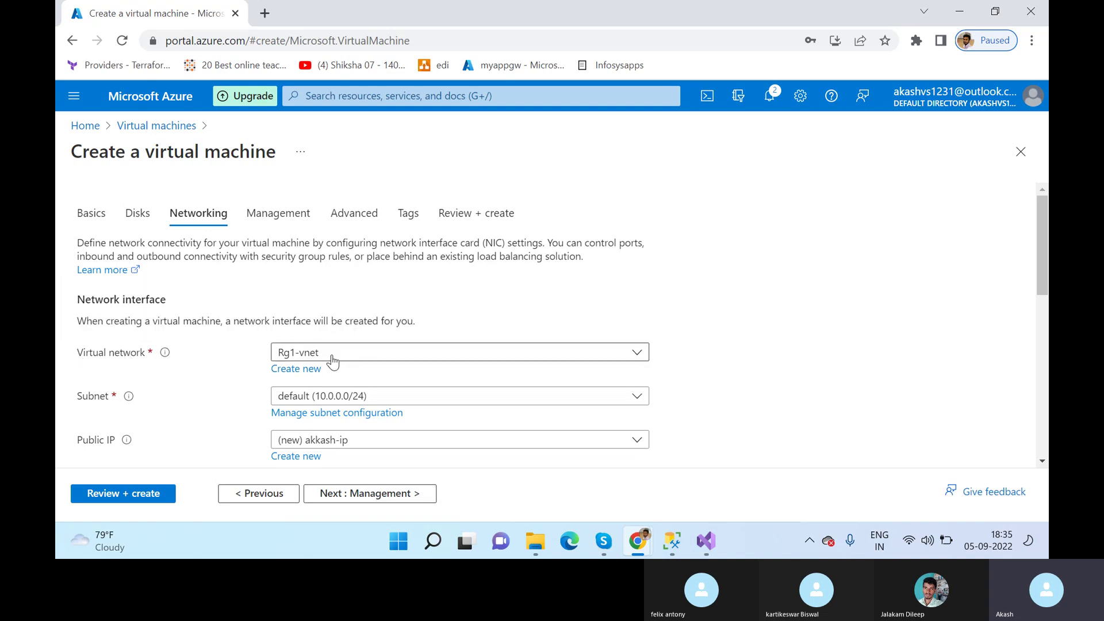
# Step: Review the Public IP choices for the network interface and keep the new public IP selected
pyautogui.scroll(-3, 316, 363)
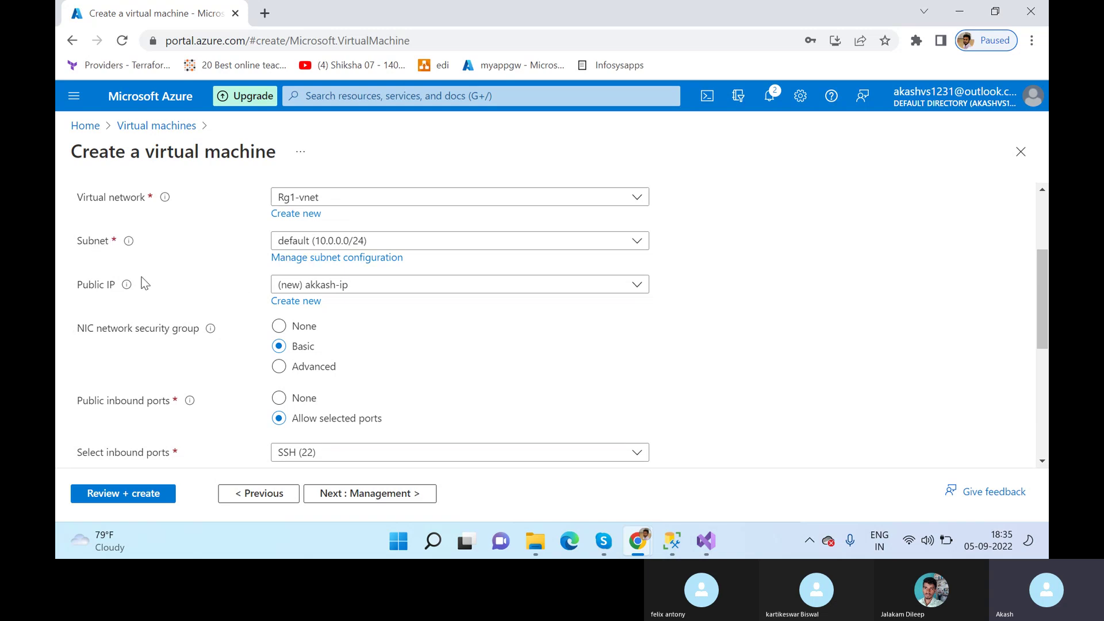
pyautogui.click(387, 284)
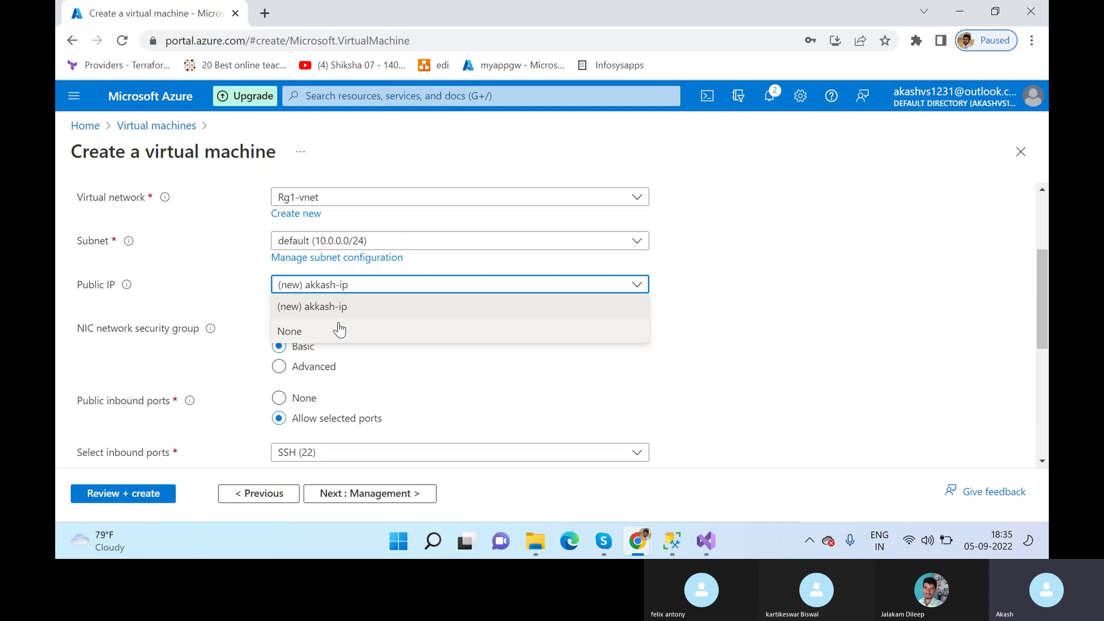
pyautogui.click(203, 281)
pyautogui.click(302, 285)
pyautogui.click(299, 328)
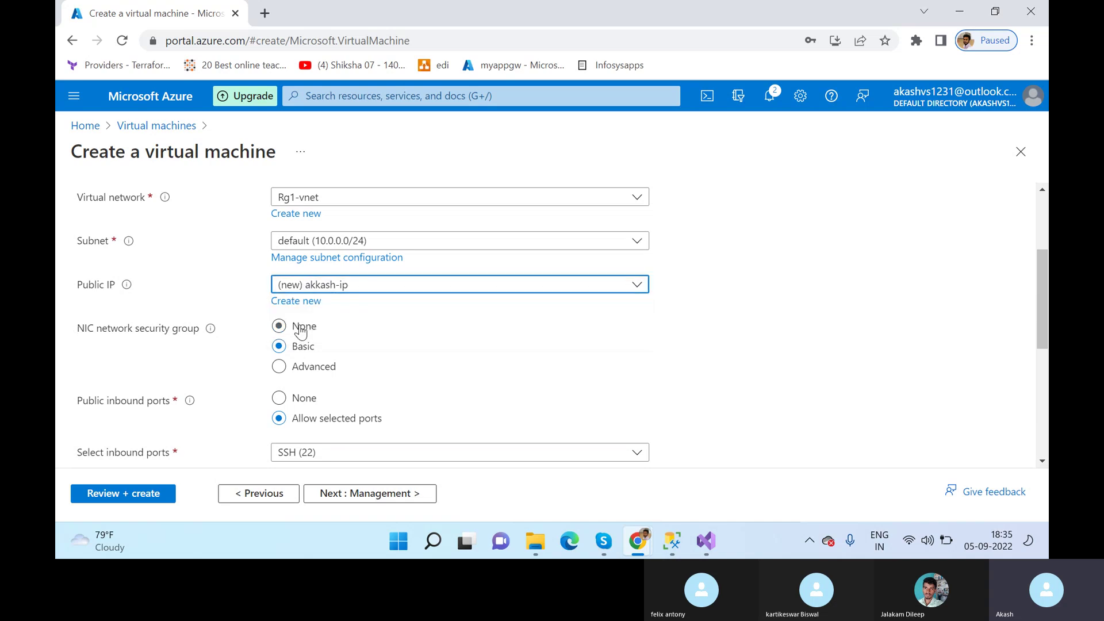
pyautogui.click(316, 287)
pyautogui.click(354, 304)
pyautogui.click(354, 288)
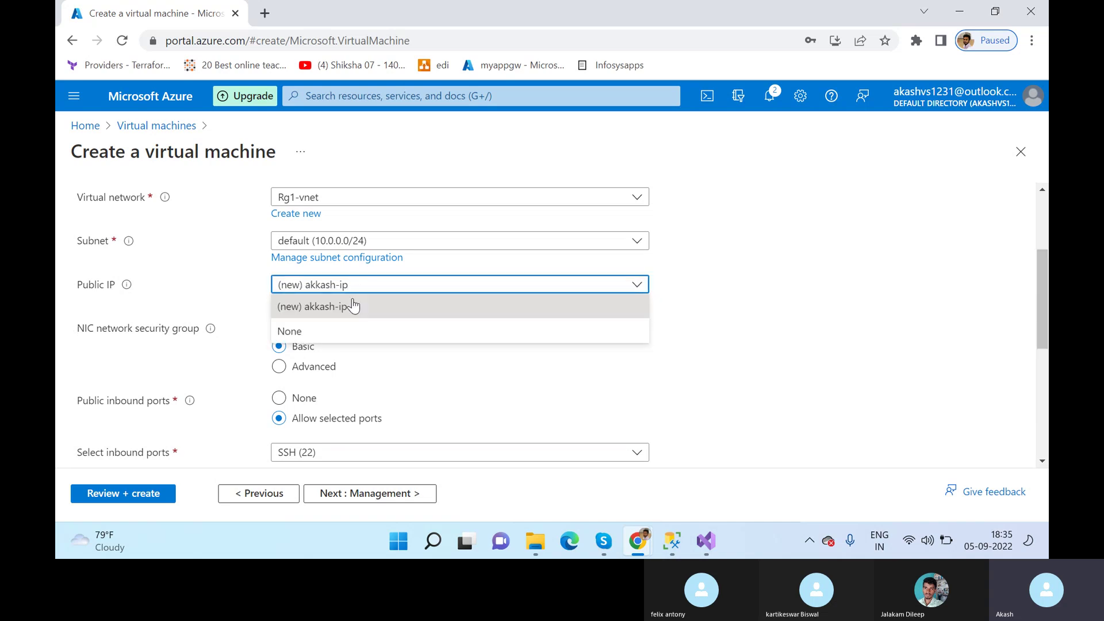
pyautogui.click(353, 301)
pyautogui.click(242, 294)
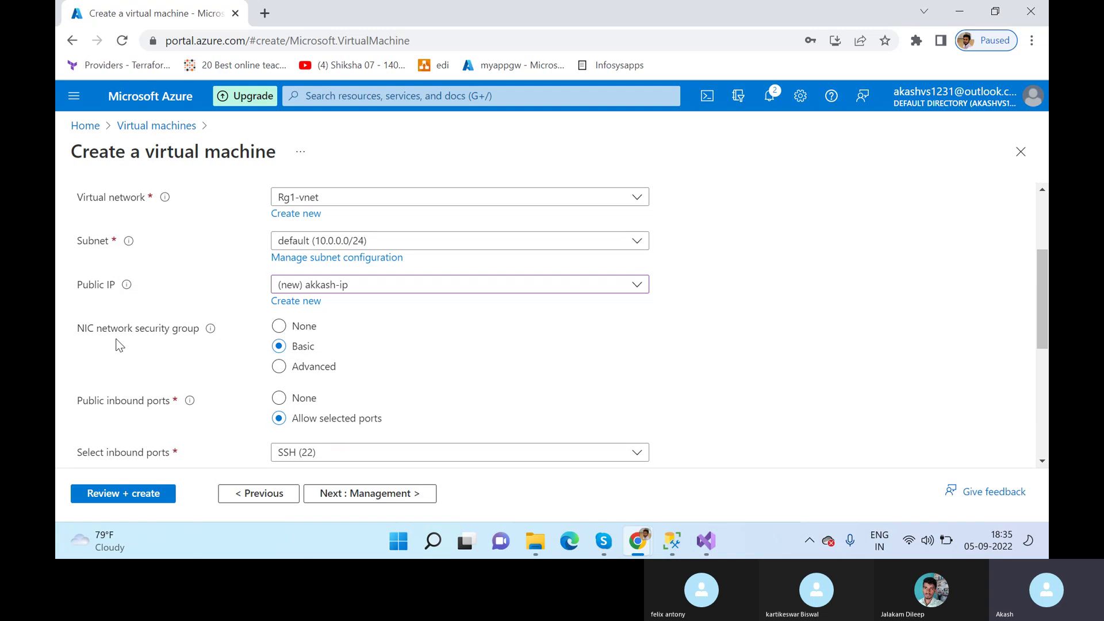
# Step: Try the Advanced and None options for the NIC network security group and return it to Basic
pyautogui.moveTo(81, 333); pyautogui.dragTo(200, 335)
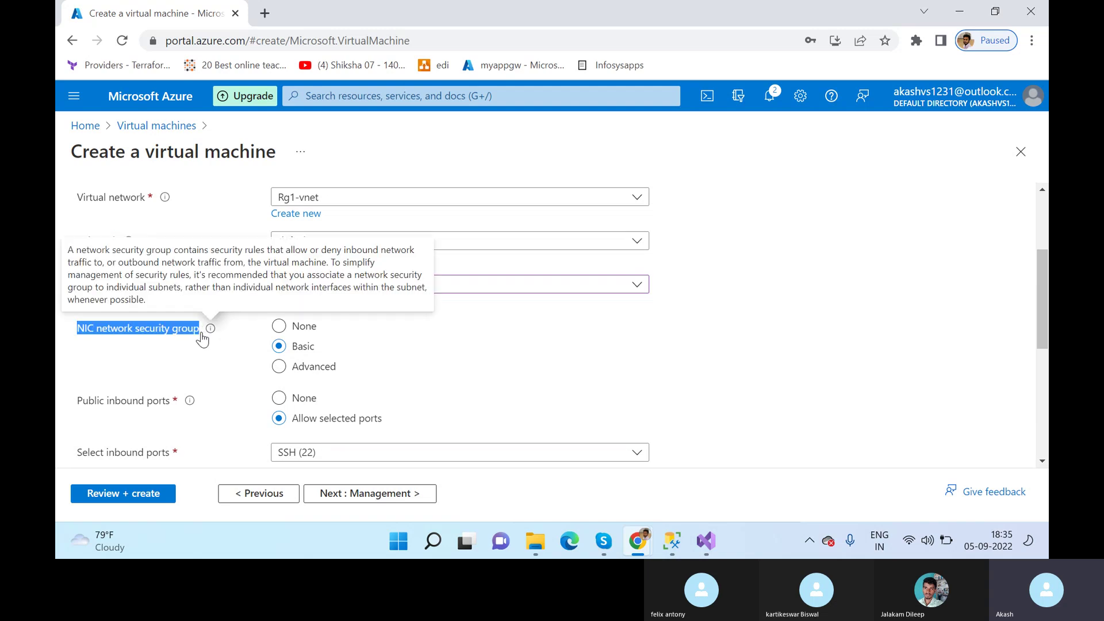
pyautogui.click(279, 367)
pyautogui.click(279, 346)
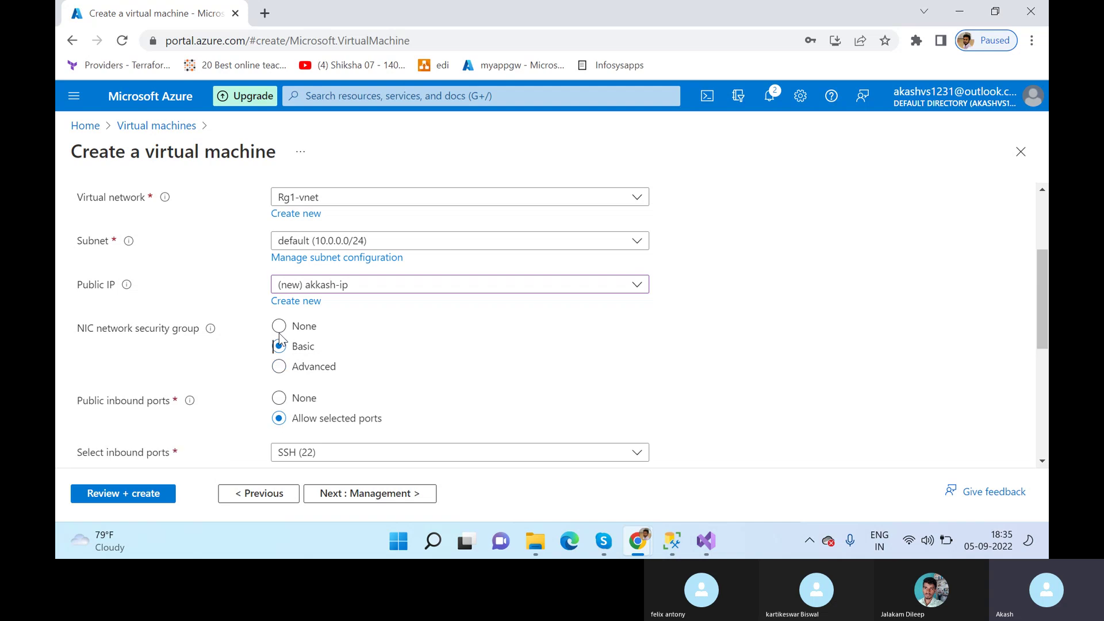
pyautogui.click(279, 326)
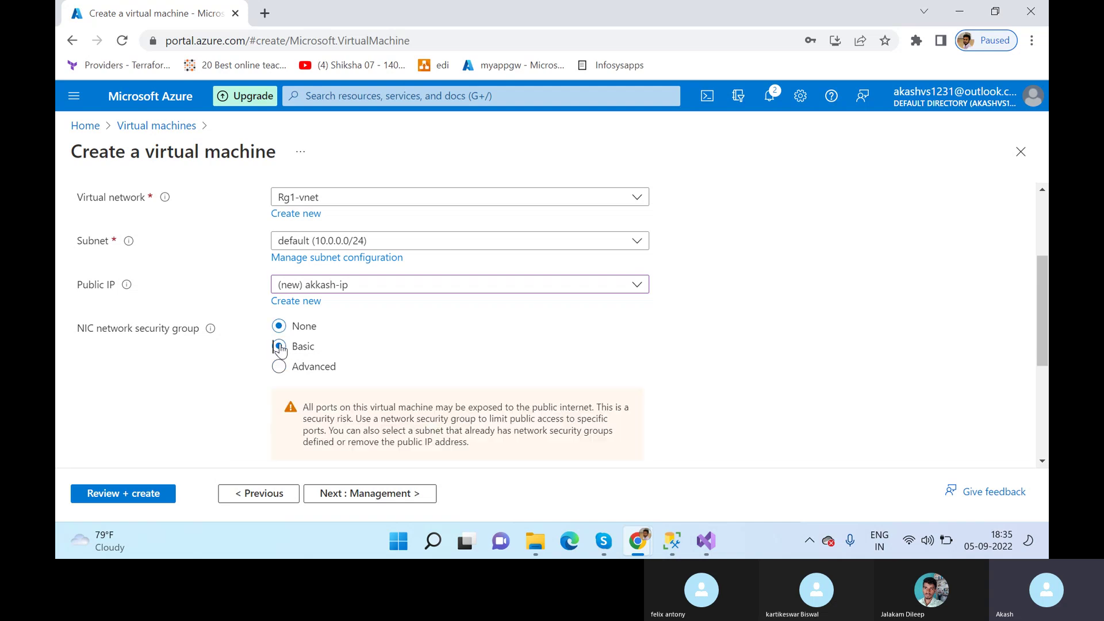
pyautogui.click(279, 346)
# Step: Check which inbound ports can be allowed for the virtual machine, keeping SSH (22) selected
pyautogui.scroll(-1, 306, 371)
pyautogui.scroll(-1, 307, 371)
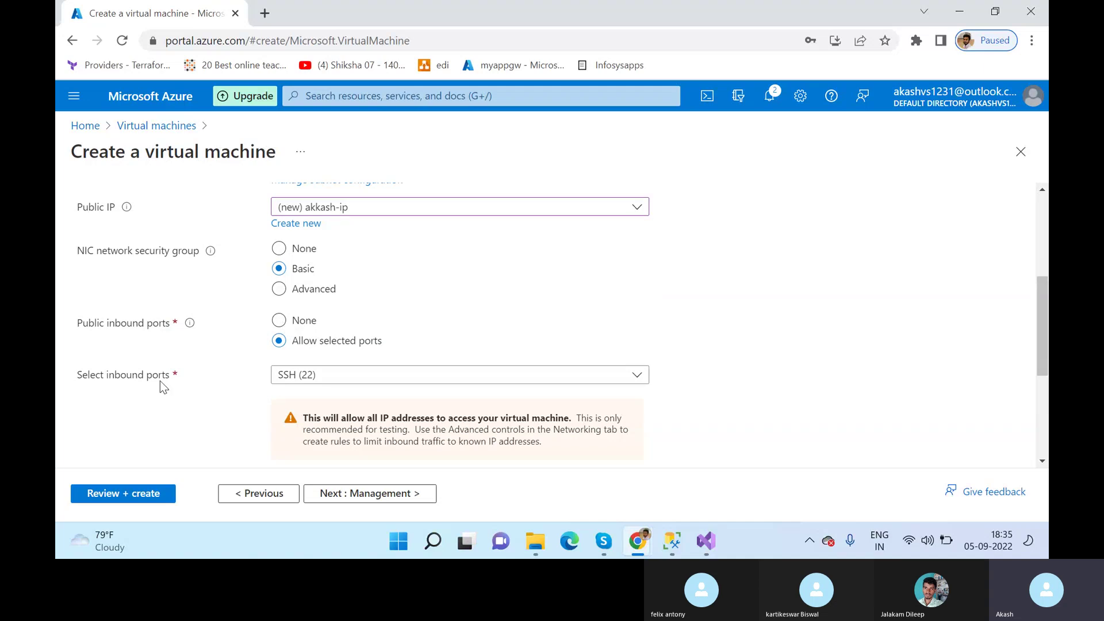
pyautogui.click(274, 383)
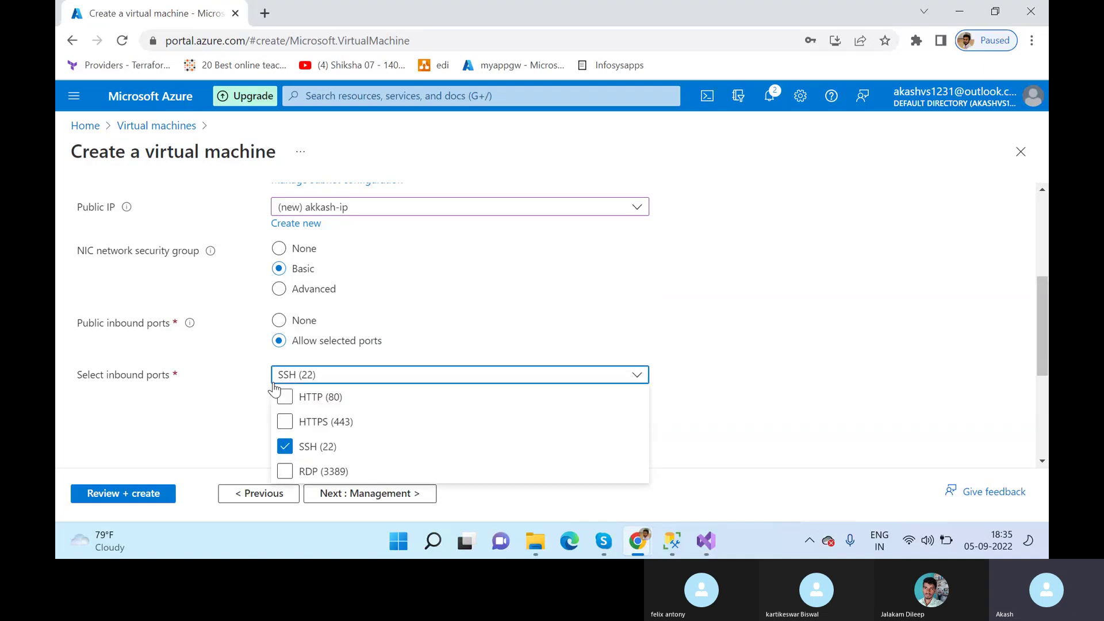
pyautogui.click(213, 413)
pyautogui.click(344, 375)
pyautogui.click(201, 422)
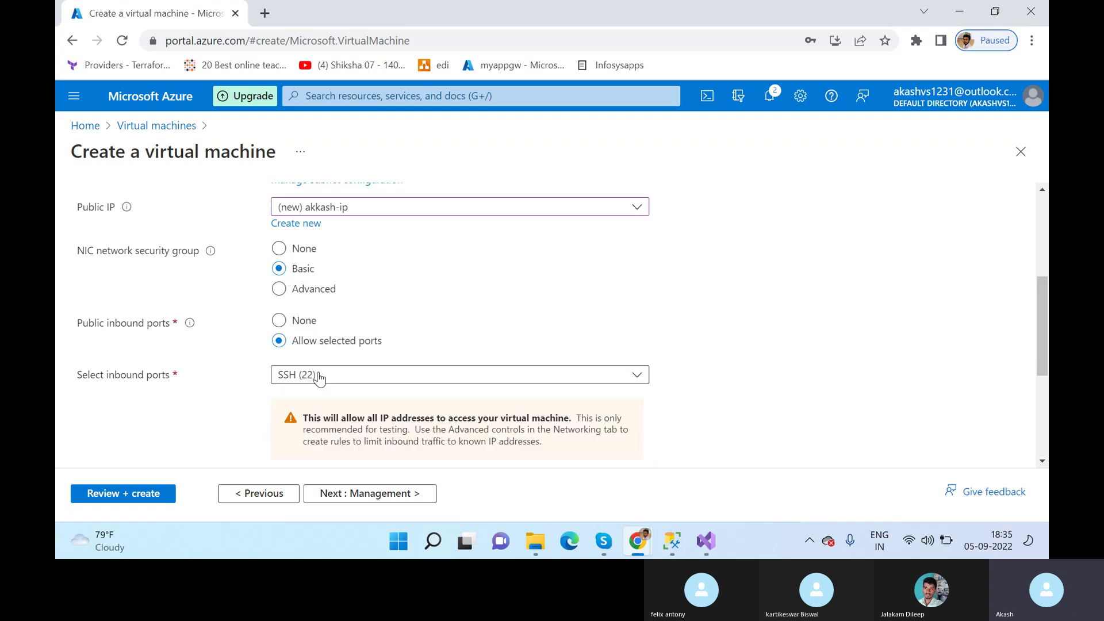
# Step: Recheck the inbound port choices and review the virtual network, subnet, public IP and network security group settings
pyautogui.click(320, 378)
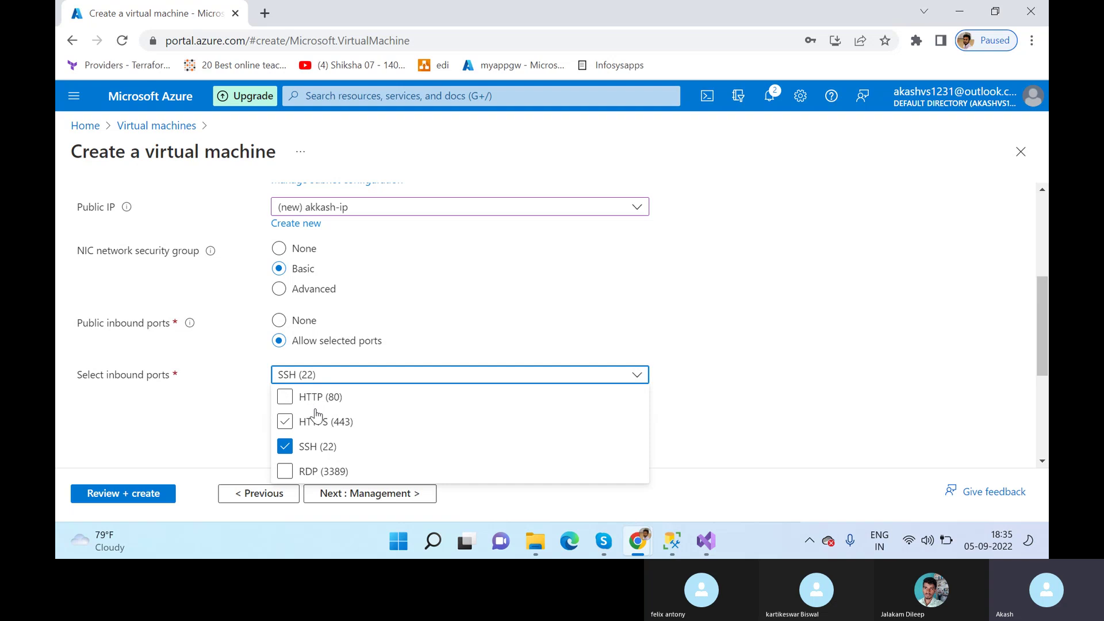
pyautogui.click(220, 464)
pyautogui.scroll(-4, 314, 398)
pyautogui.scroll(3, 168, 316)
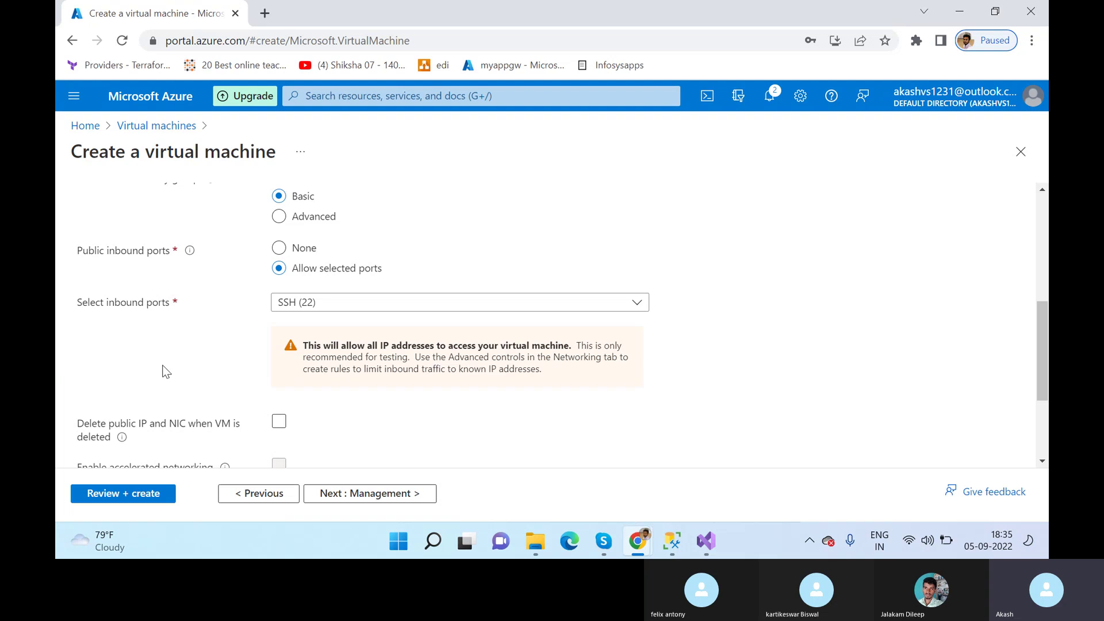
pyautogui.scroll(3, 233, 304)
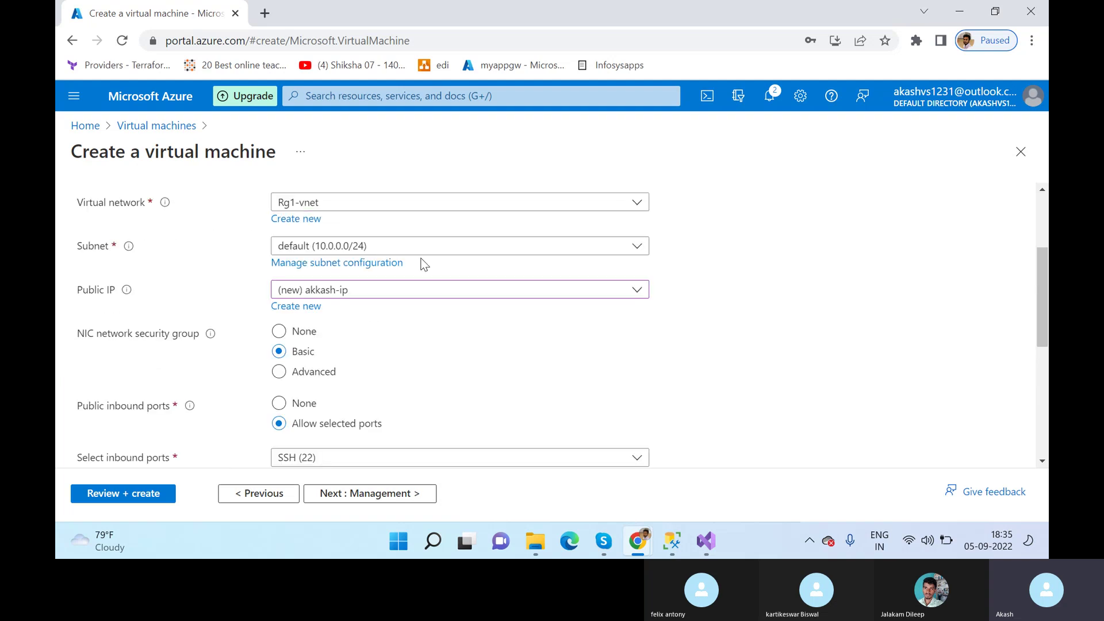
pyautogui.scroll(-1, 330, 326)
pyautogui.scroll(-3, 192, 381)
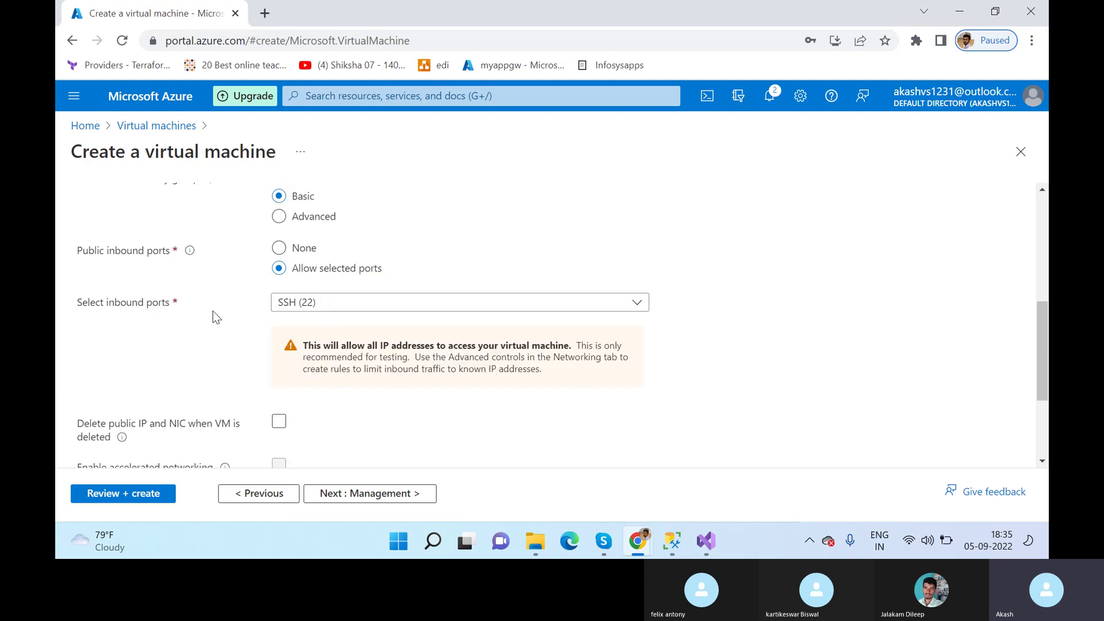
pyautogui.scroll(1, 242, 319)
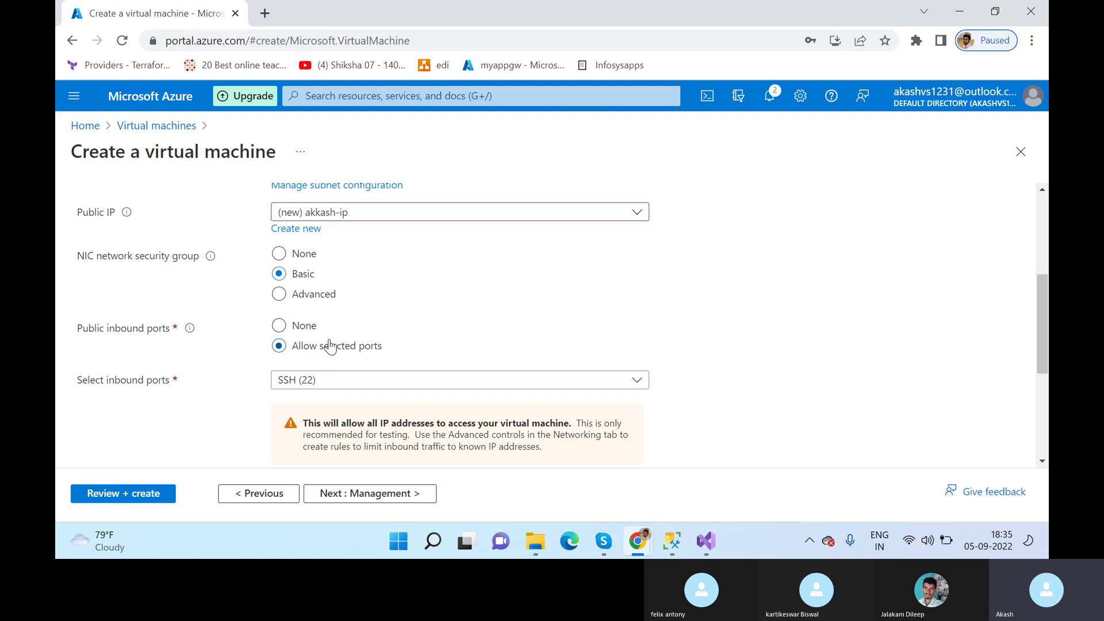
pyautogui.scroll(-4, 243, 379)
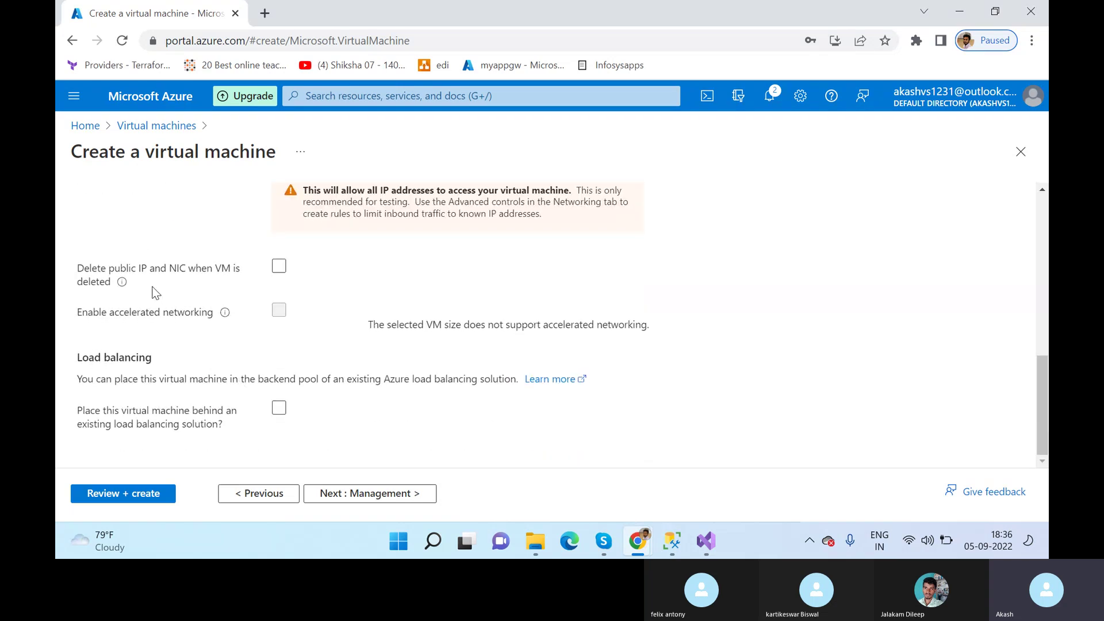
# Step: Enable deleting the public IP and NIC when the VM is deleted
pyautogui.click(280, 268)
pyautogui.moveTo(119, 265); pyautogui.dragTo(230, 454)
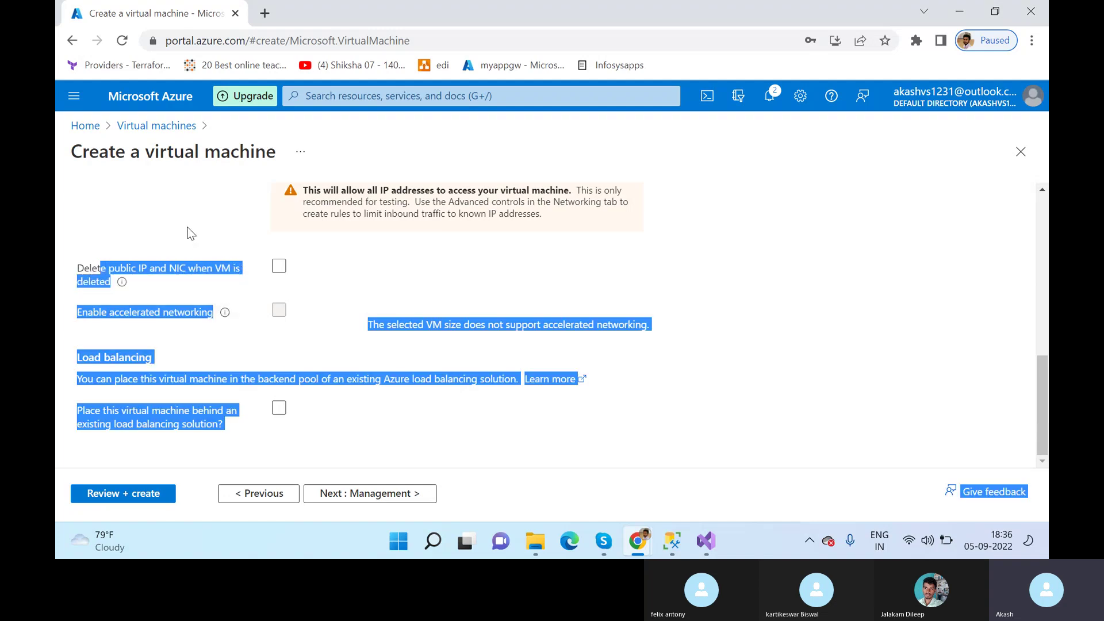
pyautogui.click(282, 266)
pyautogui.click(279, 267)
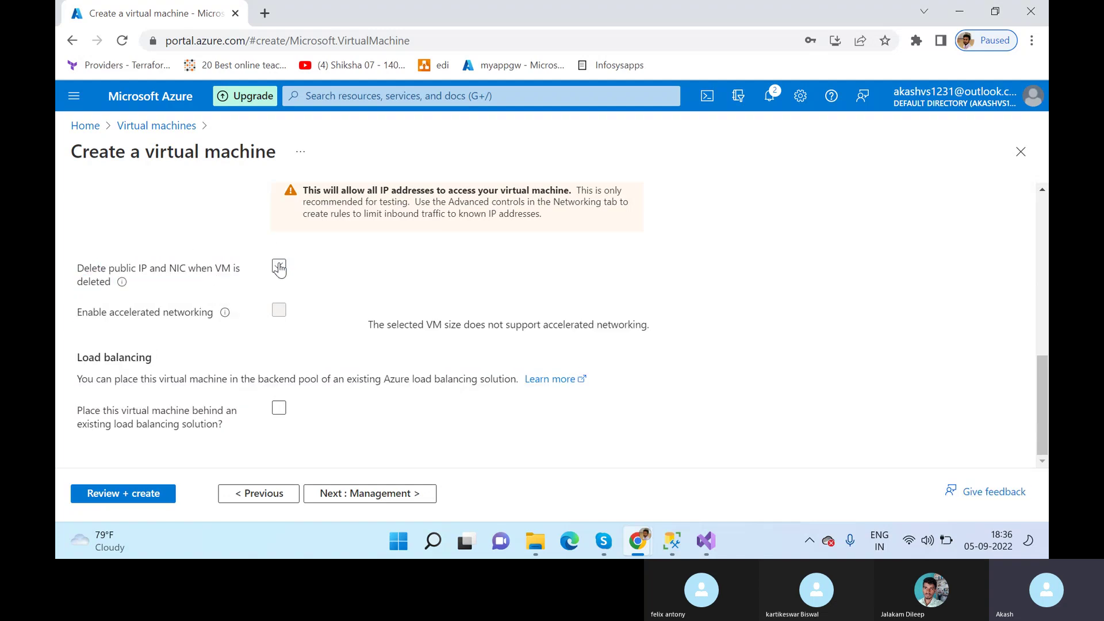
pyautogui.click(278, 267)
# Step: Examine the accelerated networking option and its availability for the selected VM size
pyautogui.moveTo(227, 312)
pyautogui.moveTo(78, 313); pyautogui.dragTo(206, 327)
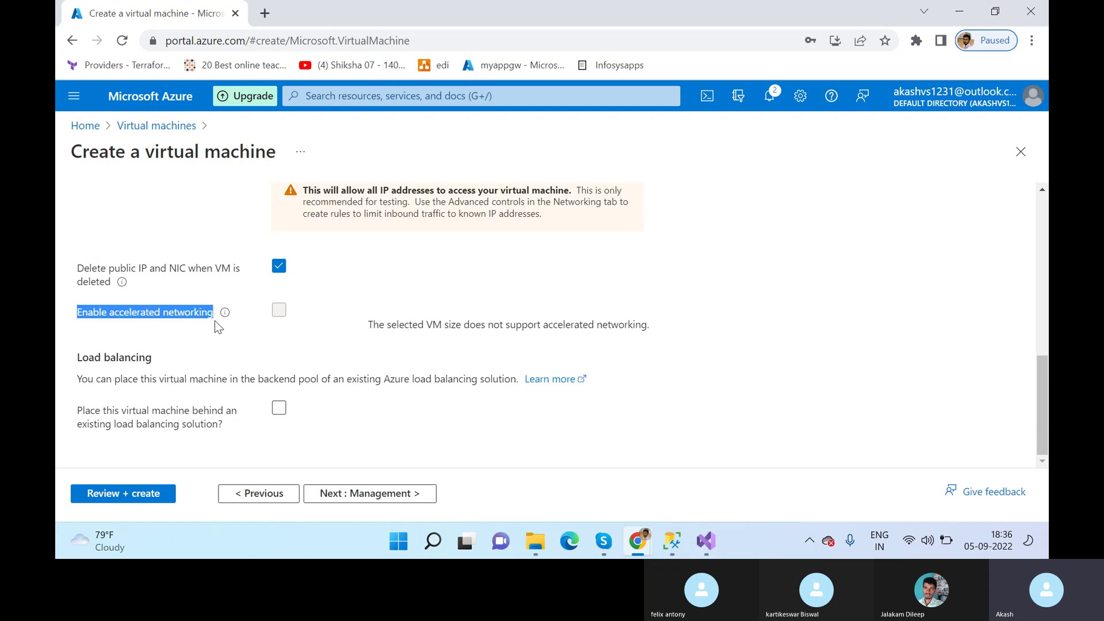
pyautogui.click(192, 325)
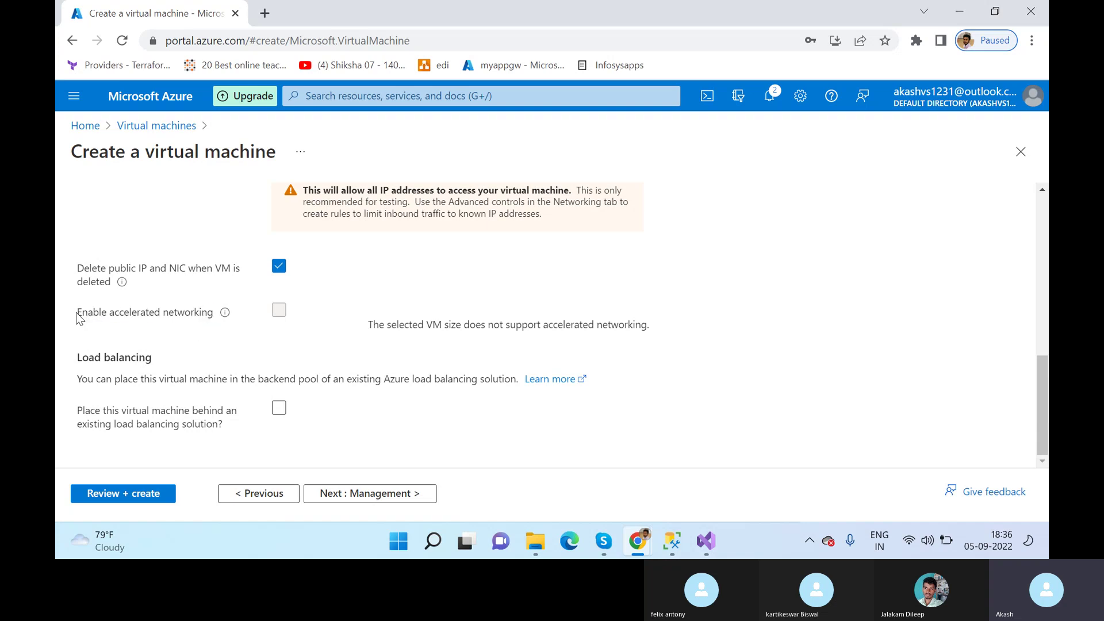
pyautogui.moveTo(77, 318); pyautogui.dragTo(224, 317)
pyautogui.click(181, 342)
pyautogui.tripleClick(178, 310)
pyautogui.click(174, 324)
pyautogui.scroll(2, 214, 356)
pyautogui.scroll(5, 215, 360)
pyautogui.scroll(-7, 217, 360)
# Step: Review the load balancing option, leave it disabled, and advance to the Management settings
pyautogui.moveTo(78, 358); pyautogui.dragTo(233, 424)
pyautogui.click(224, 440)
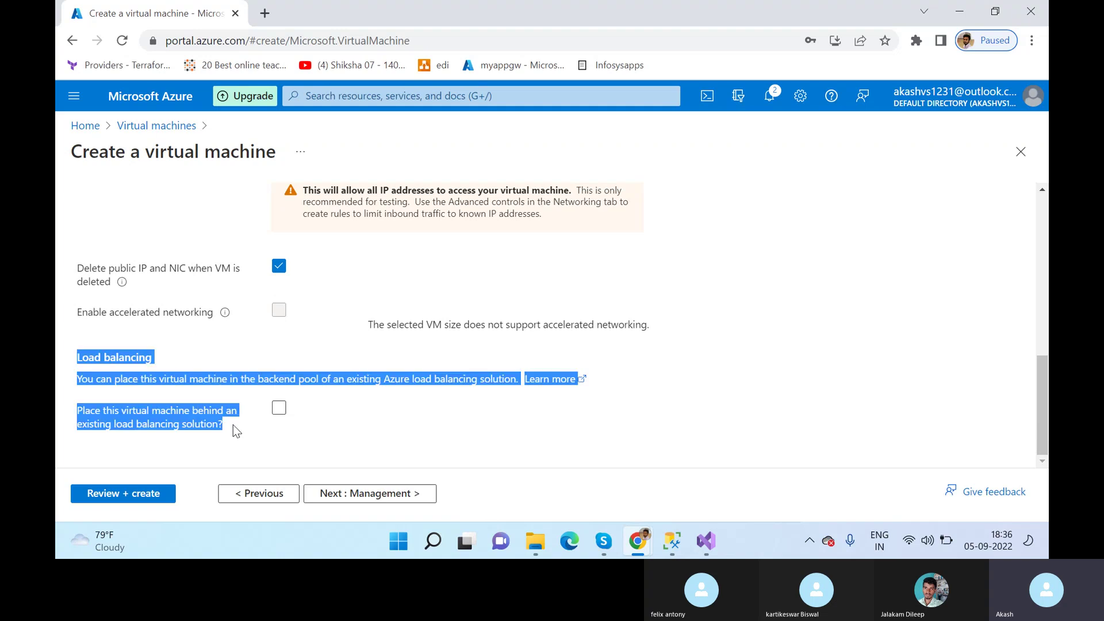
pyautogui.click(233, 424)
pyautogui.click(276, 410)
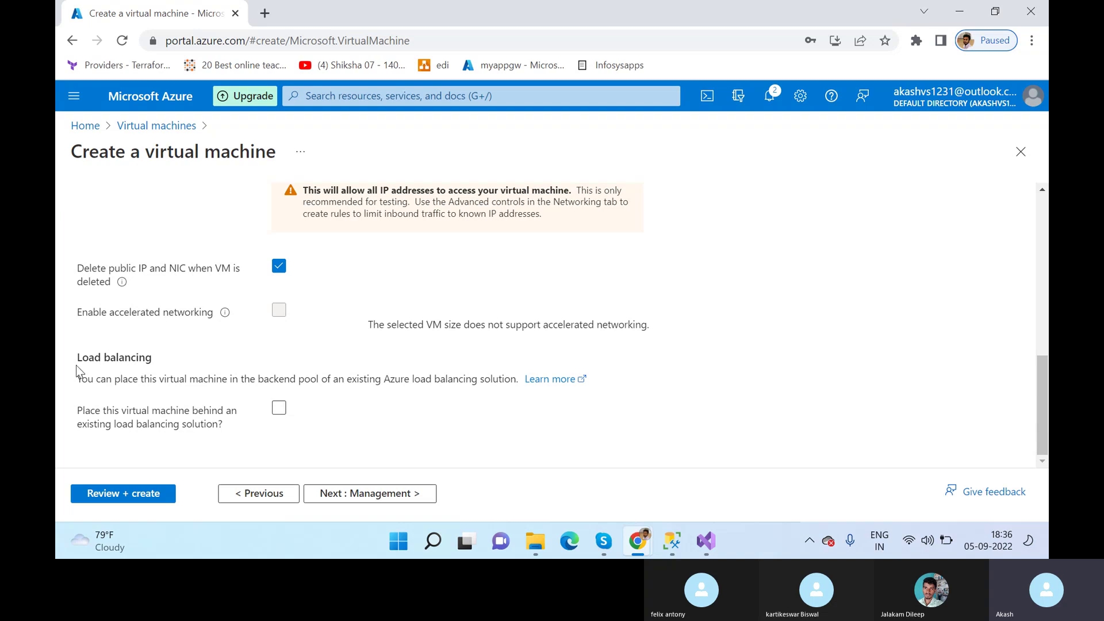
pyautogui.moveTo(83, 360); pyautogui.dragTo(233, 430)
pyautogui.click(233, 430)
pyautogui.click(316, 488)
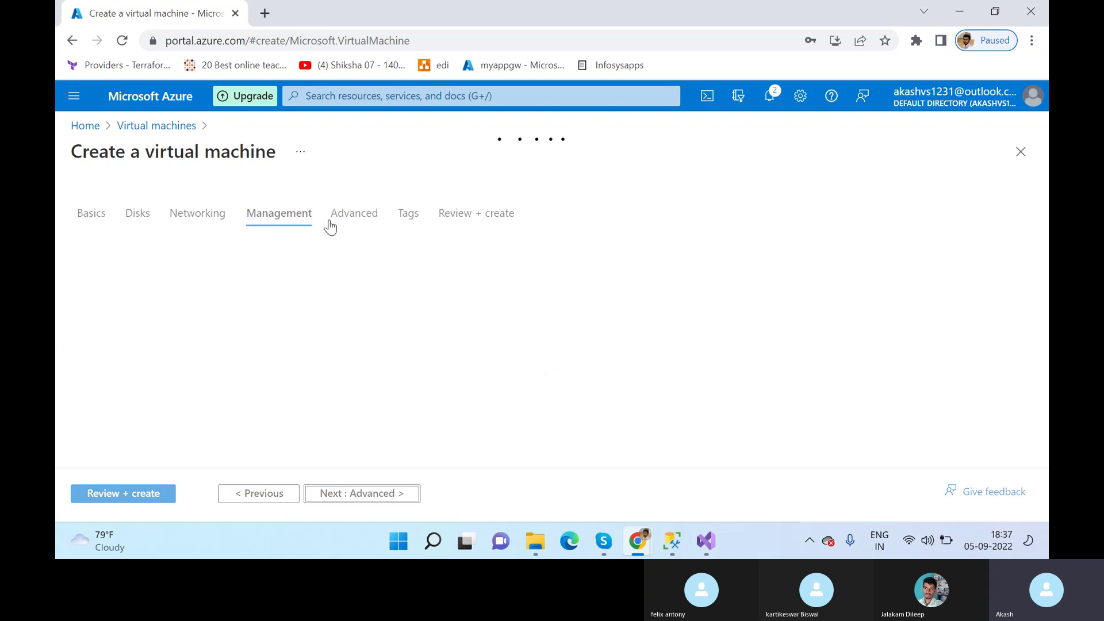
# Step: Review the Microsoft Defender for Cloud and Monitoring settings, focusing on the boot diagnostics options
pyautogui.scroll(-2, 195, 319)
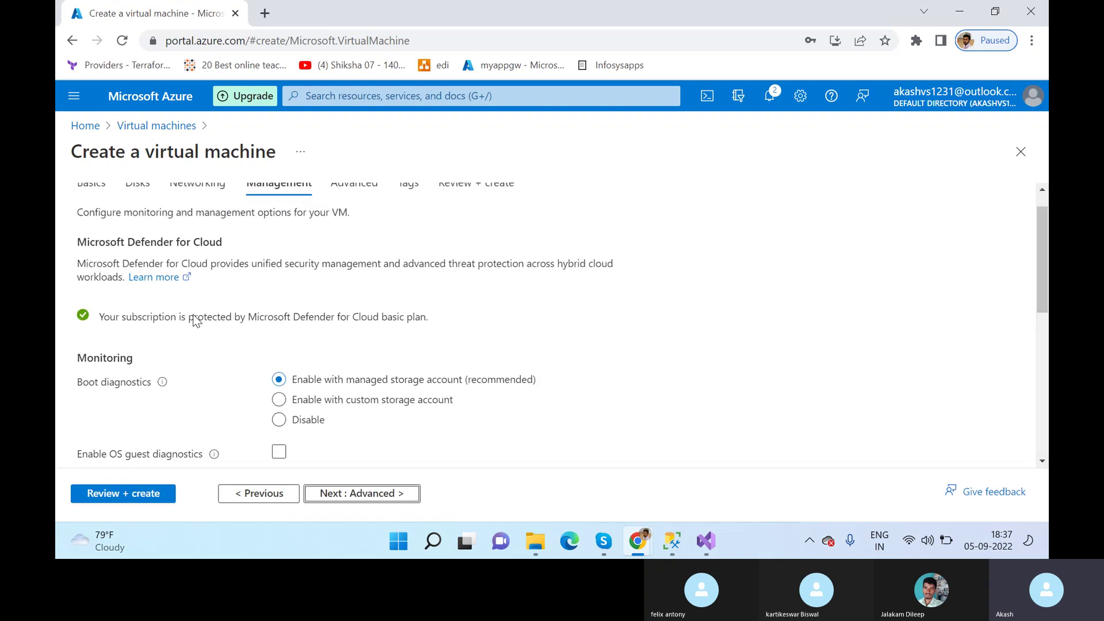
pyautogui.scroll(-1, 199, 319)
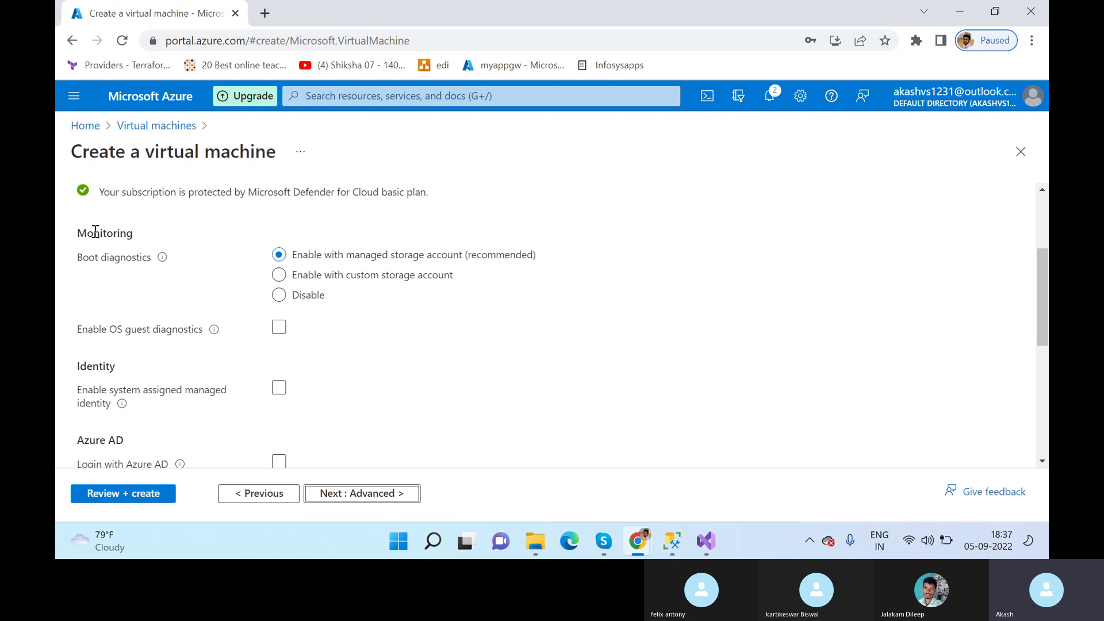
pyautogui.moveTo(79, 235); pyautogui.dragTo(378, 355)
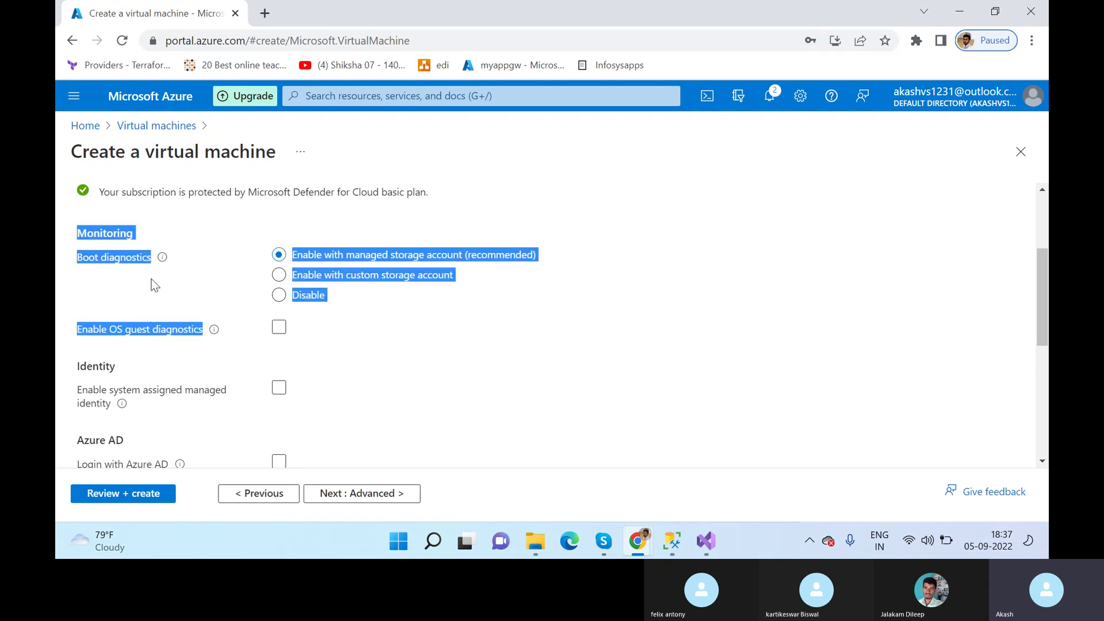
pyautogui.click(115, 273)
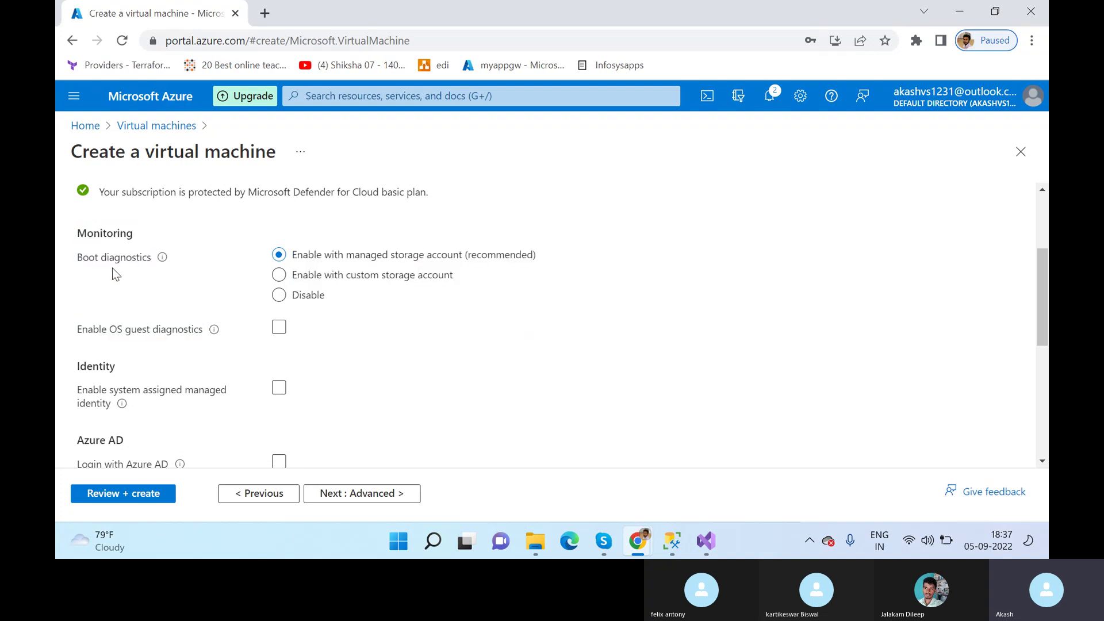
pyautogui.tripleClick(84, 258)
# Step: Duplicate the portal page in the browser and continue there with the account that is already signed in
pyautogui.rightClick(173, 7)
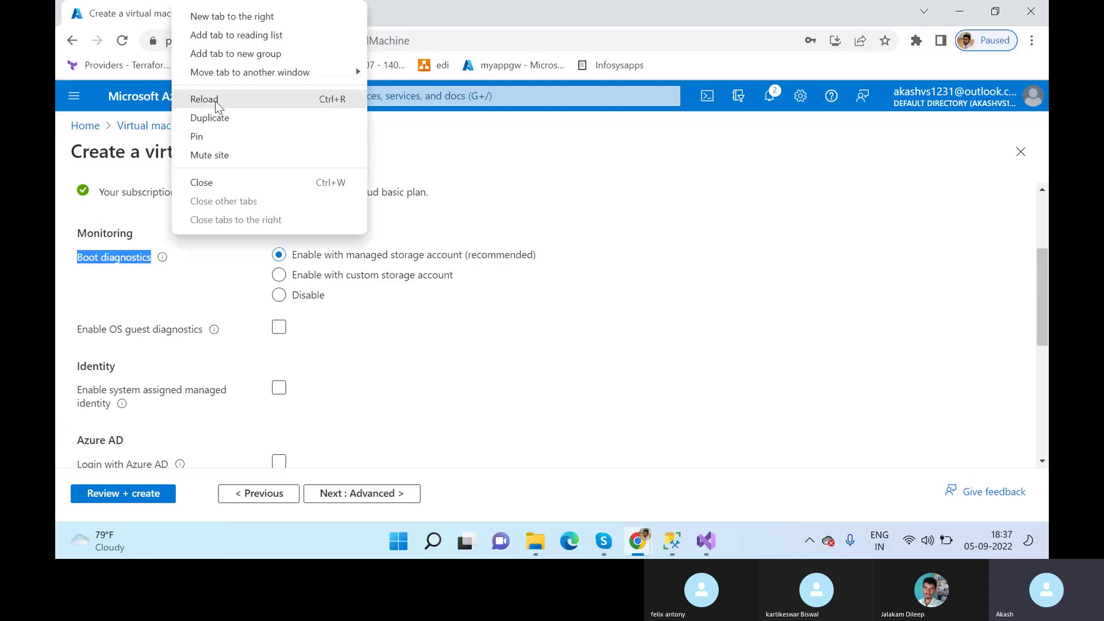
pyautogui.click(208, 116)
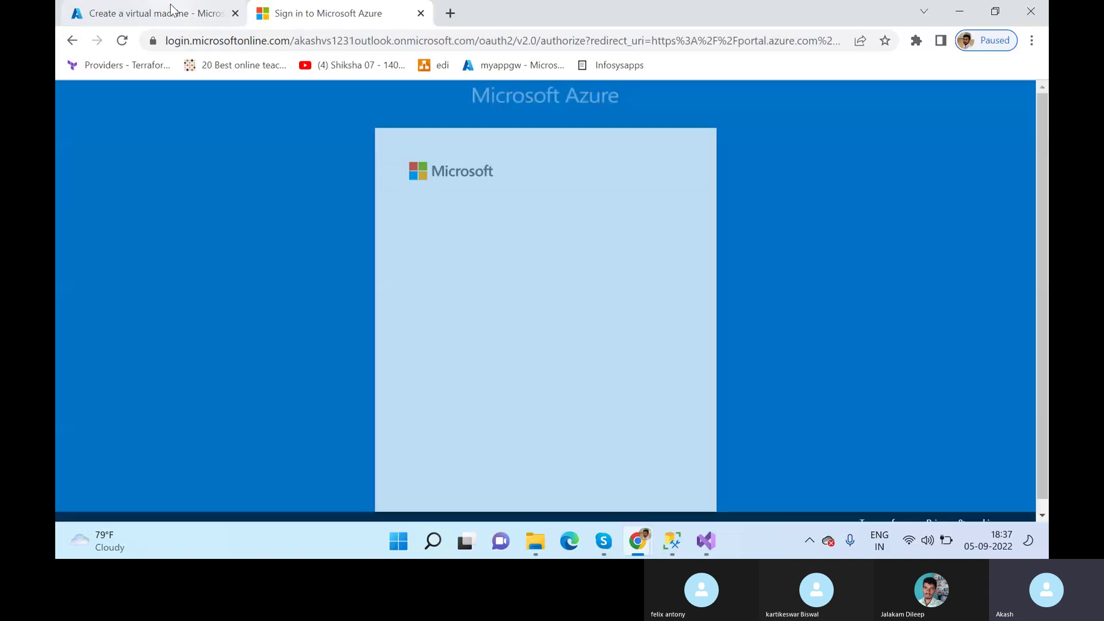
pyautogui.click(443, 262)
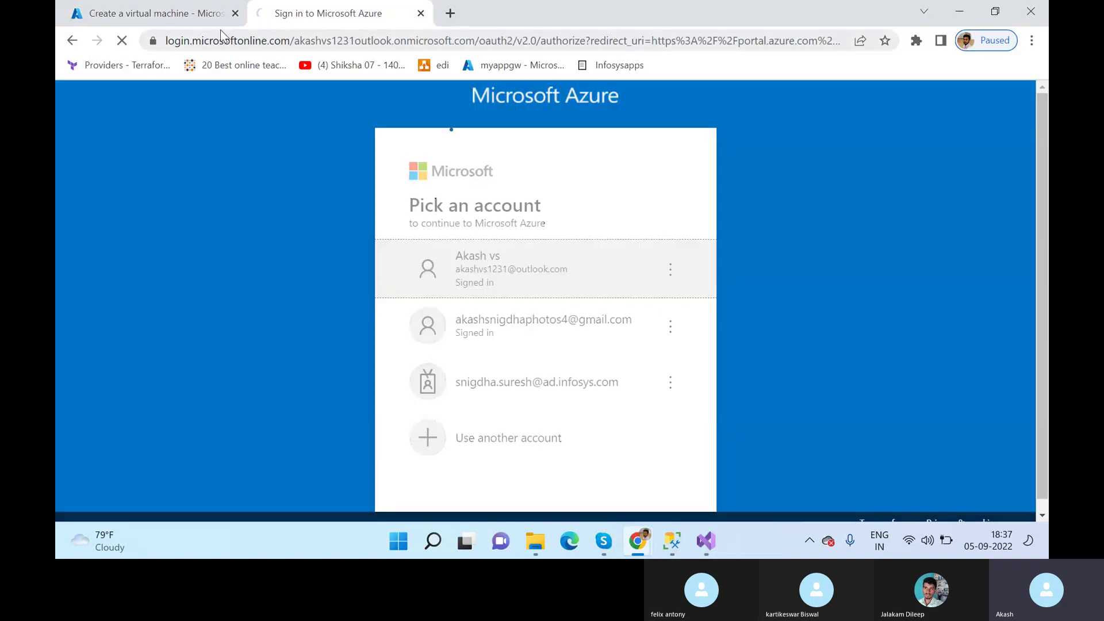
pyautogui.hotkey('ctrl', 'shift', 'Tab')
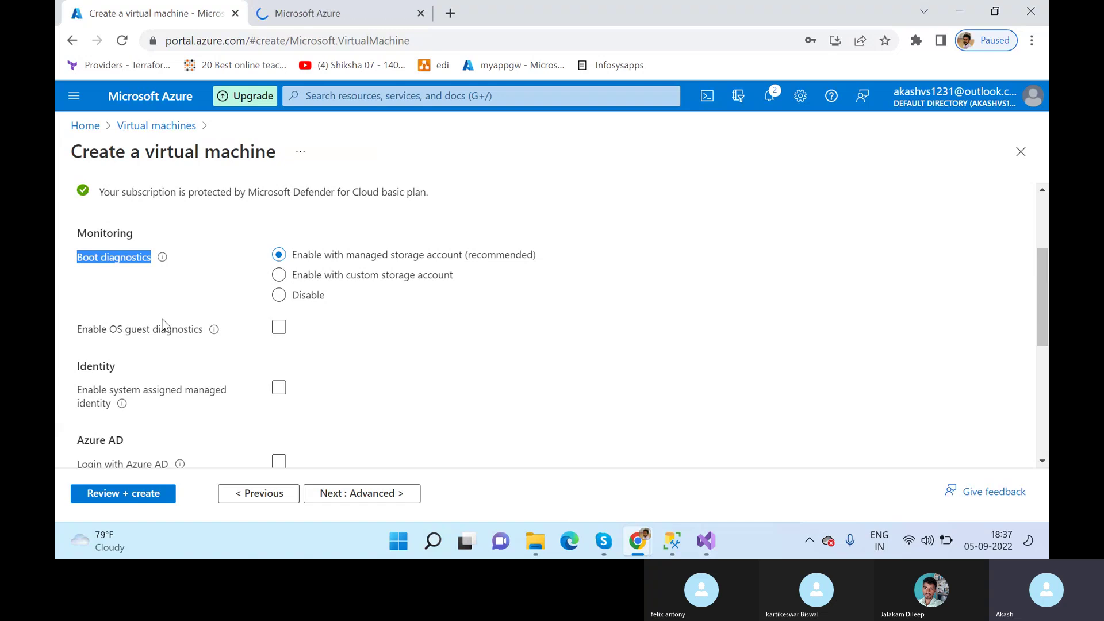
pyautogui.click(347, 8)
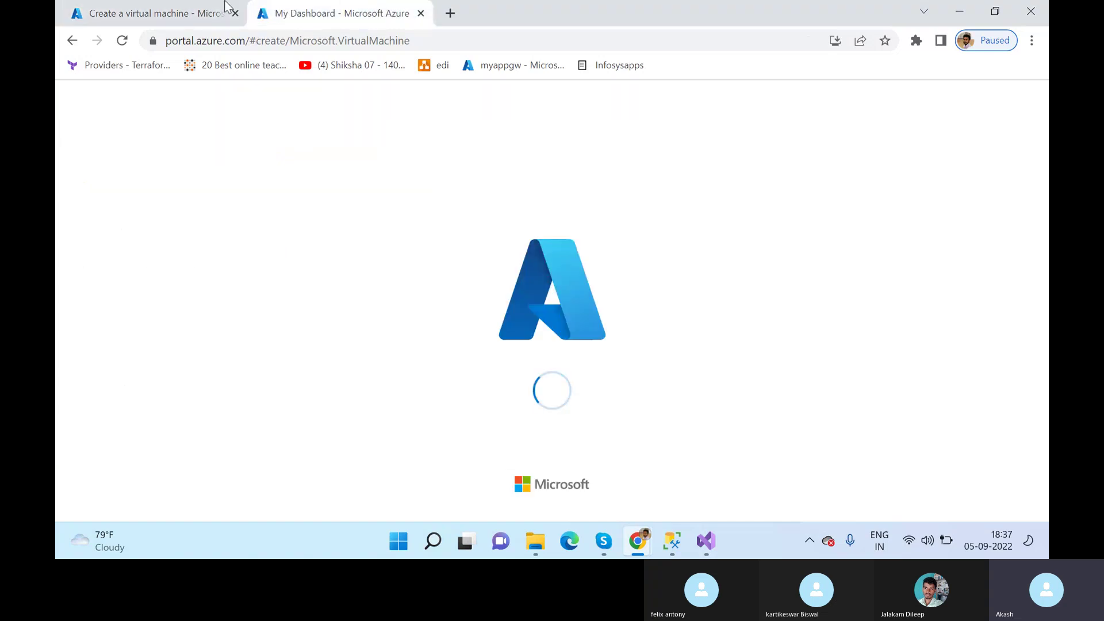
pyautogui.click(242, 9)
pyautogui.click(272, 14)
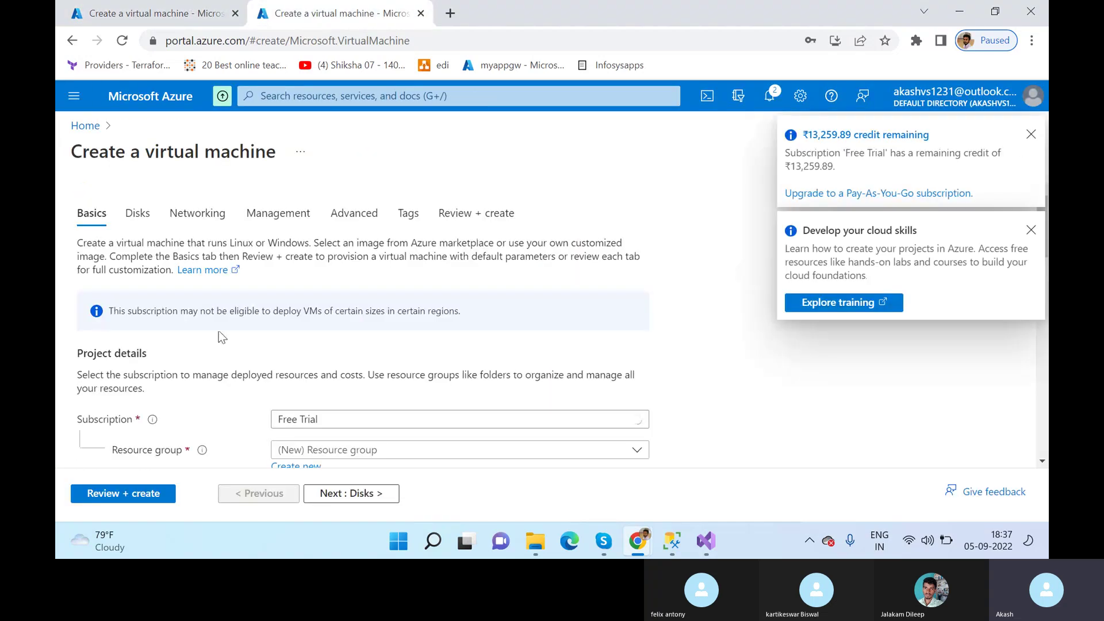
# Step: In the duplicated portal page, go to the virtual machines list and open Webserver1's boot diagnostics
pyautogui.click(86, 125)
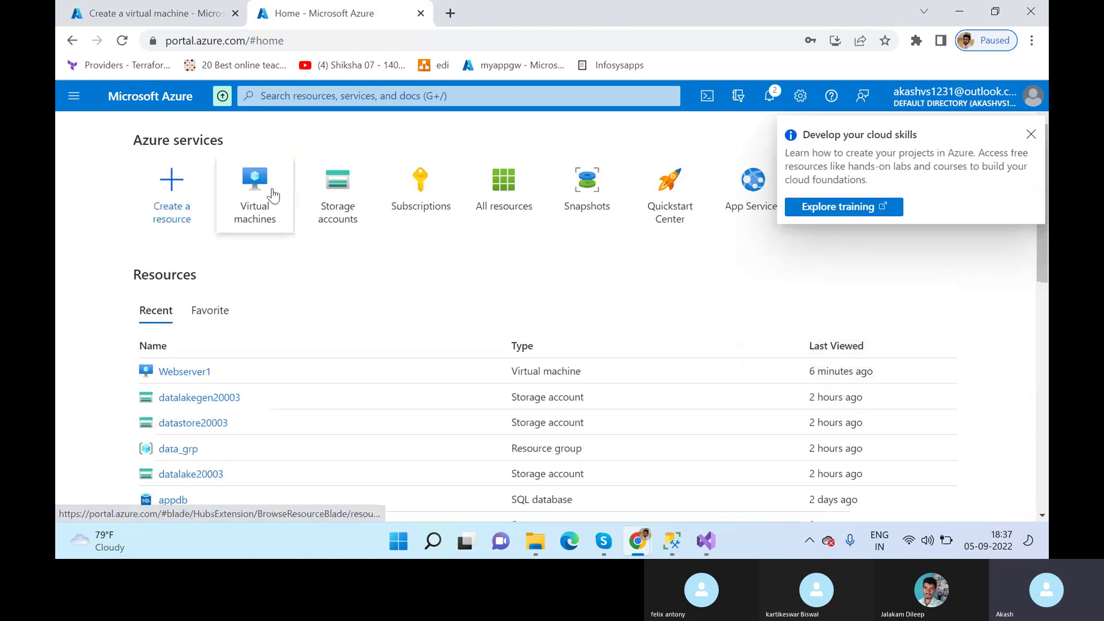
pyautogui.click(271, 188)
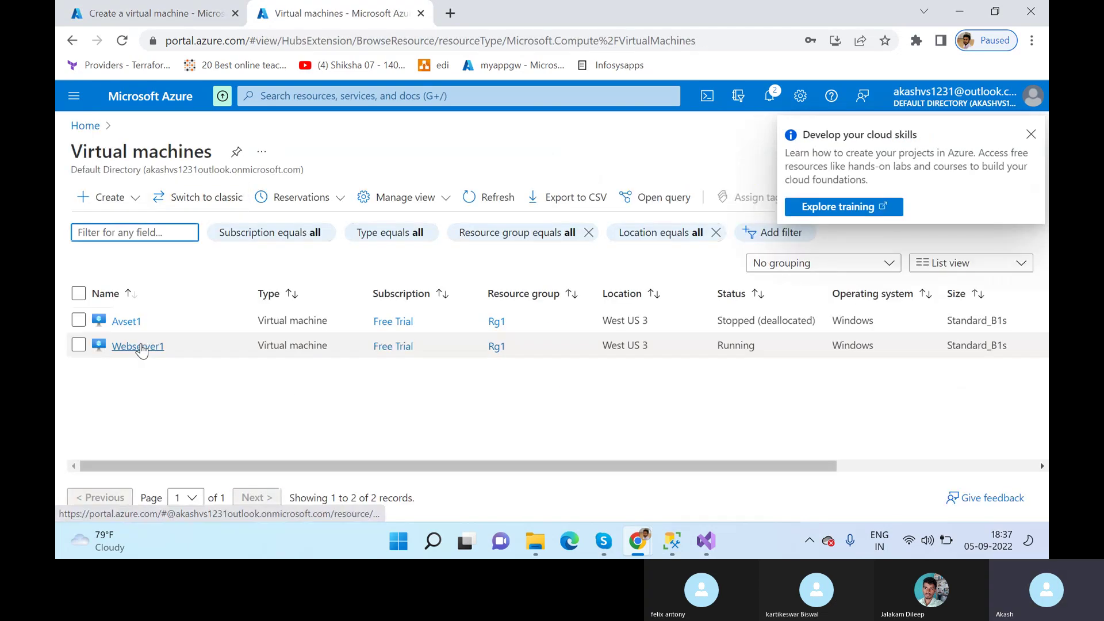
pyautogui.click(136, 348)
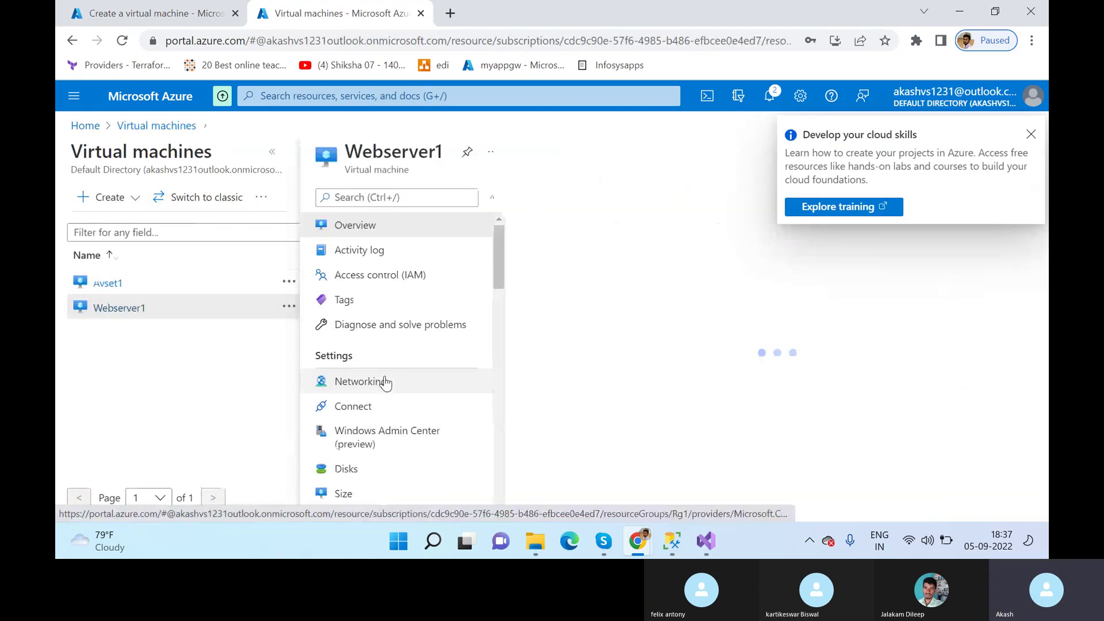
pyautogui.scroll(-15, 380, 384)
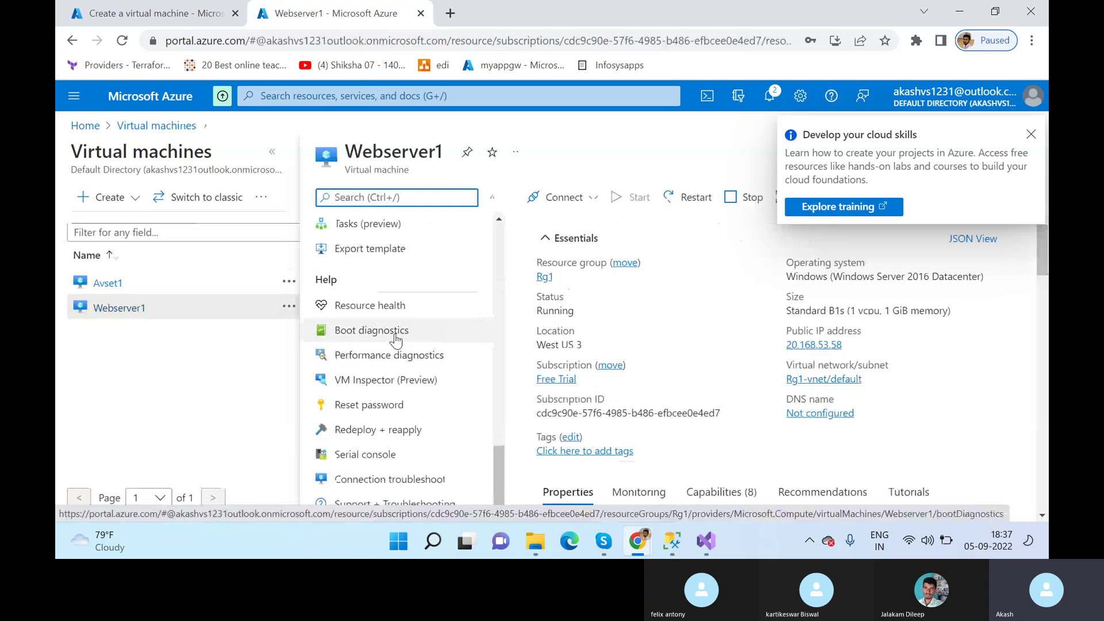
pyautogui.click(363, 333)
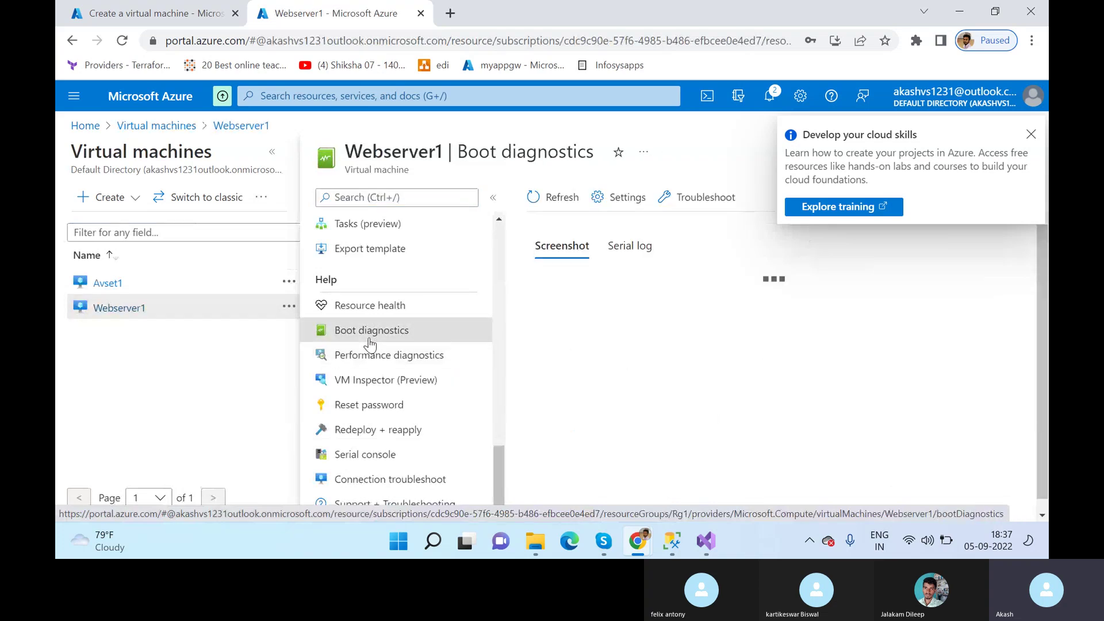
# Step: Examine Webserver1's boot diagnostics screenshot and refresh it
pyautogui.scroll(-2, 593, 379)
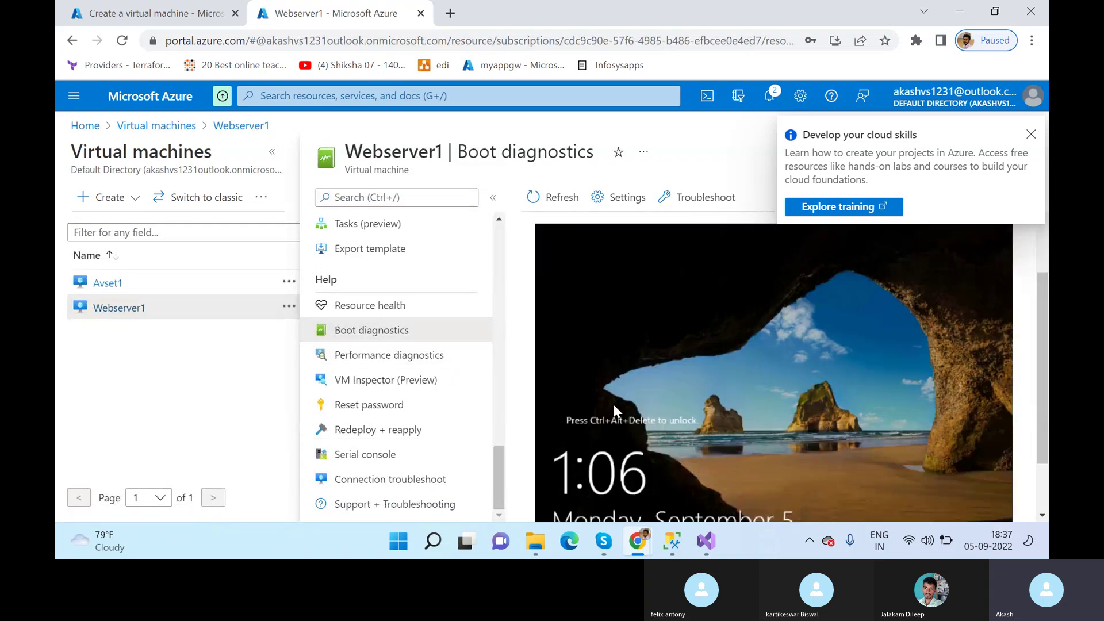
pyautogui.click(546, 197)
pyautogui.scroll(-1, 652, 487)
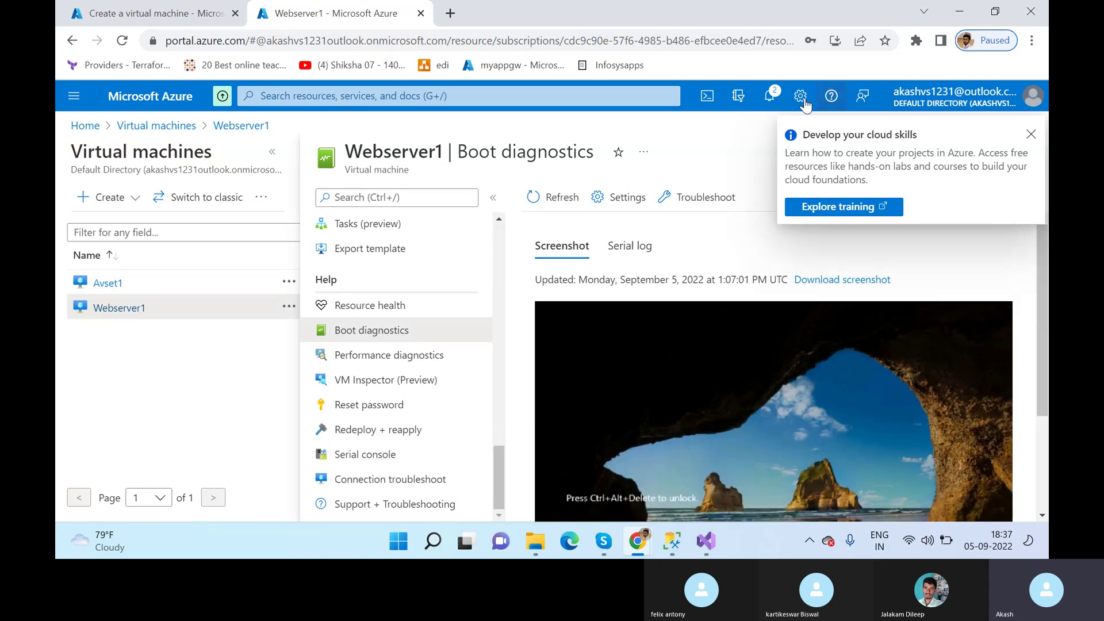
# Step: Switch to the Avset1 virtual machine, open its overview and start it
pyautogui.click(95, 283)
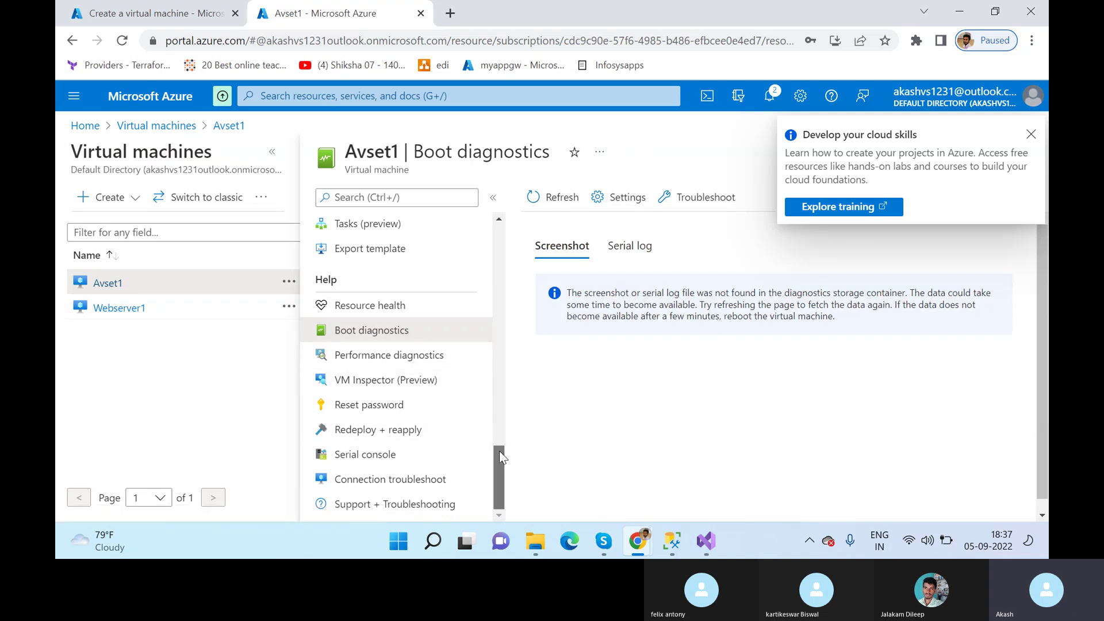
pyautogui.moveTo(499, 457); pyautogui.dragTo(500, 230)
pyautogui.click(370, 225)
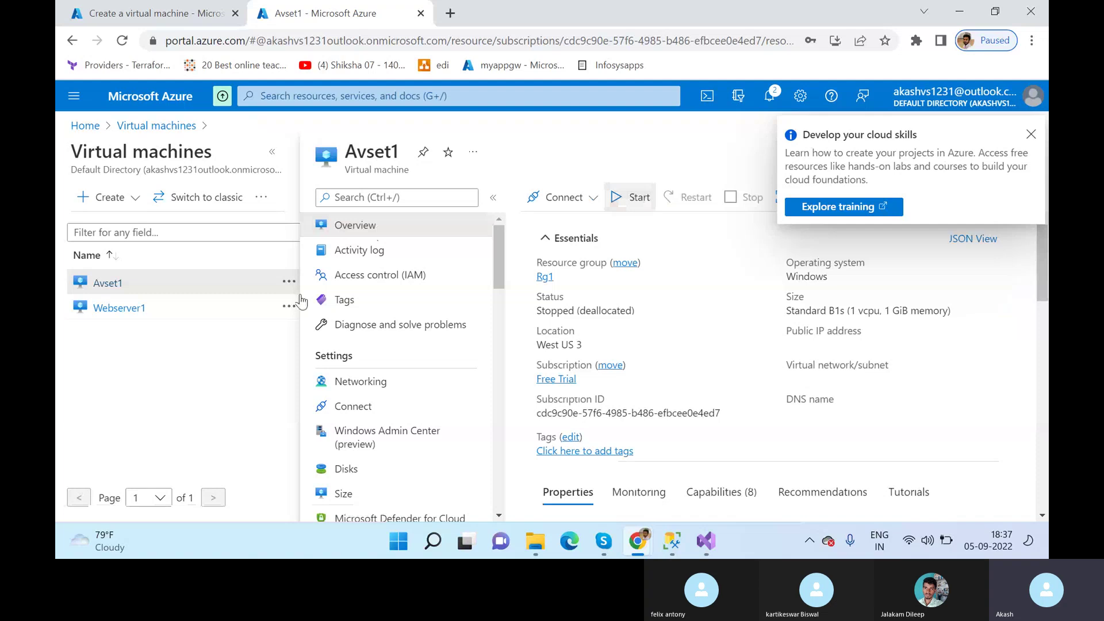
# Step: Open Avset1's boot diagnostics and refresh the boot screenshot
pyautogui.scroll(-15, 365, 431)
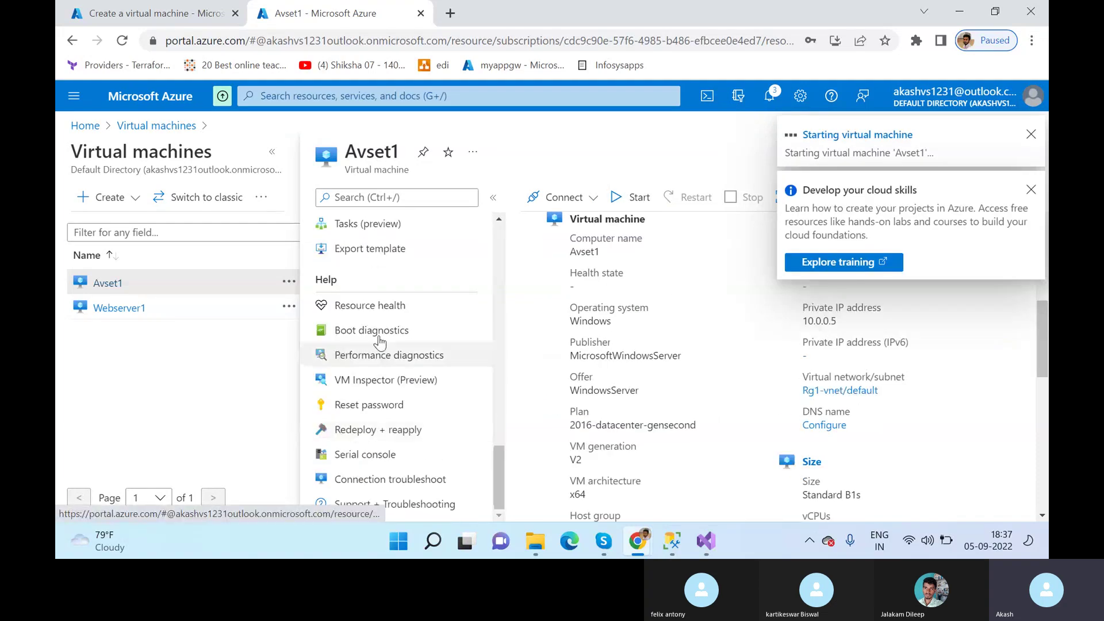
pyautogui.click(380, 338)
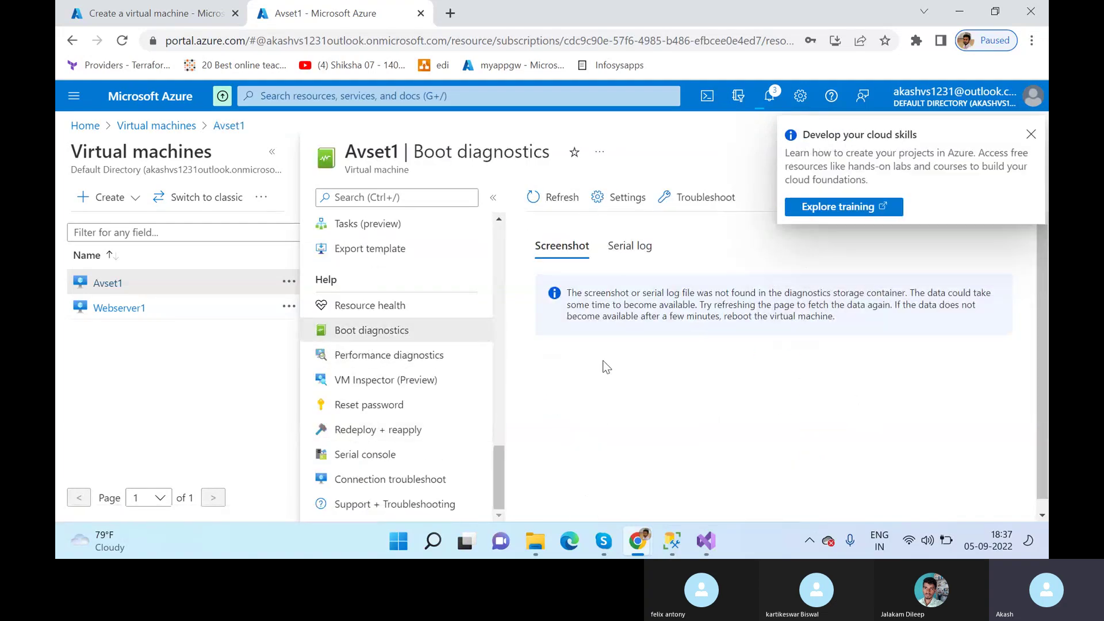
pyautogui.click(561, 197)
pyautogui.click(566, 201)
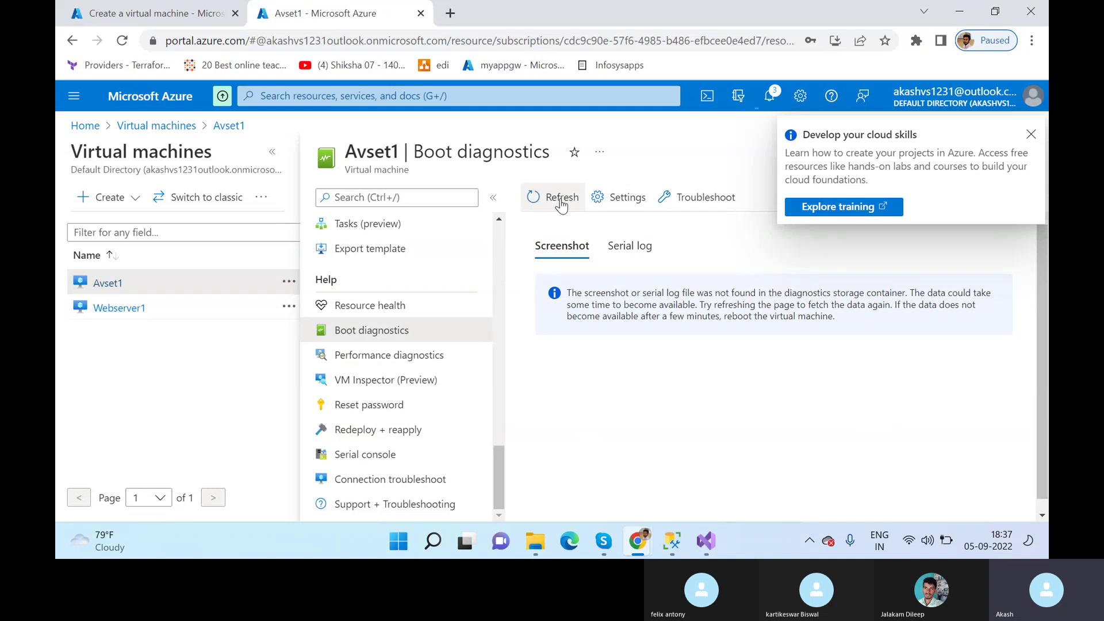
# Step: Dismiss the portal notification and refresh Avset1's boot diagnostics screenshot
pyautogui.click(549, 201)
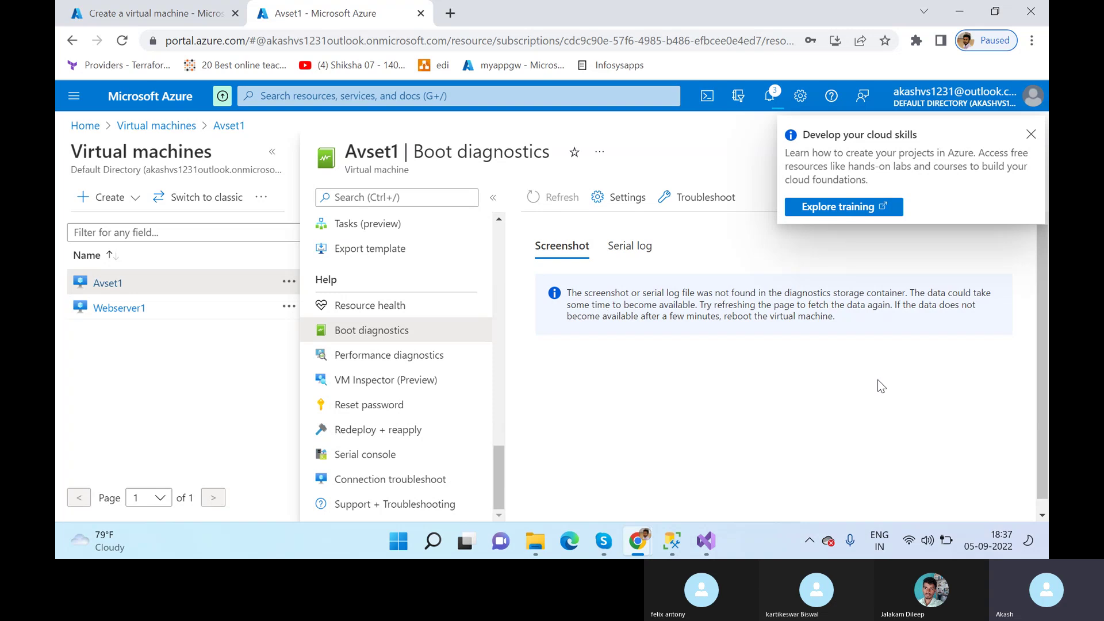
pyautogui.click(558, 197)
pyautogui.click(1031, 134)
pyautogui.click(173, 16)
pyautogui.click(362, 11)
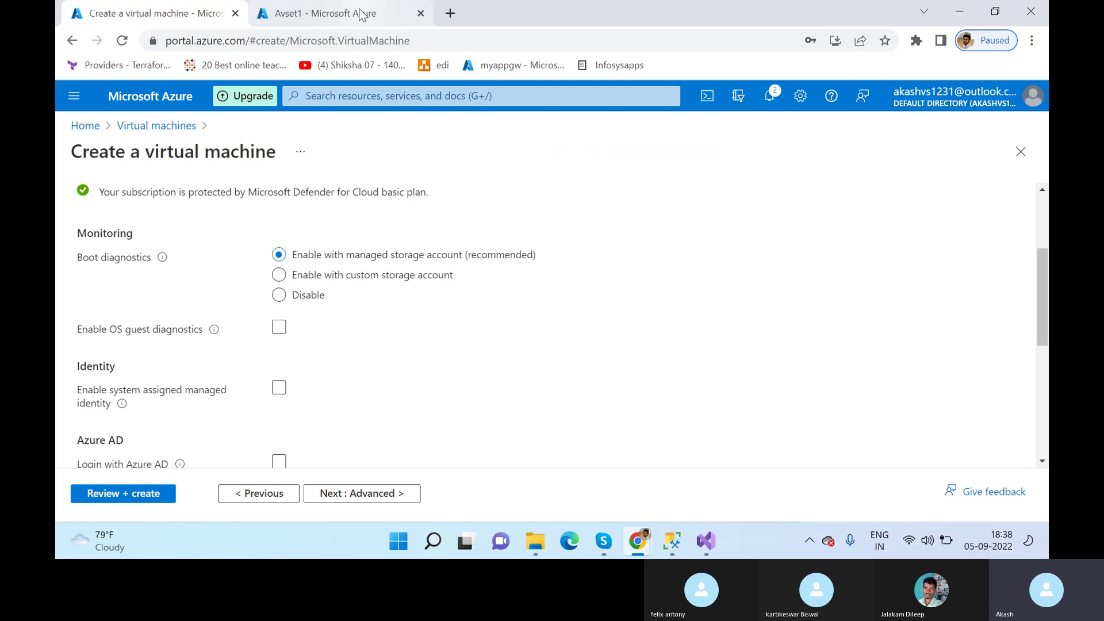
pyautogui.click(548, 197)
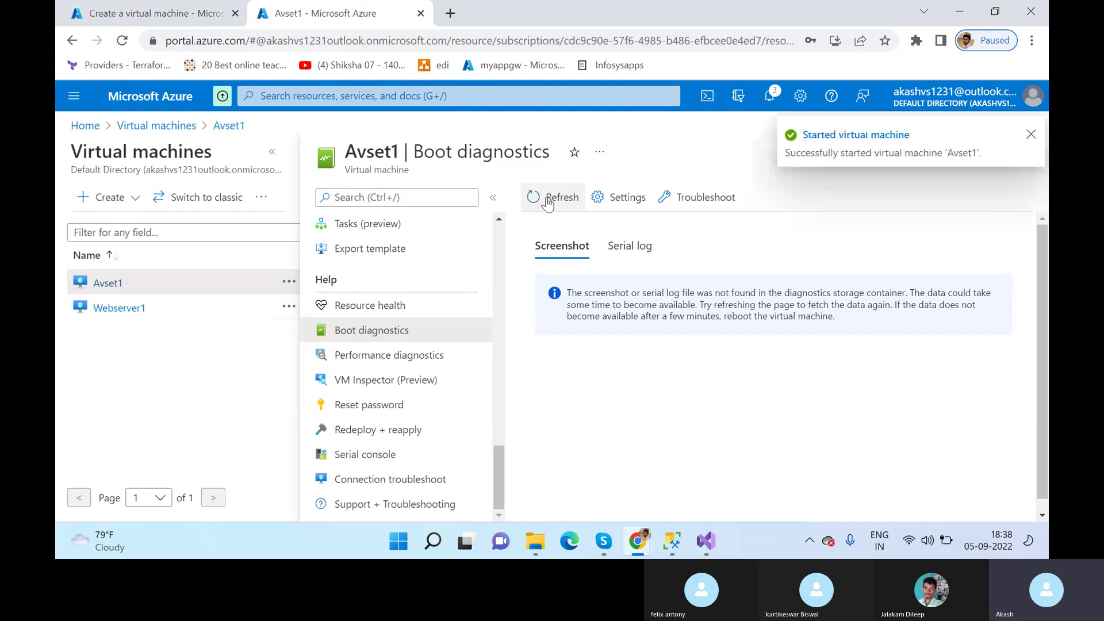
# Step: Check Avset1's serial log, return to its boot screenshot and refresh the diagnostics data
pyautogui.click(612, 246)
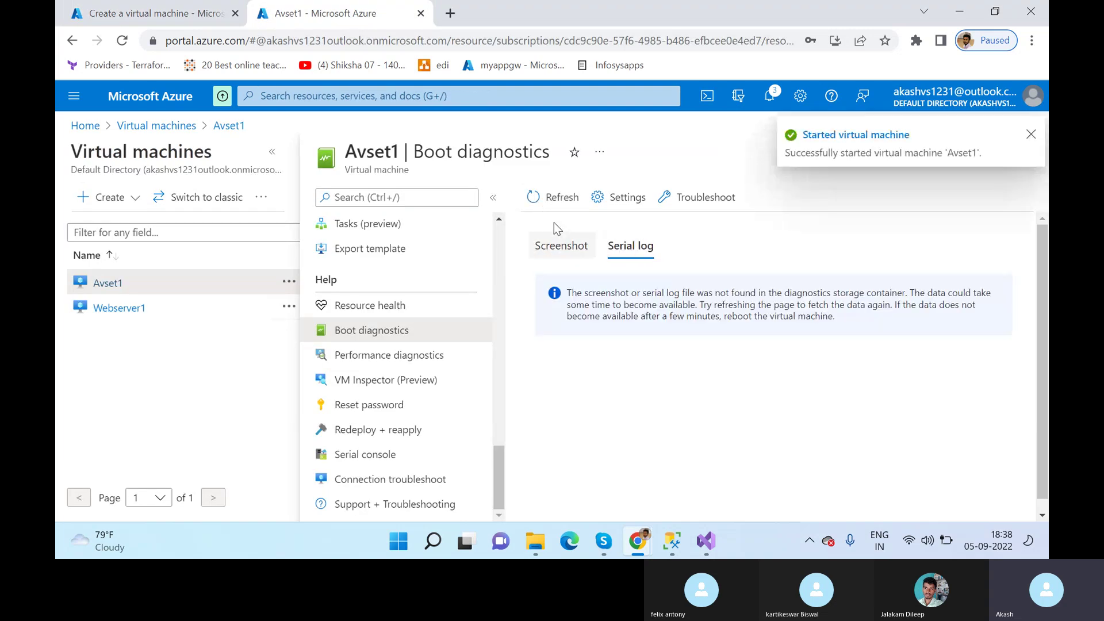
pyautogui.click(562, 246)
pyautogui.click(547, 201)
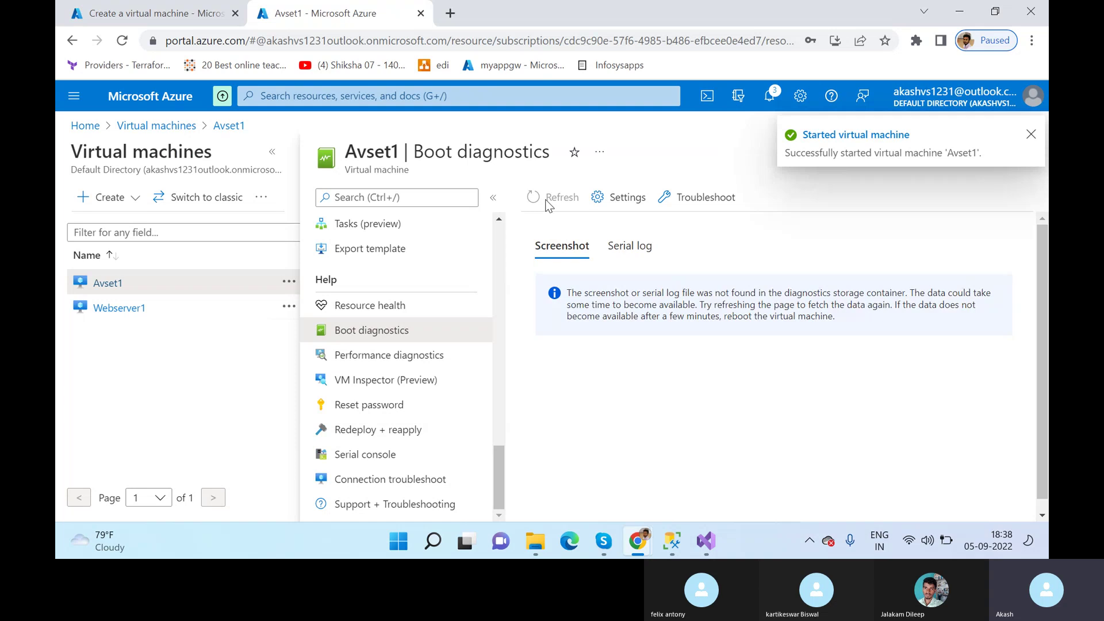
pyautogui.click(552, 203)
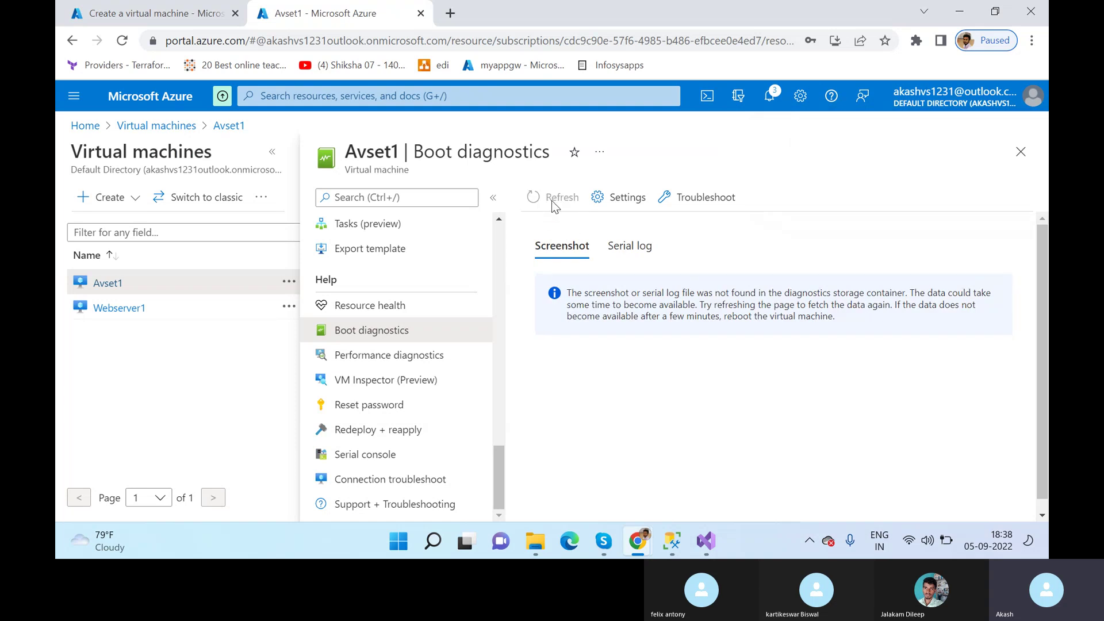
pyautogui.click(552, 202)
# Step: View Avset1's performance diagnostics, go back to boot diagnostics and read the notice before refreshing
pyautogui.click(391, 355)
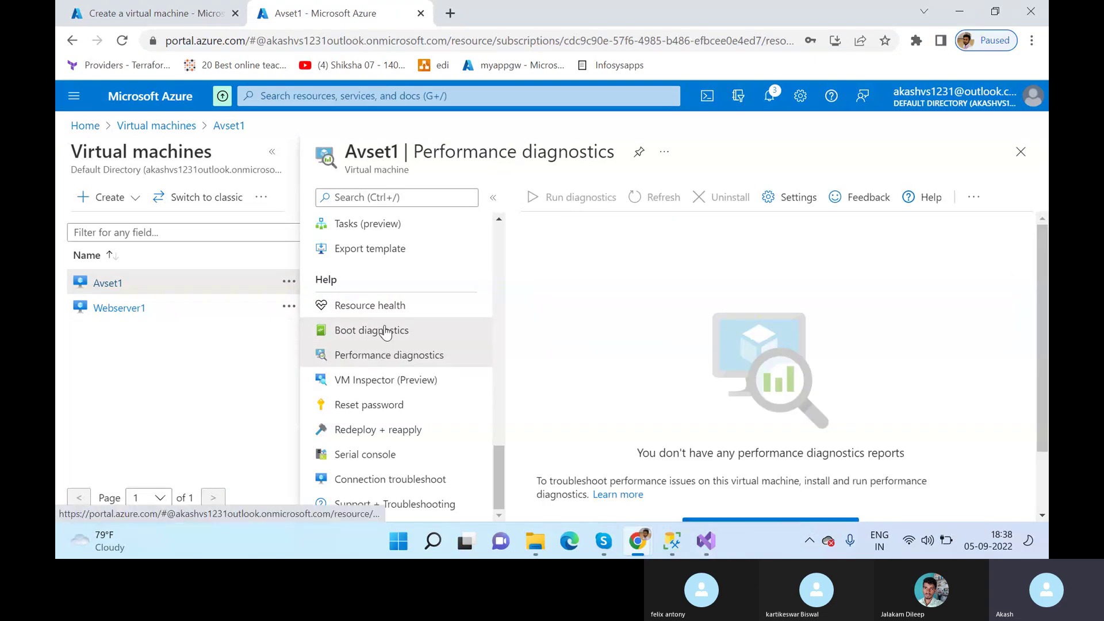
pyautogui.click(385, 331)
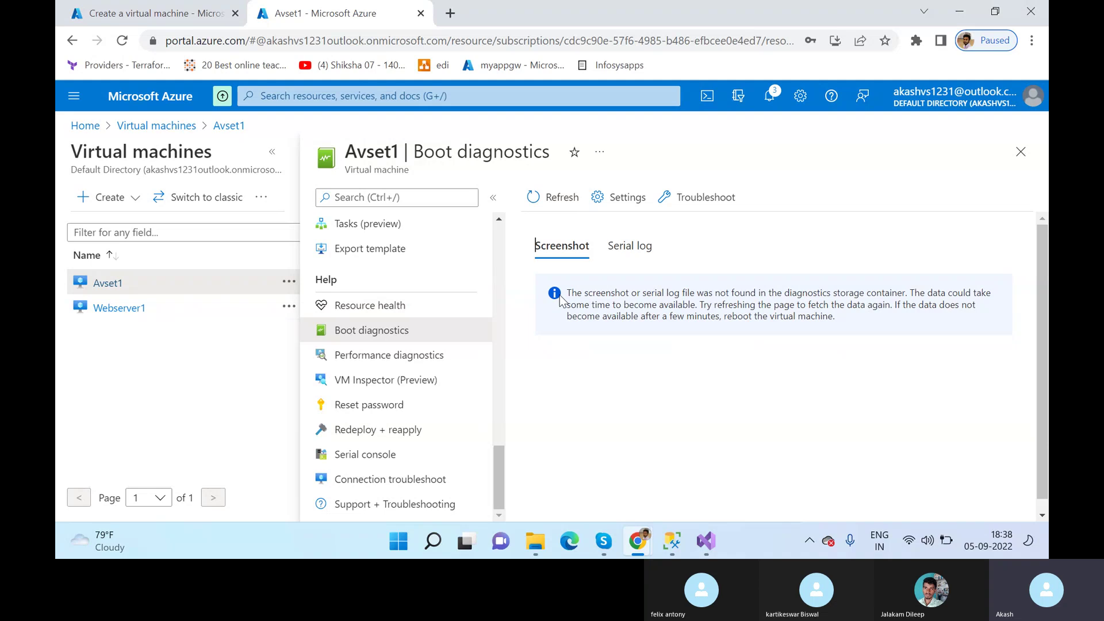
pyautogui.moveTo(564, 295); pyautogui.dragTo(868, 316)
pyautogui.click(756, 287)
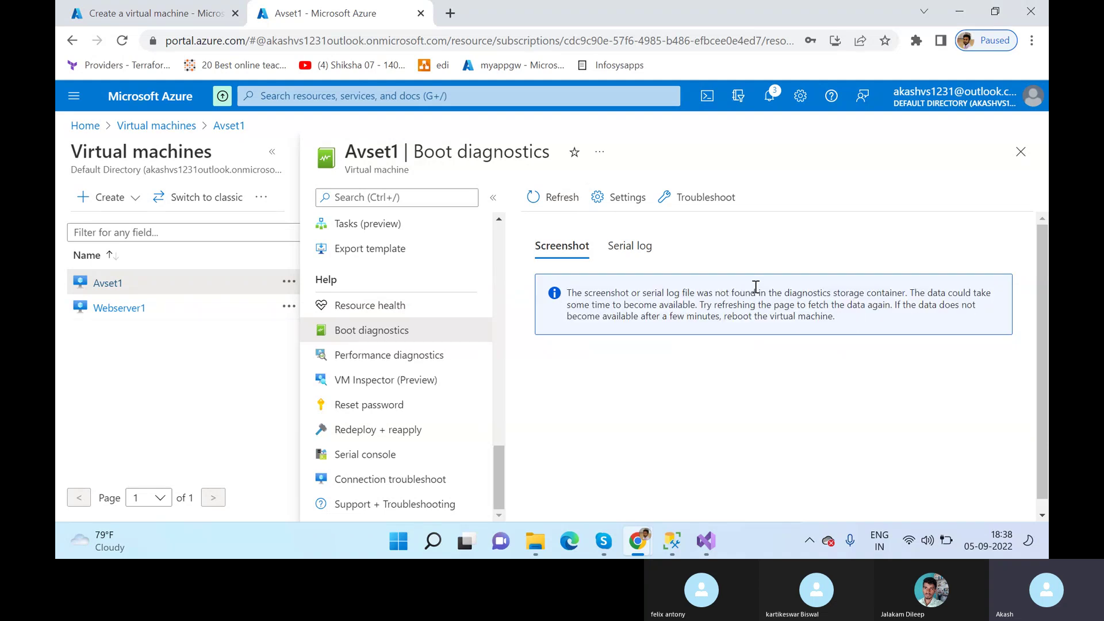
pyautogui.click(551, 202)
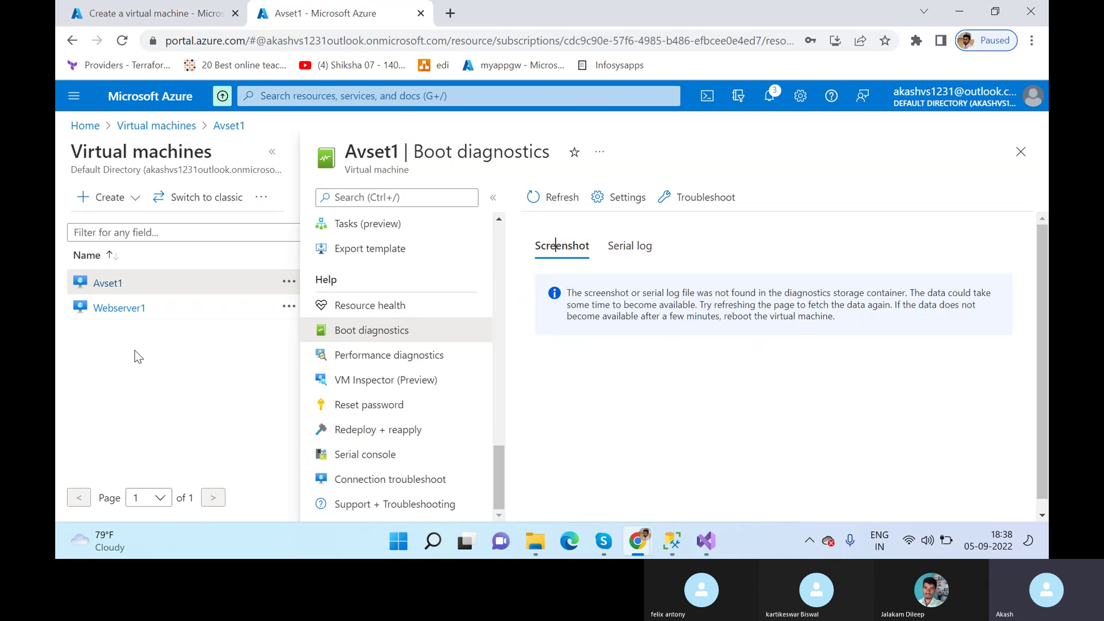
# Step: Switch to Webserver1's boot diagnostics, examine its boot screenshot and look through the virtual machine's settings
pyautogui.click(135, 309)
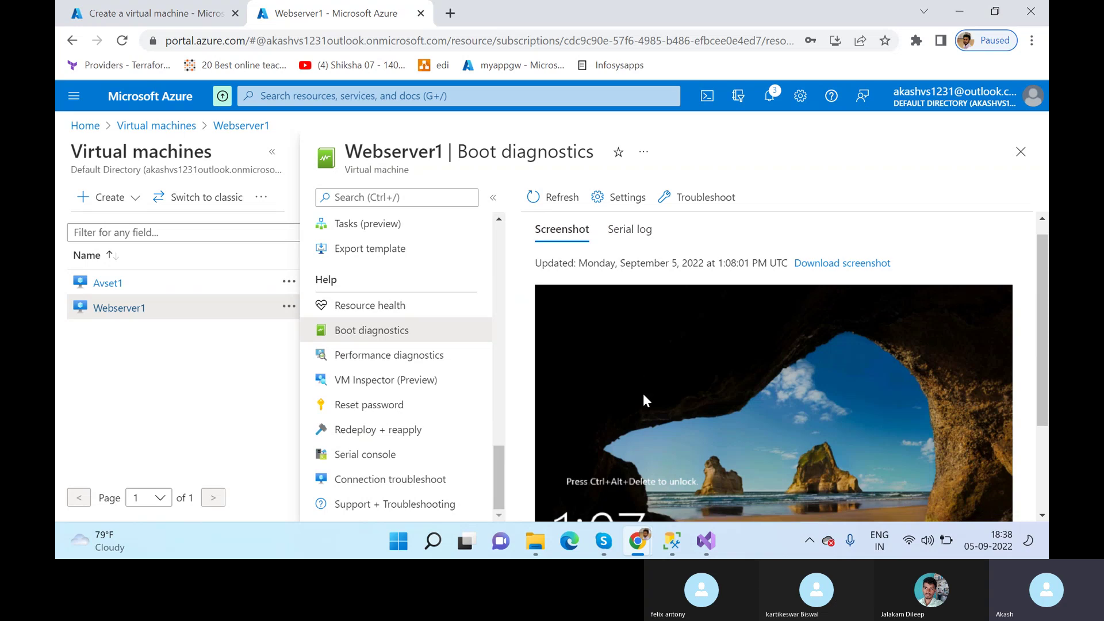
pyautogui.scroll(-3, 728, 362)
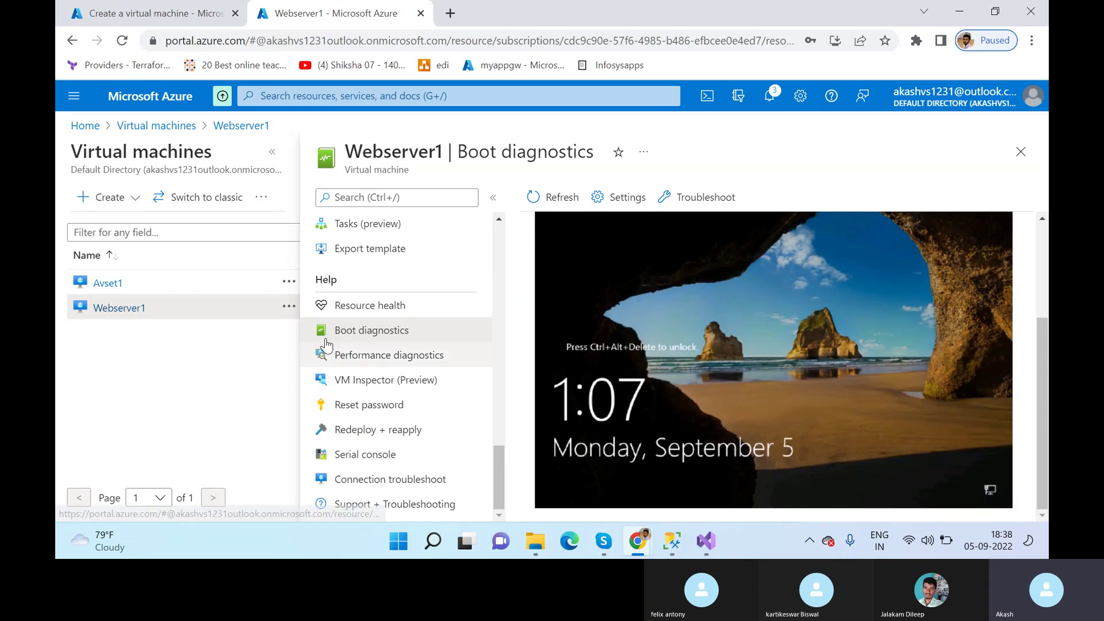
pyautogui.scroll(10, 374, 373)
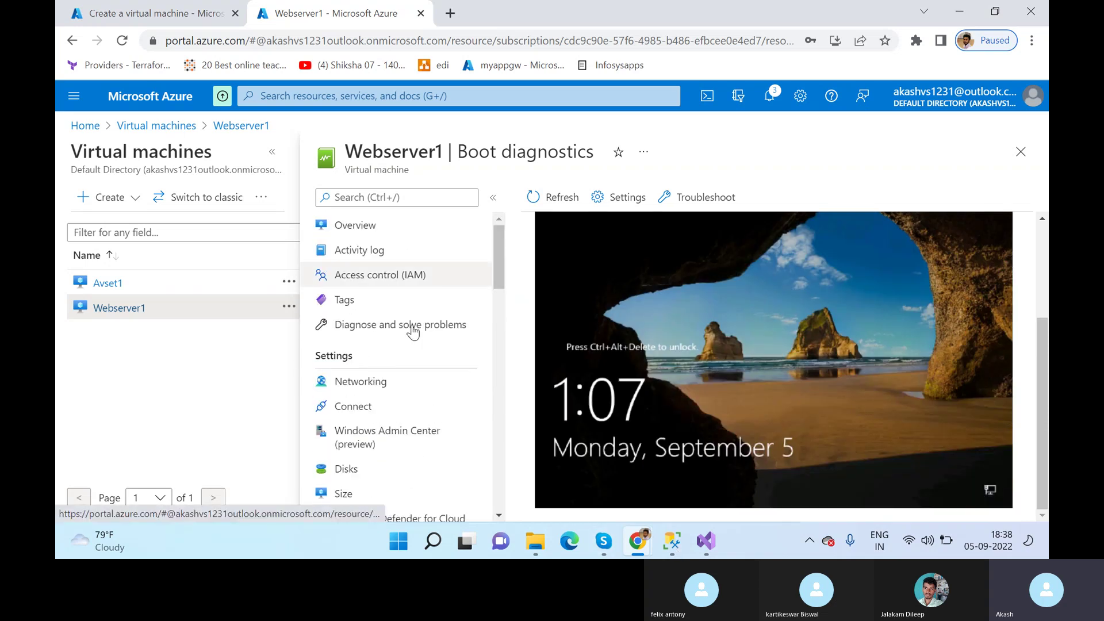
pyautogui.scroll(-5, 425, 368)
# Step: Compare Webserver1's management and monitoring entries with the virtual machine creation form, ending on the form's Monitoring section
pyautogui.hotkey('ctrl', 'Tab')
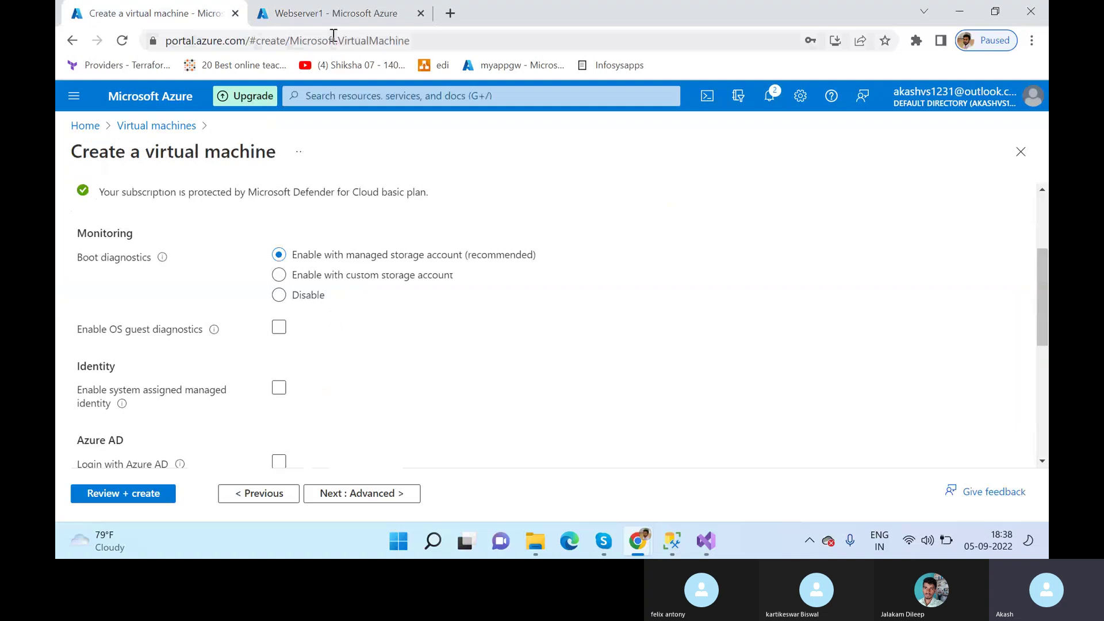
pyautogui.click(337, 14)
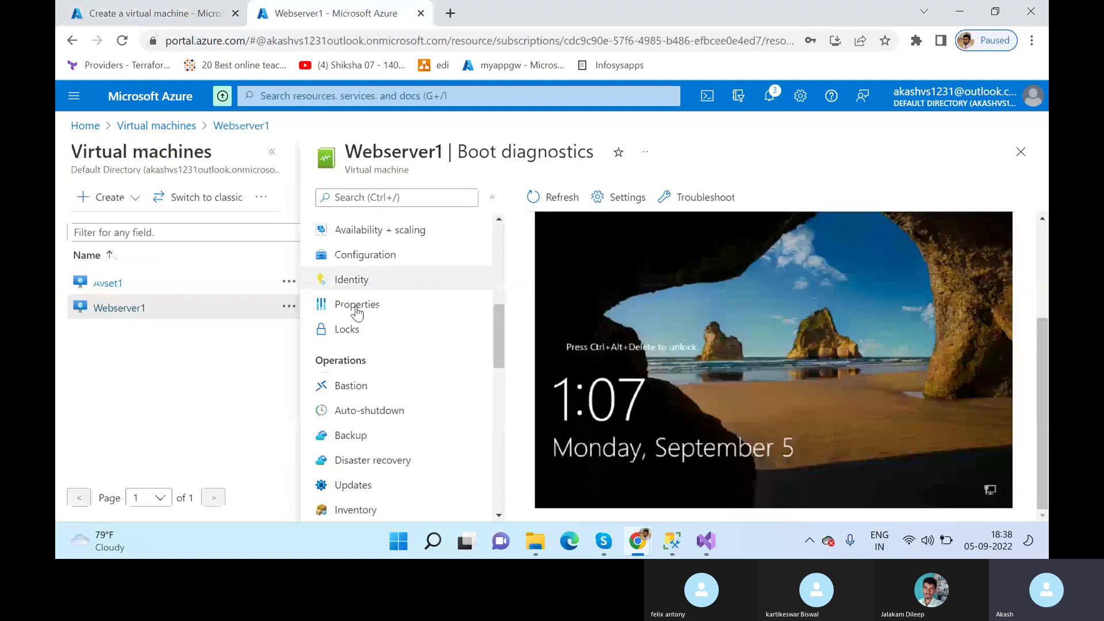
pyautogui.scroll(-4, 357, 312)
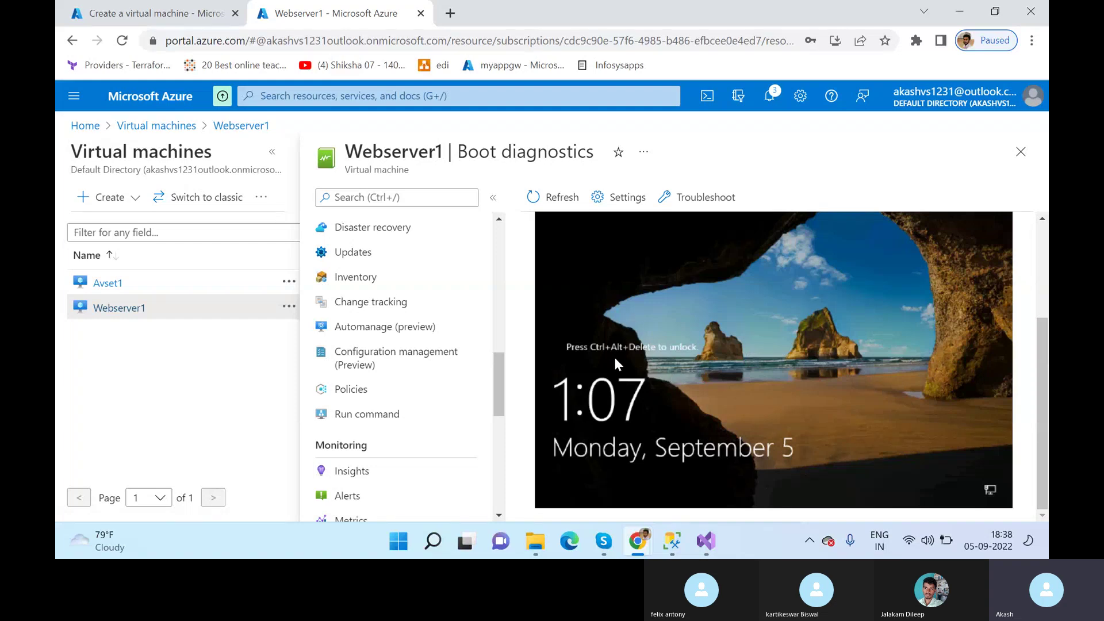
pyautogui.scroll(-1, 403, 417)
pyautogui.scroll(-2, 402, 417)
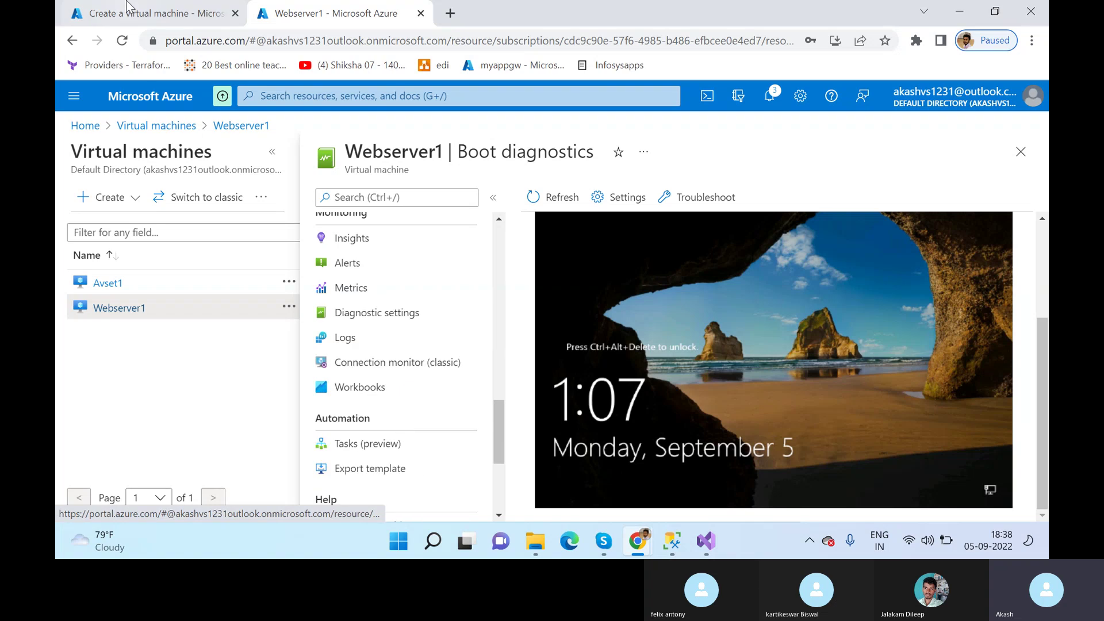
pyautogui.click(127, 12)
pyautogui.click(285, 10)
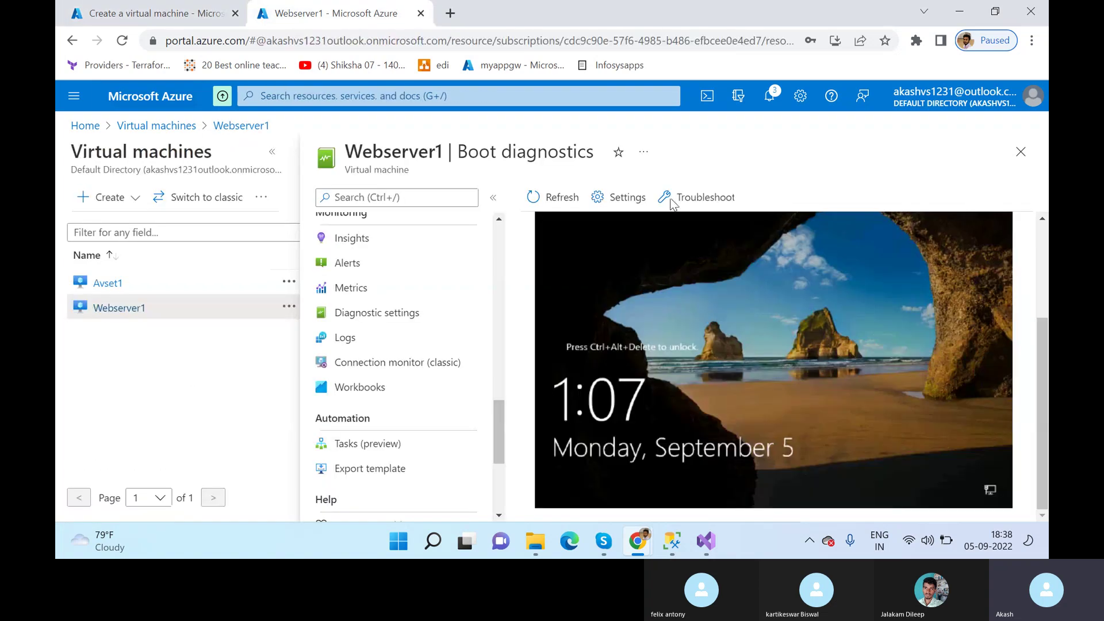
pyautogui.click(194, 8)
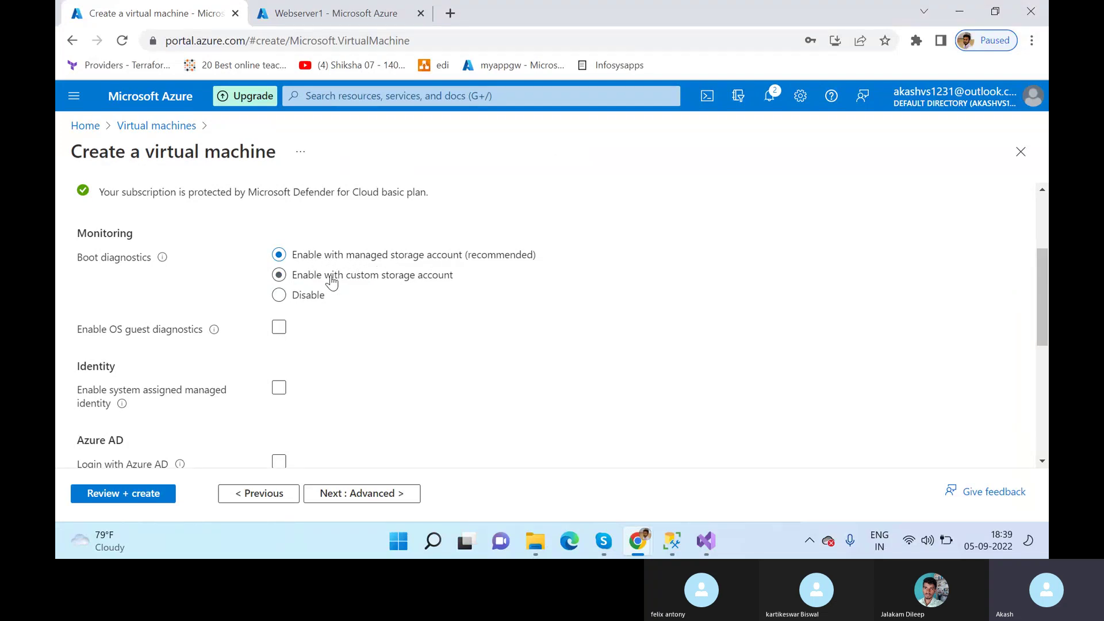
# Step: Try the custom storage account and Disable options for boot diagnostics, and restore the managed storage account option
pyautogui.click(409, 277)
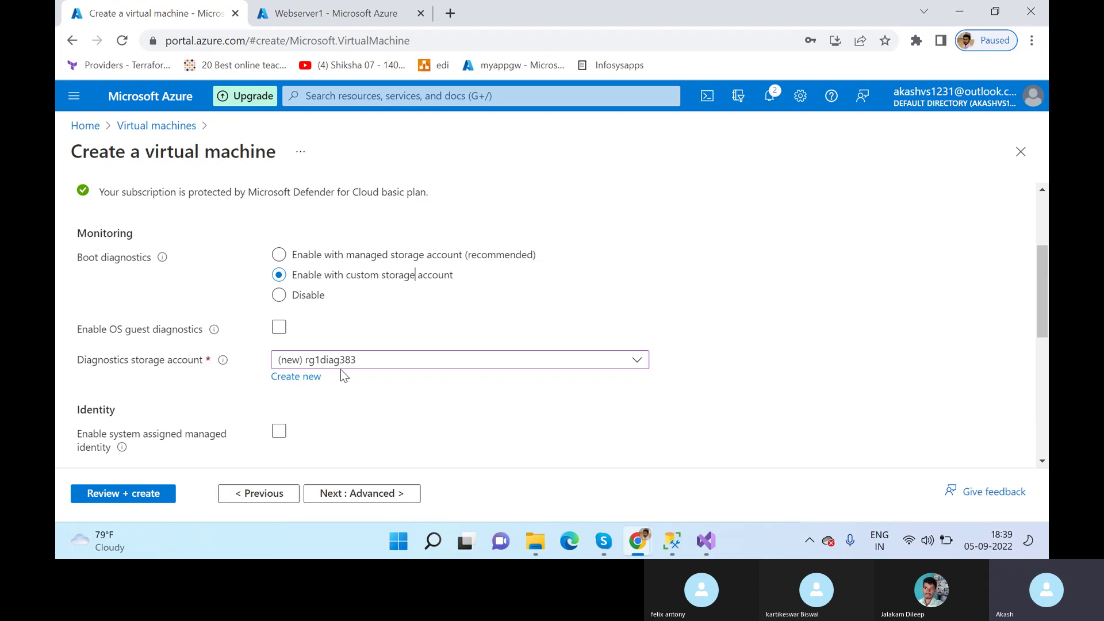
pyautogui.click(306, 292)
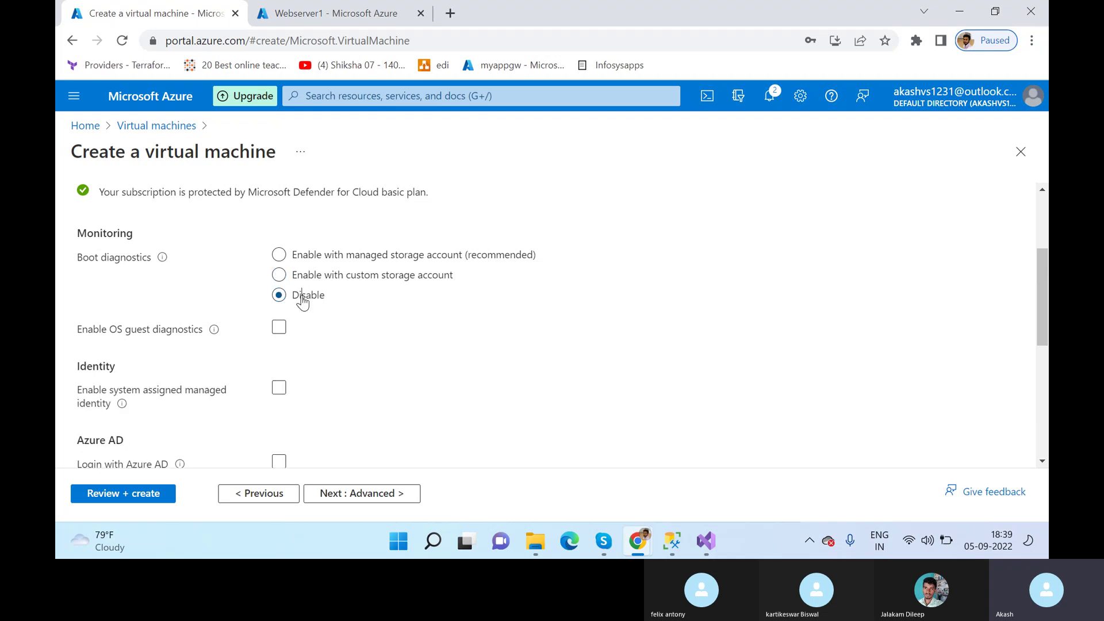
pyautogui.click(303, 260)
# Step: Try enabling OS guest diagnostics for the new virtual machine and turn it off again
pyautogui.moveTo(71, 332); pyautogui.dragTo(205, 337)
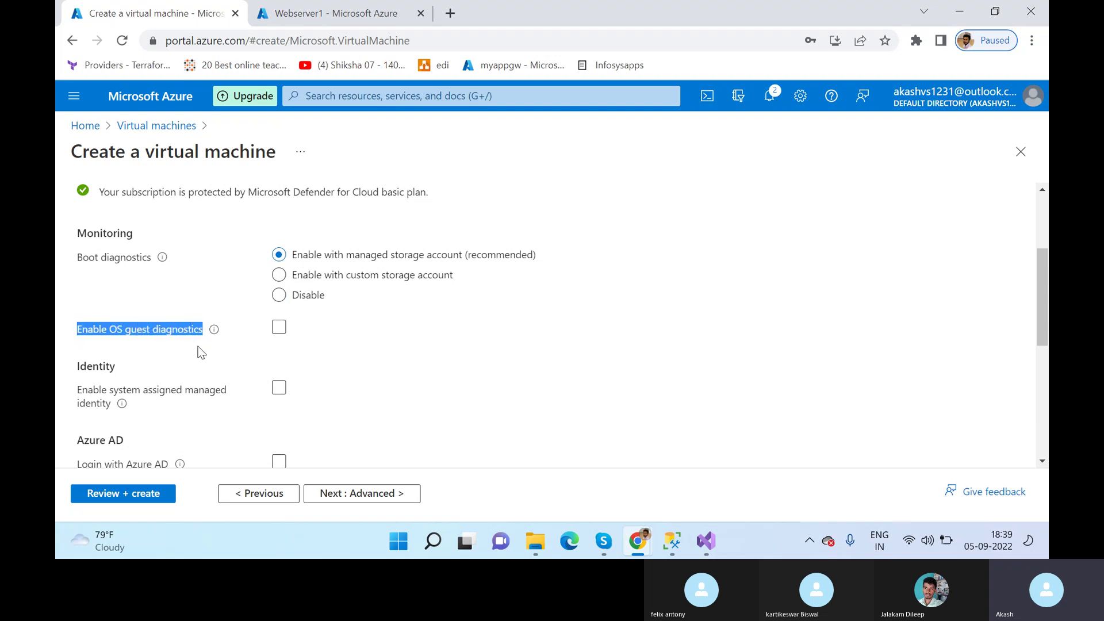
pyautogui.click(199, 349)
pyautogui.click(278, 328)
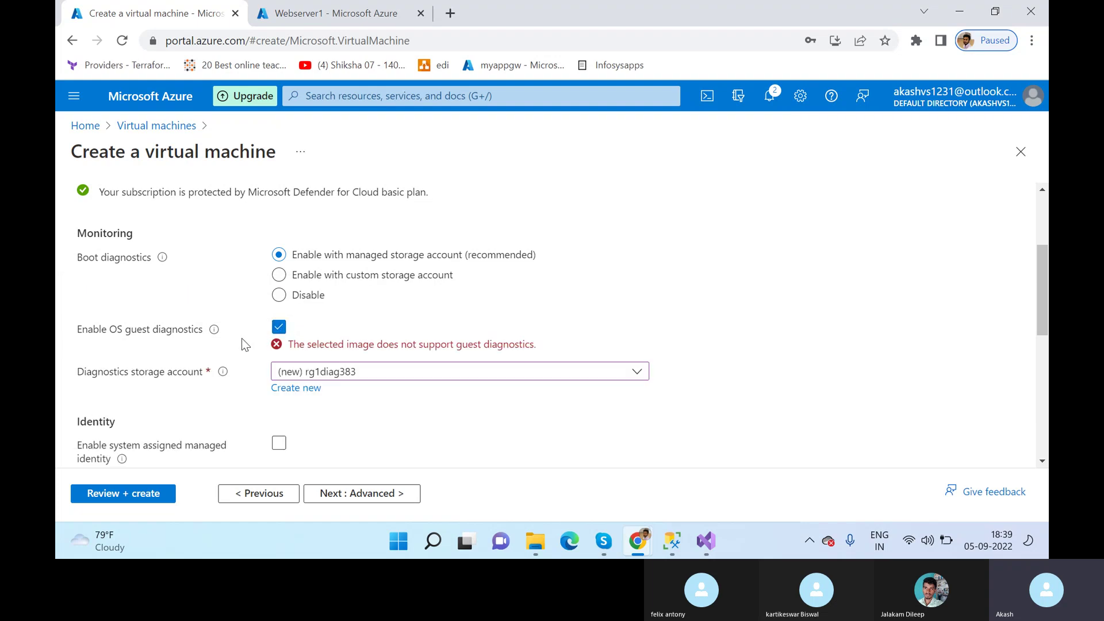
pyautogui.click(279, 333)
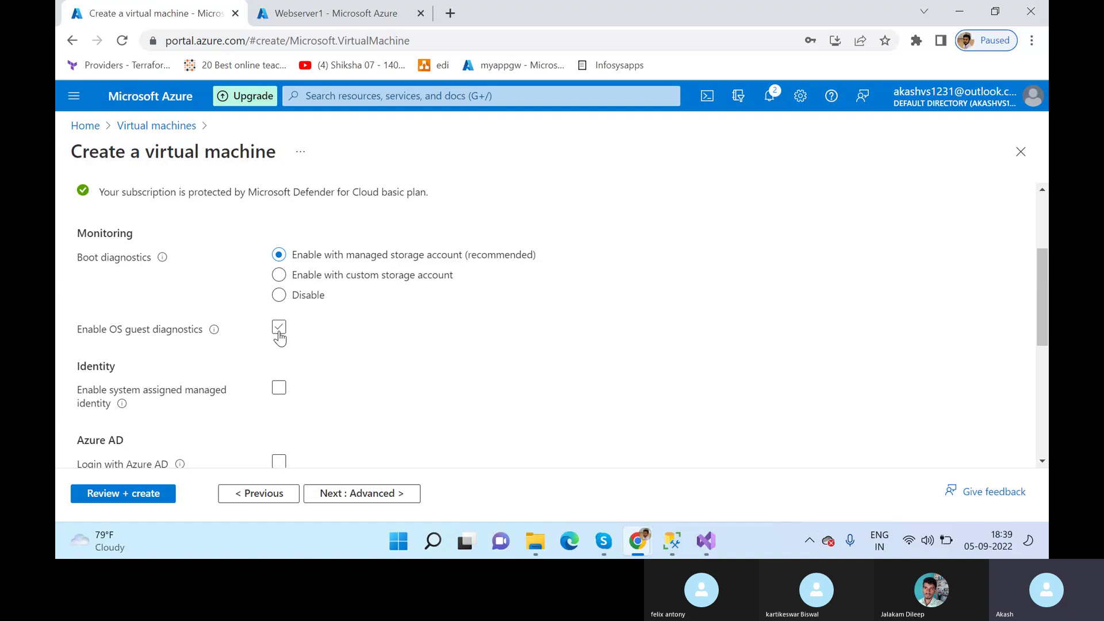
# Step: Try enabling the system assigned managed identity and clear the option again
pyautogui.scroll(-3, 161, 250)
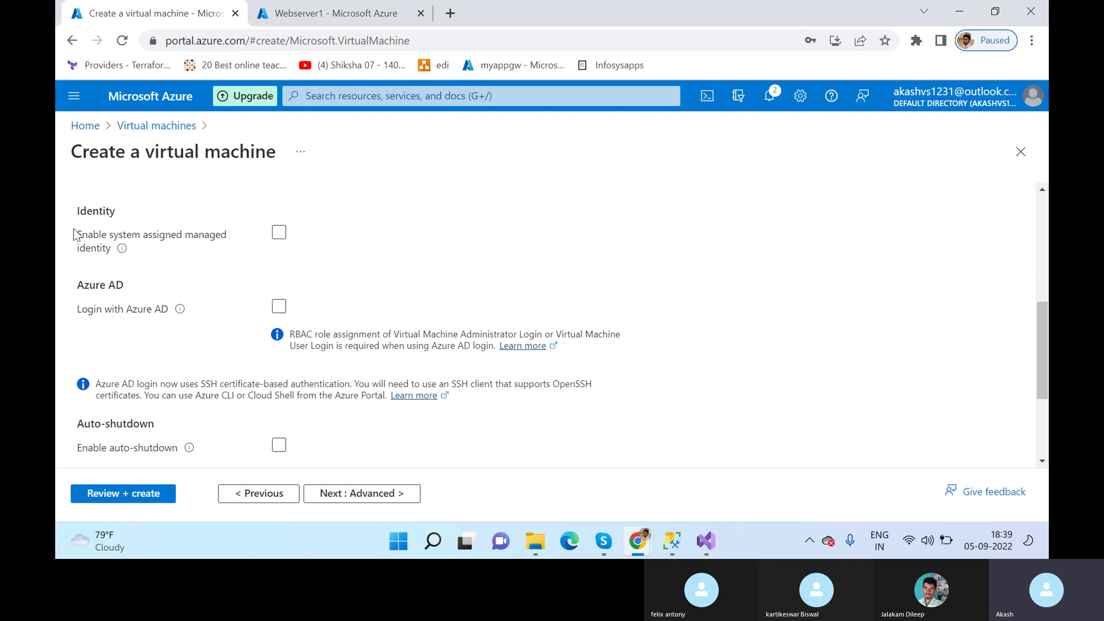
pyautogui.moveTo(121, 254)
pyautogui.scroll(1, 193, 278)
pyautogui.click(279, 310)
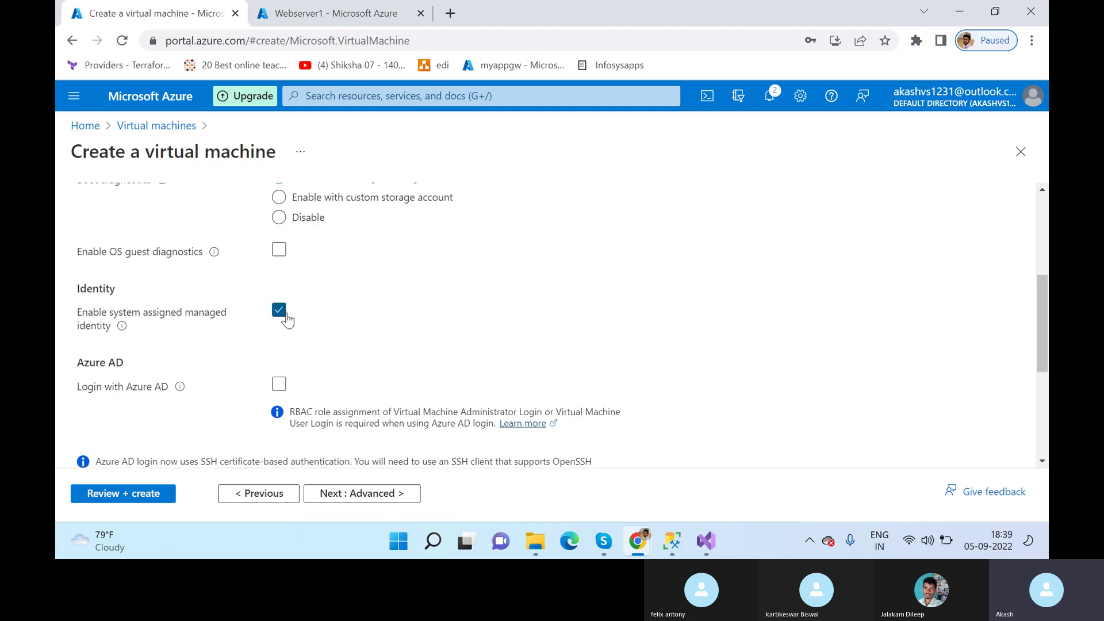
pyautogui.click(277, 318)
# Step: Try enabling Login with Azure AD and switch the option off again
pyautogui.scroll(-1, 225, 332)
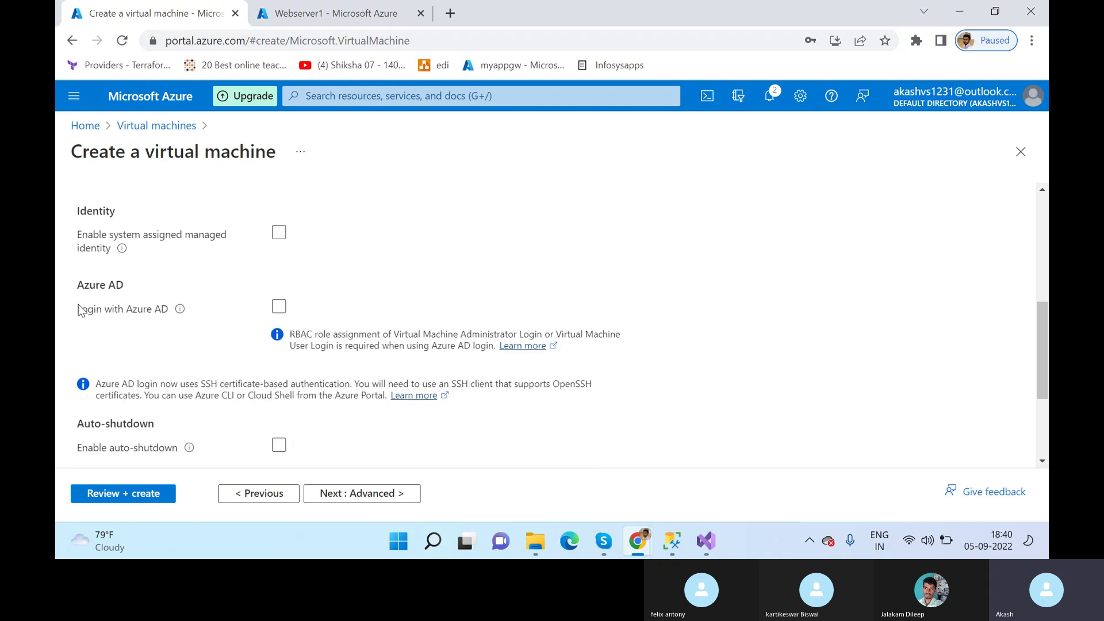
pyautogui.moveTo(77, 310); pyautogui.dragTo(169, 306)
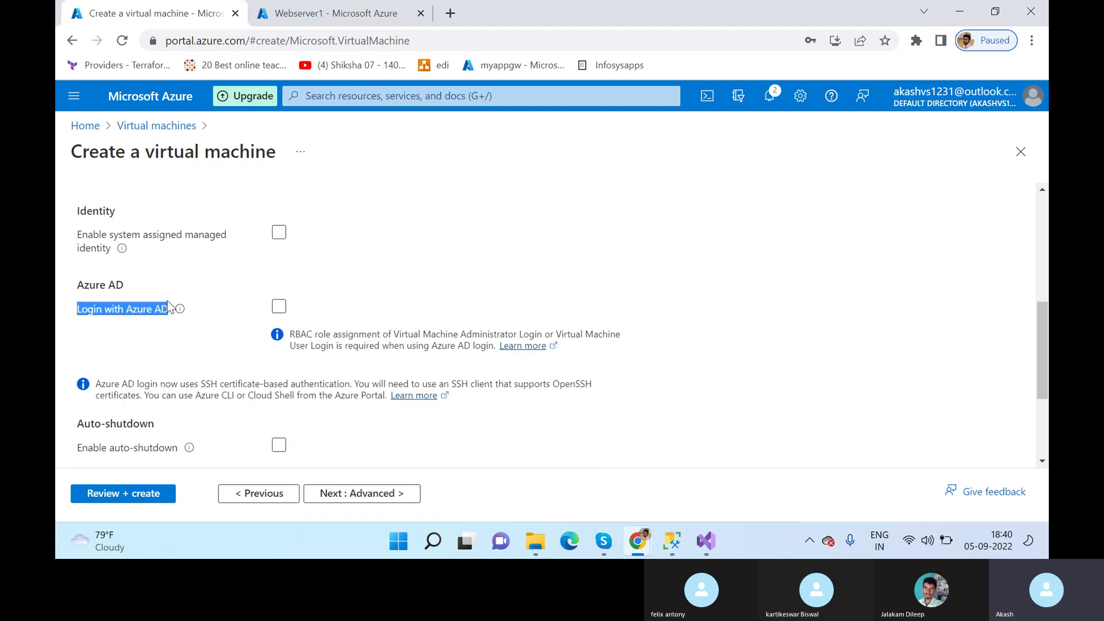
pyautogui.click(278, 306)
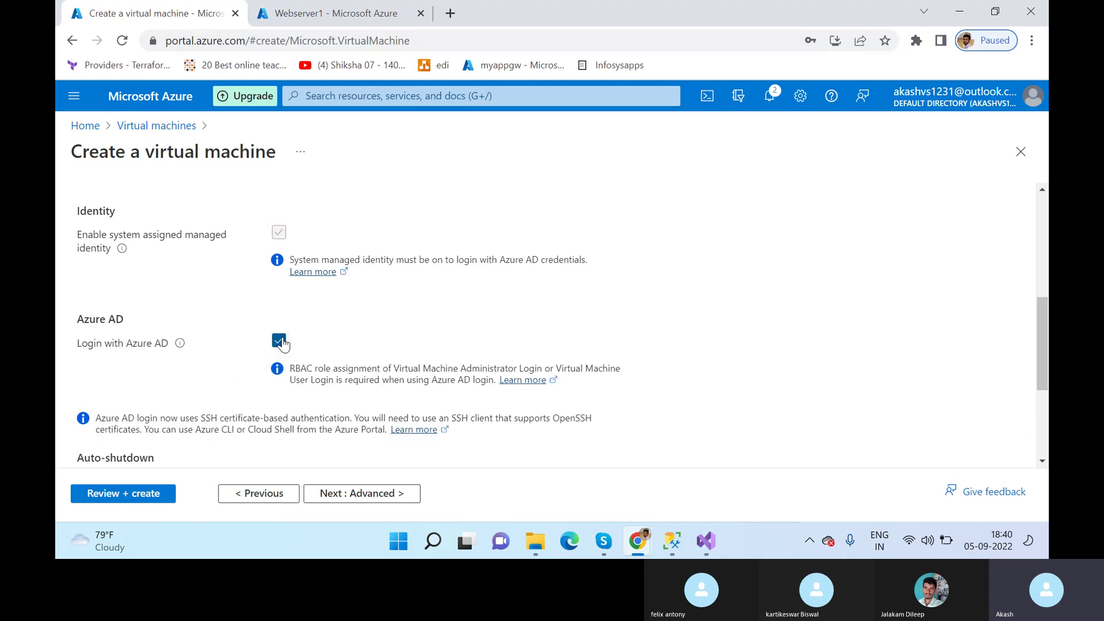
pyautogui.click(279, 342)
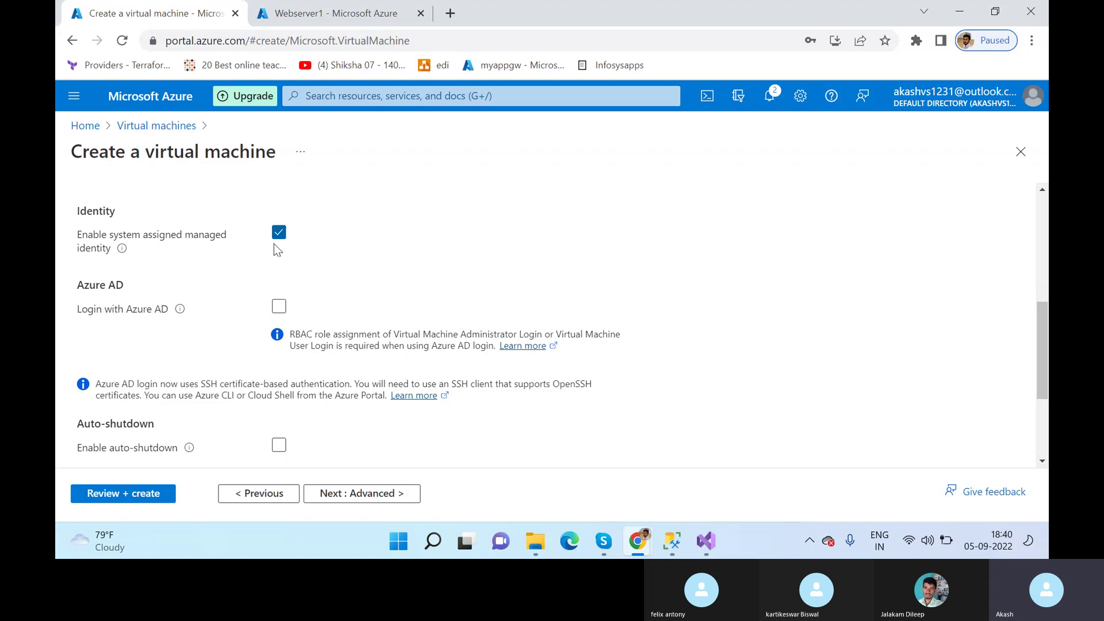
# Step: Enable Login with Azure AD again to point it out, and turn off both it and the system assigned managed identity
pyautogui.click(285, 311)
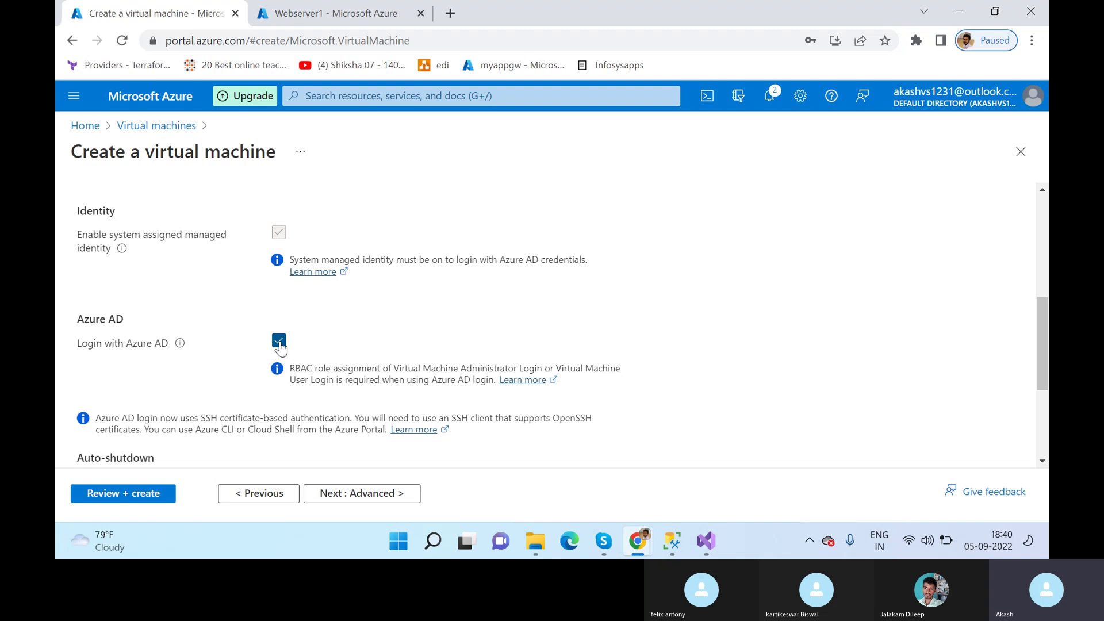
pyautogui.moveTo(82, 343); pyautogui.dragTo(181, 346)
pyautogui.click(150, 364)
pyautogui.moveTo(79, 344); pyautogui.dragTo(187, 345)
pyautogui.click(150, 364)
pyautogui.moveTo(71, 343); pyautogui.dragTo(181, 344)
pyautogui.click(147, 391)
pyautogui.click(279, 341)
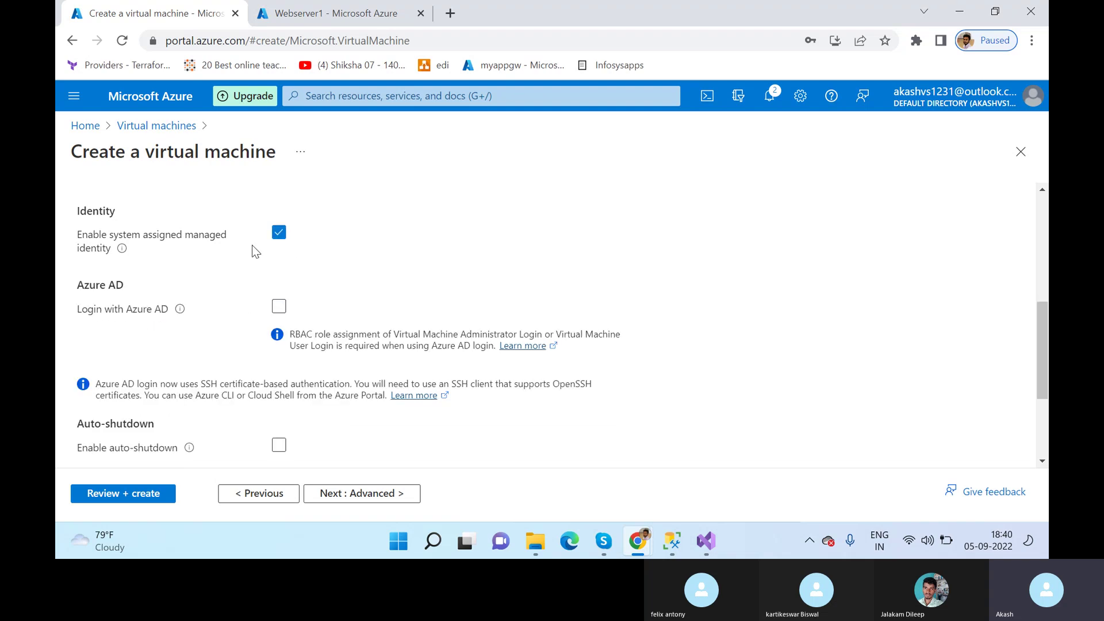
pyautogui.click(279, 232)
# Step: Enable auto-shutdown for the new virtual machine
pyautogui.scroll(-2, 199, 328)
pyautogui.scroll(-2, 200, 328)
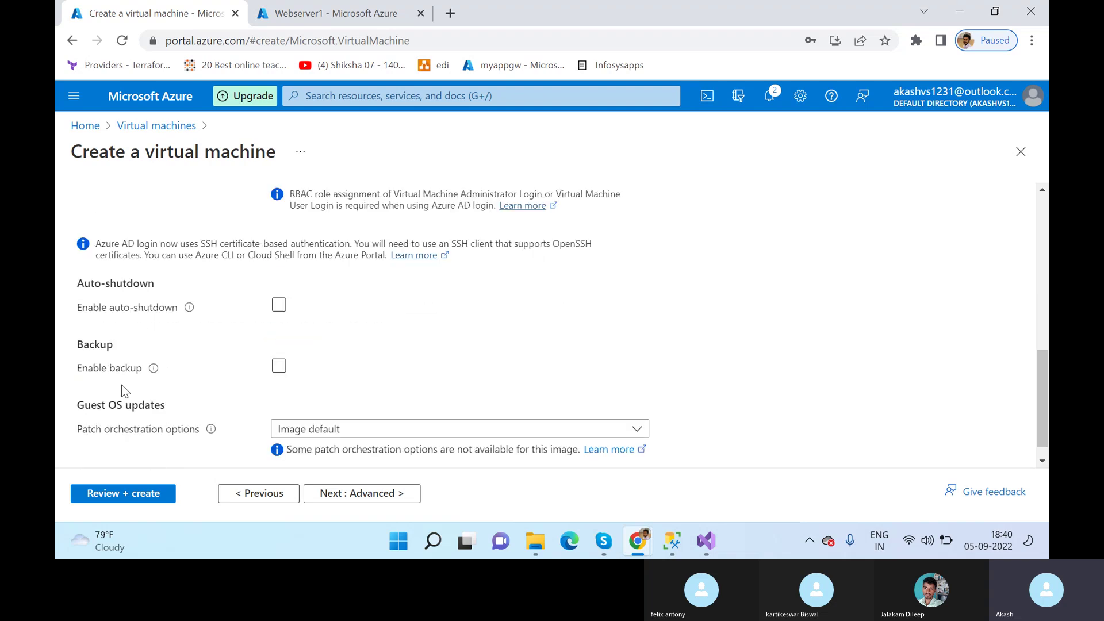
pyautogui.moveTo(79, 281); pyautogui.dragTo(219, 289)
pyautogui.click(169, 321)
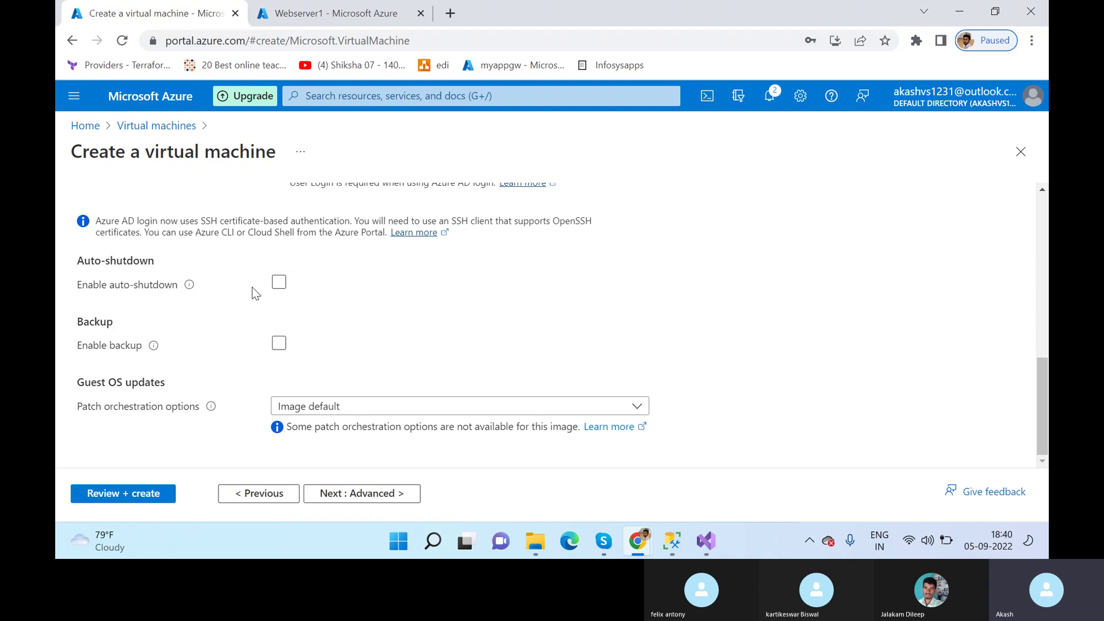
pyautogui.click(279, 283)
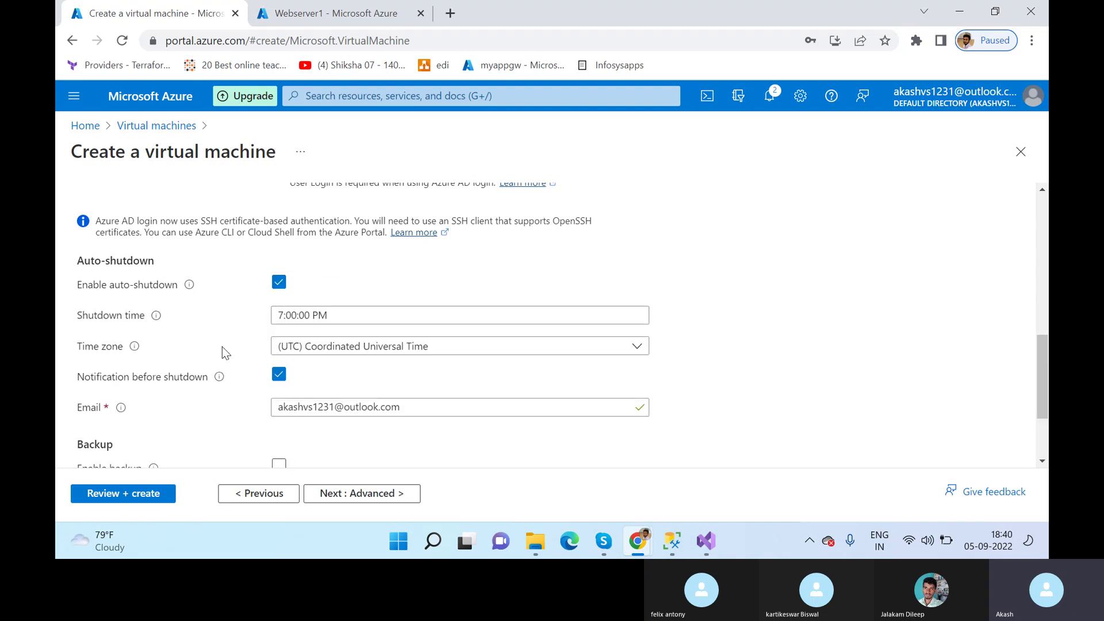
# Step: Turn off auto-shutdown for the new virtual machine
pyautogui.click(337, 315)
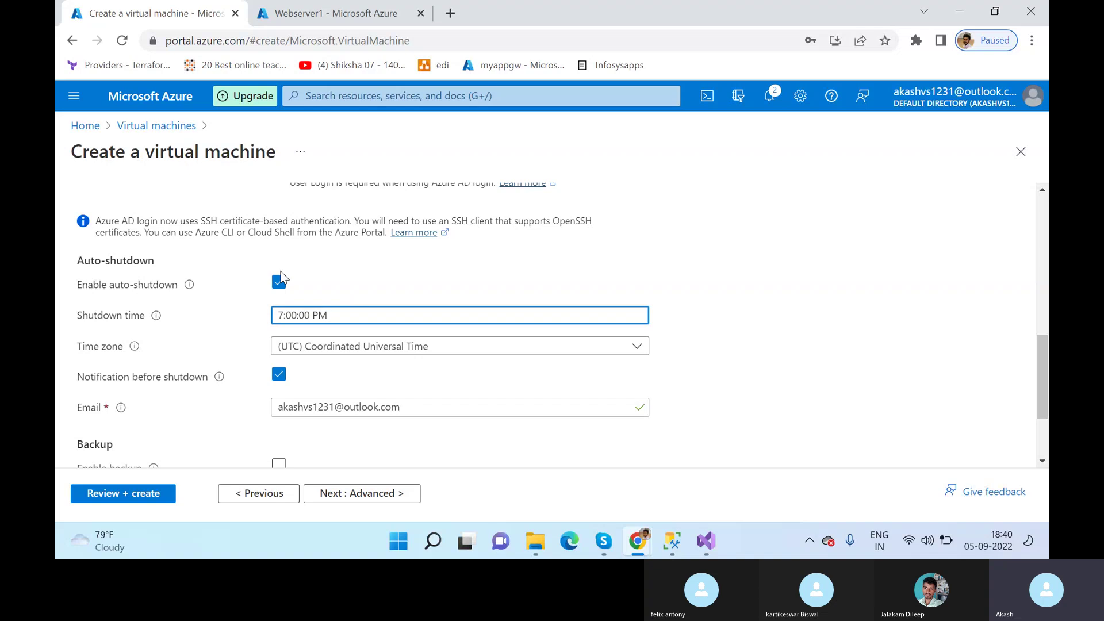
pyautogui.click(278, 283)
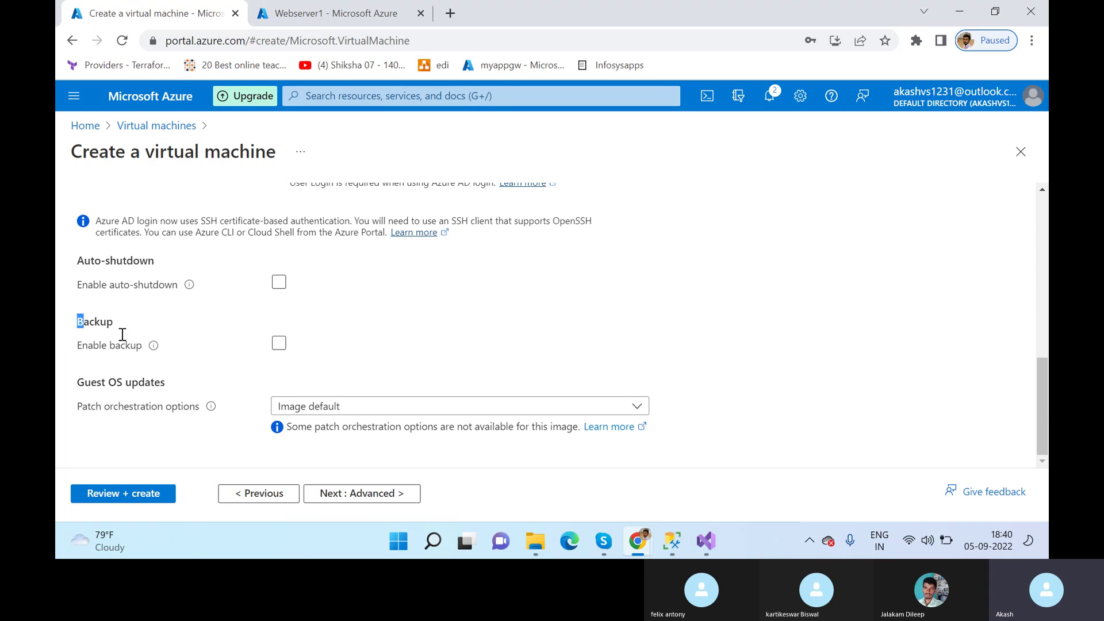
pyautogui.moveTo(122, 334); pyautogui.dragTo(179, 363)
pyautogui.click(180, 363)
# Step: Open the Backup page of the existing virtual machine Webserver1
pyautogui.click(304, 7)
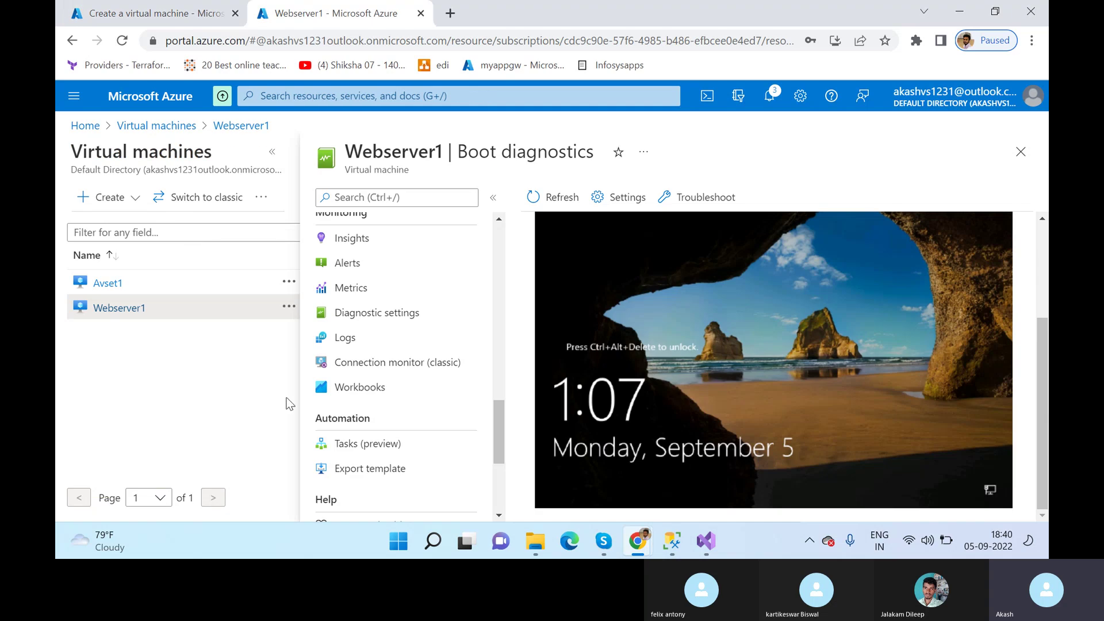
pyautogui.scroll(-4, 308, 387)
pyautogui.scroll(10, 363, 393)
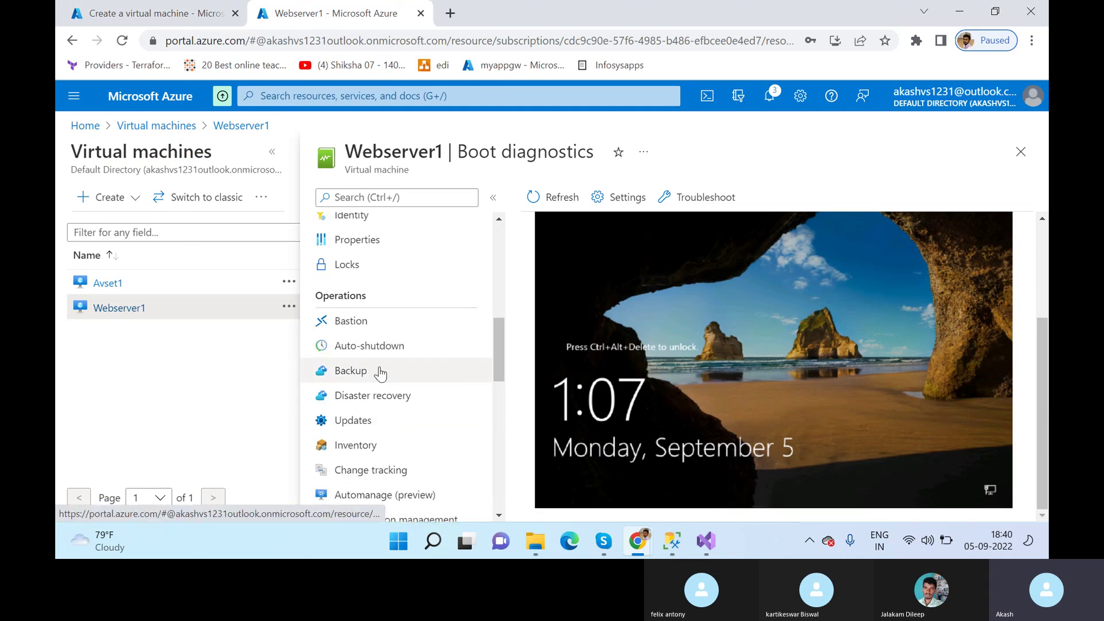
pyautogui.click(380, 374)
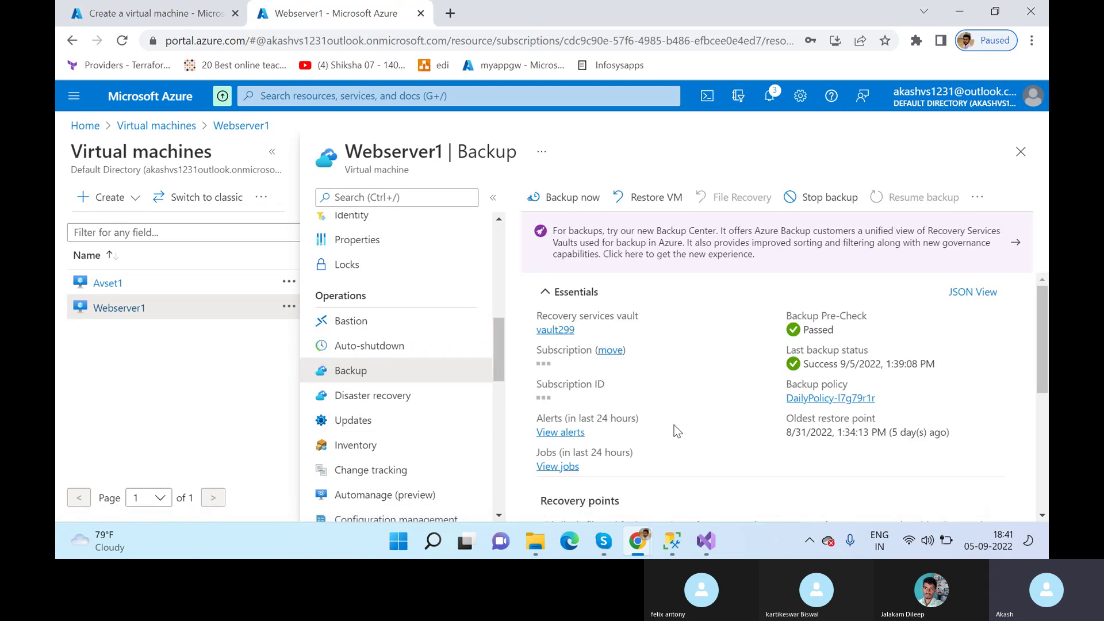
pyautogui.click(150, 13)
pyautogui.click(336, 13)
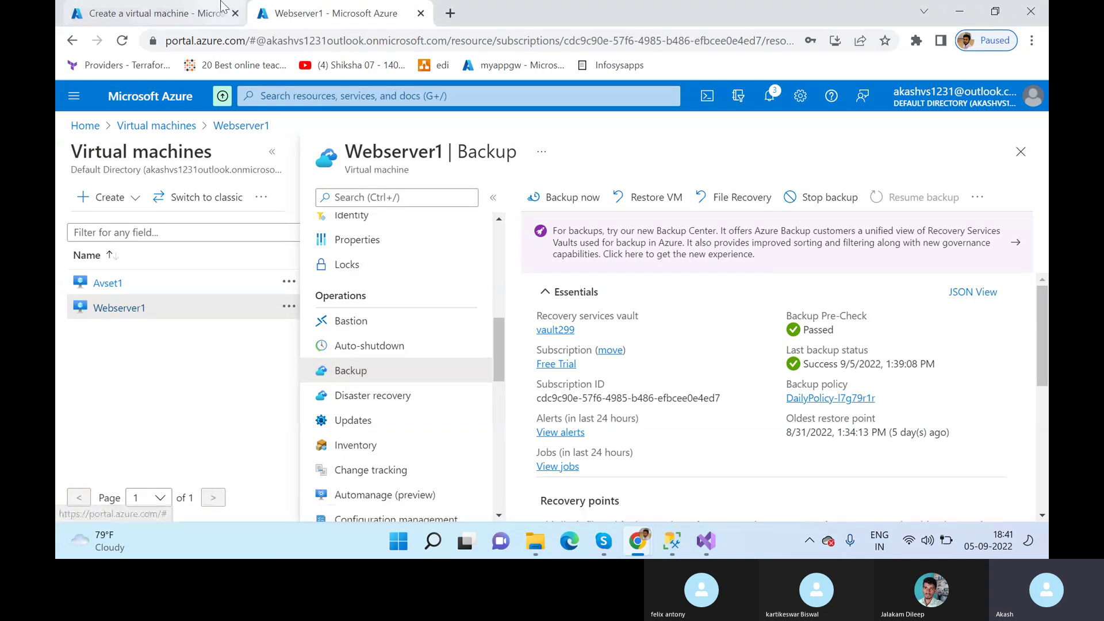
# Step: Enable backup for the new virtual machine and review its vault, policy subtype and backup policy options
pyautogui.hotkey('ctrl', 'pageup')
pyautogui.click(280, 344)
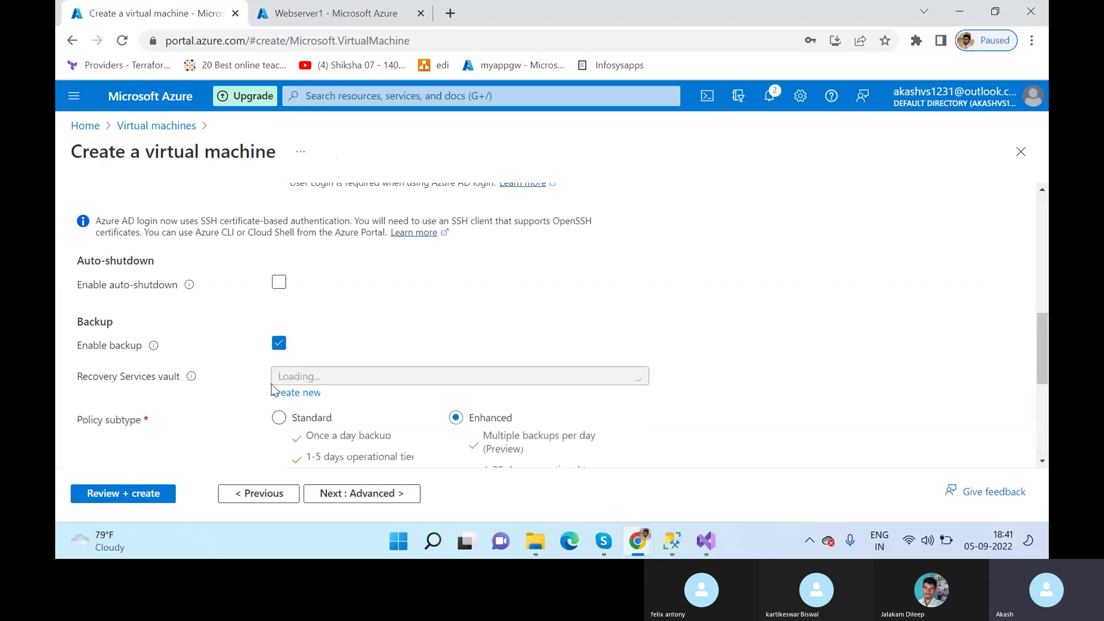
pyautogui.scroll(-2, 184, 386)
pyautogui.scroll(-4, 234, 338)
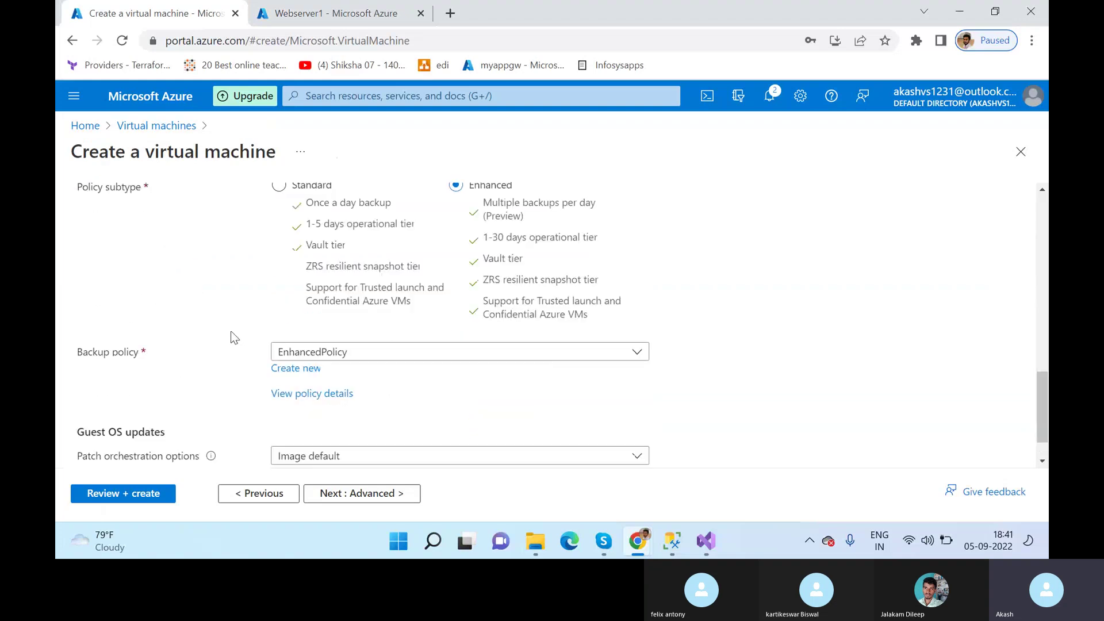
pyautogui.scroll(2, 264, 230)
pyautogui.click(277, 8)
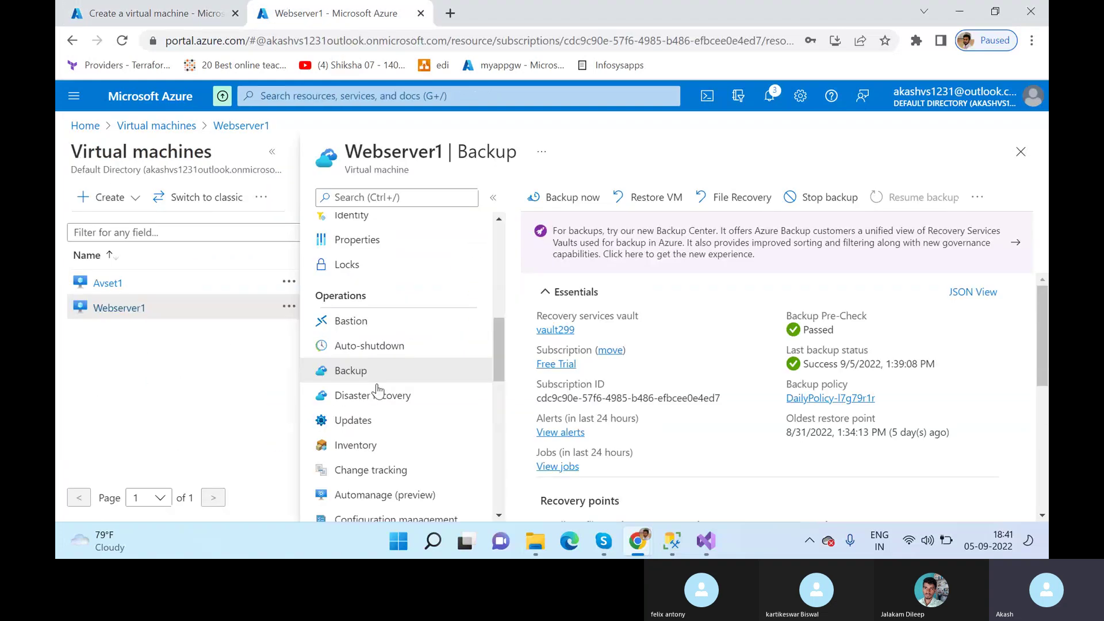
pyautogui.click(195, 8)
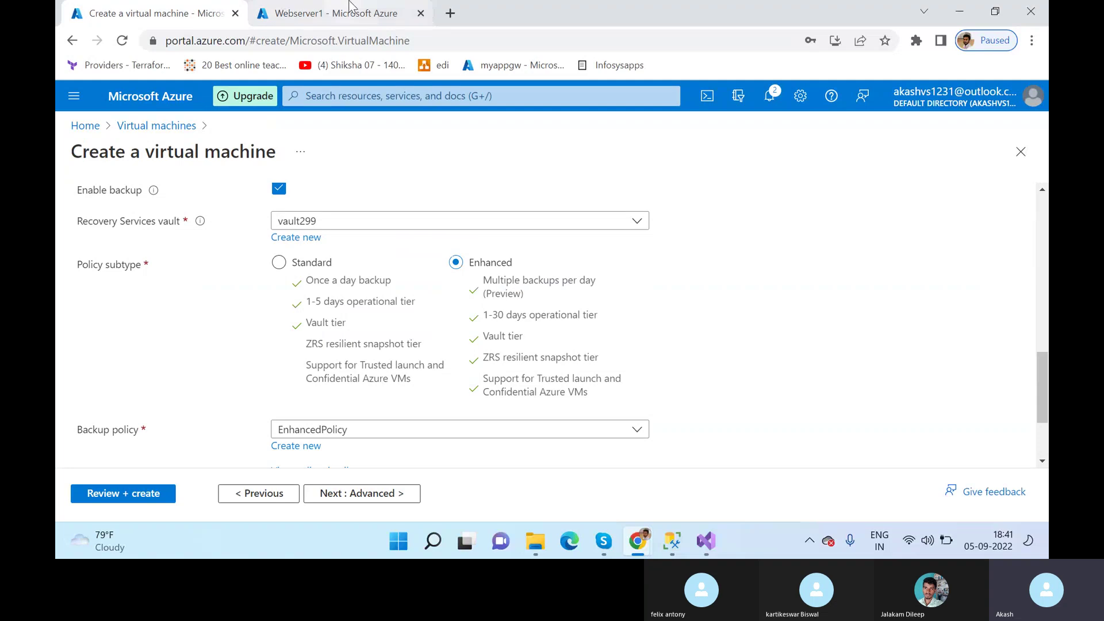
# Step: Switch to draw.io in a new browser tab and continue editing the draft from 9/1/2022 6:42:14 PM
pyautogui.click(403, 12)
pyautogui.click(450, 12)
pyautogui.write('dra')
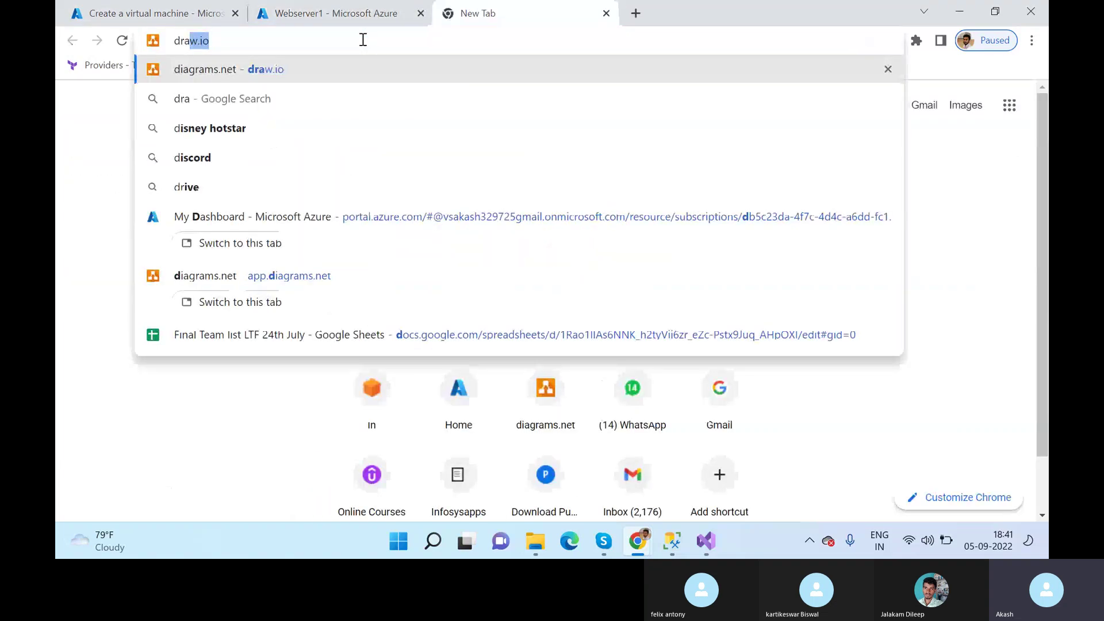
pyautogui.press('Return')
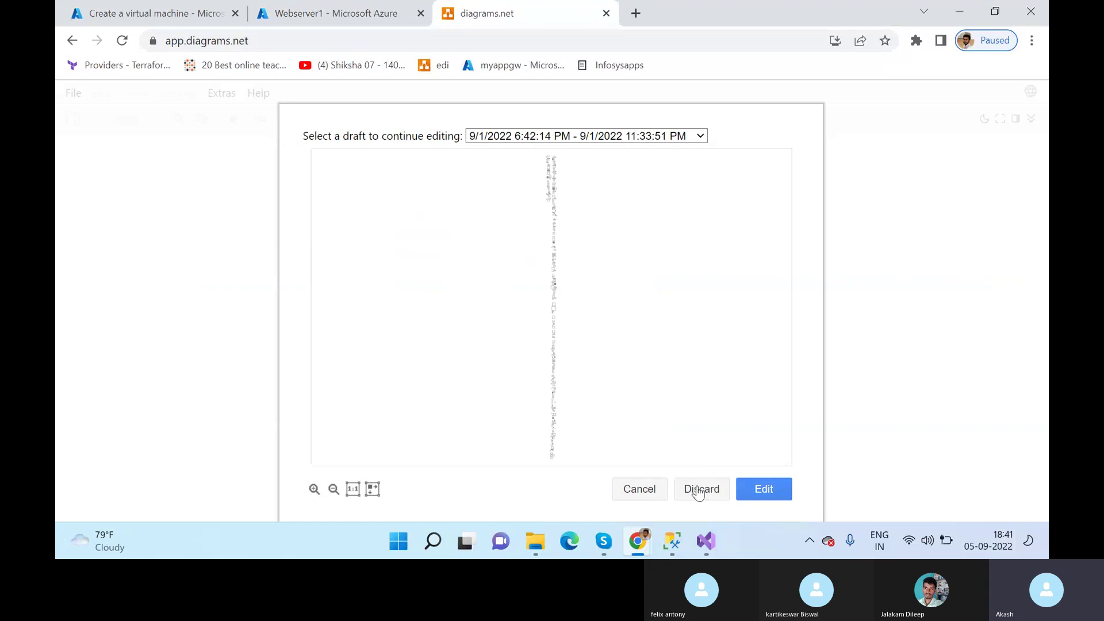
pyautogui.click(765, 492)
# Step: Add a square labelled "VM" in the empty area beneath the existing diagrams
pyautogui.scroll(-15, 380, 323)
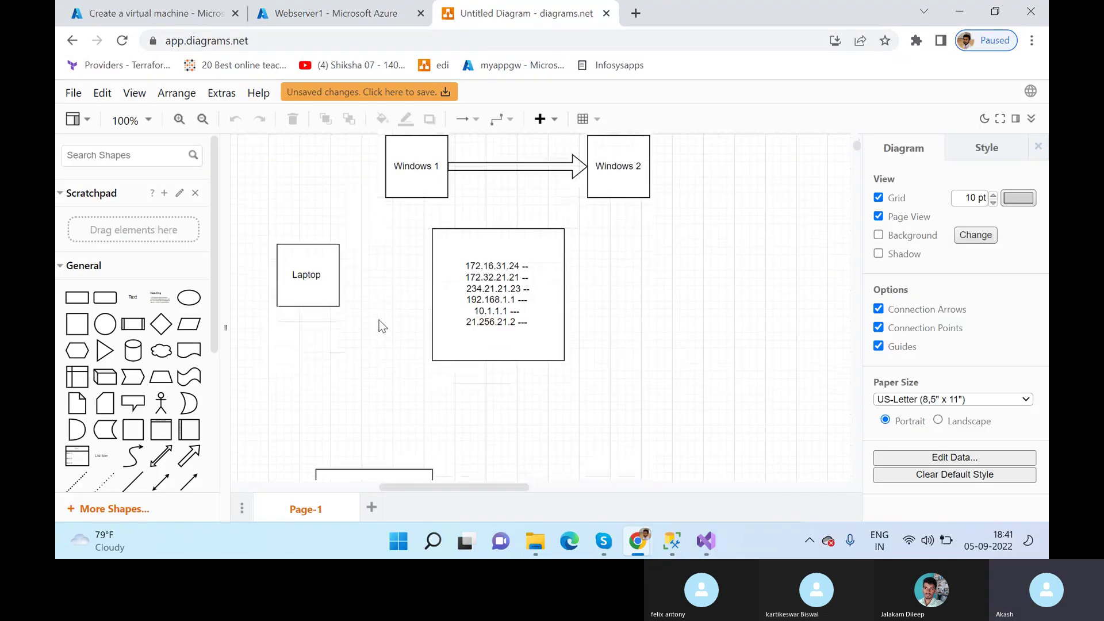
pyautogui.scroll(-10, 587, 360)
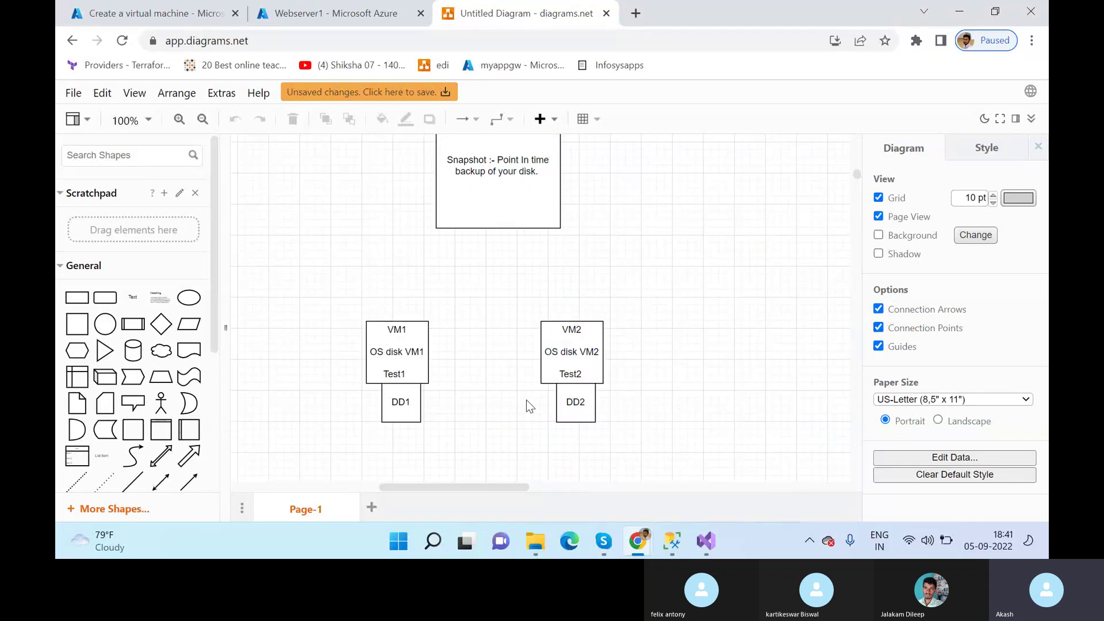
pyautogui.scroll(-8, 435, 344)
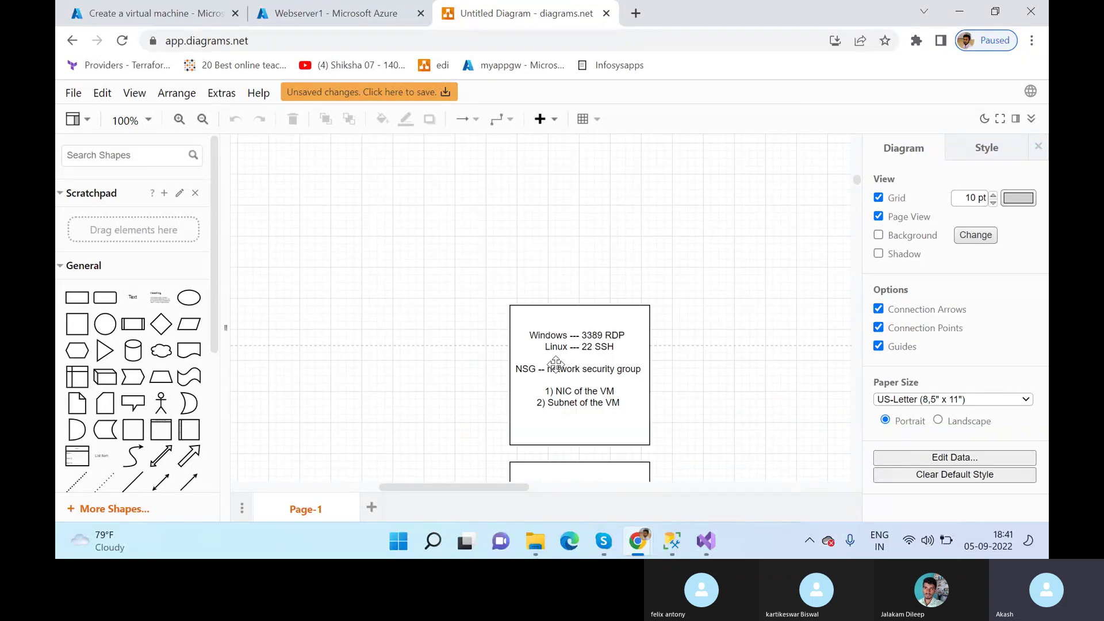
pyautogui.scroll(-8, 436, 344)
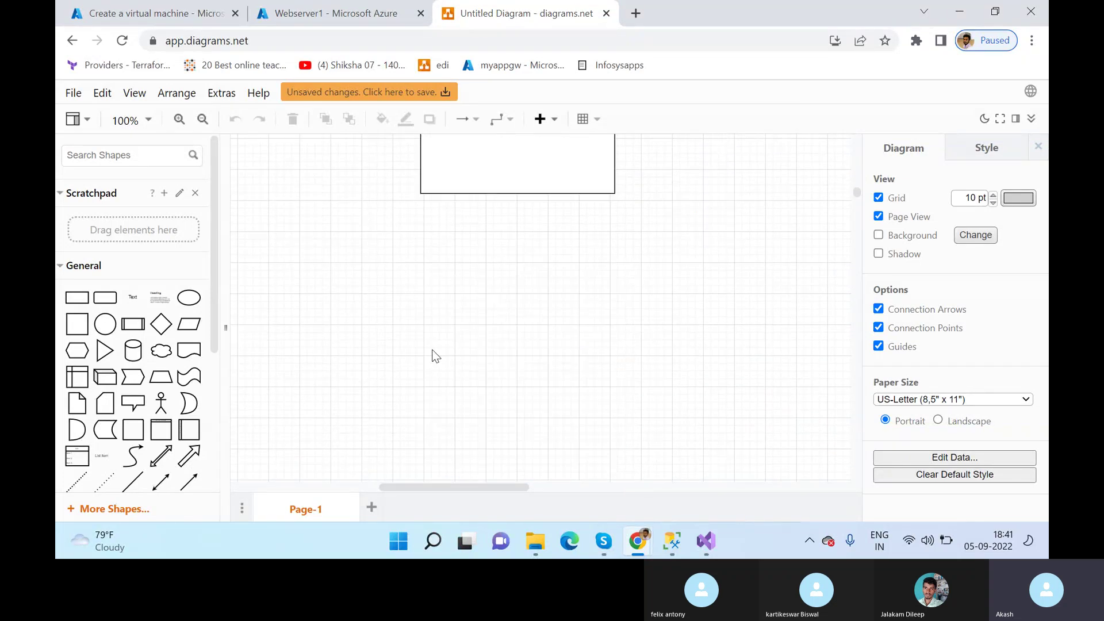
pyautogui.click(74, 326)
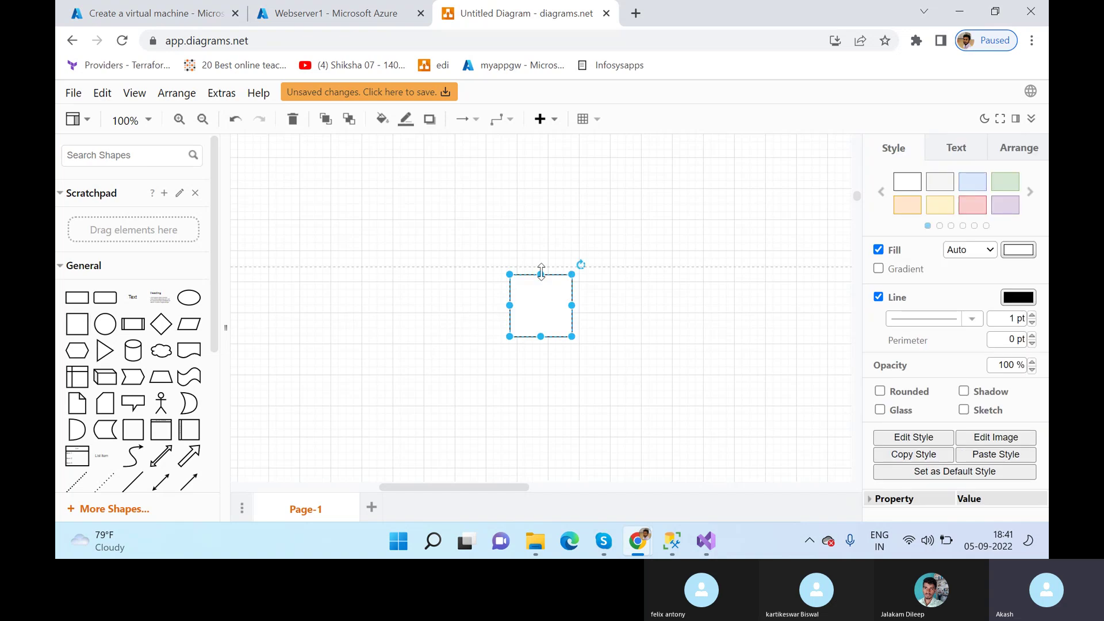
pyautogui.moveTo(526, 310); pyautogui.dragTo(391, 218)
pyautogui.doubleClick(390, 218)
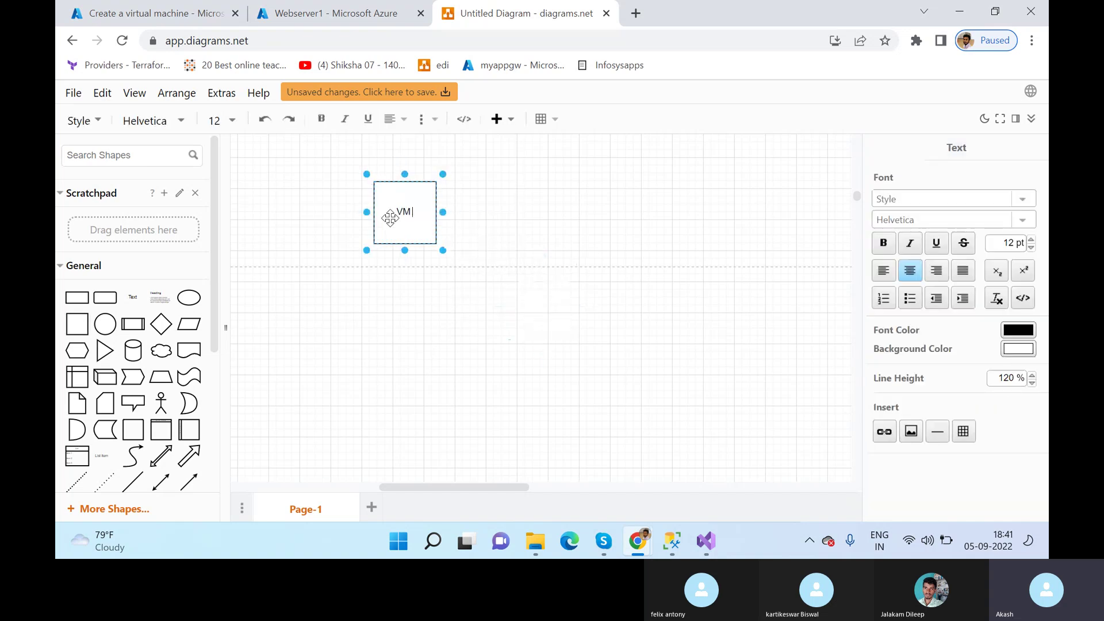
pyautogui.click(386, 399)
# Step: Place a second, blank square below the VM square and add "8 AM" under the VM text
pyautogui.click(76, 324)
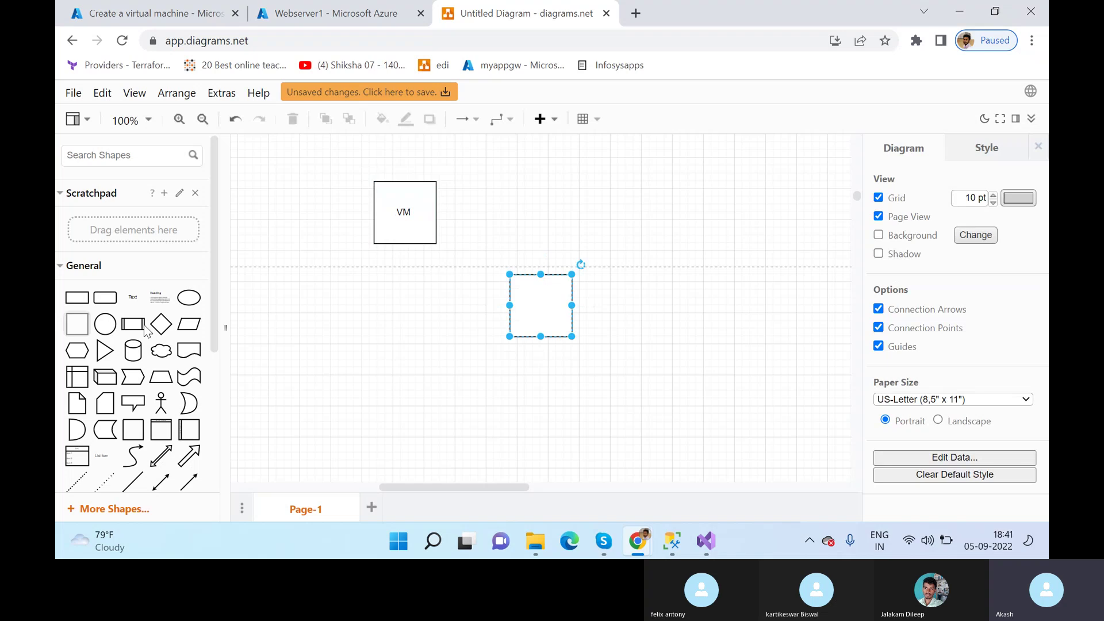
pyautogui.moveTo(561, 301); pyautogui.dragTo(430, 352)
pyautogui.doubleClick(427, 214)
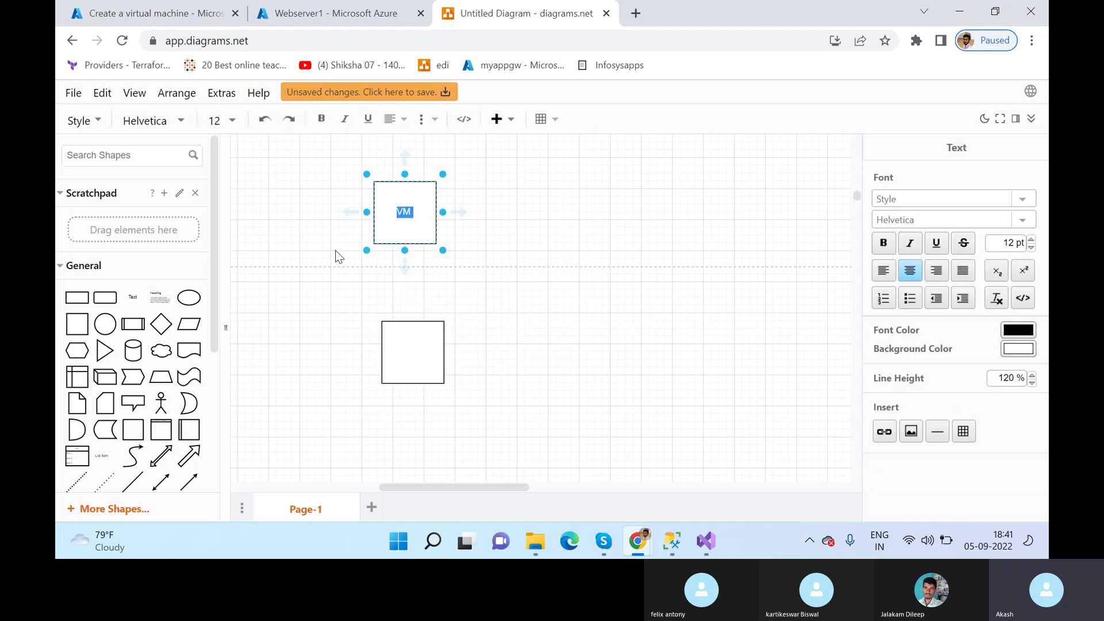
pyautogui.write('8 AM t')
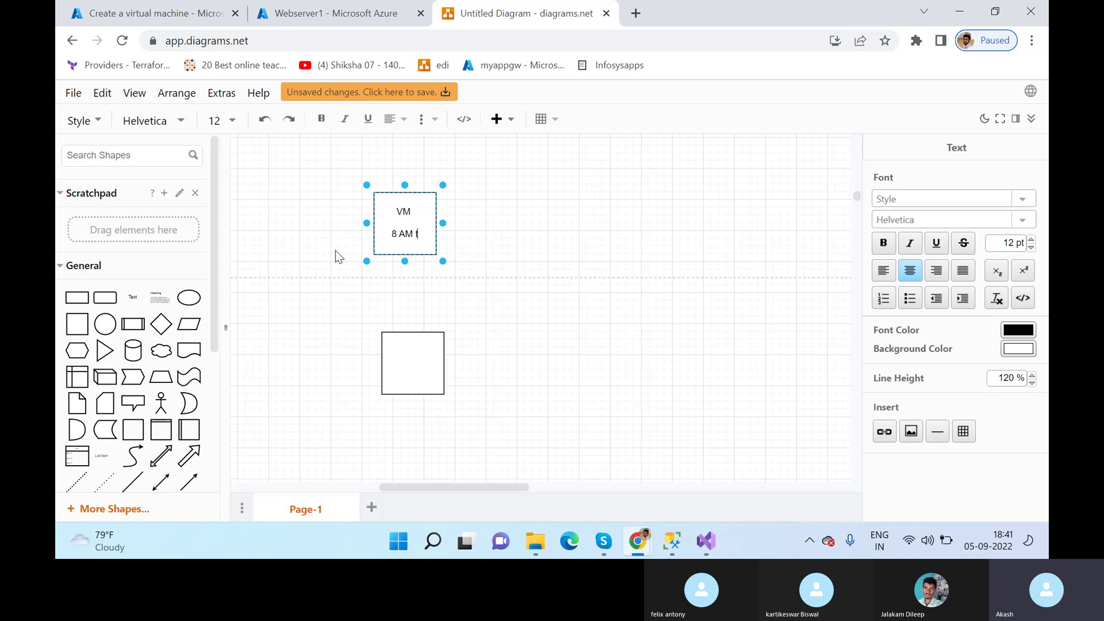
pyautogui.press('BackSpace')
pyautogui.click(296, 336)
# Step: Align the blank square directly under the VM square and label it "8 AM State"
pyautogui.click(420, 373)
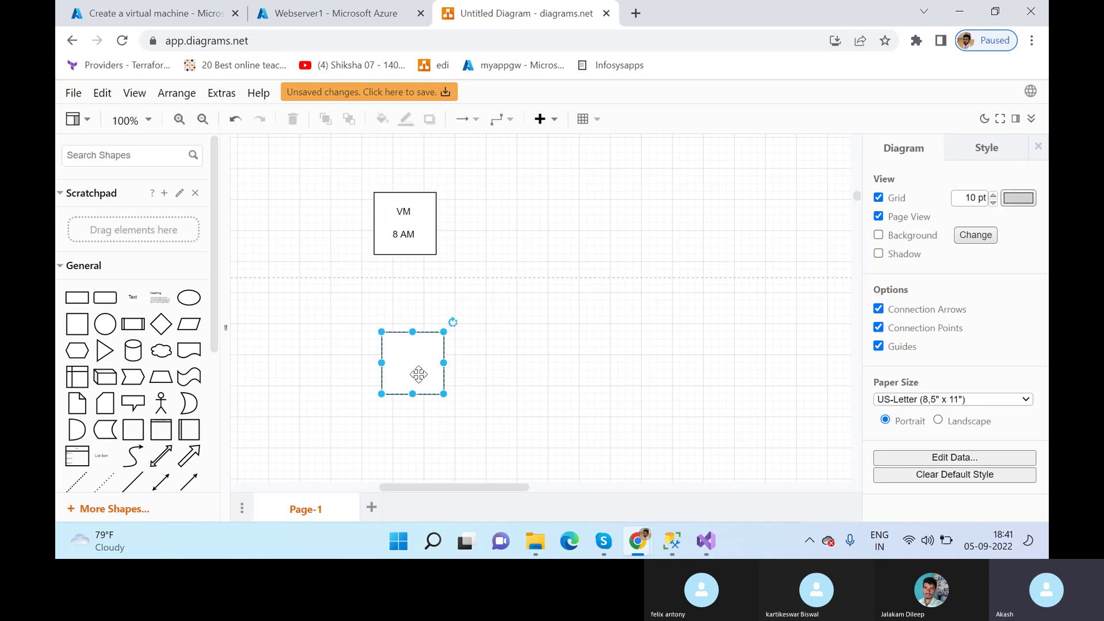
pyautogui.moveTo(420, 373); pyautogui.dragTo(415, 358)
pyautogui.doubleClick(412, 357)
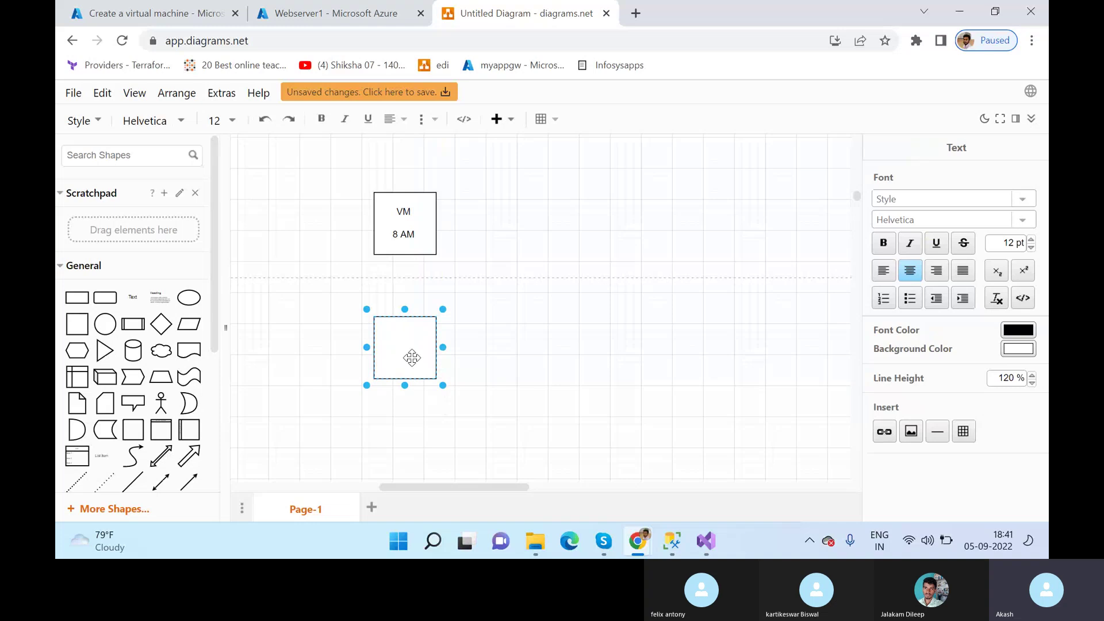
pyautogui.write('State')
pyautogui.moveTo(340, 305); pyautogui.dragTo(253, 391)
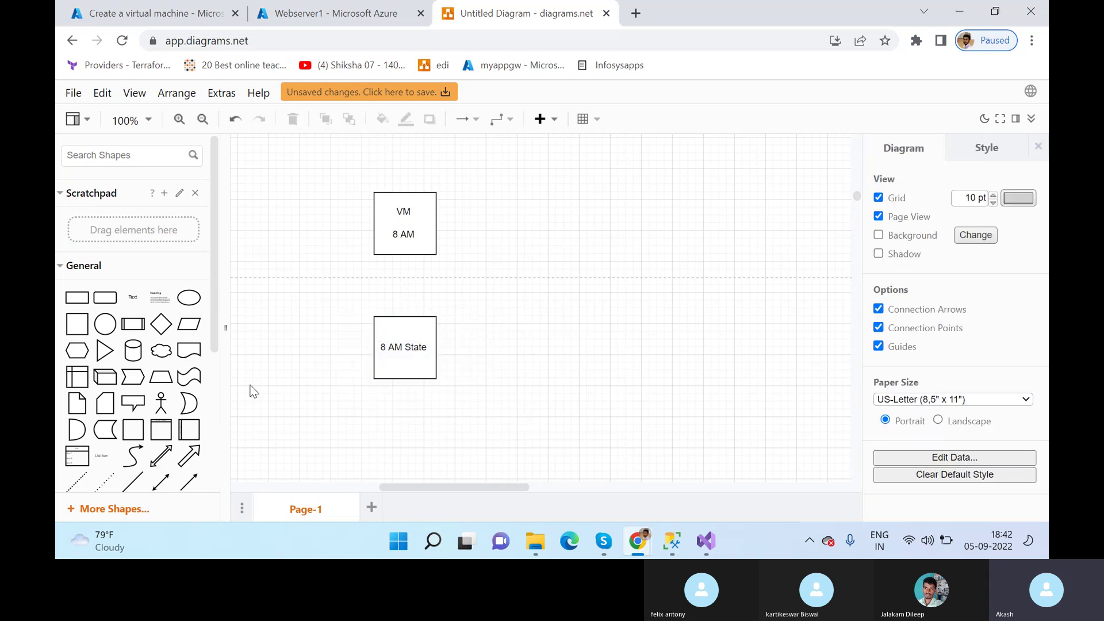
# Step: Add a third square to the right of the VM square and label it "9 AM"
pyautogui.click(76, 324)
pyautogui.moveTo(534, 308); pyautogui.dragTo(567, 221)
pyautogui.doubleClick(567, 221)
pyautogui.moveTo(85, 450)
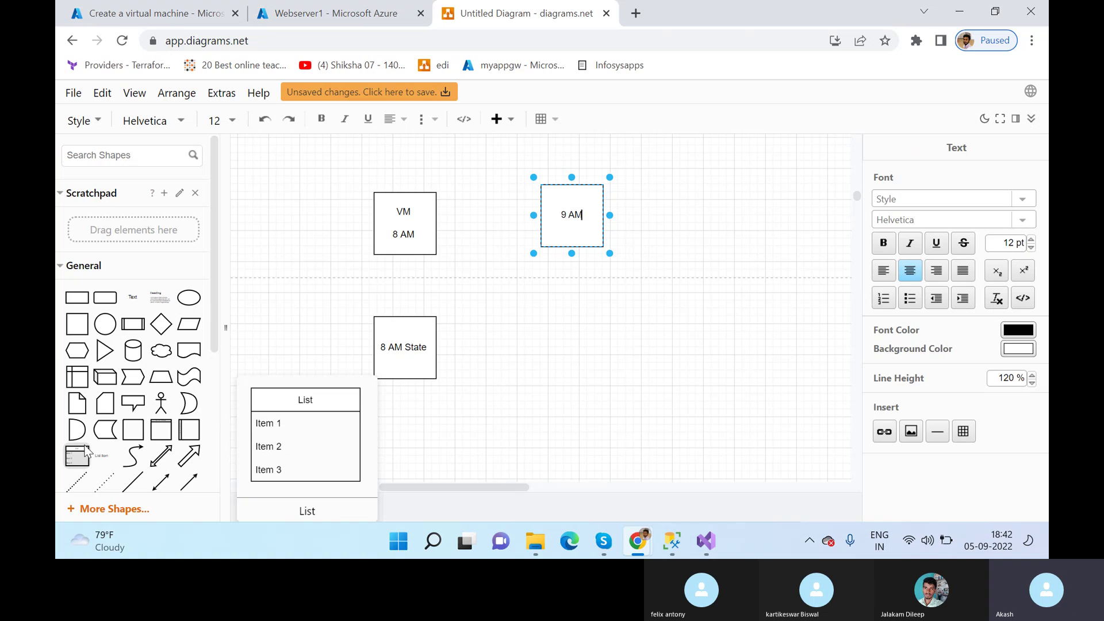
pyautogui.click(587, 370)
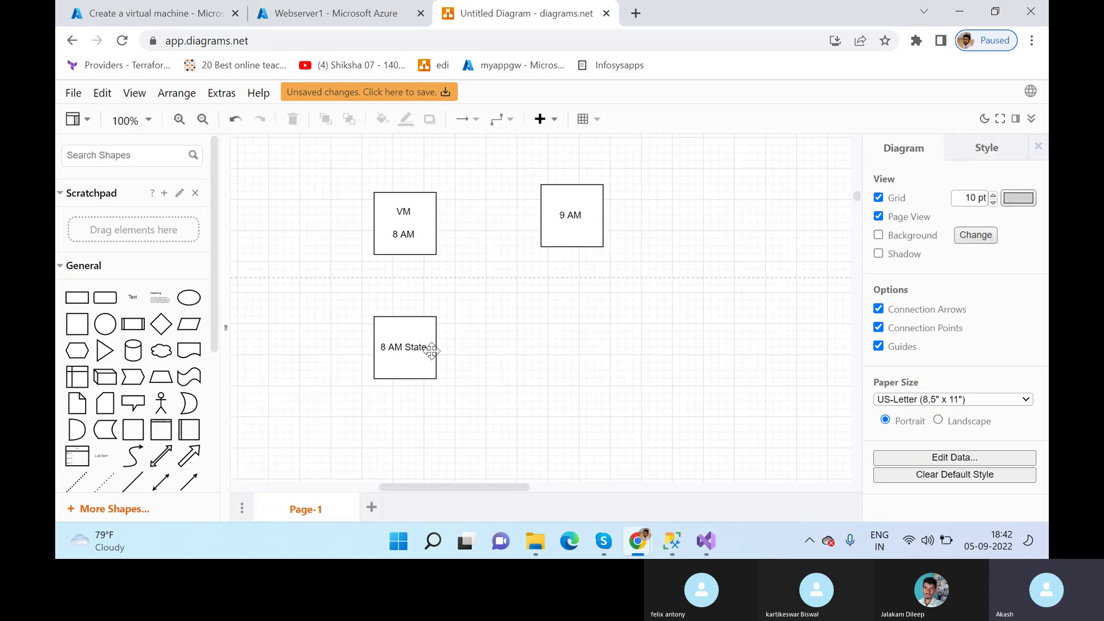
# Step: Arrange the squares in one row, with "8 AM State" between the VM square and "9 AM"
pyautogui.moveTo(388, 345); pyautogui.dragTo(555, 227)
pyautogui.moveTo(685, 232); pyautogui.dragTo(688, 233)
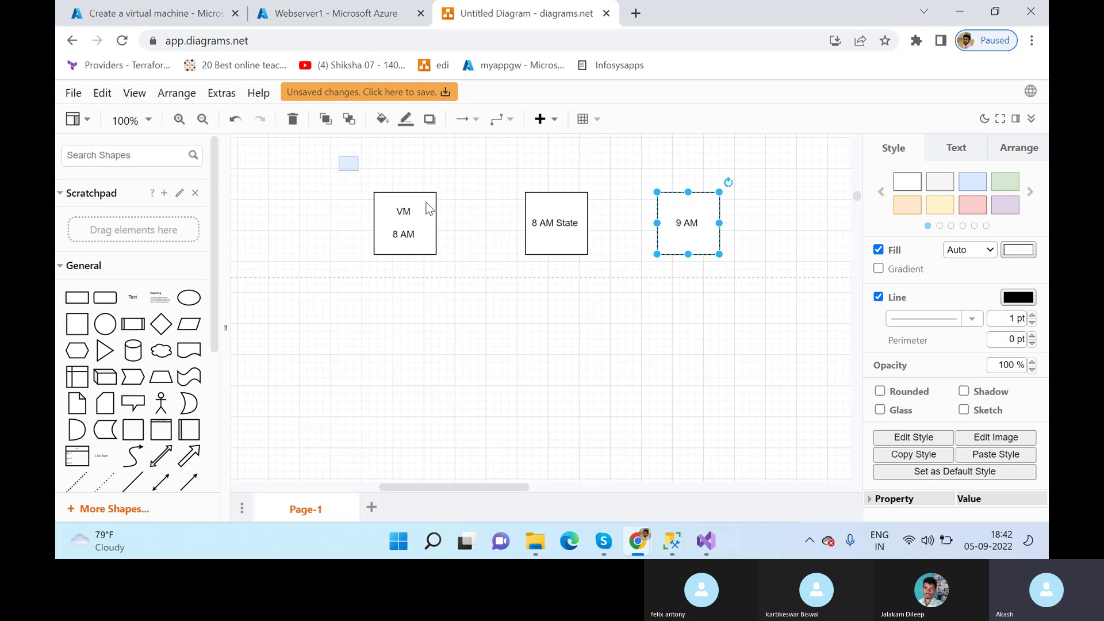
pyautogui.moveTo(429, 208); pyautogui.dragTo(779, 303)
pyautogui.click(464, 324)
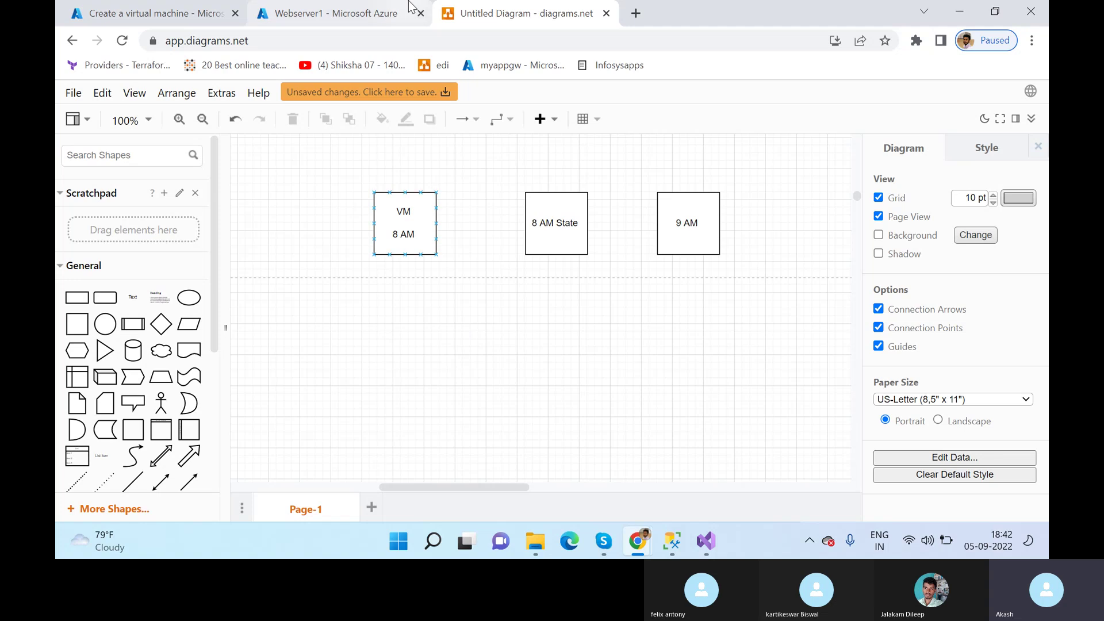
# Step: Add a square below the VM square and label it "Recovery services vault"
pyautogui.click(79, 328)
pyautogui.moveTo(545, 305); pyautogui.dragTo(418, 341)
pyautogui.doubleClick(417, 341)
pyautogui.write('Re')
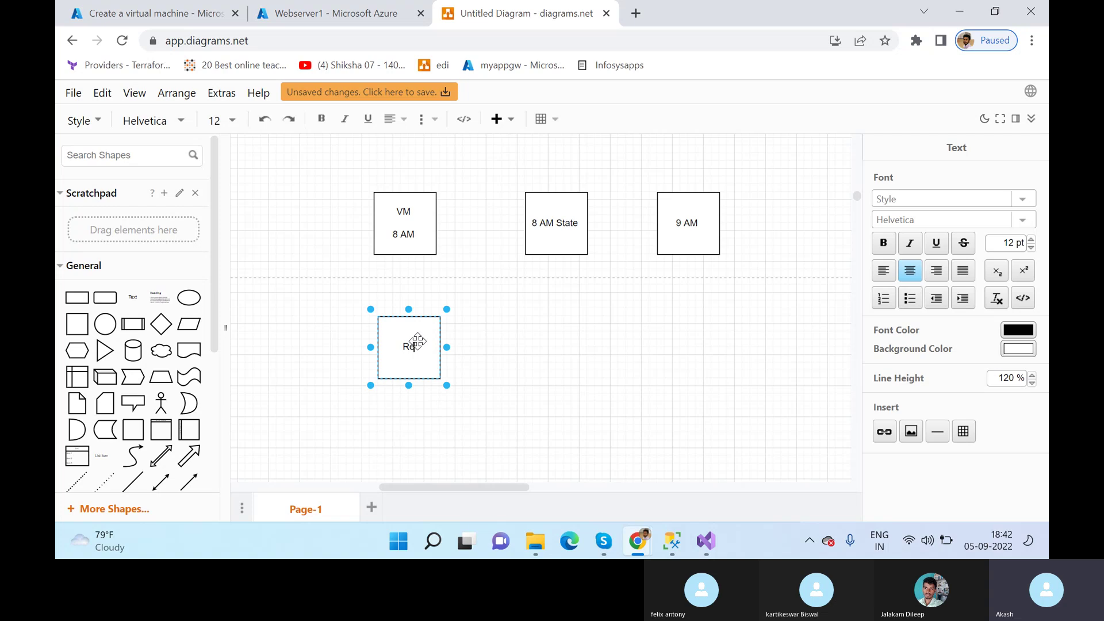
pyautogui.write('covery services')
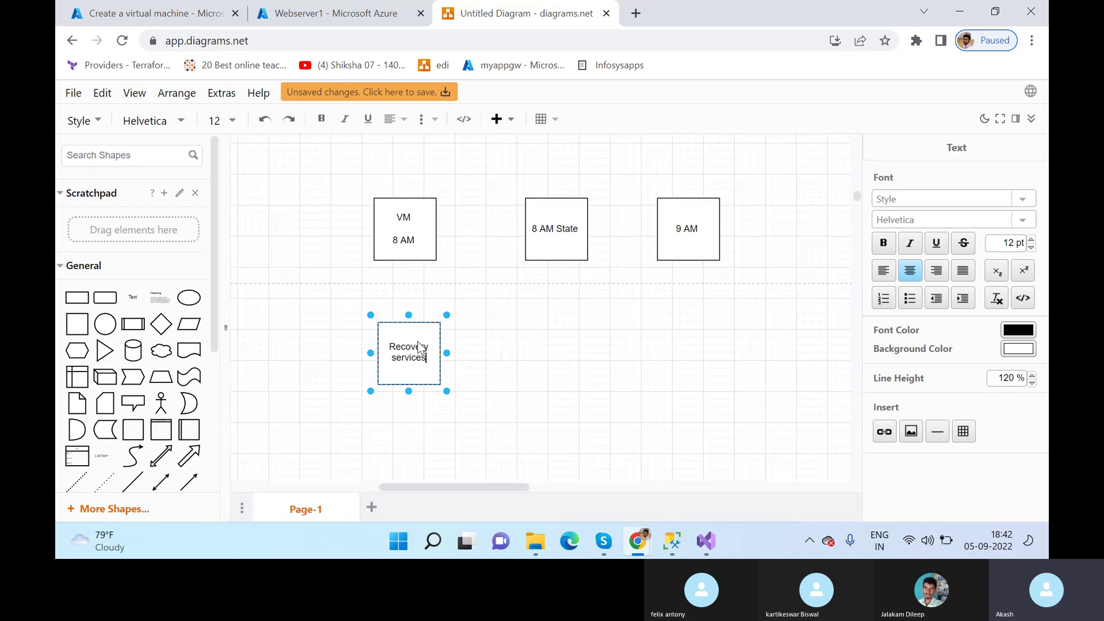
pyautogui.write(' vault')
pyautogui.click(526, 378)
# Step: Enlarge the Recovery services vault square and append "--- Centrally manage your backup and backup data" to its text
pyautogui.moveTo(406, 353); pyautogui.dragTo(443, 423)
pyautogui.doubleClick(413, 349)
pyautogui.press('End')
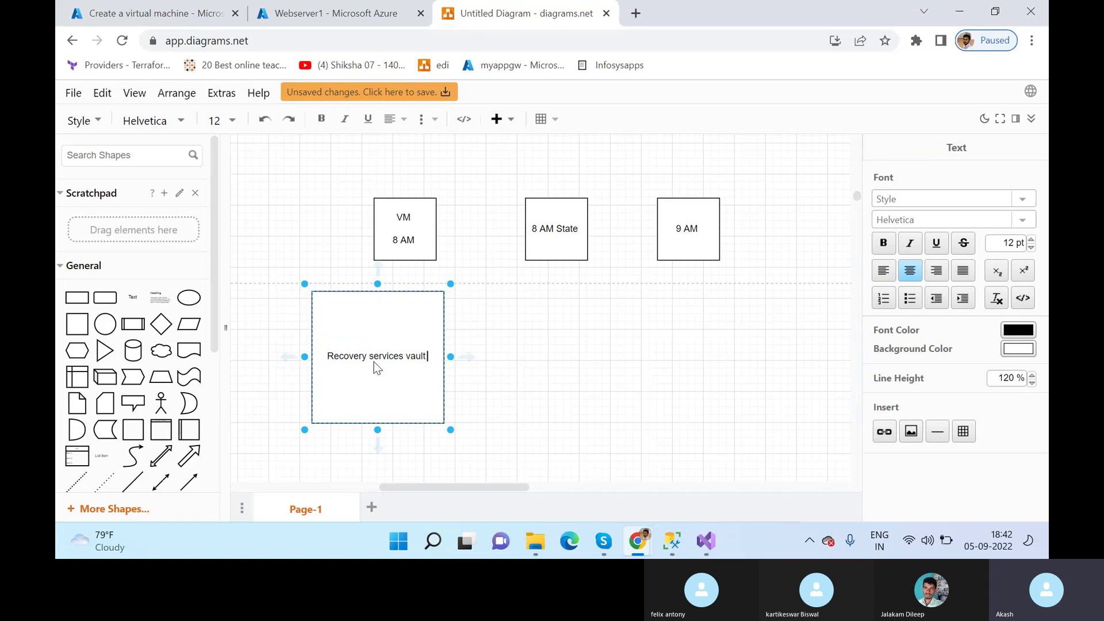
pyautogui.write('--- Centrally manage your ba')
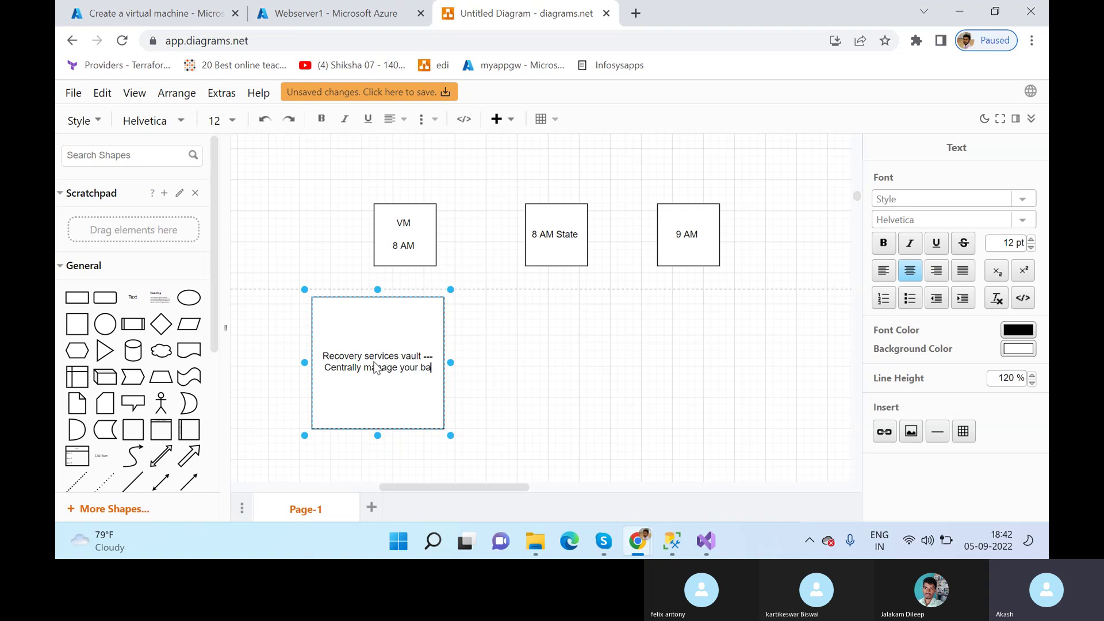
pyautogui.write('ckup and backup data')
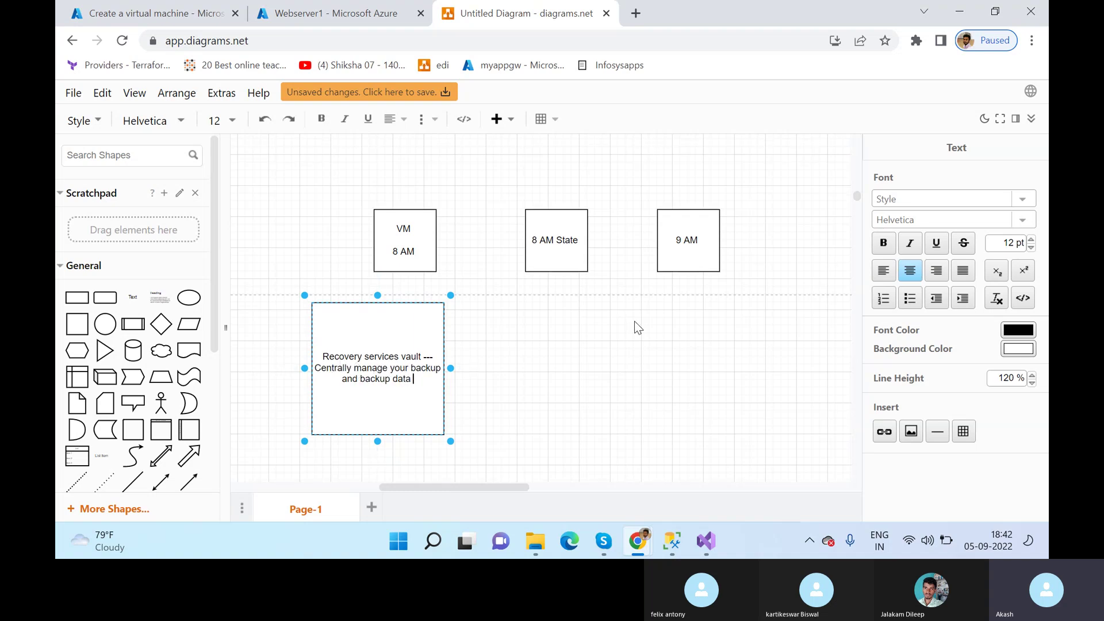
pyautogui.click(638, 349)
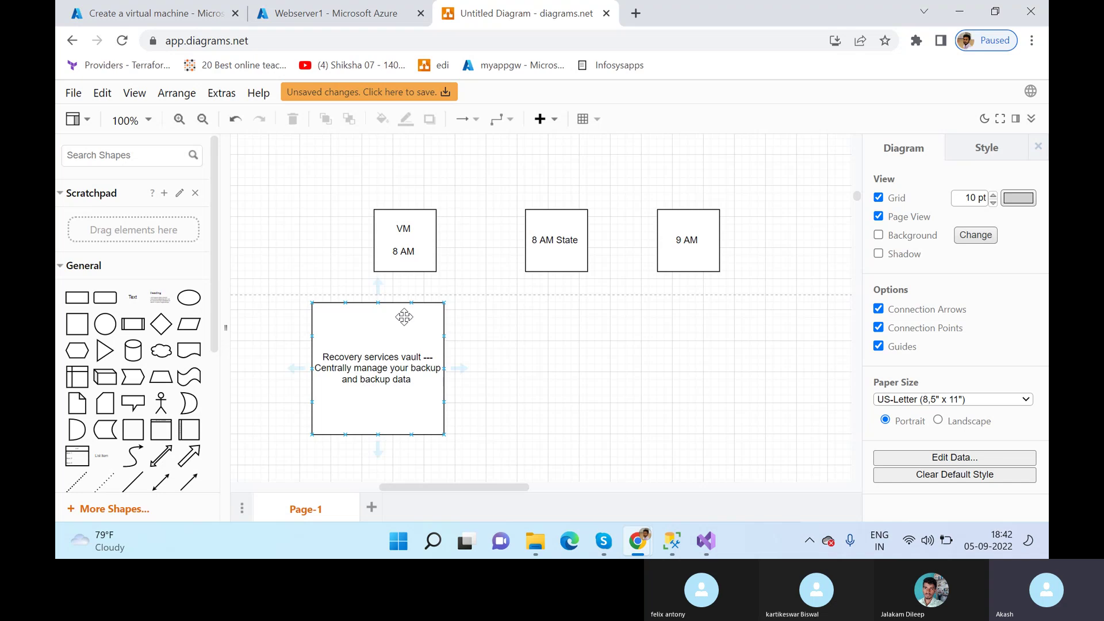
# Step: Show Avset1's Backup settings in the Azure portal and compare creating a new Recovery Services vault with selecting the existing vault299
pyautogui.click(336, 7)
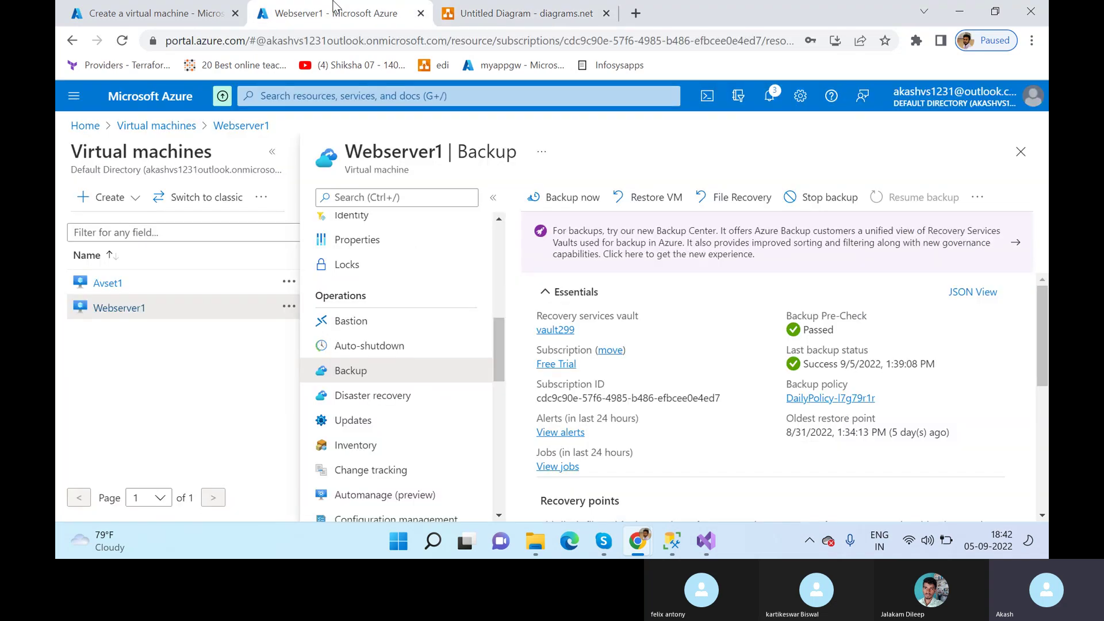
pyautogui.click(108, 283)
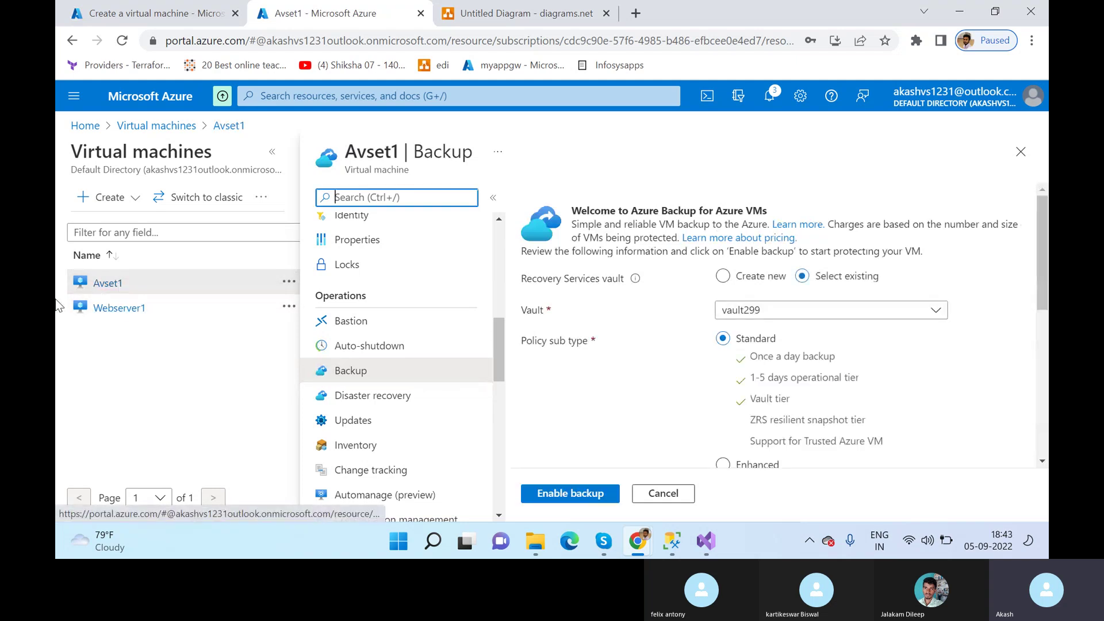
pyautogui.click(740, 277)
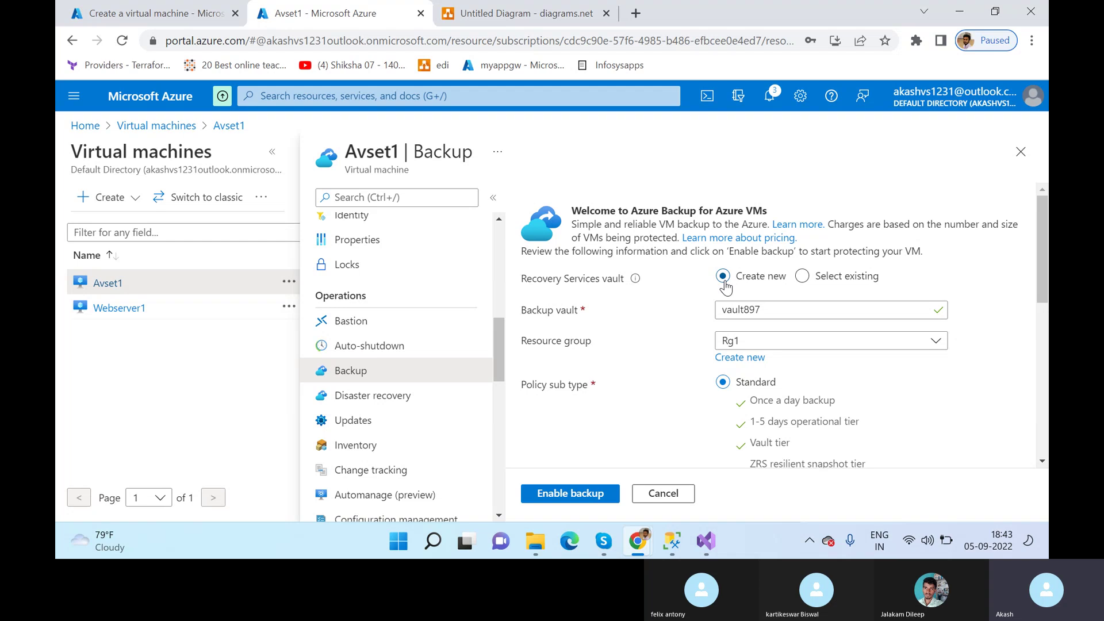
pyautogui.click(822, 275)
pyautogui.click(724, 277)
pyautogui.click(866, 277)
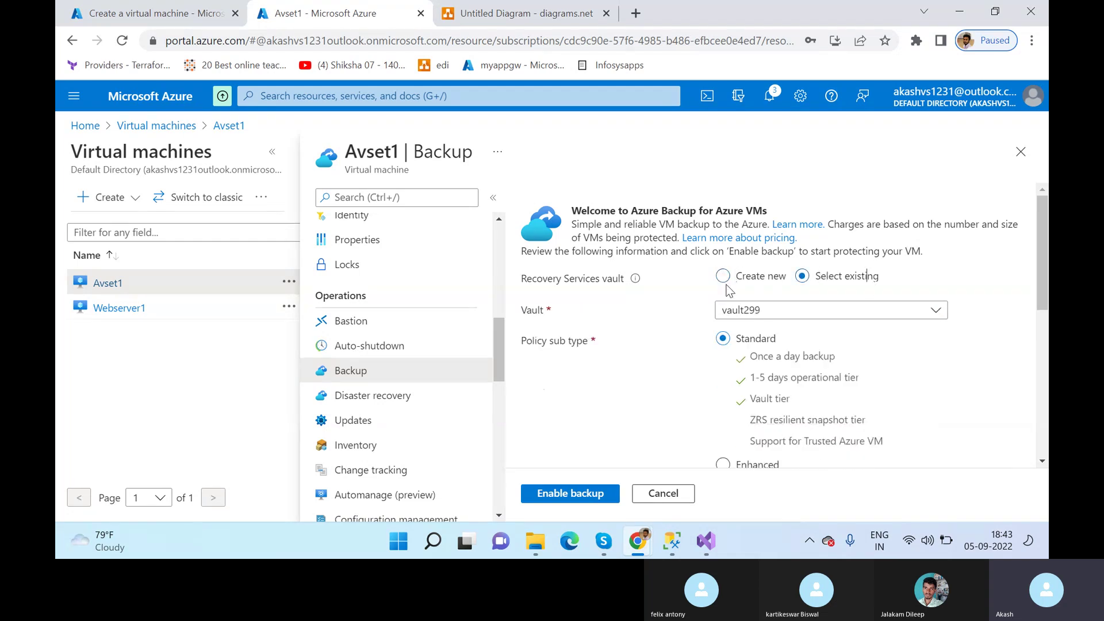
pyautogui.click(725, 279)
pyautogui.scroll(-3, 871, 361)
pyautogui.scroll(3, 770, 304)
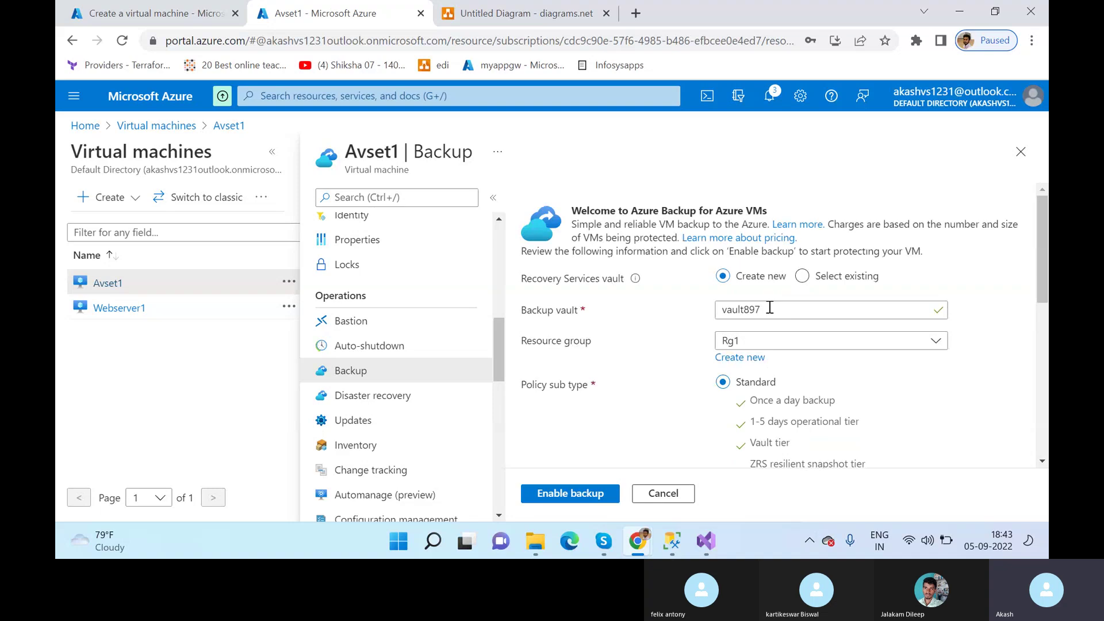
pyautogui.scroll(-3, 833, 357)
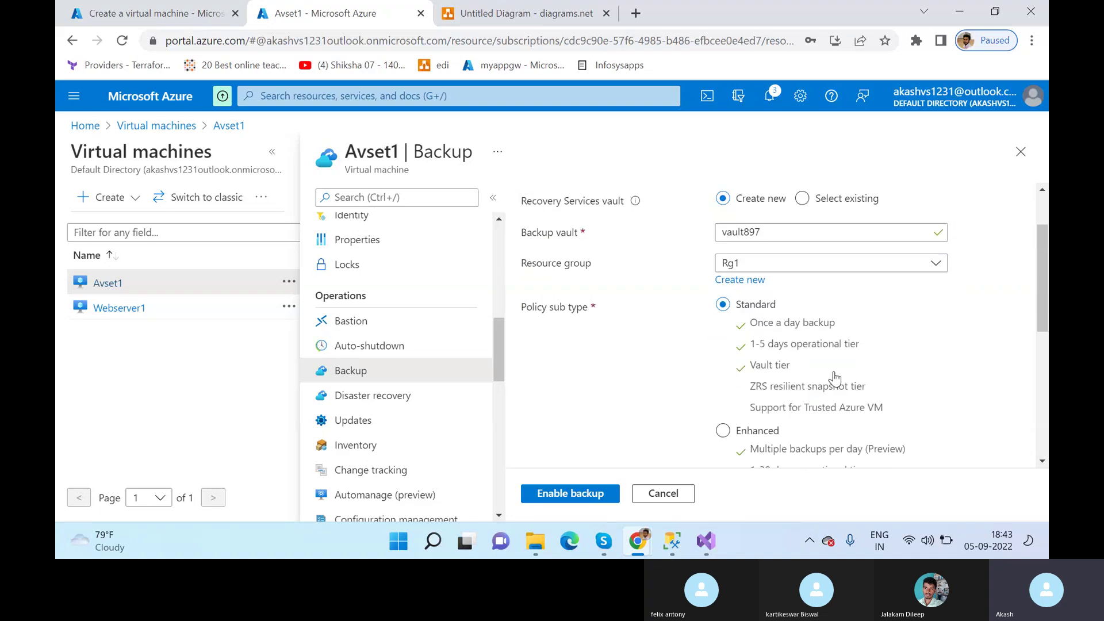
pyautogui.scroll(2, 834, 379)
pyautogui.click(827, 207)
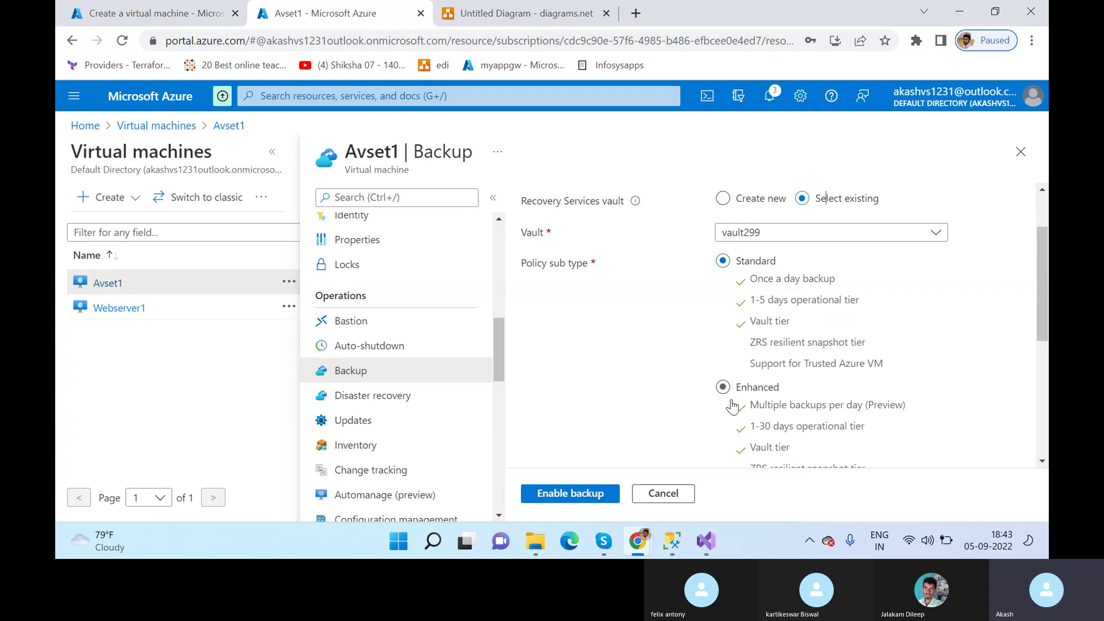
# Step: Review the backup policy sub types, highlighting "Once a day backup" and "1-5 days operational tier" under Standard
pyautogui.scroll(-4, 736, 402)
pyautogui.scroll(3, 742, 391)
pyautogui.scroll(-3, 759, 348)
pyautogui.scroll(3, 794, 354)
pyautogui.moveTo(751, 282); pyautogui.dragTo(854, 286)
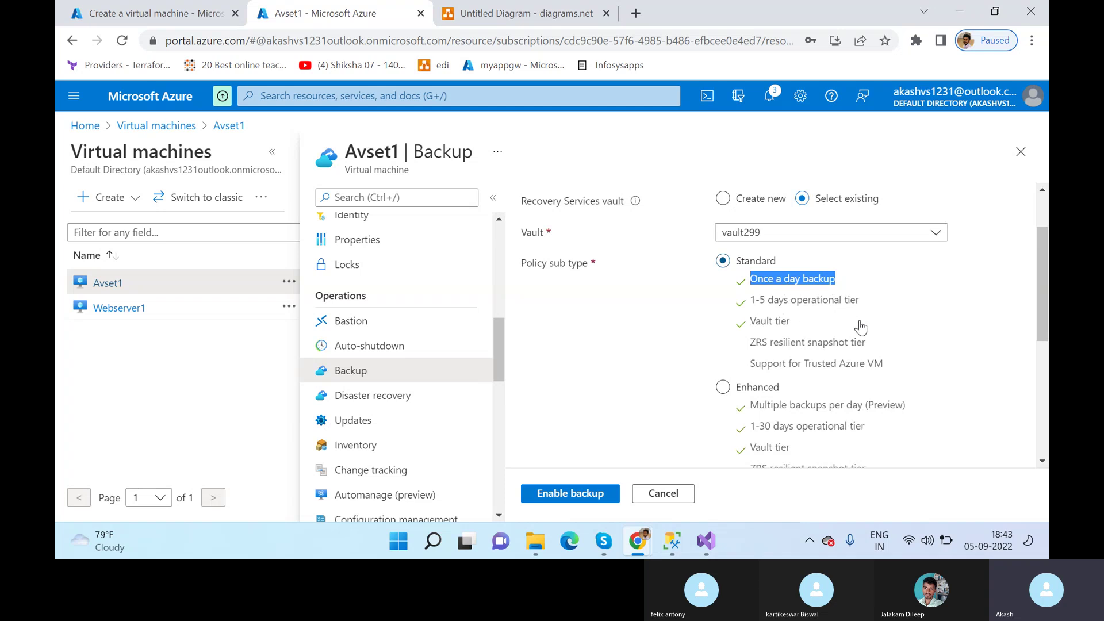
pyautogui.moveTo(750, 300); pyautogui.dragTo(860, 306)
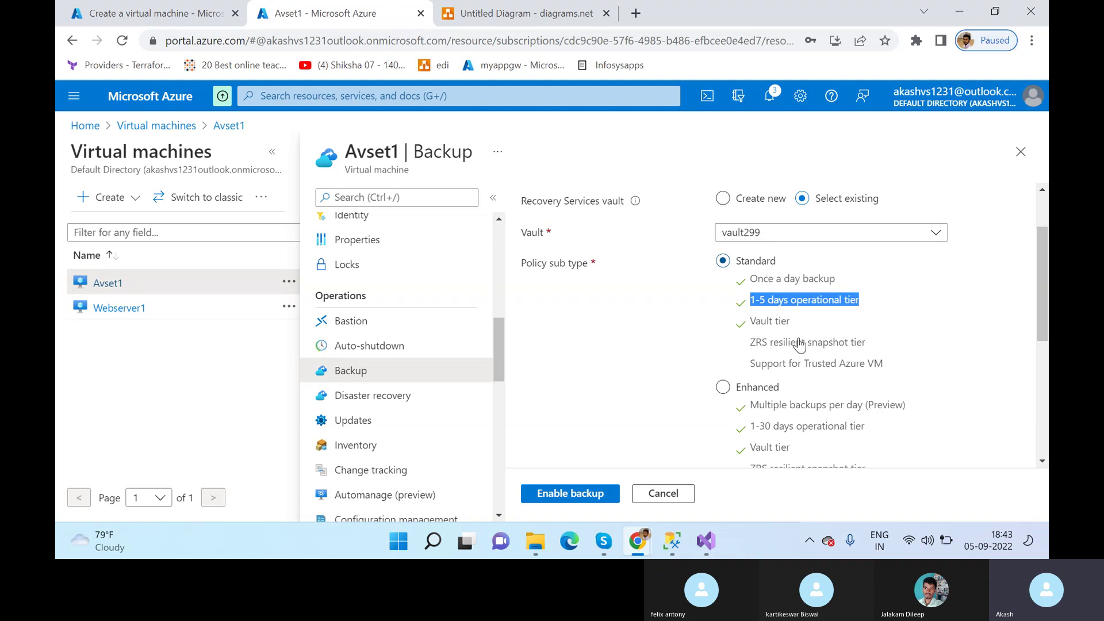
# Step: In the diagrams.net drawing, move the Recovery services vault square out of view and delete the "8 AM State" and "9 AM" squares
pyautogui.click(518, 13)
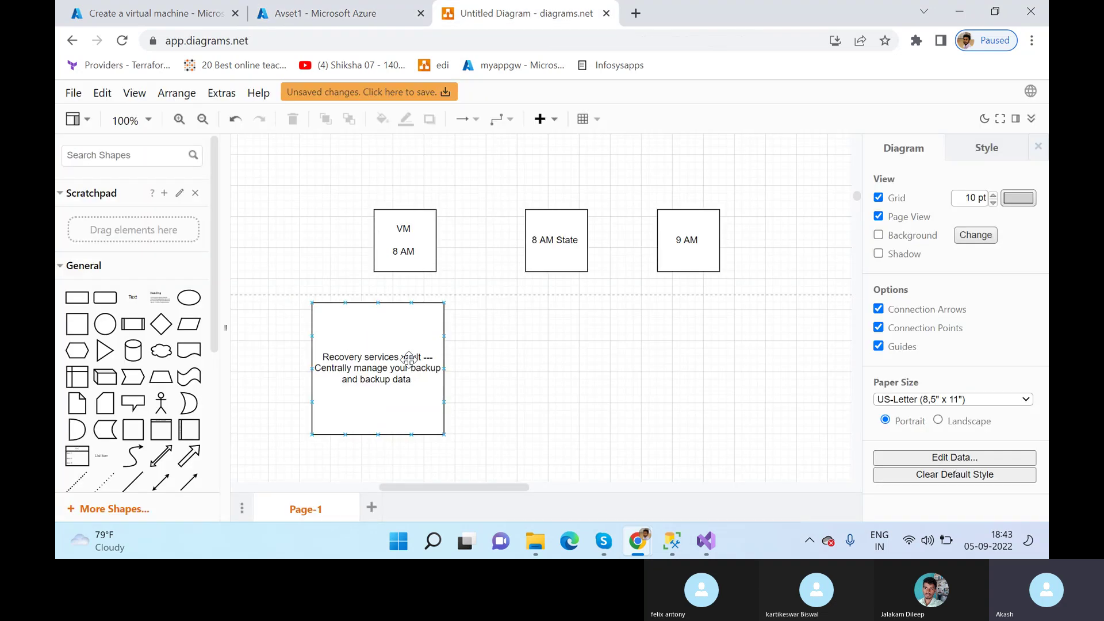
pyautogui.moveTo(382, 357); pyautogui.dragTo(601, 488)
pyautogui.scroll(5, 599, 345)
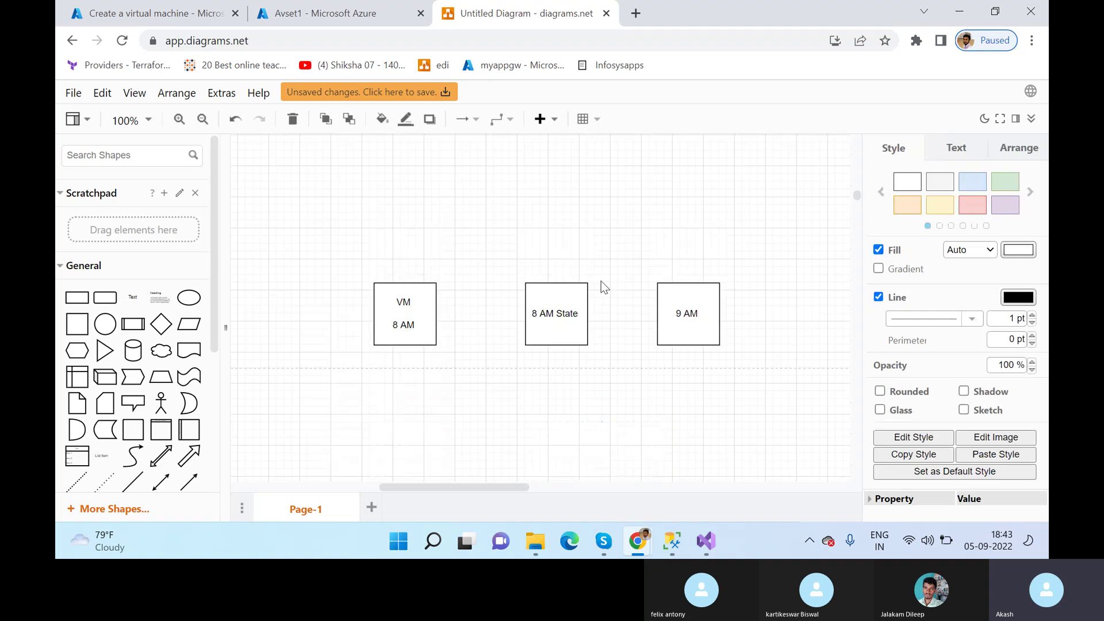
pyautogui.click(583, 300)
pyautogui.moveTo(582, 300); pyautogui.dragTo(576, 303)
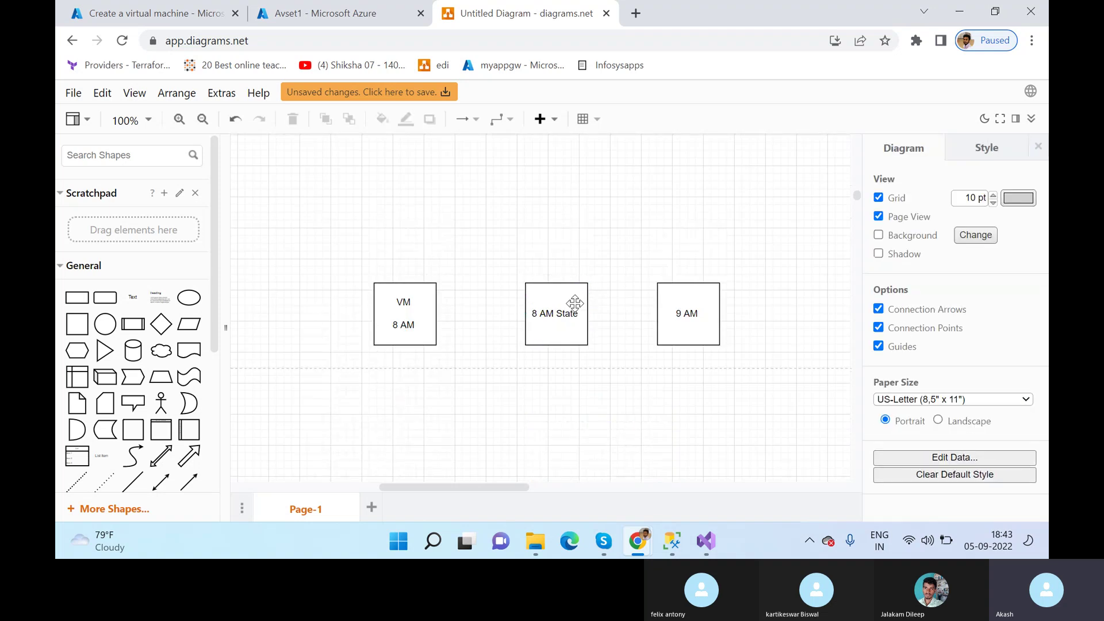
pyautogui.click(575, 303)
pyautogui.press('Delete')
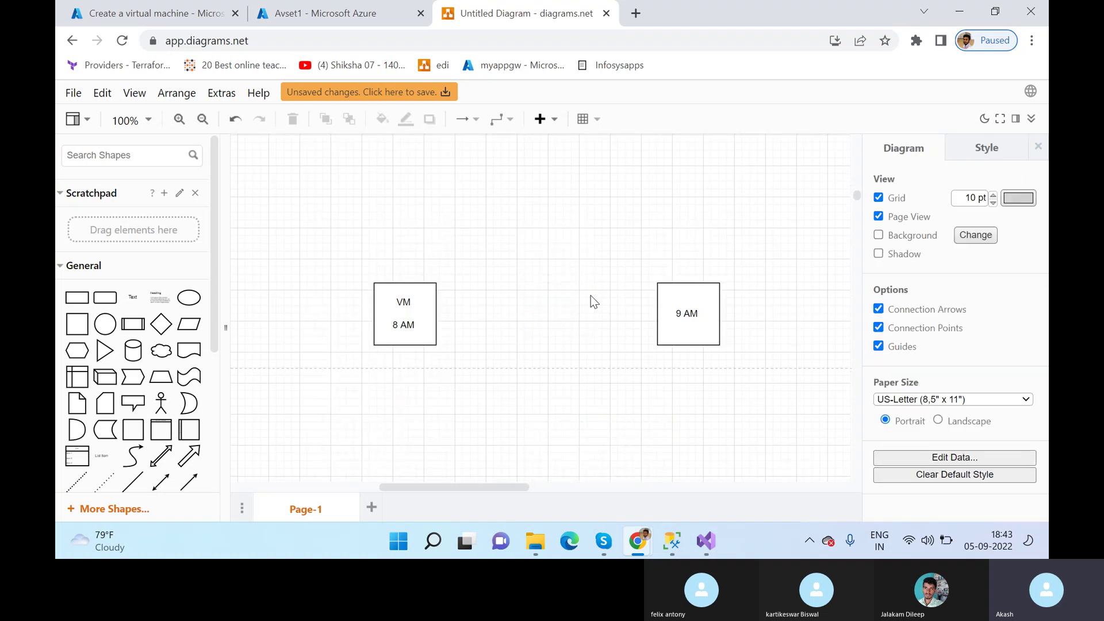
pyautogui.click(668, 305)
pyautogui.press('Delete')
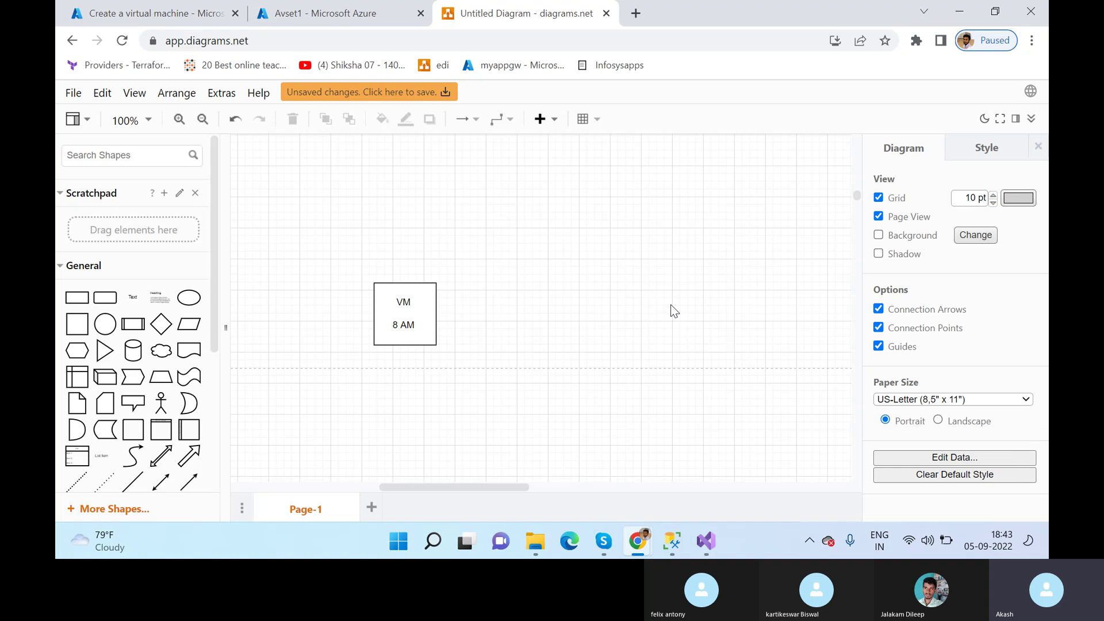
# Step: Add a square below the VM square and label it "Operational ( Instant recovery )"
pyautogui.click(77, 324)
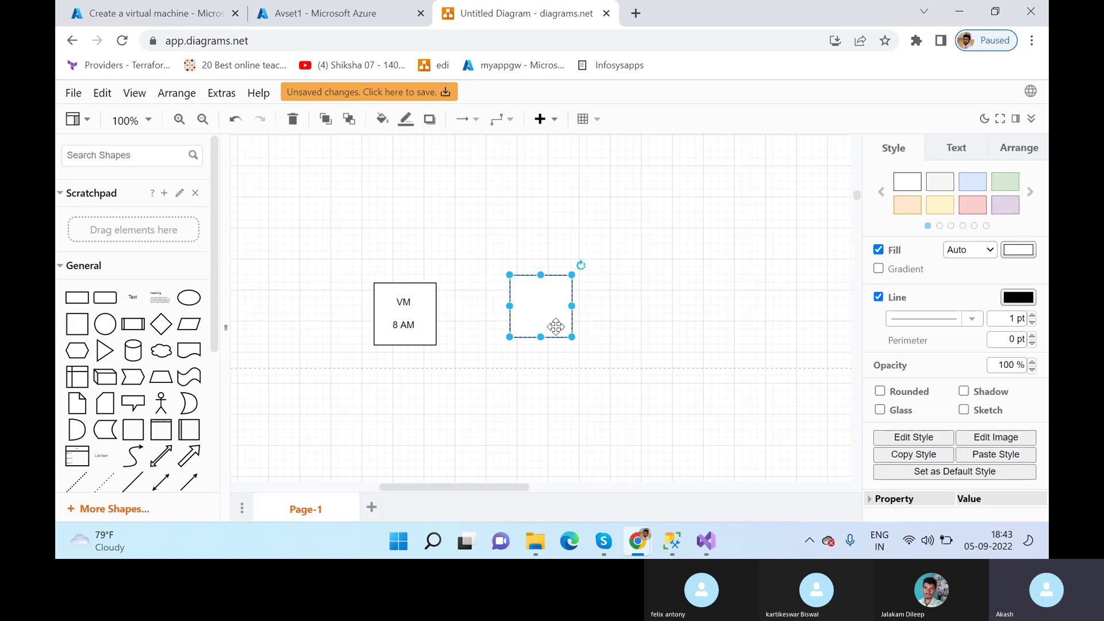
pyautogui.moveTo(556, 326); pyautogui.dragTo(426, 452)
pyautogui.doubleClick(426, 451)
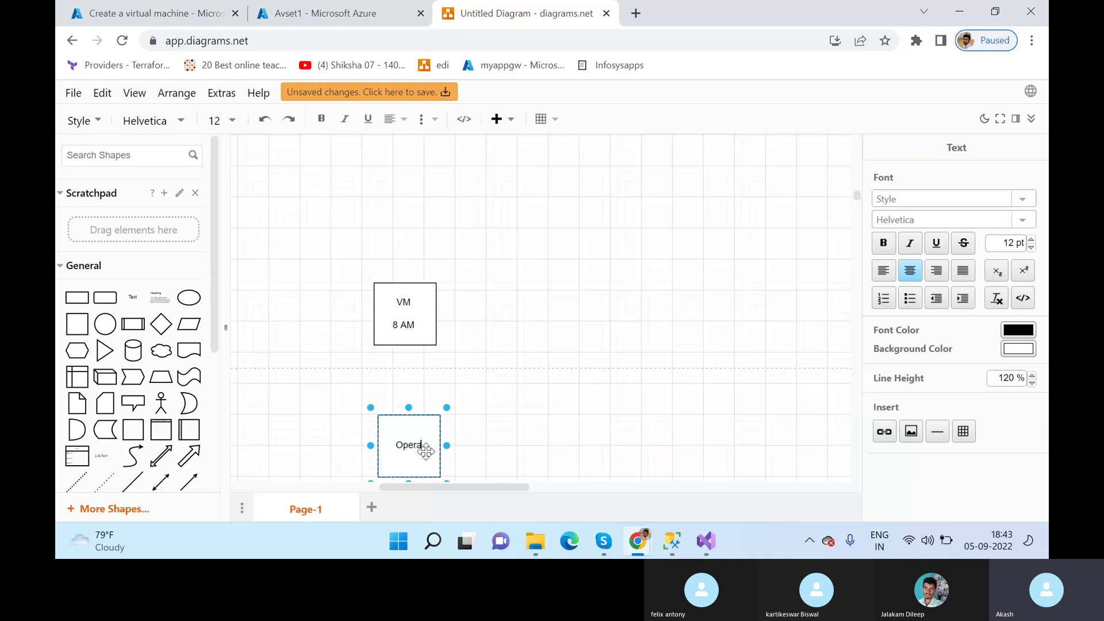
pyautogui.write('Operational (Instant ')
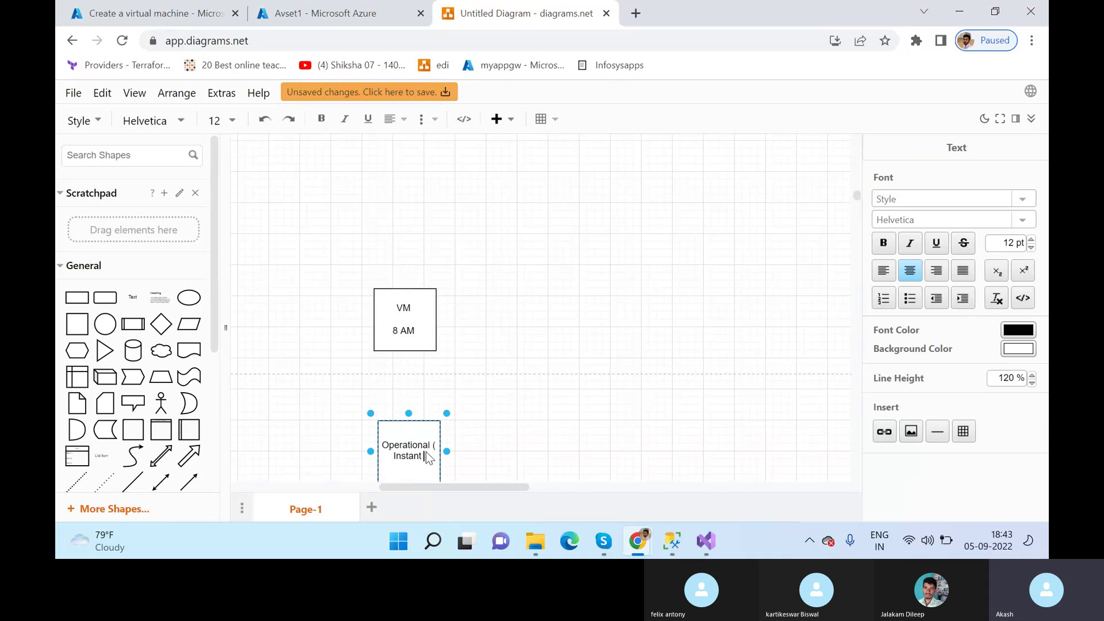
pyautogui.write('recovery ')
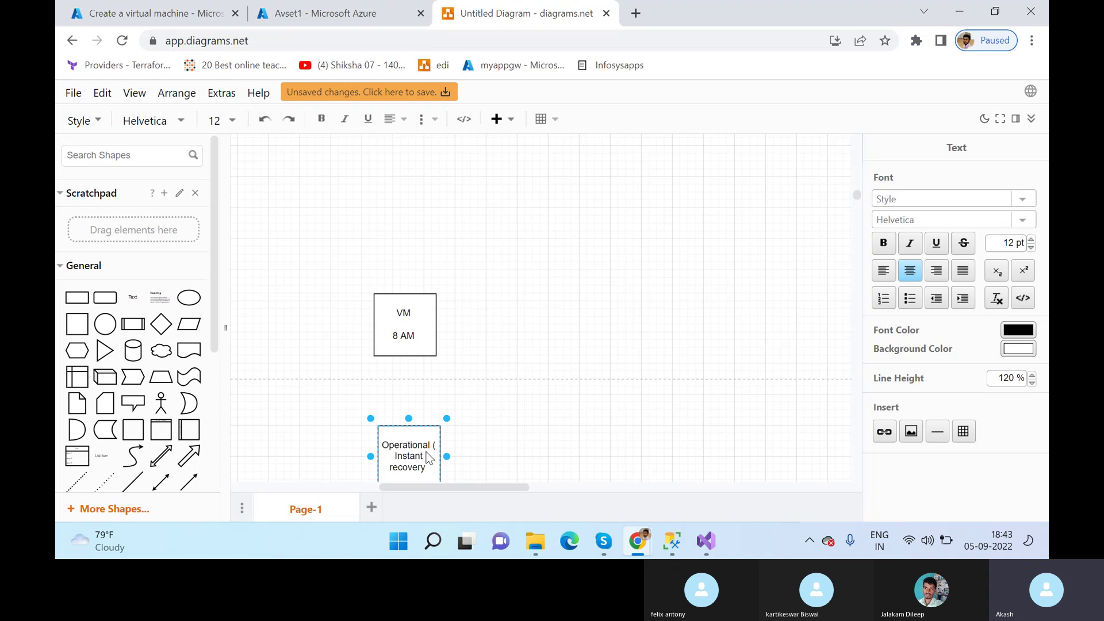
pyautogui.write(')')
# Step: Check the tier names in the Azure backup settings, and add a square labelled "Vault tier" to the right of the VM square
pyautogui.click(269, 5)
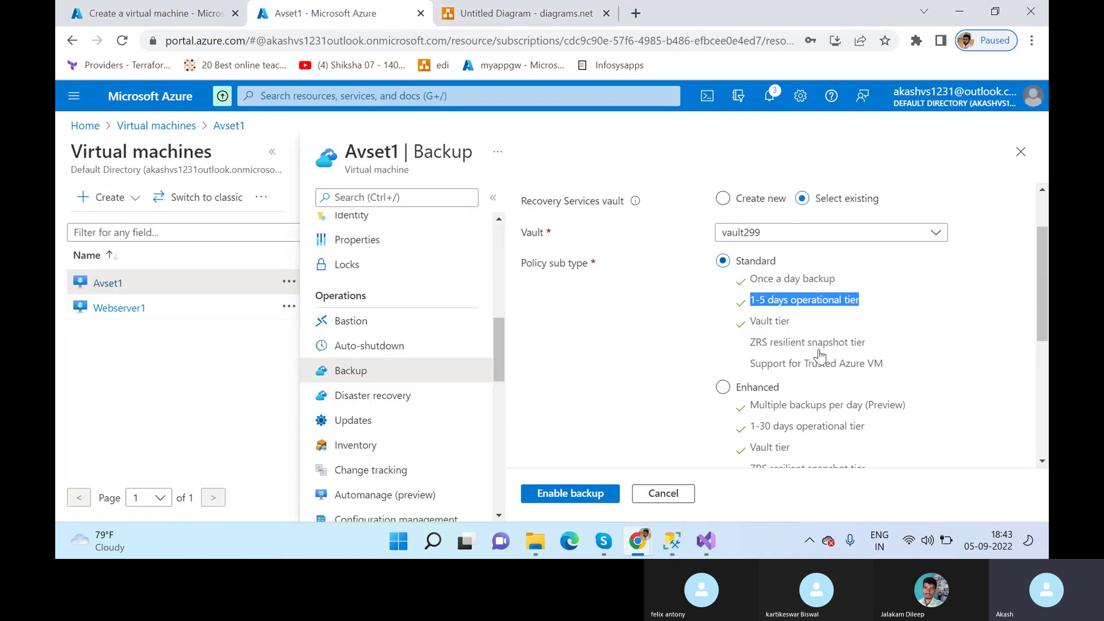
pyautogui.click(535, 13)
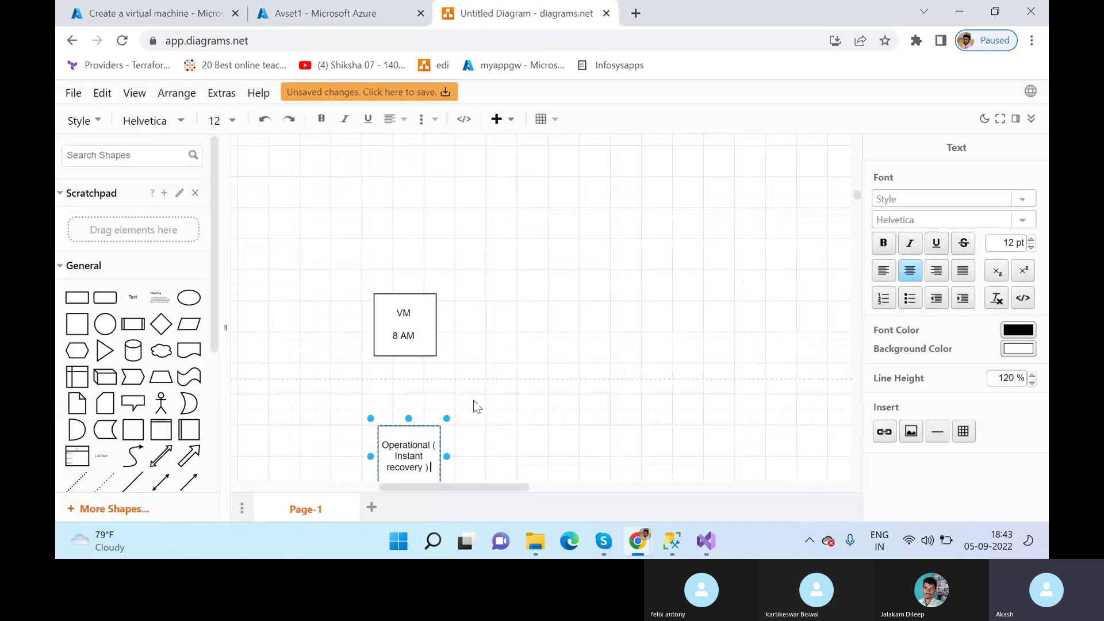
pyautogui.click(76, 324)
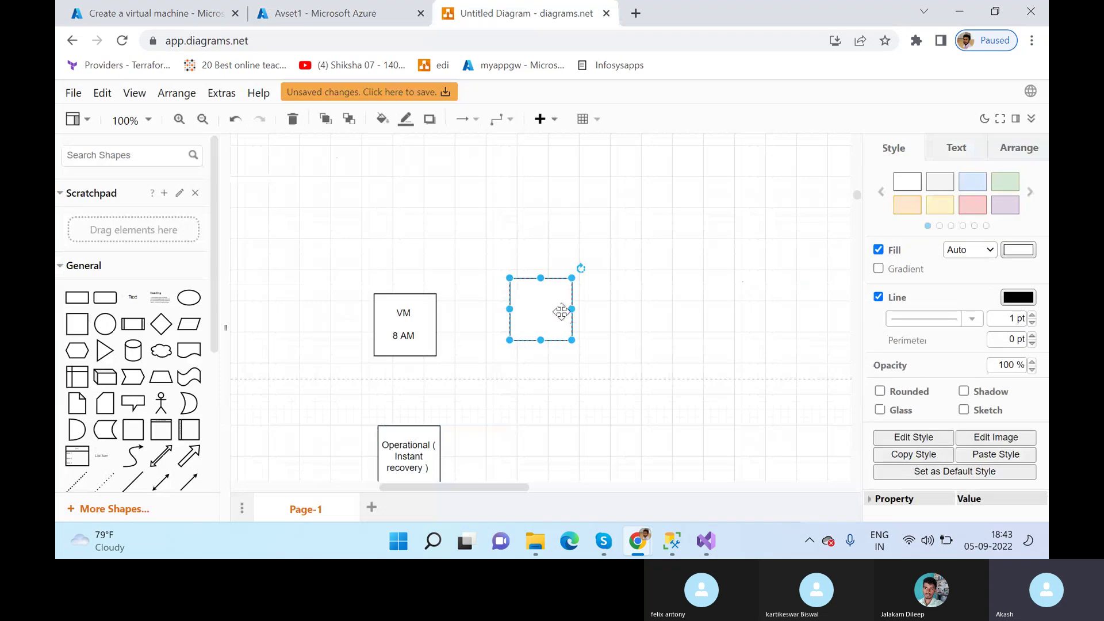
pyautogui.moveTo(561, 312); pyautogui.dragTo(734, 327)
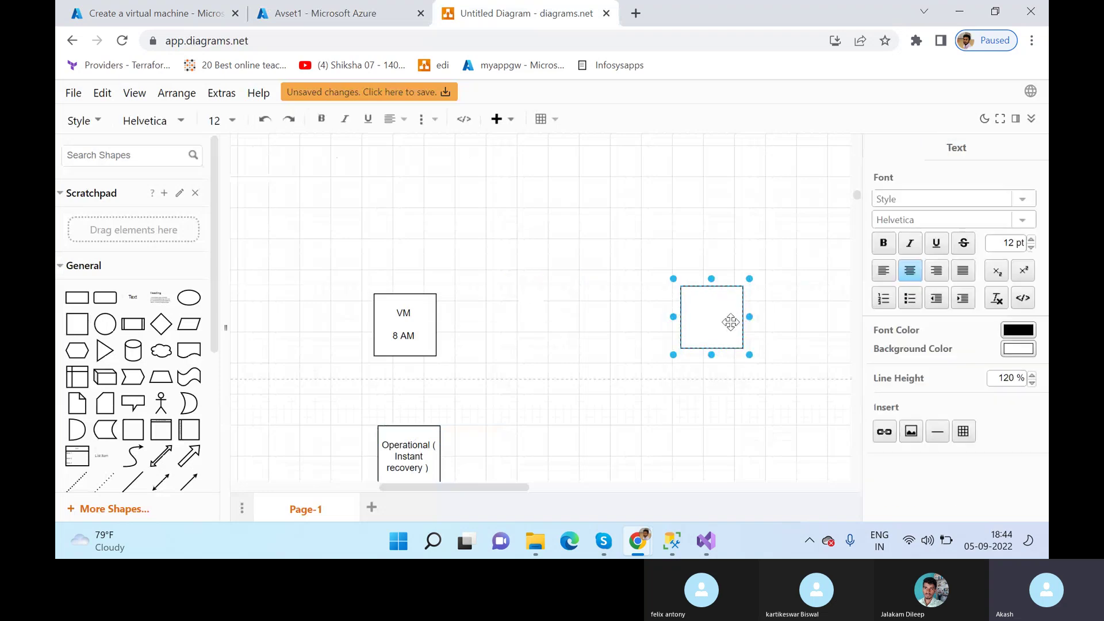
pyautogui.write('lt tier')
pyautogui.moveTo(723, 318); pyautogui.dragTo(694, 323)
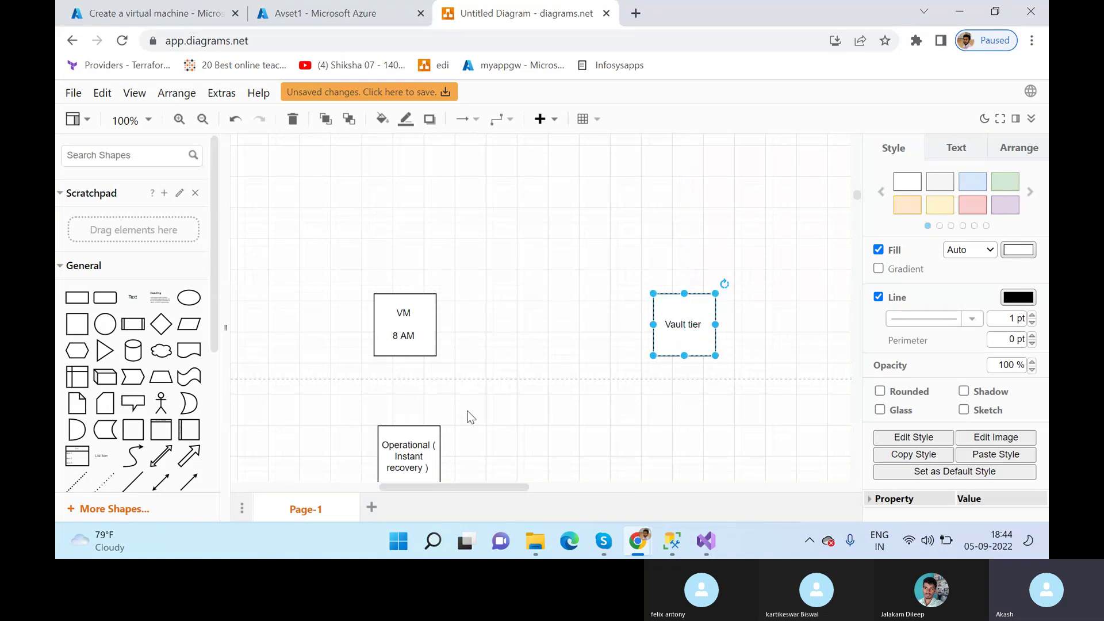
# Step: Align the Operational square under the VM square, and shift the VM and Vault tier squares up onto one level
pyautogui.scroll(-3, 444, 398)
pyautogui.click(410, 375)
pyautogui.moveTo(409, 375); pyautogui.dragTo(406, 375)
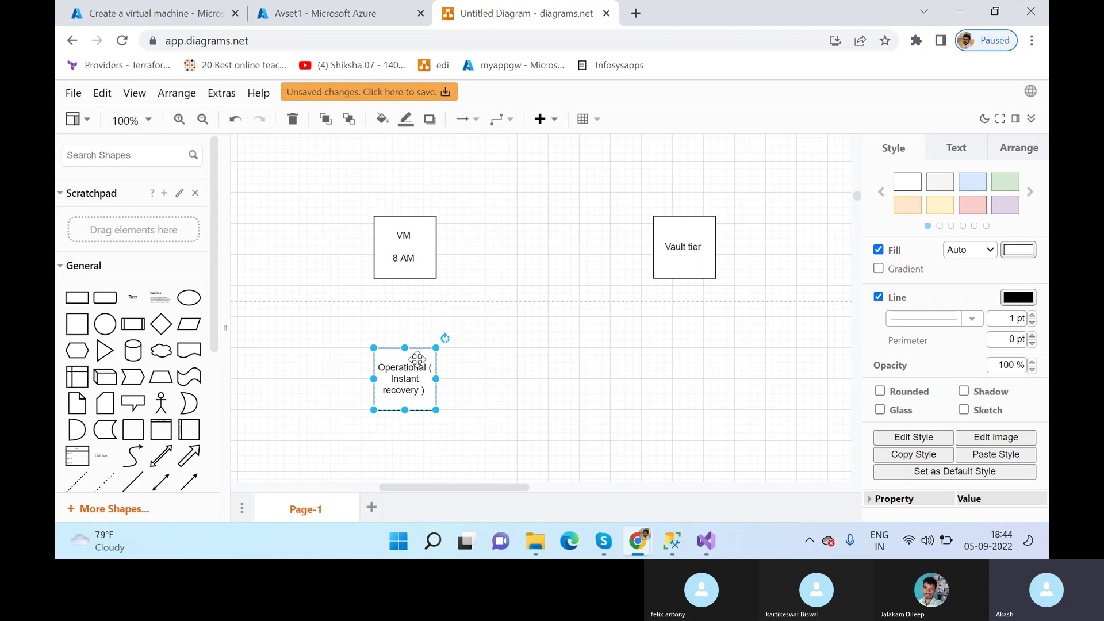
pyautogui.hotkey('ctrl', 'Tab')
pyautogui.hotkey('ctrl', 'Tab')
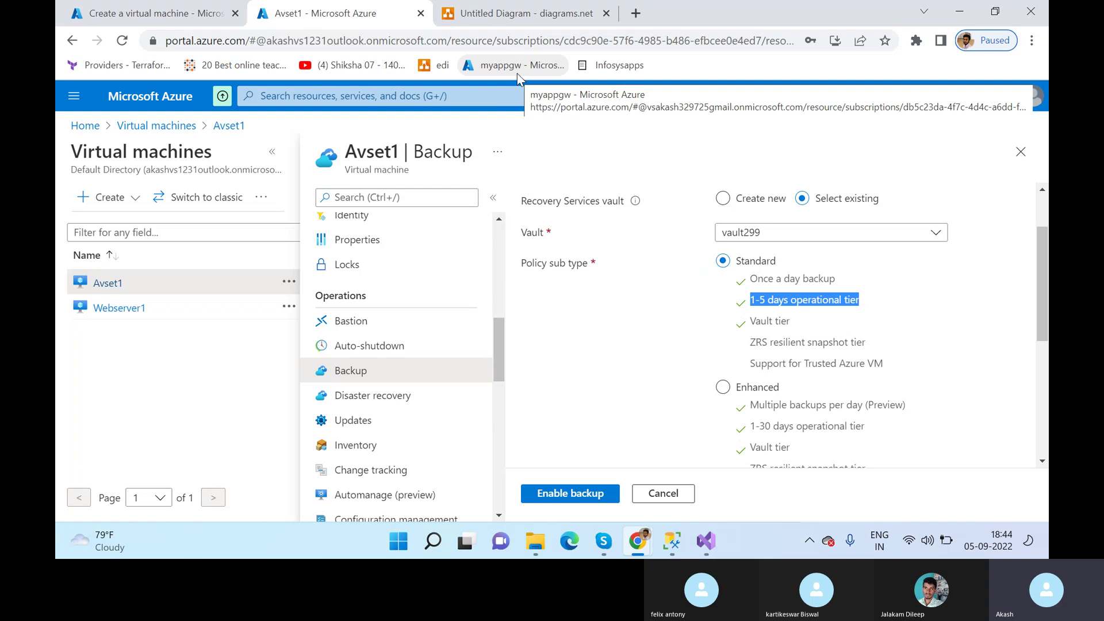
pyautogui.click(584, 8)
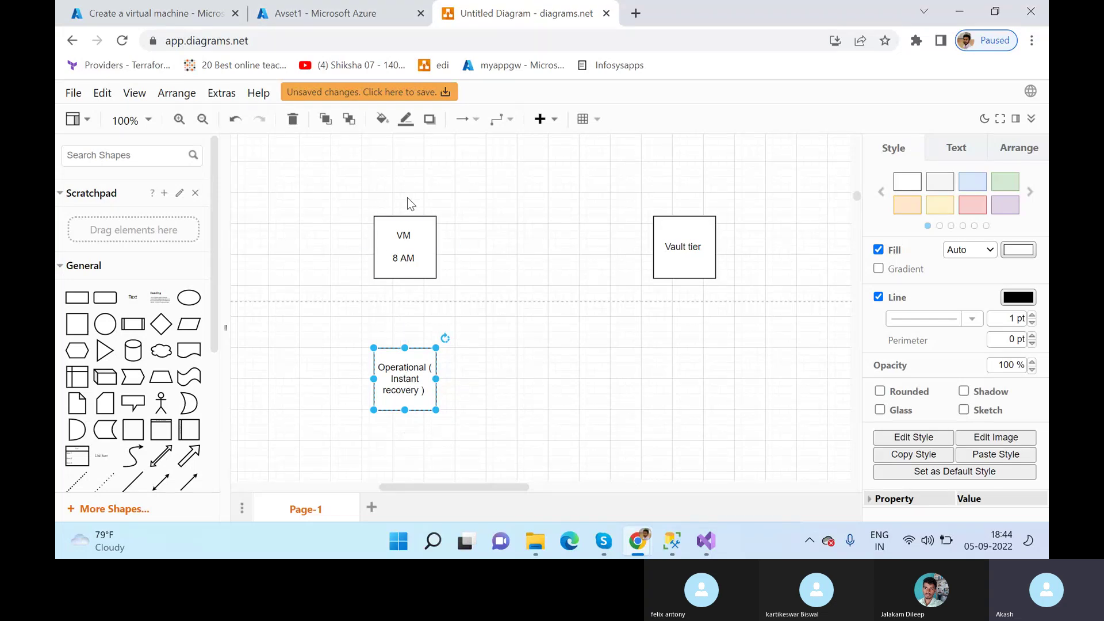
pyautogui.moveTo(398, 236); pyautogui.dragTo(398, 228)
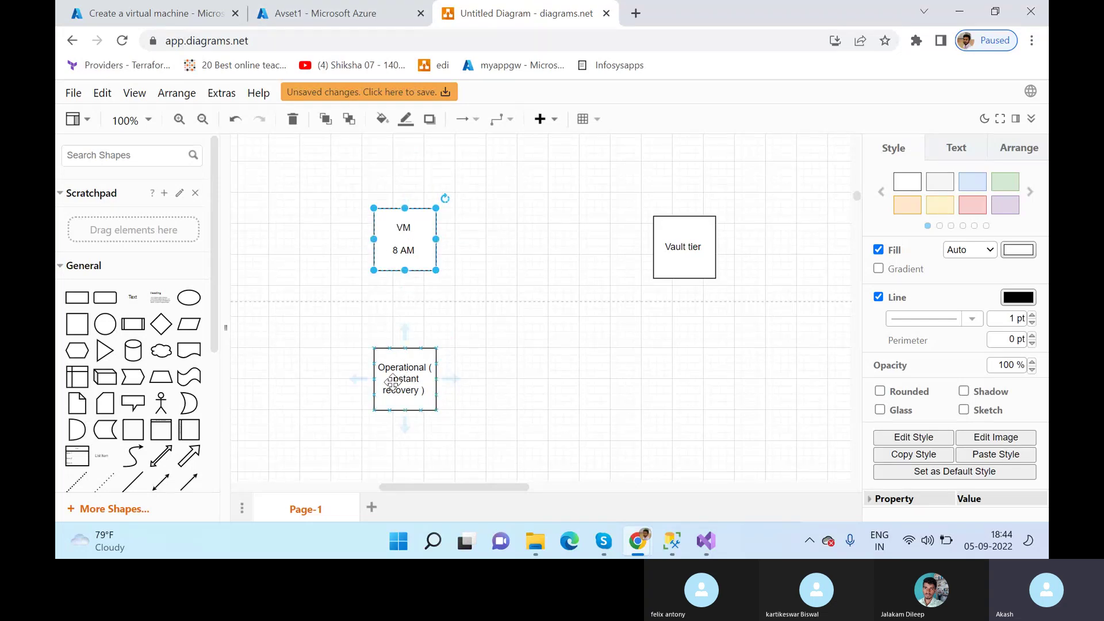
pyautogui.moveTo(686, 240); pyautogui.dragTo(689, 233)
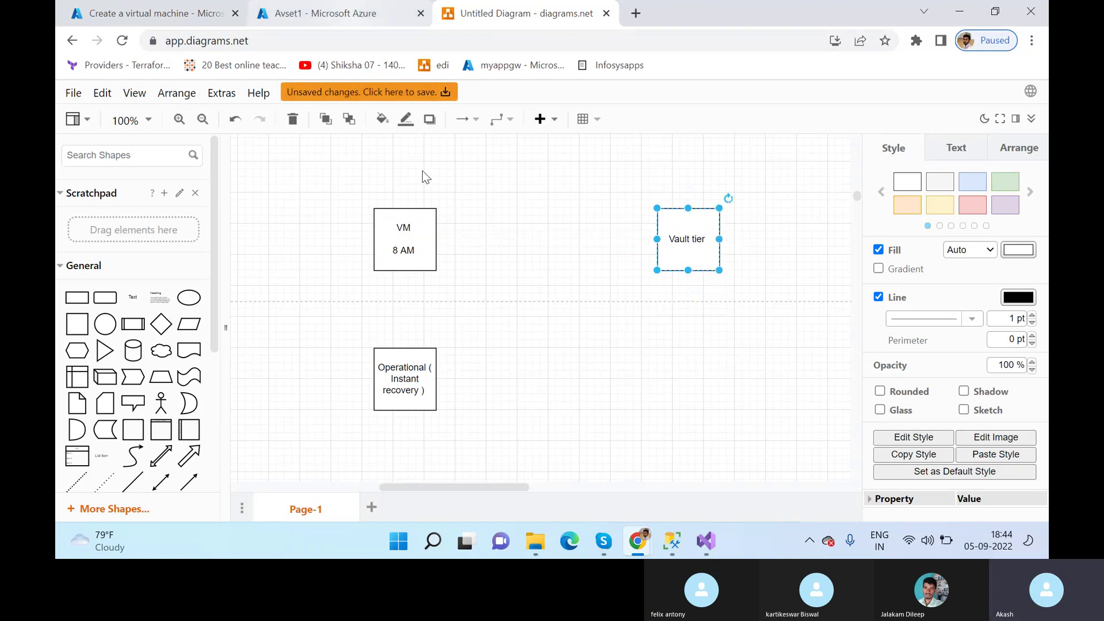
# Step: Point out the Vault tier square and the whole diagram, and move the Operational square up closer to the VM square
pyautogui.click(650, 387)
pyautogui.moveTo(642, 165); pyautogui.dragTo(727, 314)
pyautogui.click(668, 345)
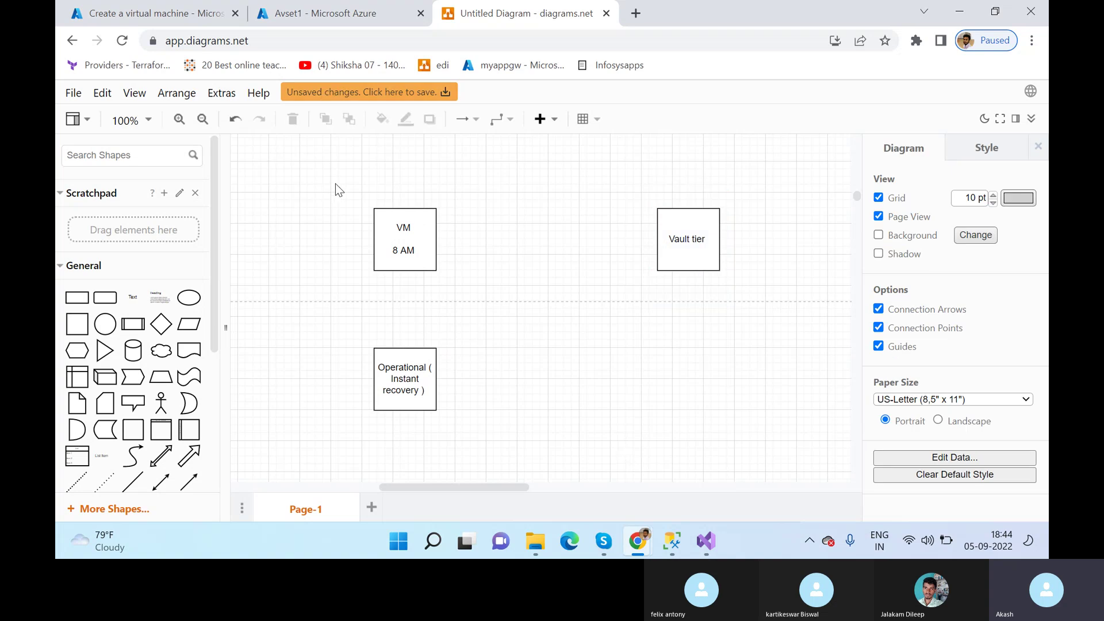
pyautogui.moveTo(336, 184); pyautogui.dragTo(792, 433)
pyautogui.click(644, 463)
pyautogui.moveTo(420, 366); pyautogui.dragTo(399, 368)
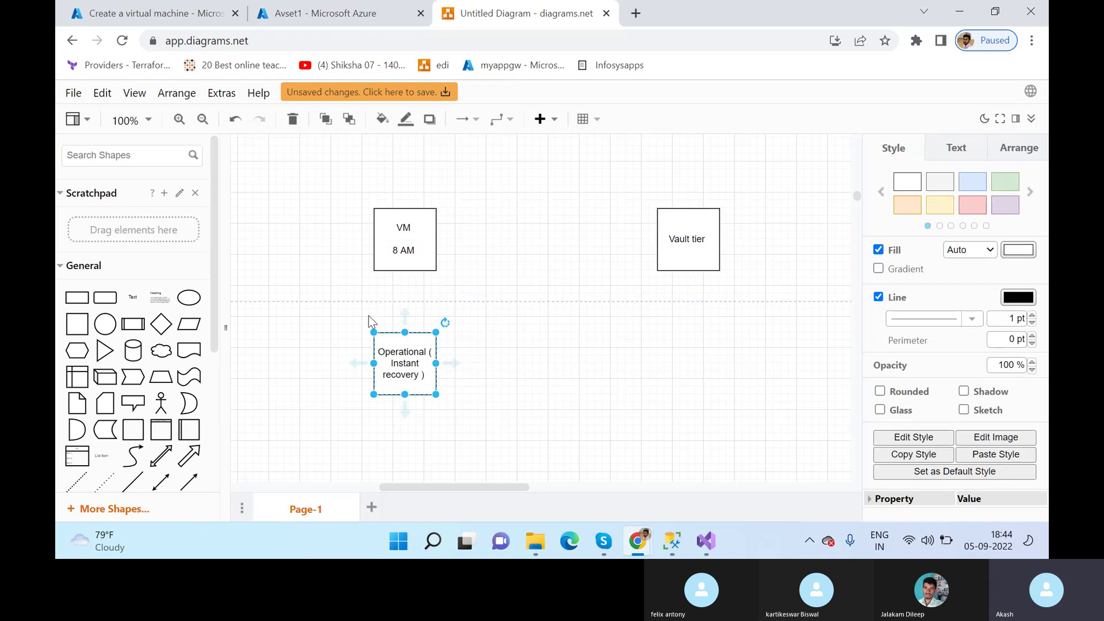
# Step: Point out the Operational square and the Vault tier square by selecting the area around each in turn
pyautogui.moveTo(322, 302); pyautogui.dragTo(500, 417)
pyautogui.click(448, 416)
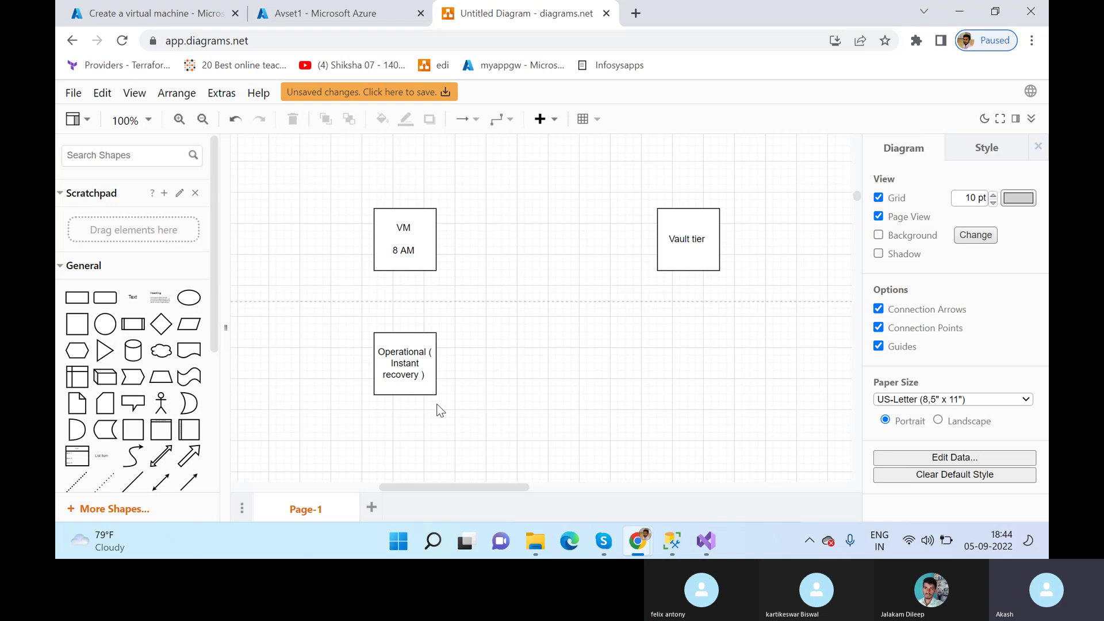
pyautogui.moveTo(345, 308); pyautogui.dragTo(518, 459)
pyautogui.click(505, 412)
pyautogui.moveTo(638, 168); pyautogui.dragTo(771, 315)
pyautogui.click(771, 316)
# Step: Return to Avset1's Backup settings in the Azure portal and compare the features of the Standard and Enhanced policy sub types
pyautogui.click(358, 17)
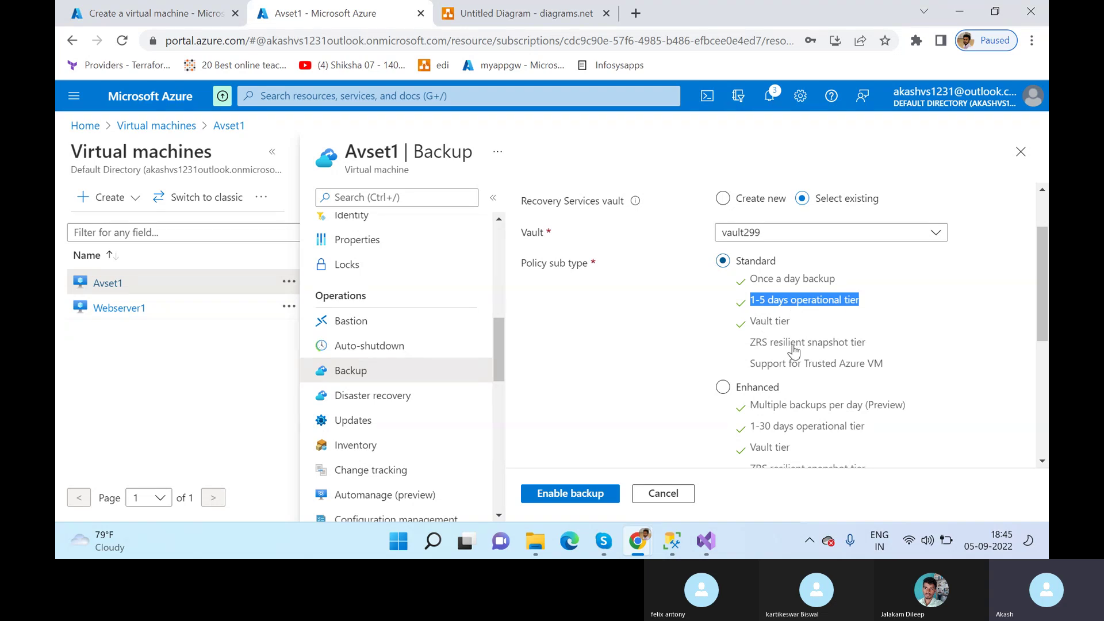
pyautogui.scroll(-1, 795, 350)
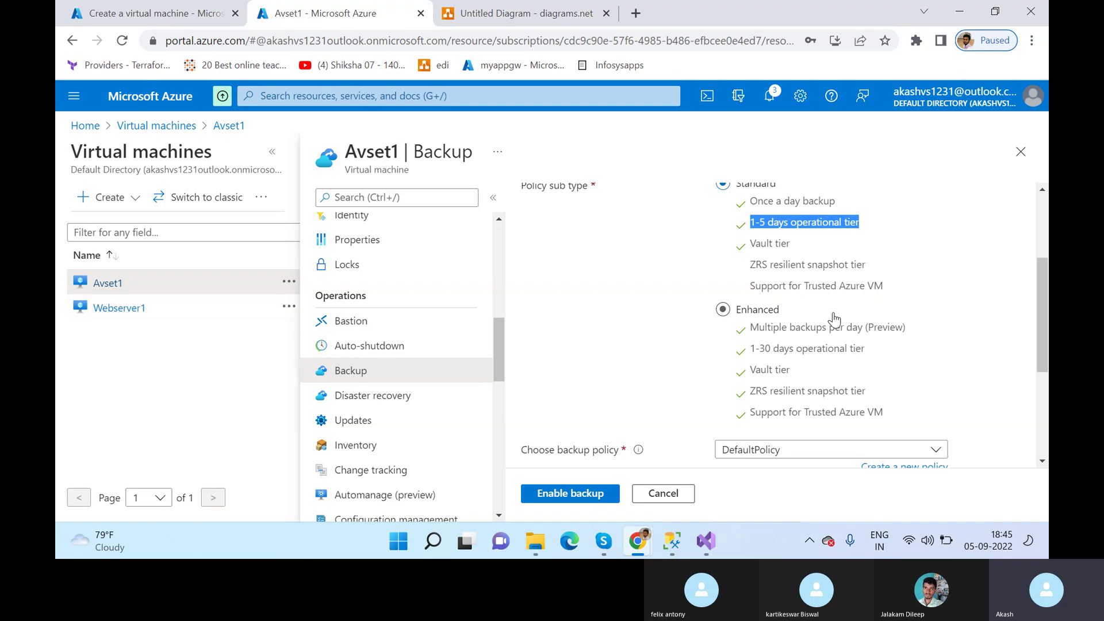
pyautogui.scroll(1, 844, 395)
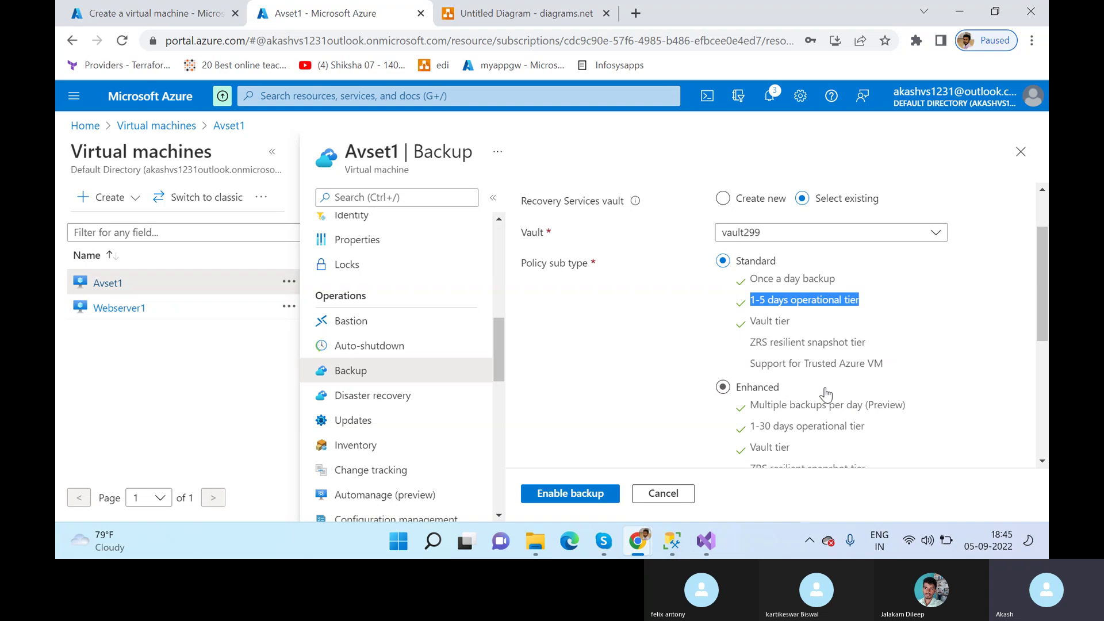
pyautogui.scroll(-1, 824, 343)
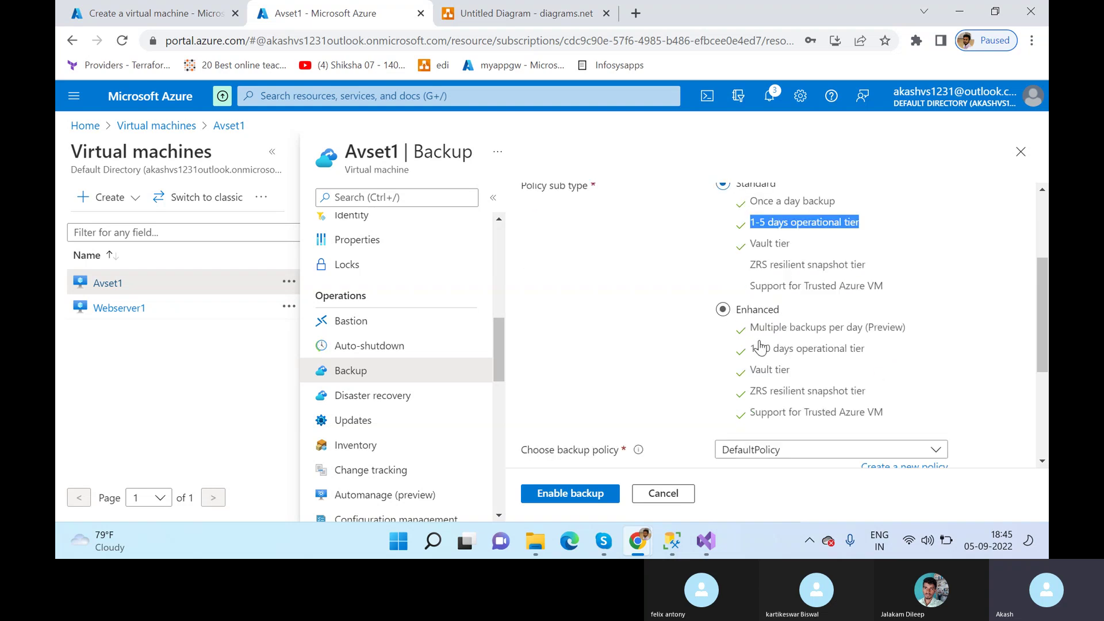
# Step: Point out the Enhanced sub type's multiple backups per day and 1-30 days operational tier by highlighting them
pyautogui.scroll(1, 761, 348)
pyautogui.moveTo(749, 409); pyautogui.dragTo(897, 410)
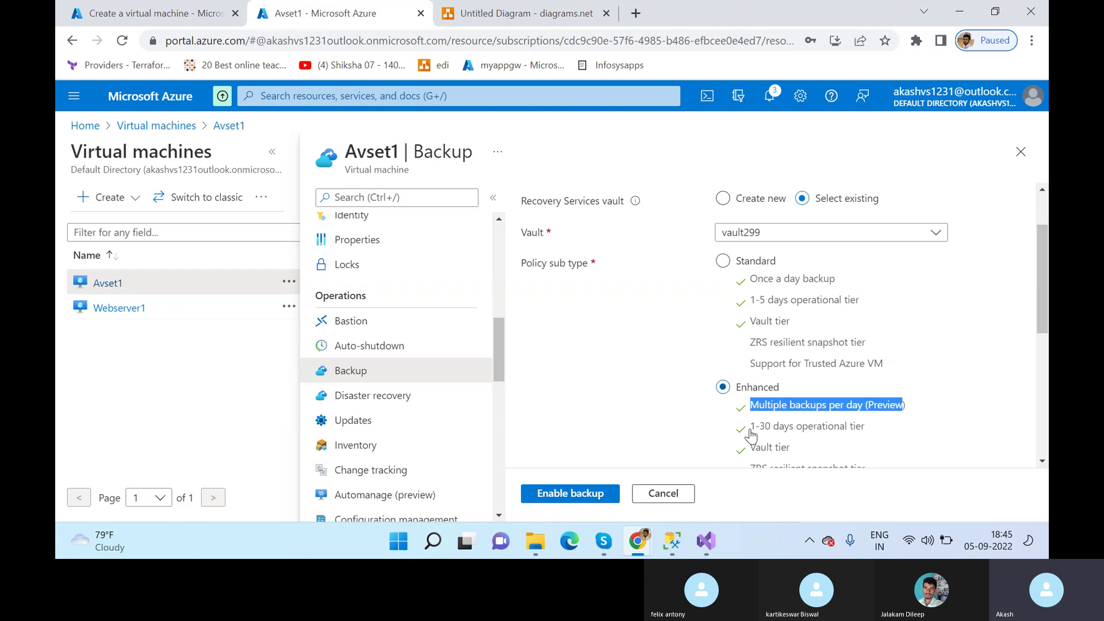
pyautogui.moveTo(750, 430); pyautogui.dragTo(867, 429)
pyautogui.scroll(-1, 846, 443)
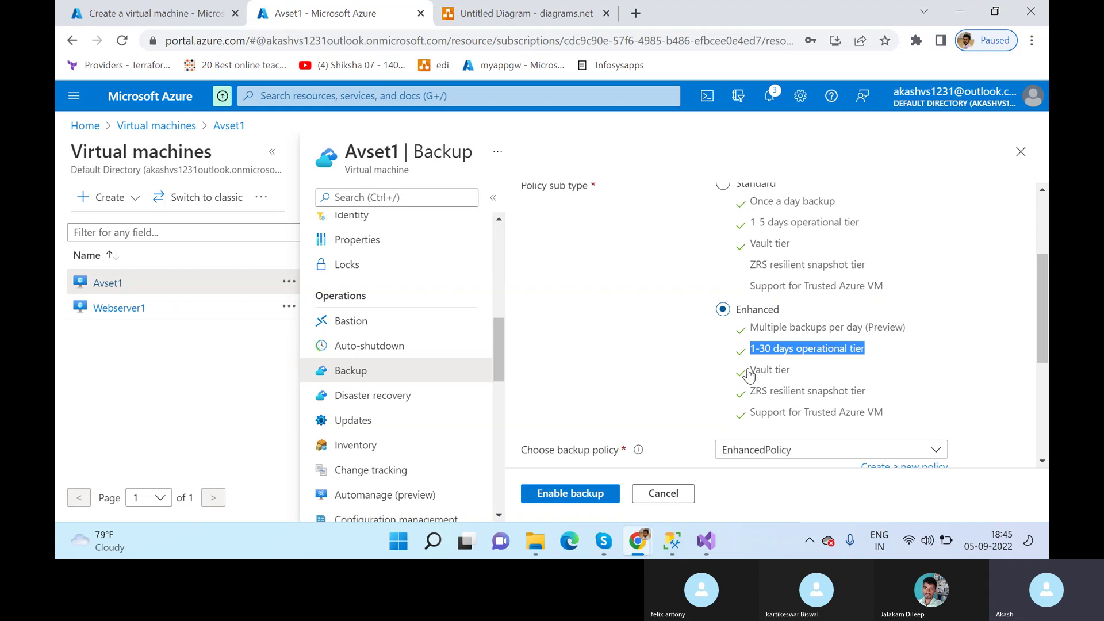
pyautogui.moveTo(749, 373); pyautogui.dragTo(746, 440)
pyautogui.scroll(1, 748, 391)
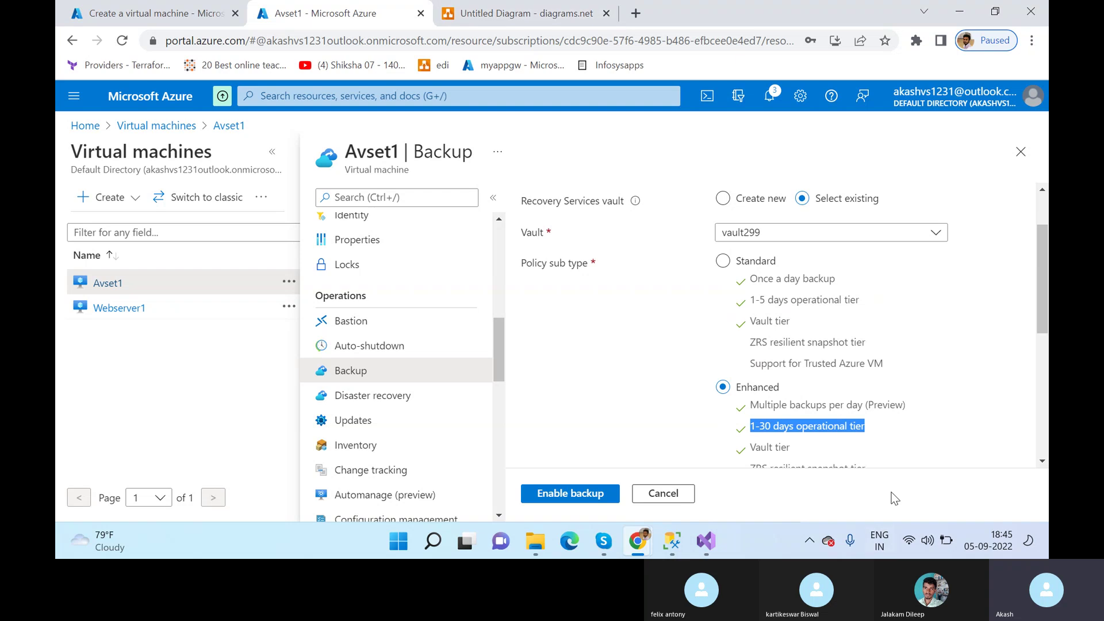
pyautogui.moveTo(955, 463); pyautogui.dragTo(744, 412)
# Step: Select the Standard policy sub type and choose DefaultPolicy as the backup policy after checking the available policies
pyautogui.click(772, 293)
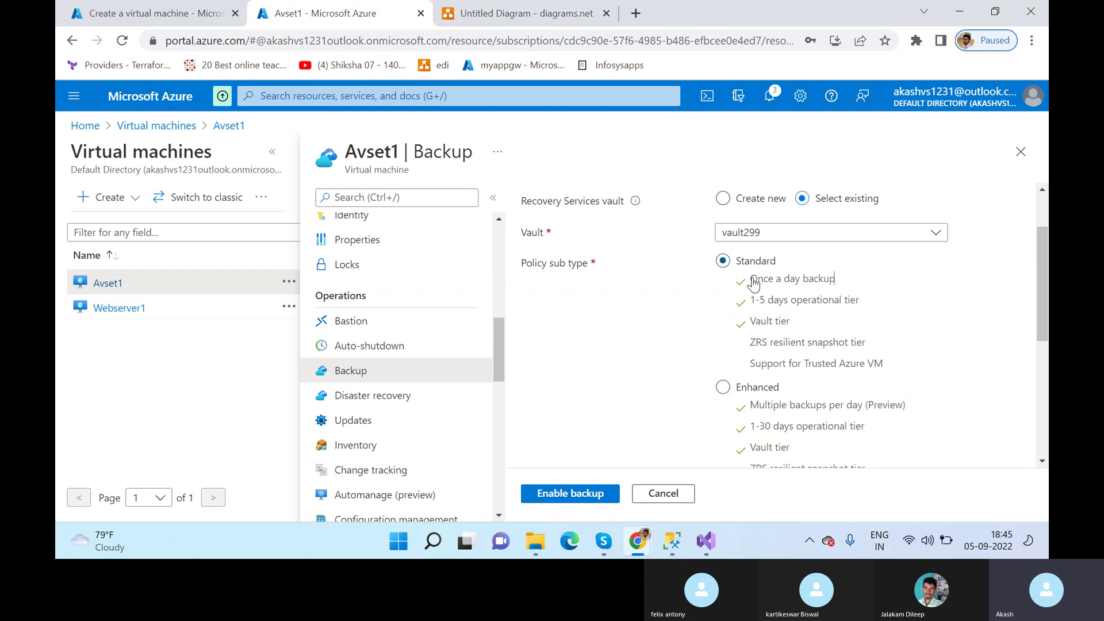
pyautogui.scroll(-3, 714, 332)
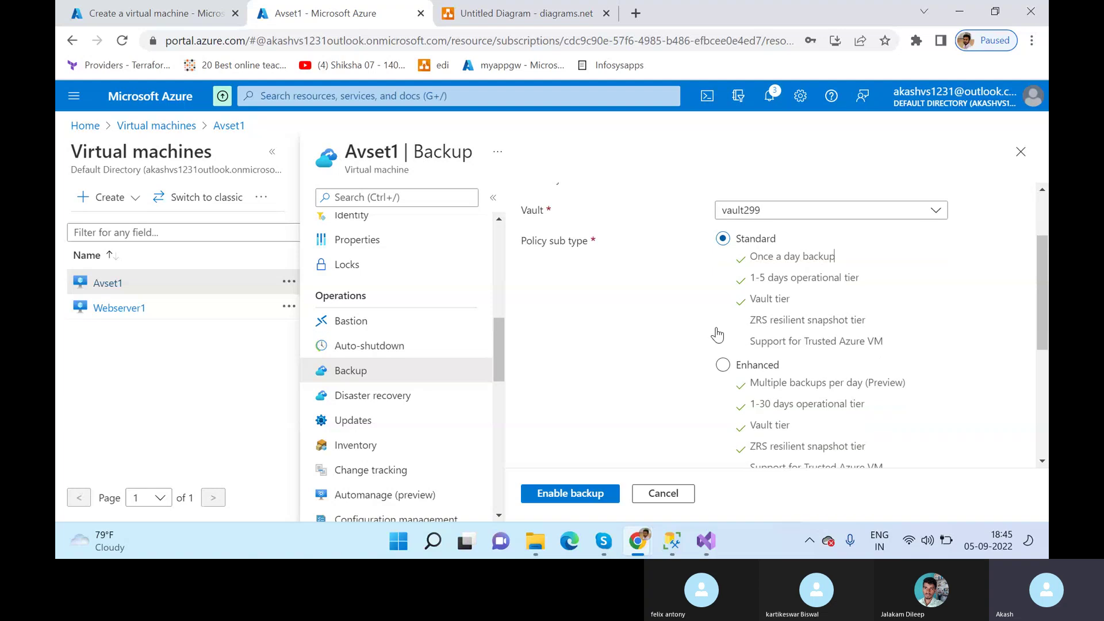
pyautogui.scroll(-1, 713, 332)
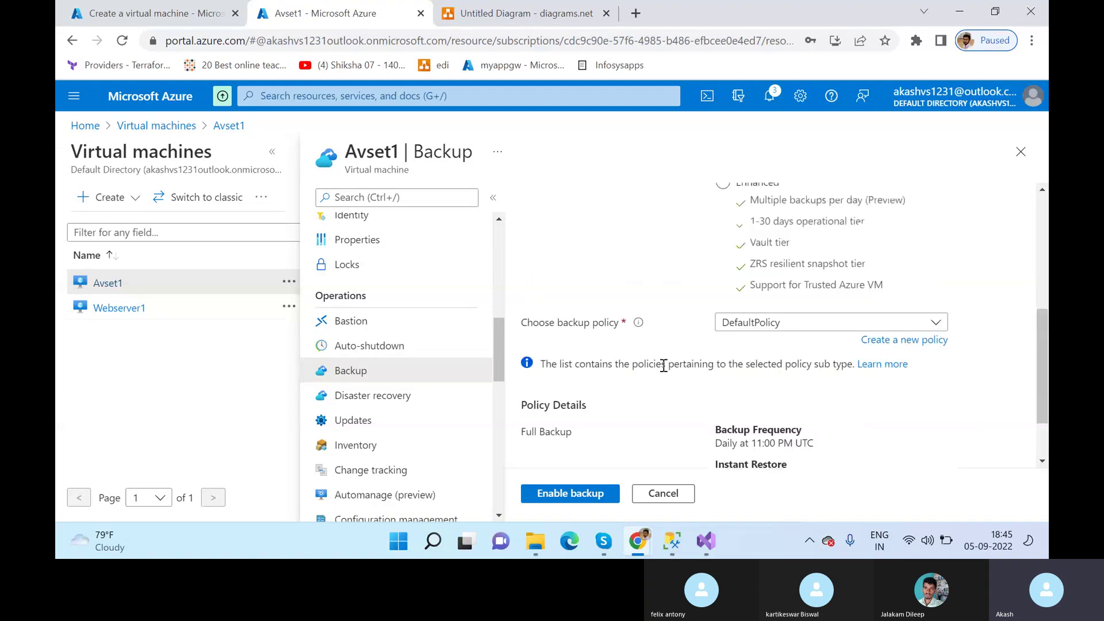
pyautogui.click(837, 324)
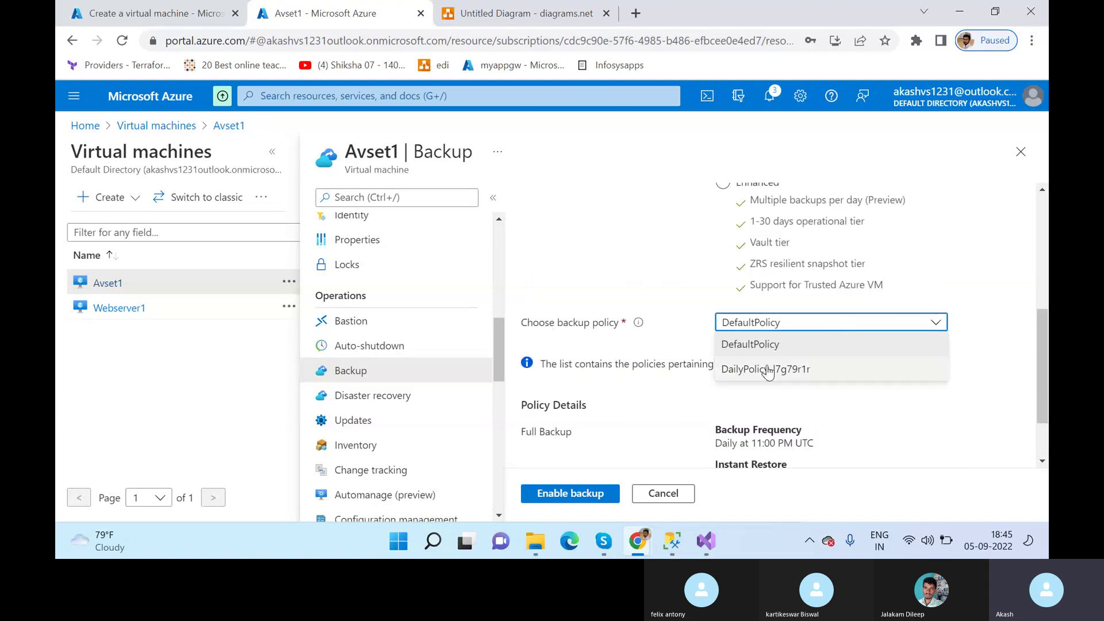
pyautogui.click(640, 380)
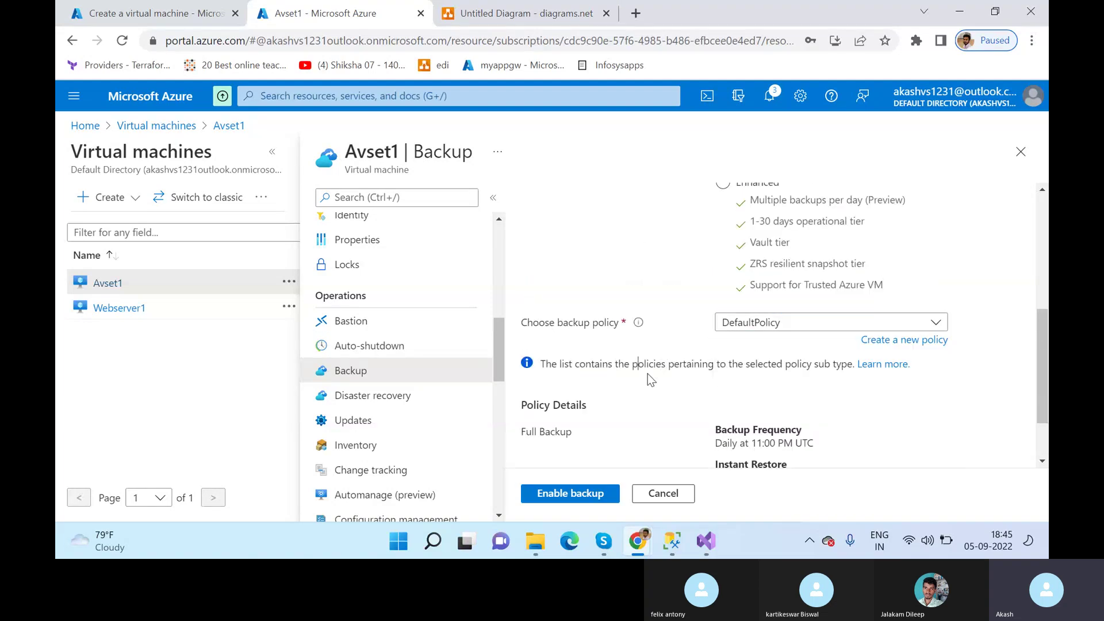
pyautogui.click(778, 326)
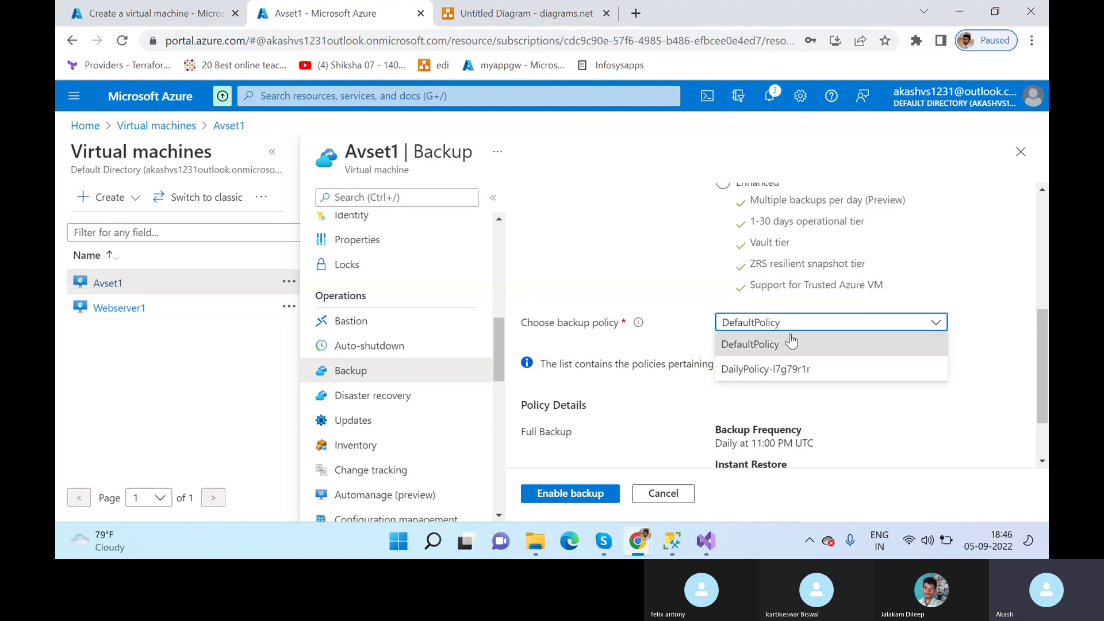
pyautogui.click(780, 348)
pyautogui.scroll(-1, 768, 361)
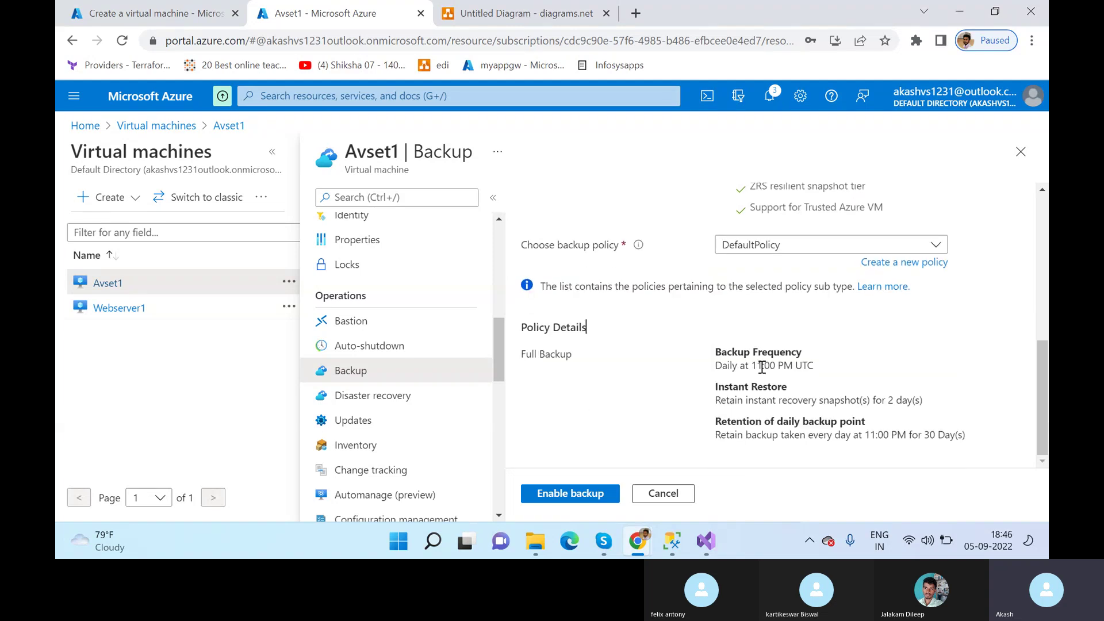
# Step: Review DefaultPolicy's details, highlighting the whole set of schedule values and the Full Backup label
pyautogui.moveTo(711, 355); pyautogui.dragTo(991, 443)
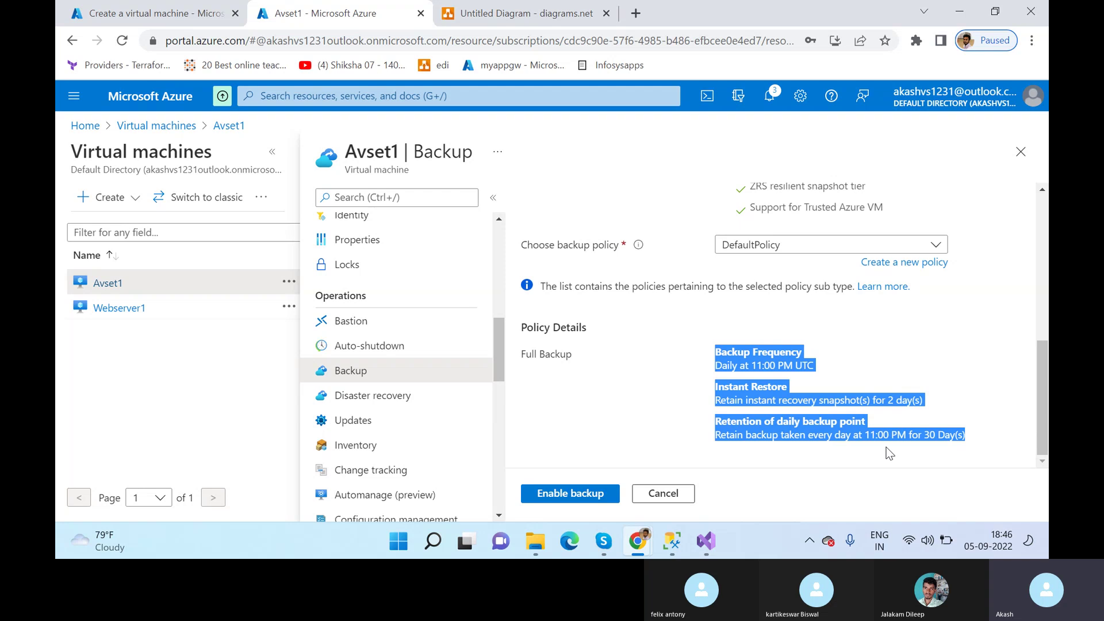
pyautogui.click(774, 400)
pyautogui.moveTo(690, 328); pyautogui.dragTo(978, 440)
pyautogui.click(621, 365)
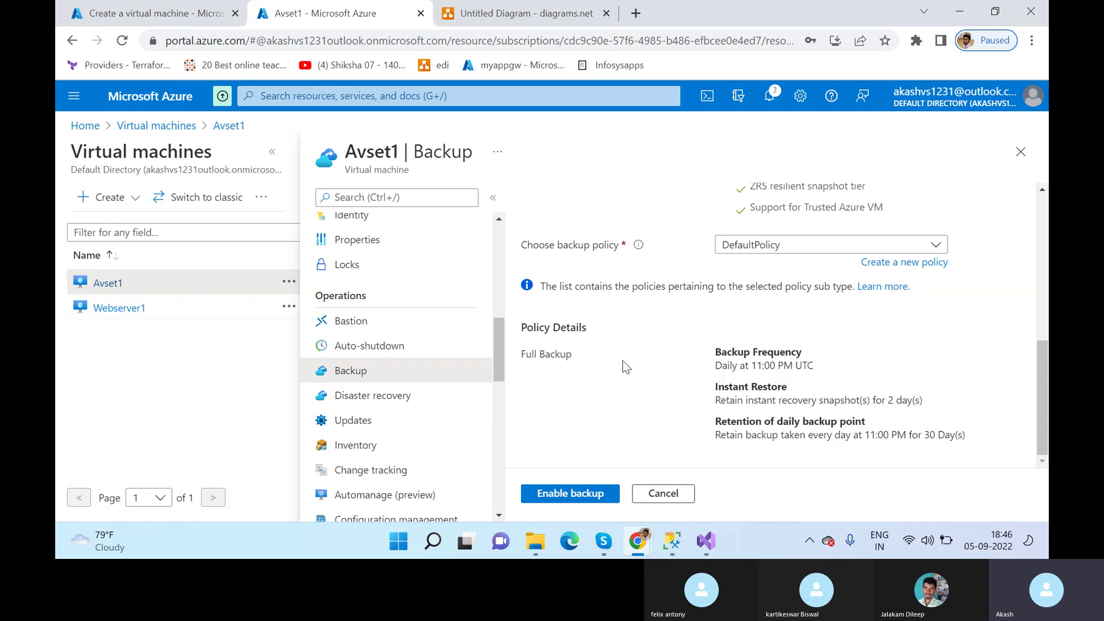
pyautogui.moveTo(520, 353); pyautogui.dragTo(582, 362)
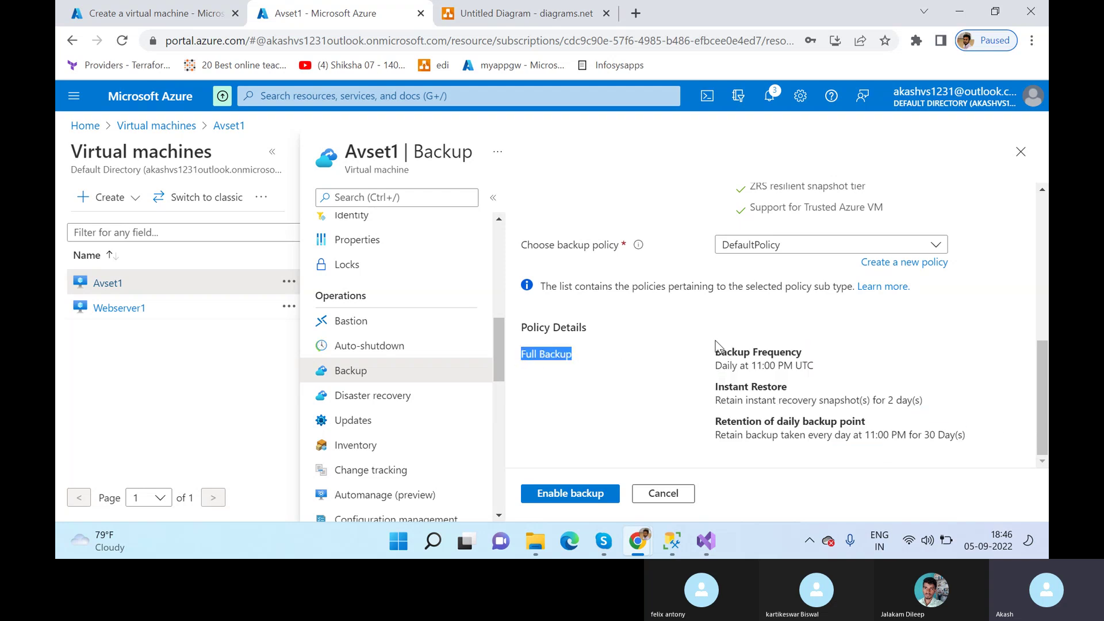
pyautogui.click(784, 364)
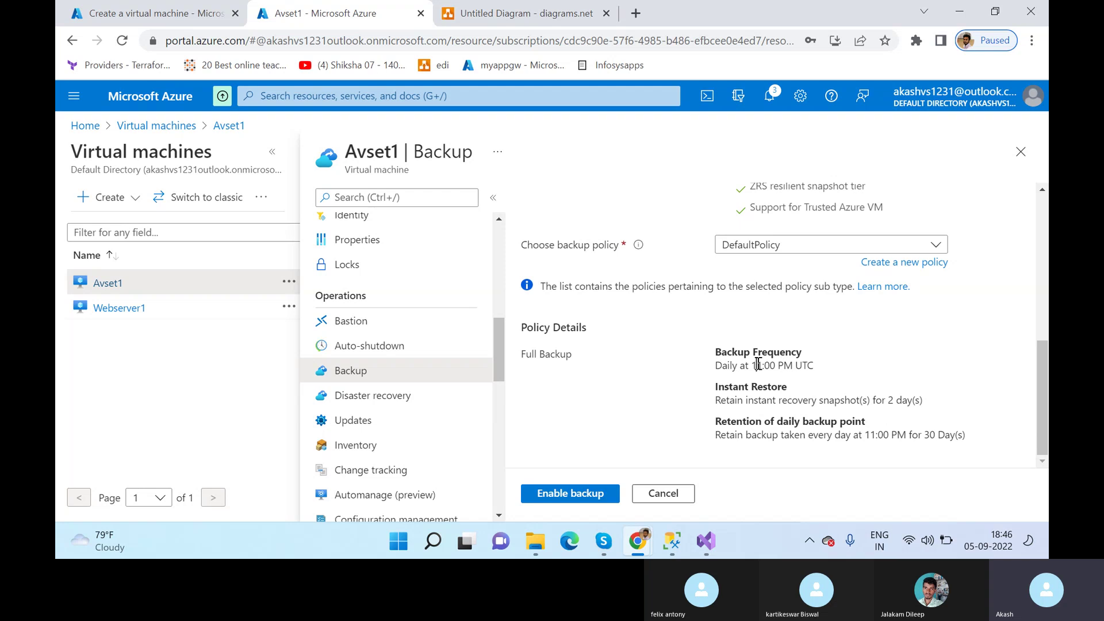
# Step: Highlight the policy's daily backup time, and trace from Backup Frequency through Instant Restore
pyautogui.moveTo(758, 365); pyautogui.dragTo(816, 366)
pyautogui.click(703, 409)
pyautogui.moveTo(713, 347); pyautogui.dragTo(957, 422)
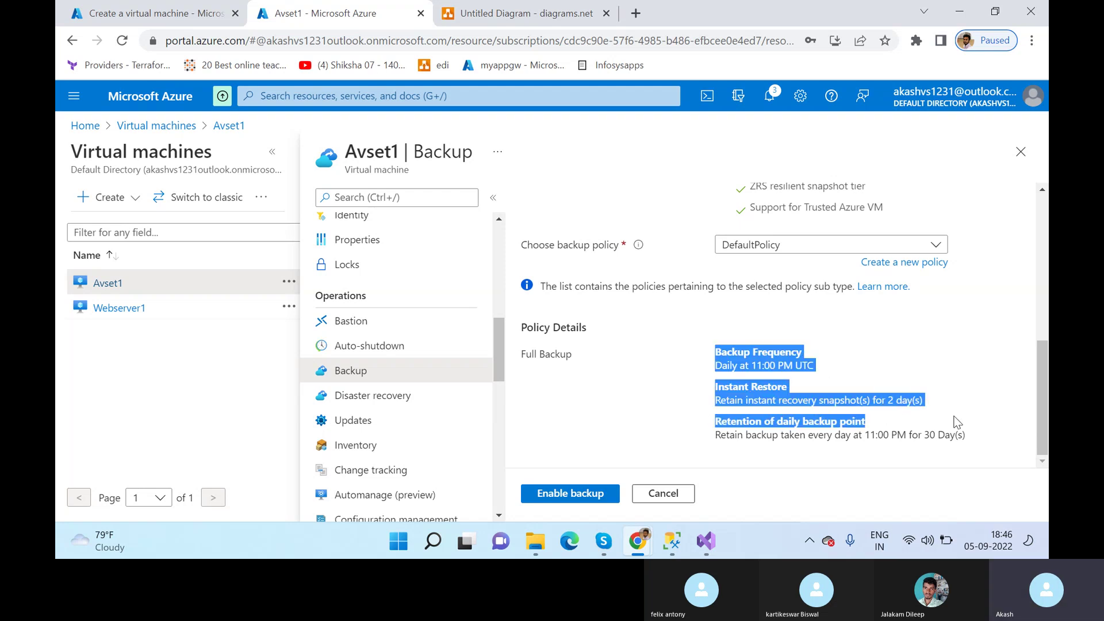
pyautogui.click(850, 425)
pyautogui.moveTo(713, 348); pyautogui.dragTo(927, 411)
# Step: Glance at the tier diagram, and highlight the instant restore period and daily backup retention in Avset1's policy details
pyautogui.click(472, 7)
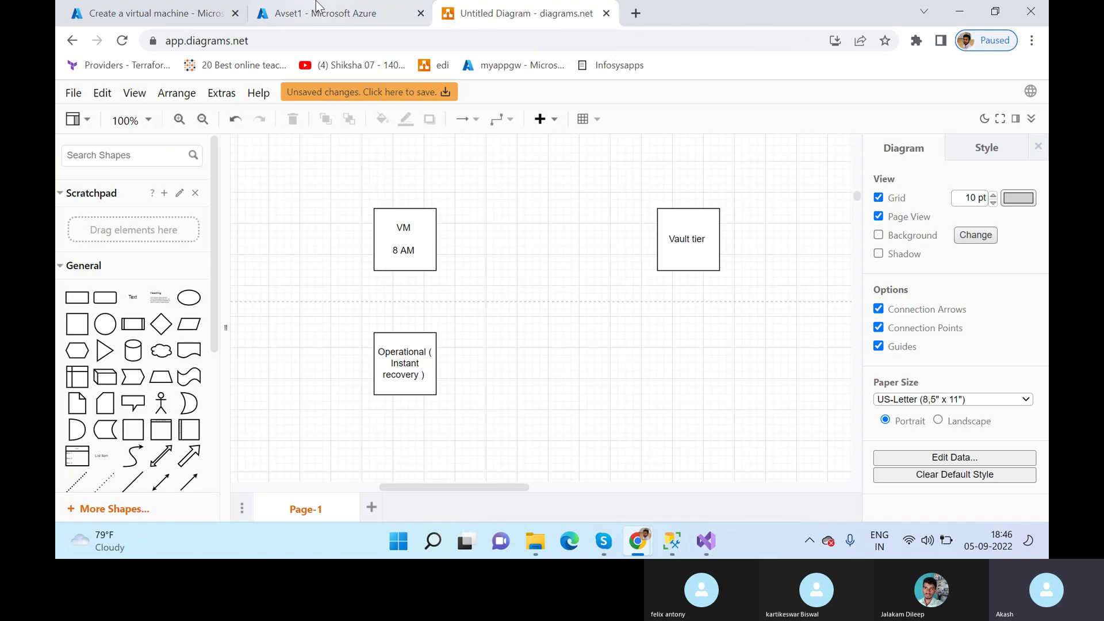
pyautogui.click(321, 16)
pyautogui.click(895, 384)
pyautogui.moveTo(888, 400); pyautogui.dragTo(966, 412)
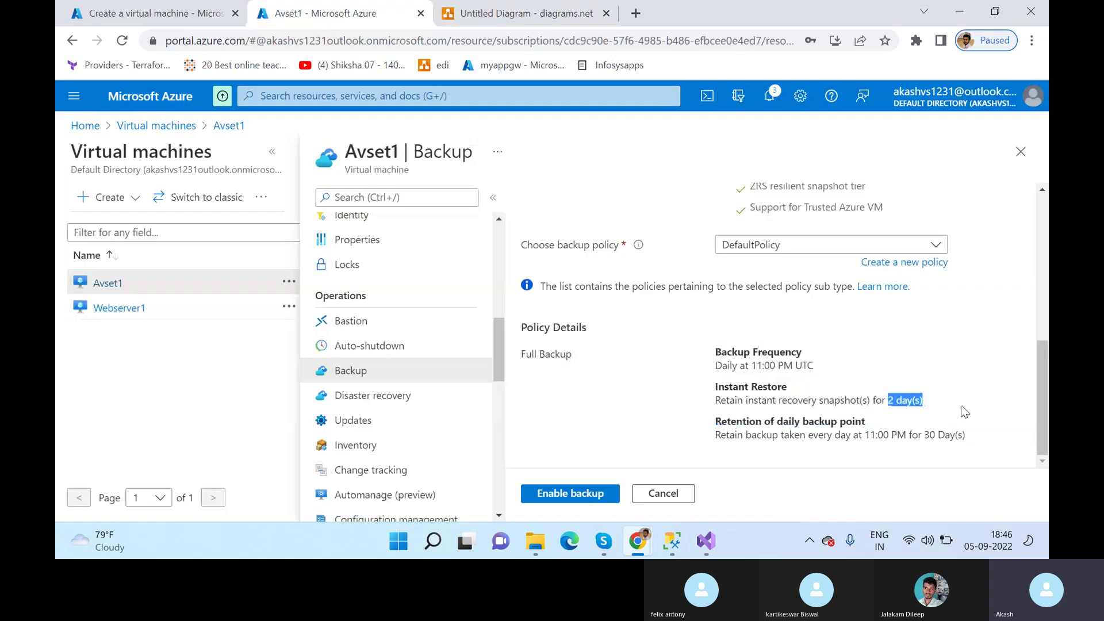
pyautogui.click(887, 436)
pyautogui.moveTo(993, 440); pyautogui.dragTo(697, 354)
pyautogui.click(742, 427)
pyautogui.moveTo(719, 435); pyautogui.dragTo(982, 430)
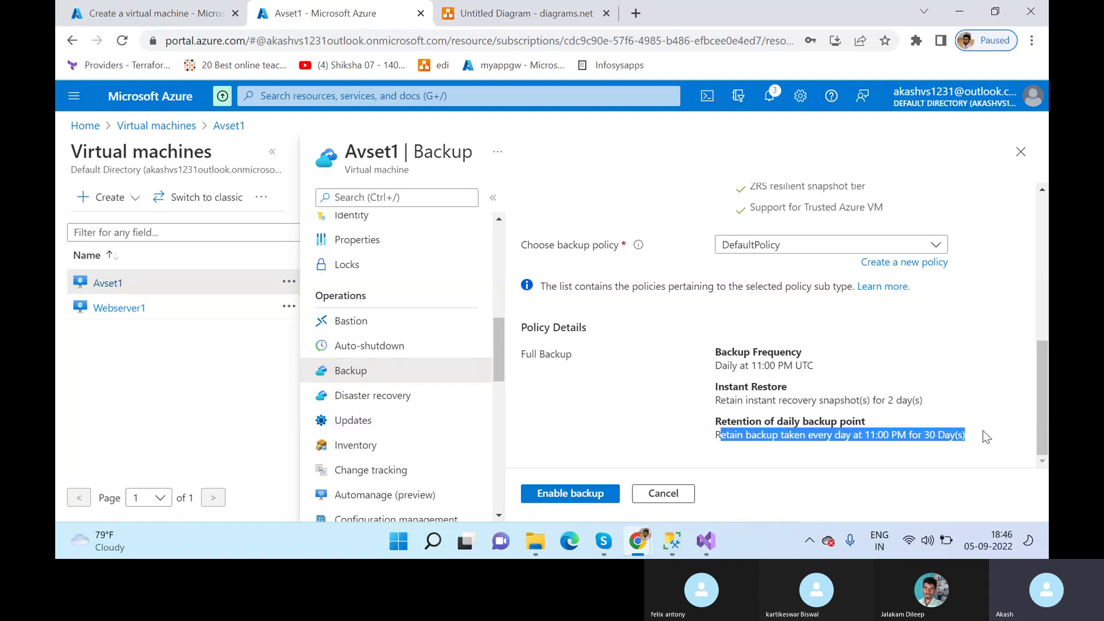
pyautogui.click(783, 454)
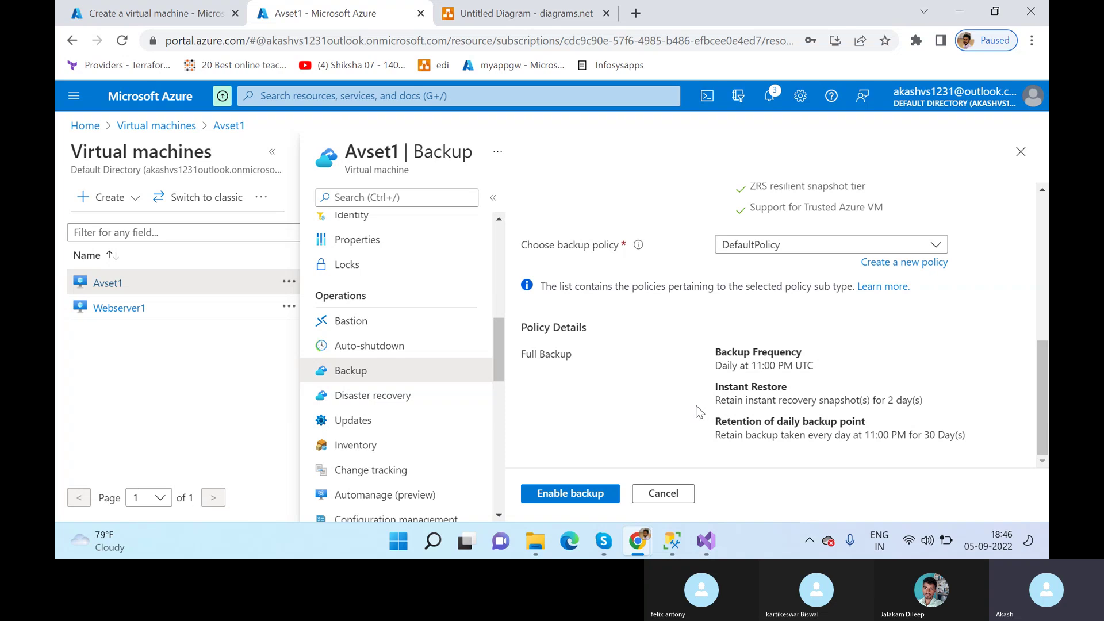
# Step: Check the tier diagram again and highlight all of DefaultPolicy's frequency, instant restore and retention details
pyautogui.click(517, 13)
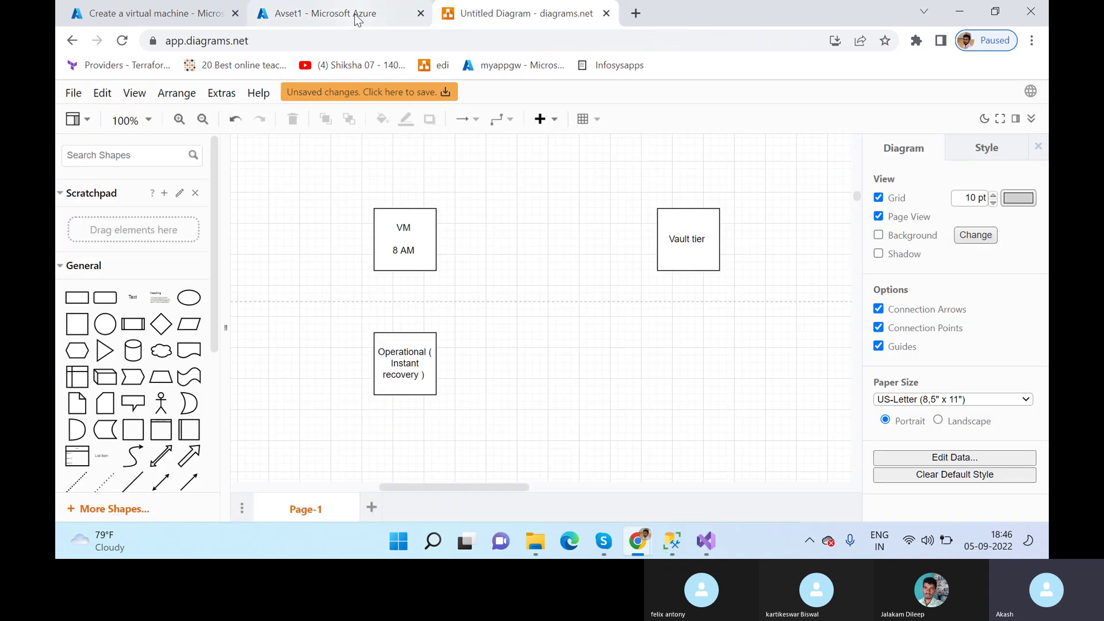
pyautogui.click(339, 13)
pyautogui.moveTo(979, 438); pyautogui.dragTo(543, 384)
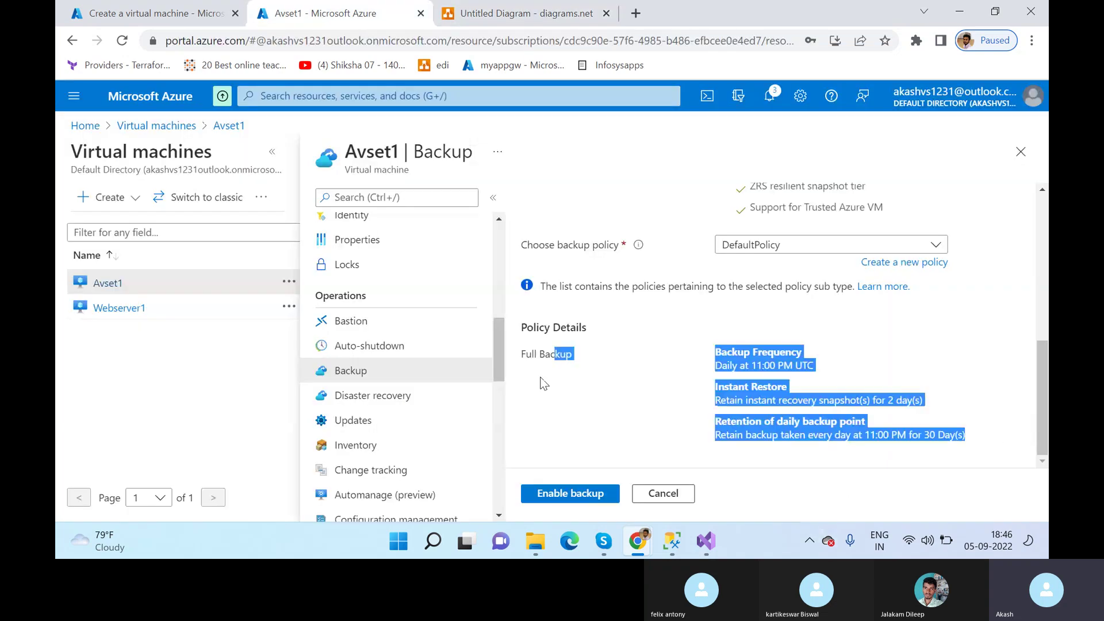
pyautogui.click(846, 396)
pyautogui.moveTo(706, 345); pyautogui.dragTo(1009, 452)
pyautogui.click(776, 428)
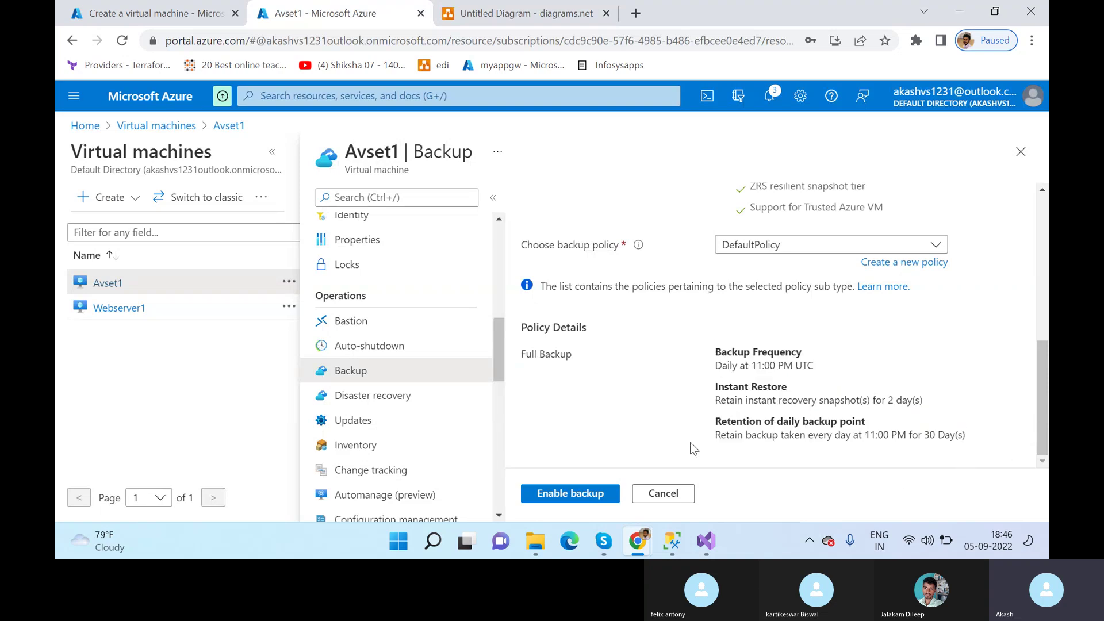
# Step: Switch the Recovery Services vault to Create new and inspect the vault, resource group and daily policy it proposes
pyautogui.scroll(6, 694, 449)
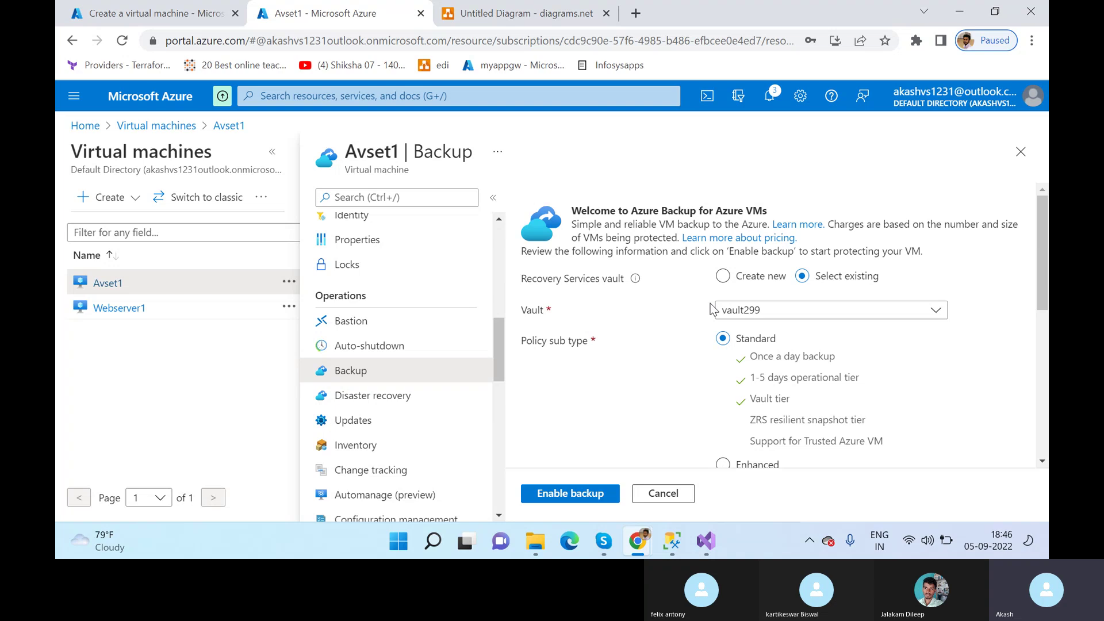
pyautogui.scroll(-3, 609, 327)
pyautogui.scroll(3, 541, 322)
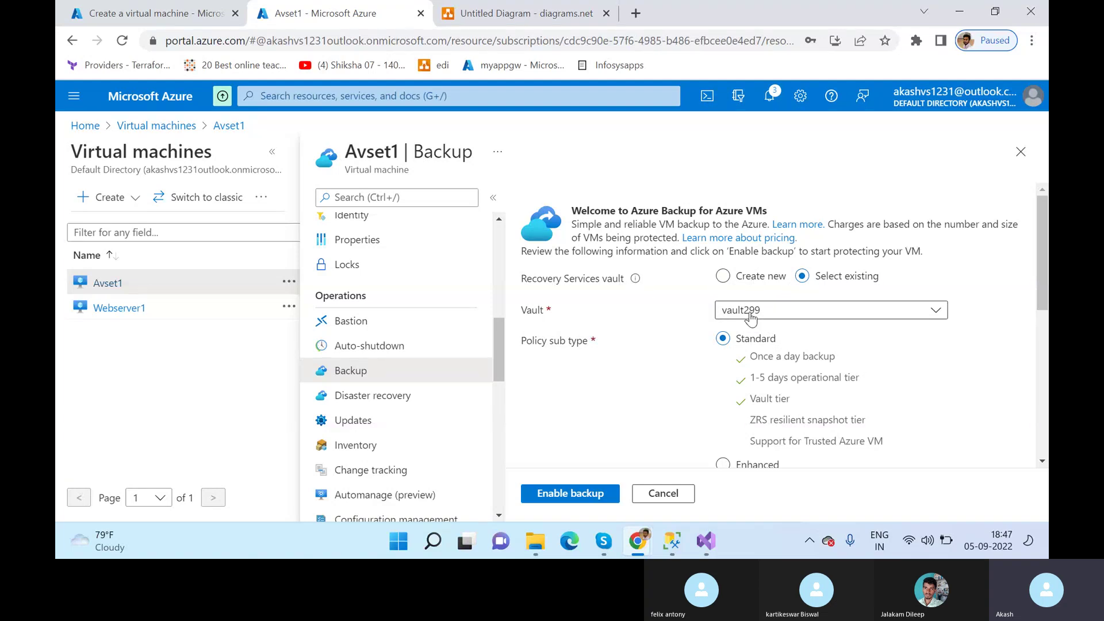
pyautogui.click(763, 278)
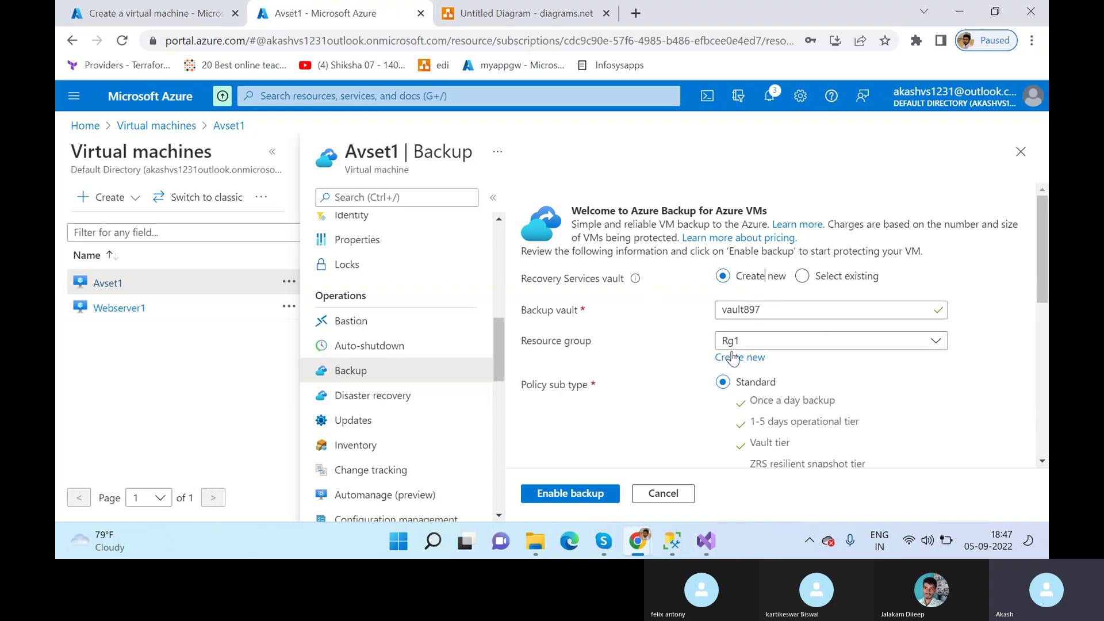
pyautogui.scroll(-4, 748, 334)
pyautogui.scroll(-3, 743, 267)
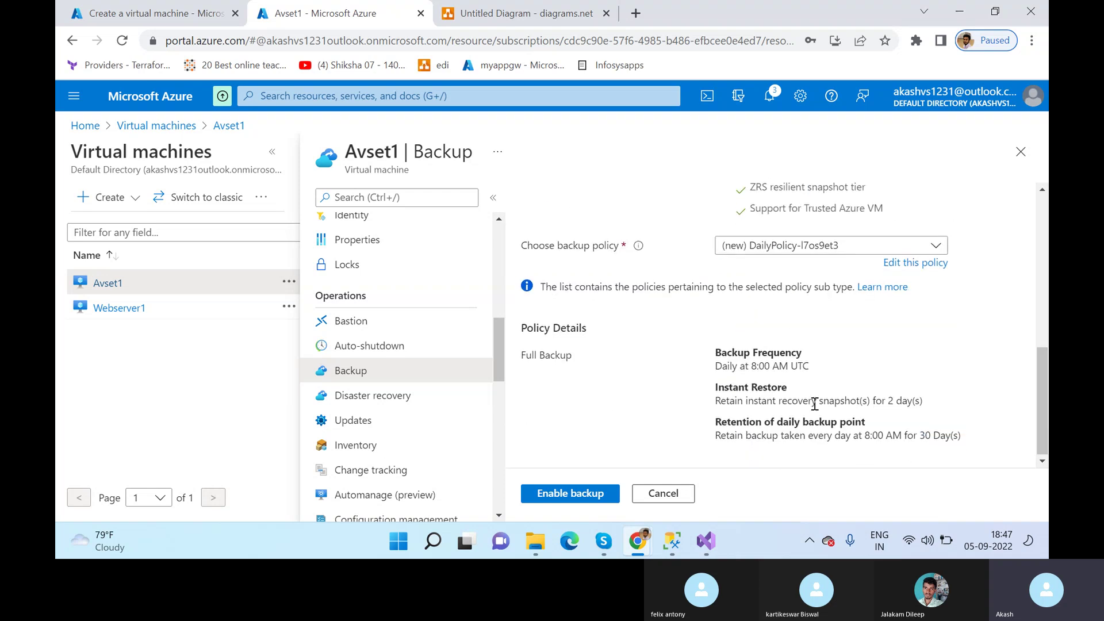
pyautogui.scroll(10, 825, 379)
# Step: Select the existing vault299 and enable backup for Avset1 with the Standard sub type and DefaultPolicy
pyautogui.click(818, 285)
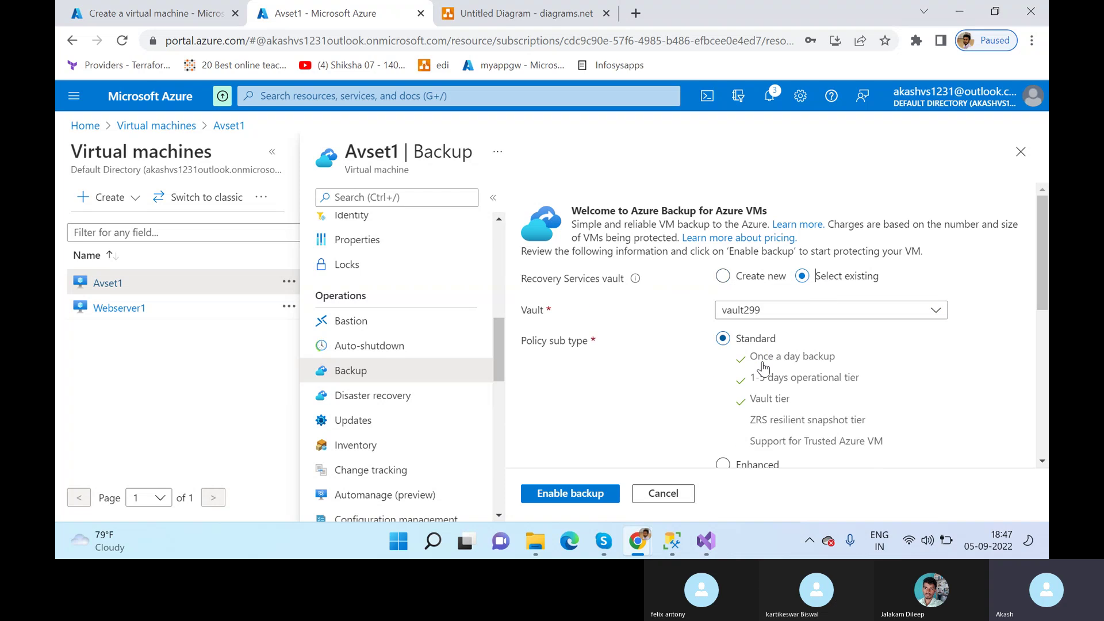
pyautogui.scroll(-5, 702, 374)
pyautogui.click(585, 498)
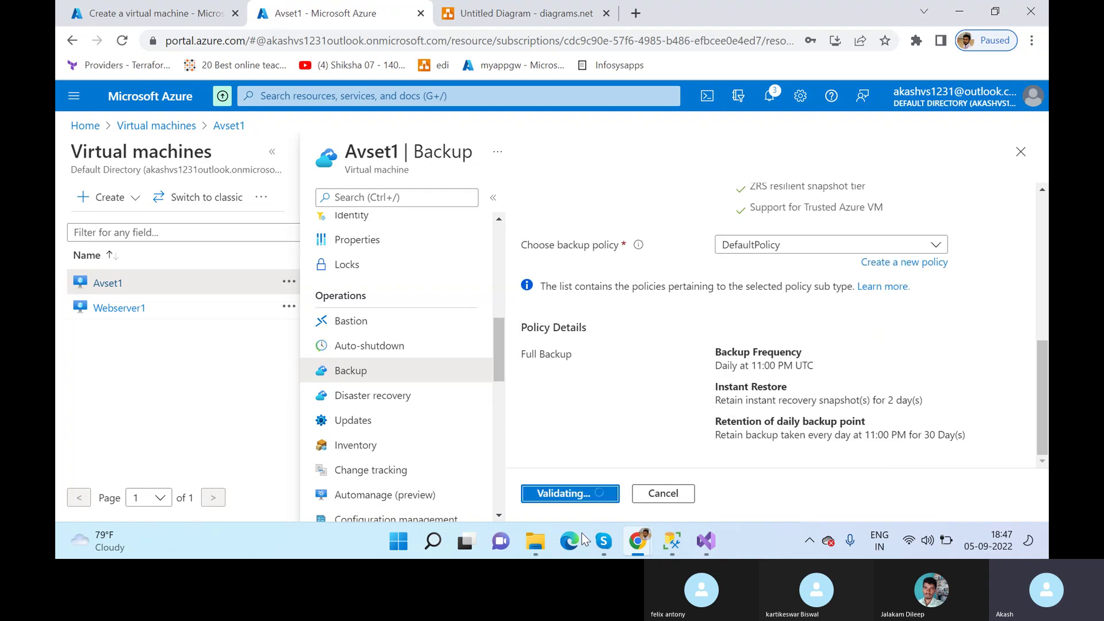
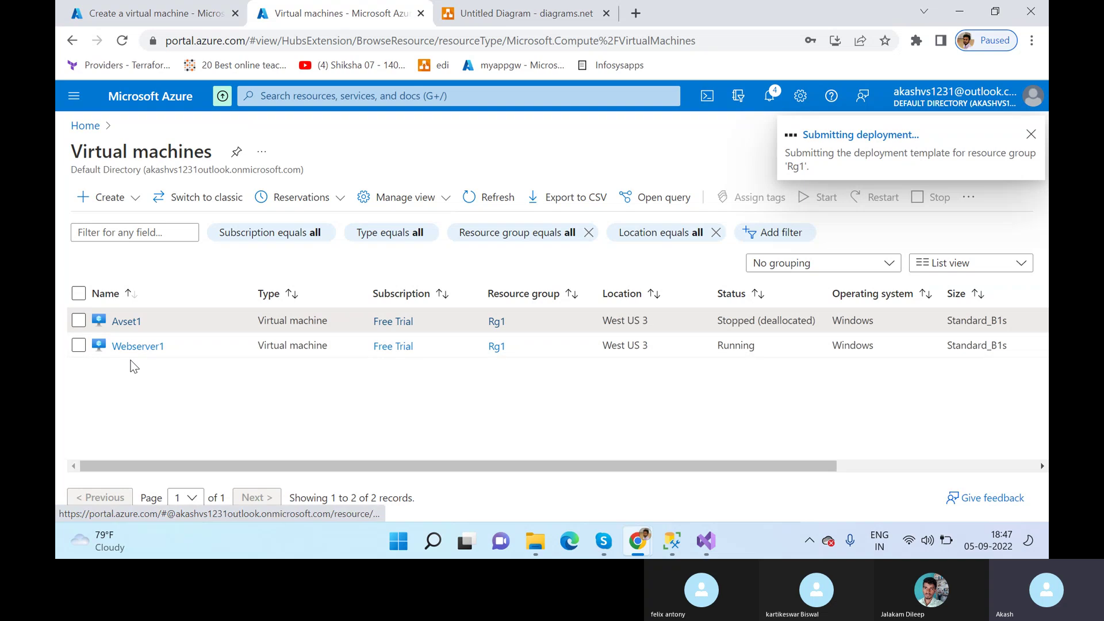
# Step: Return to the virtual machines list from the portal home, open Webserver1 and browse its Operations, Monitoring and Help options
pyautogui.click(138, 346)
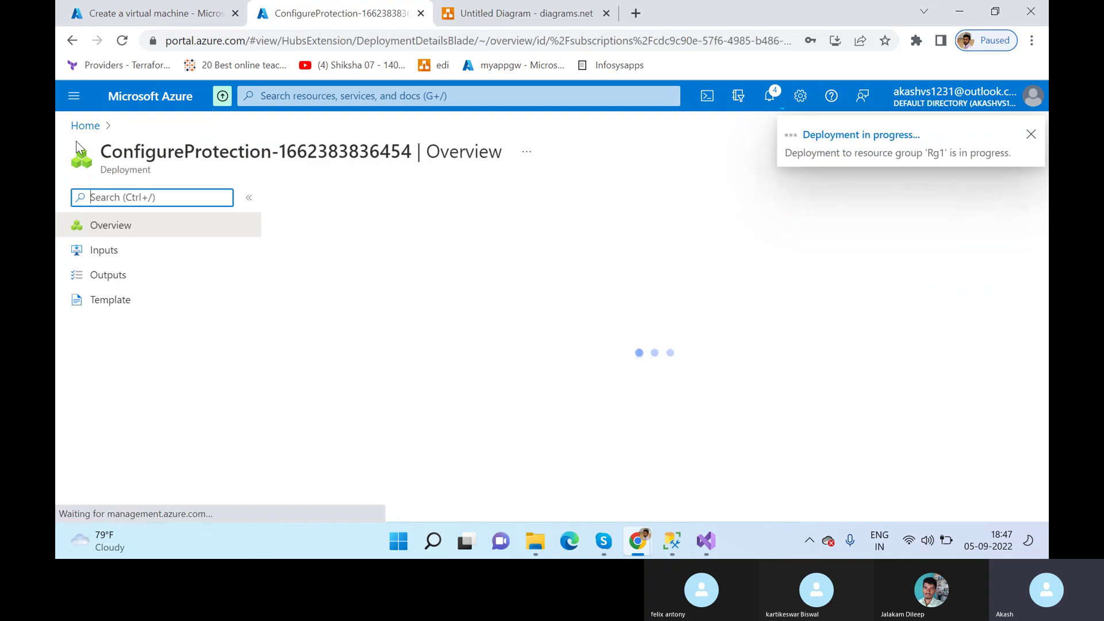
pyautogui.click(92, 132)
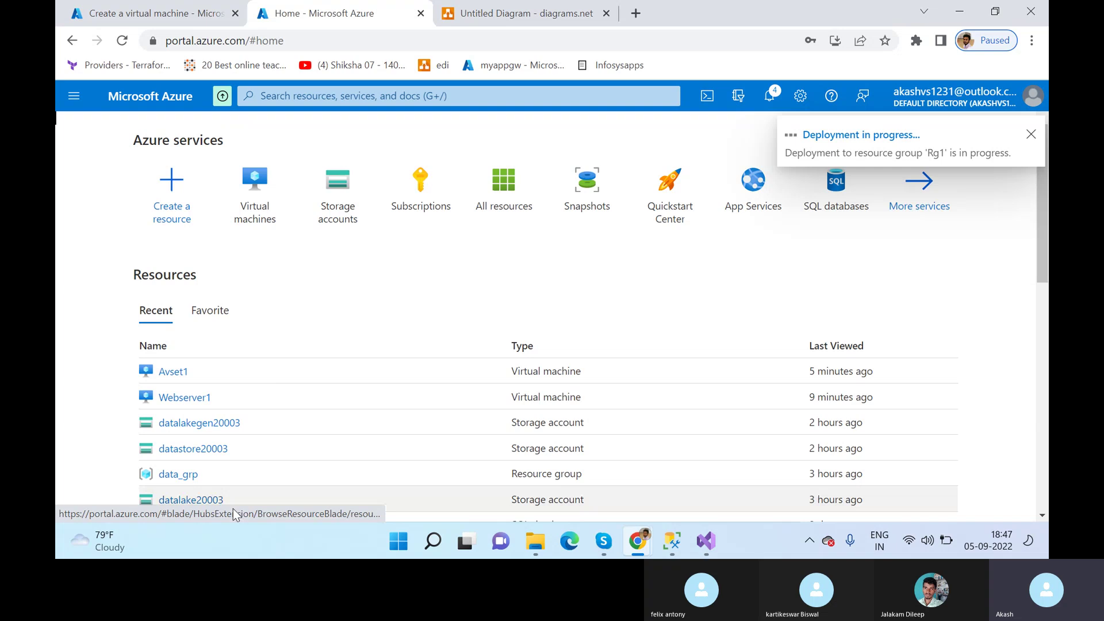
pyautogui.click(254, 185)
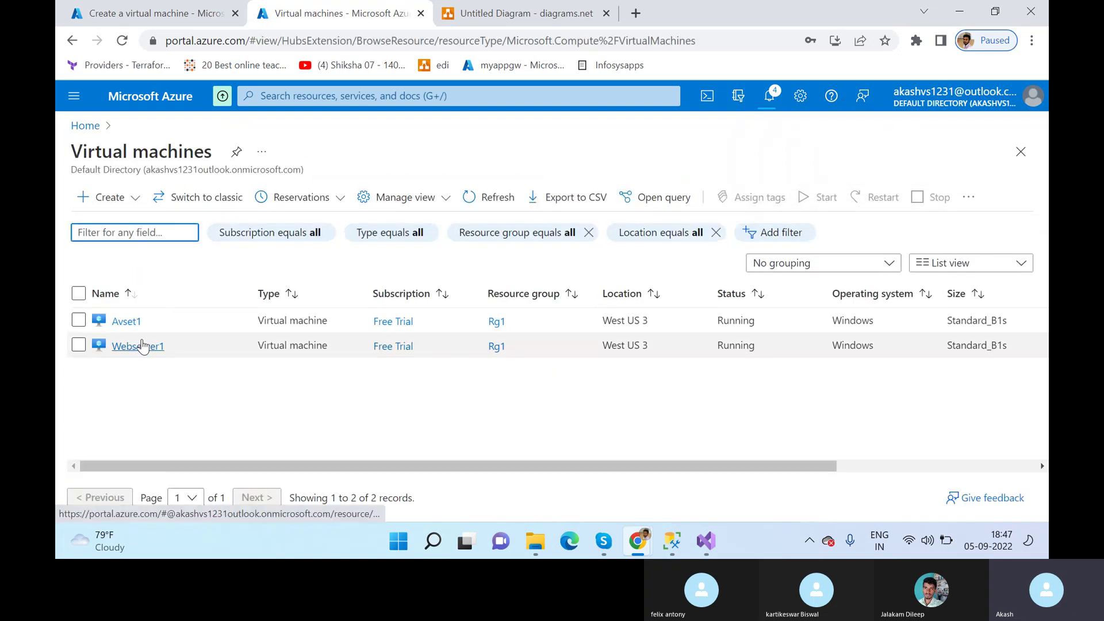
pyautogui.click(151, 346)
pyautogui.scroll(-5, 386, 423)
pyautogui.scroll(-5, 385, 423)
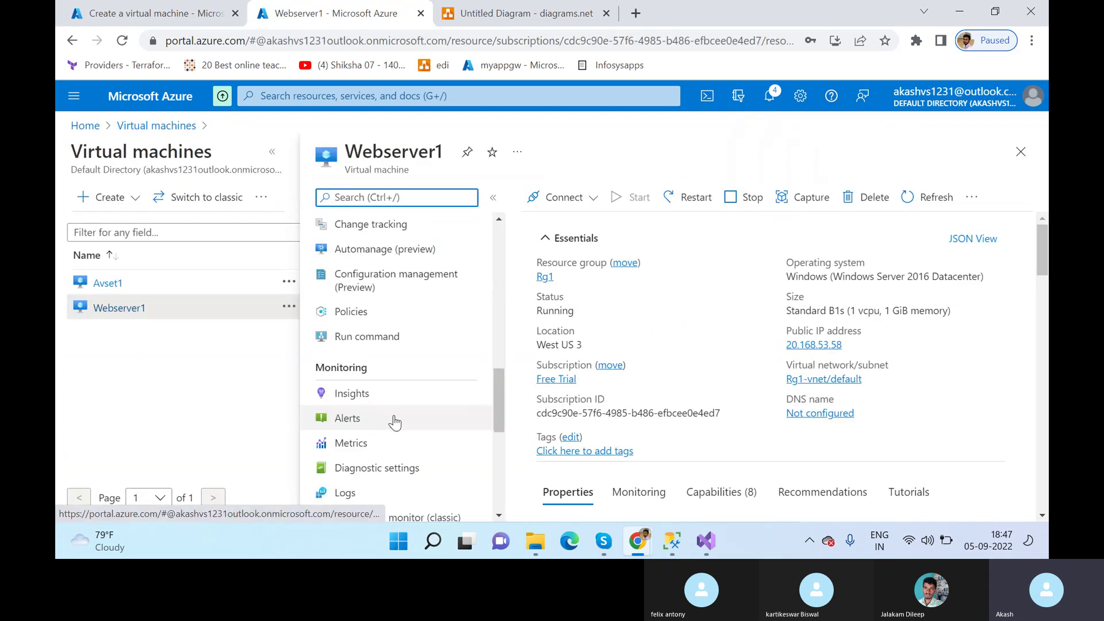
pyautogui.scroll(-6, 394, 423)
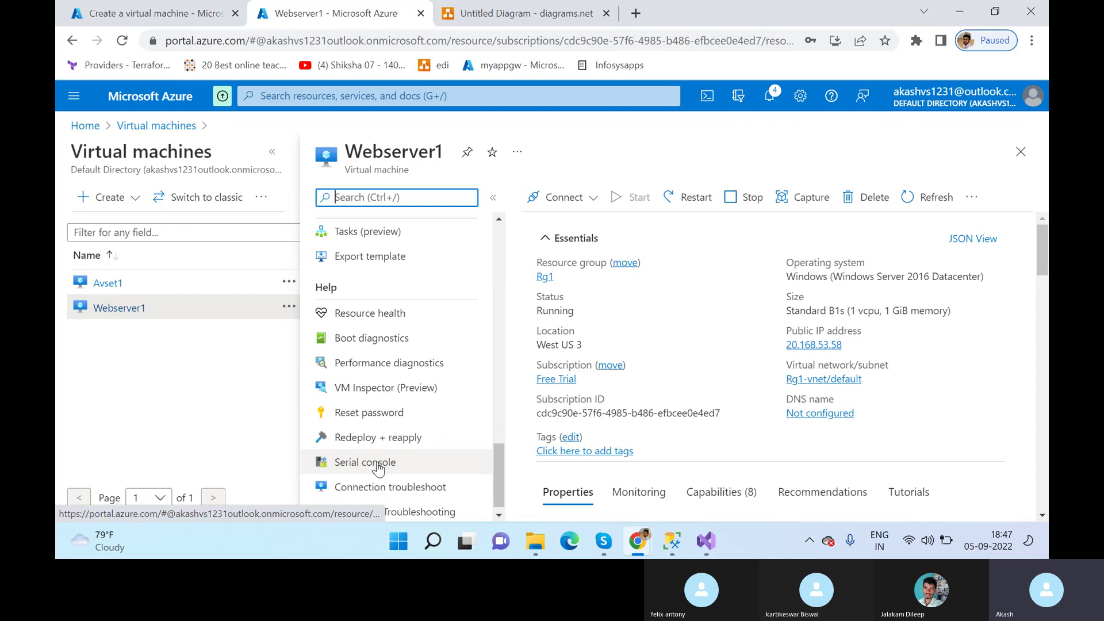
pyautogui.scroll(10, 377, 463)
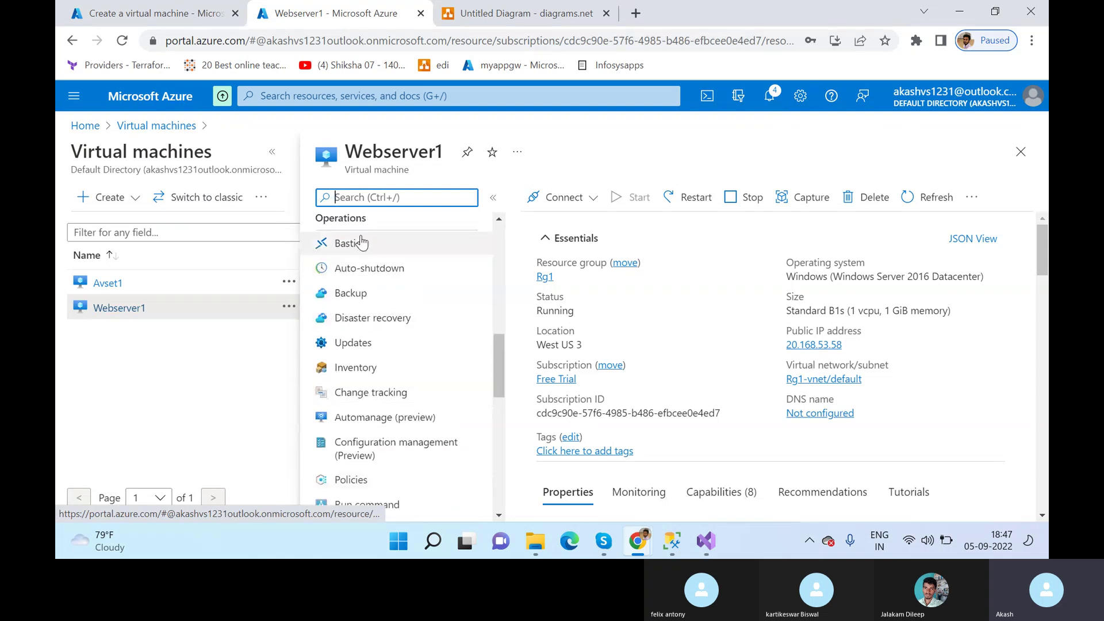
# Step: Open Webserver1's backup page and review its vault, policy and list of recovery points
pyautogui.click(350, 293)
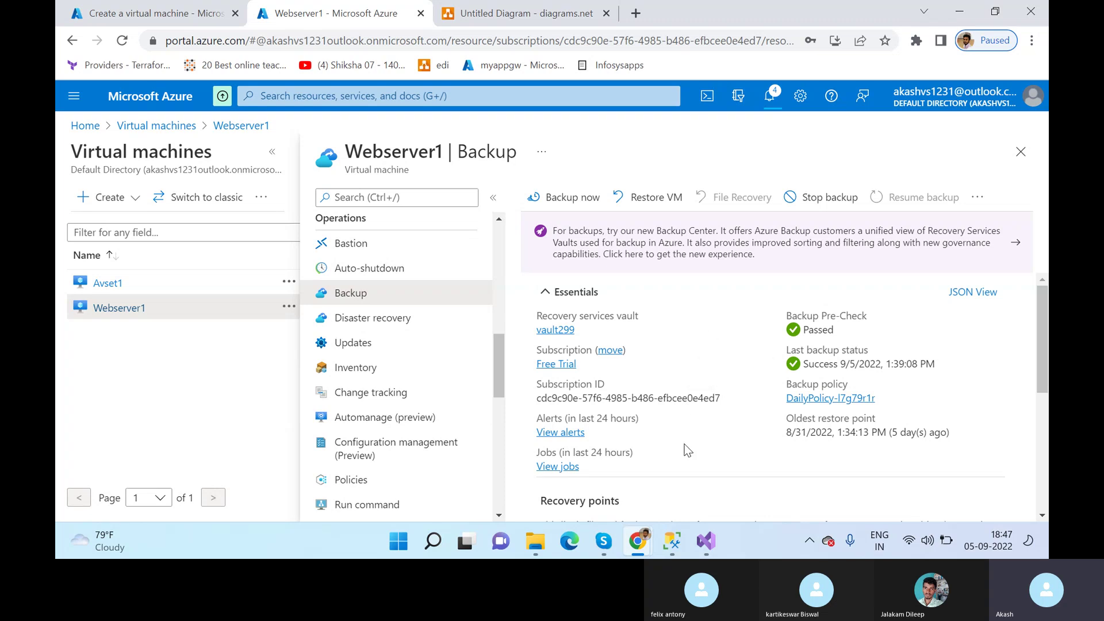
pyautogui.scroll(-5, 702, 427)
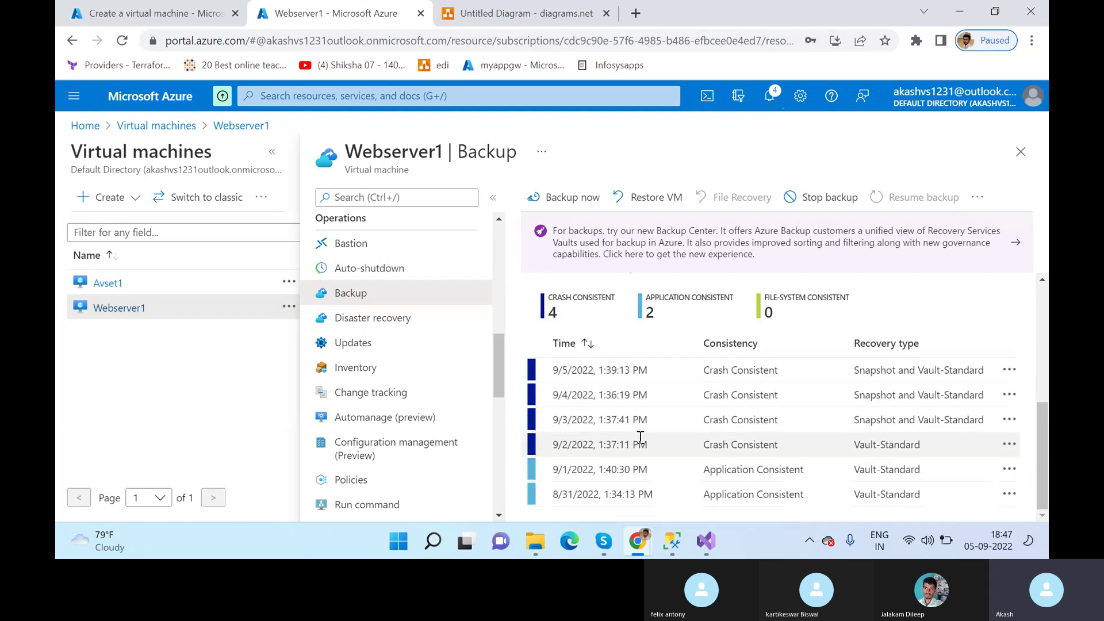
# Step: Search the portal for Recovery Services vaults and open vault299
pyautogui.click(381, 90)
pyautogui.write('r')
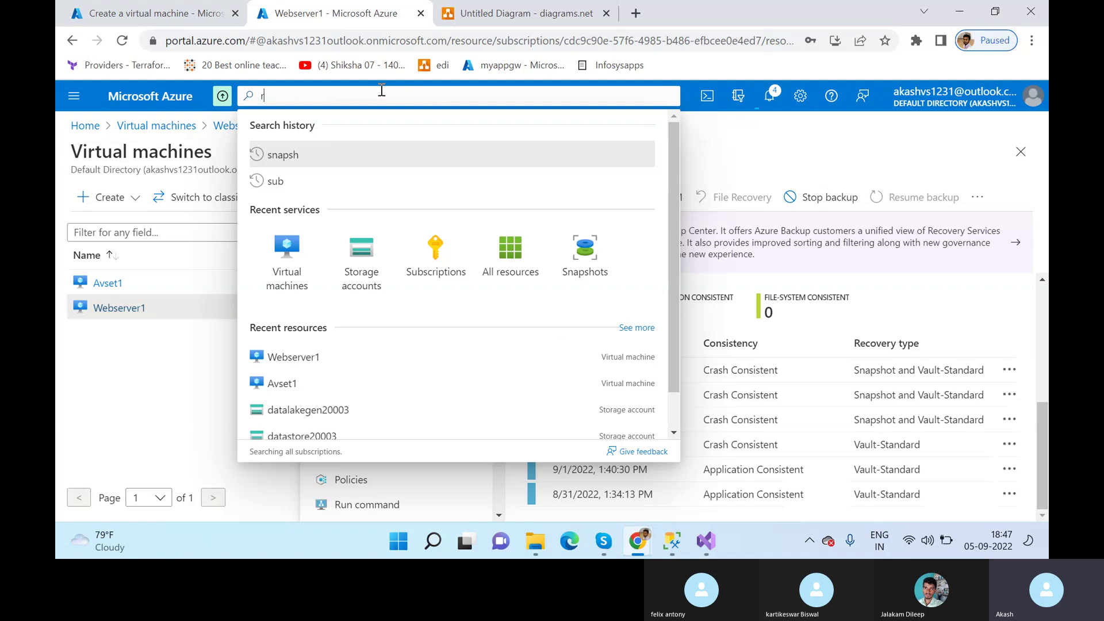
pyautogui.write('ecvo')
pyautogui.press('BackSpace')
pyautogui.press('BackSpace')
pyautogui.write('over')
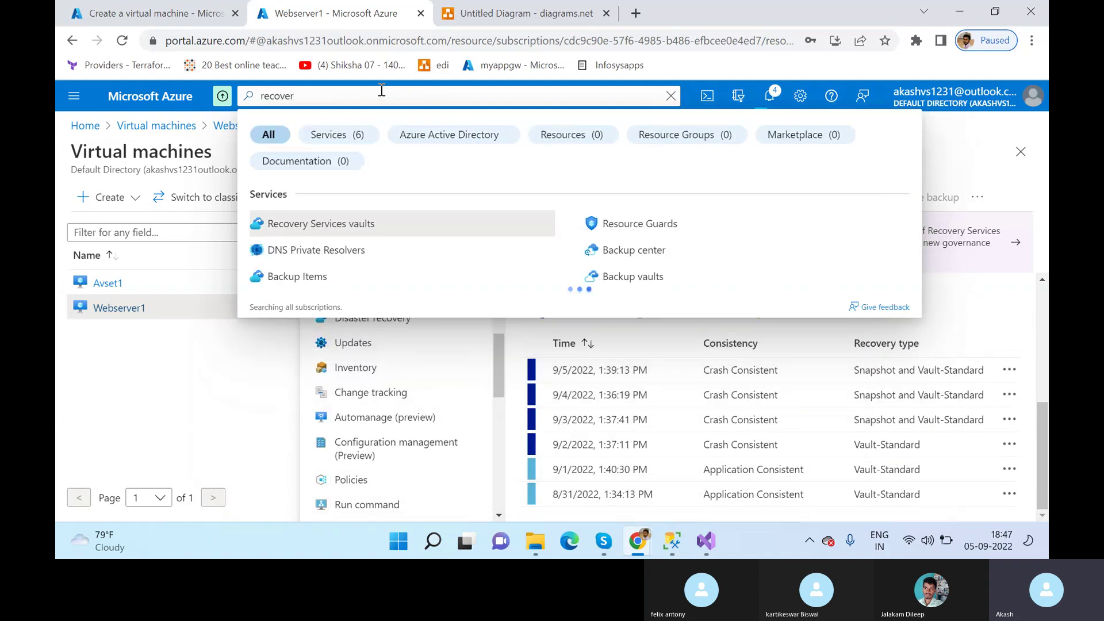
pyautogui.press('Return')
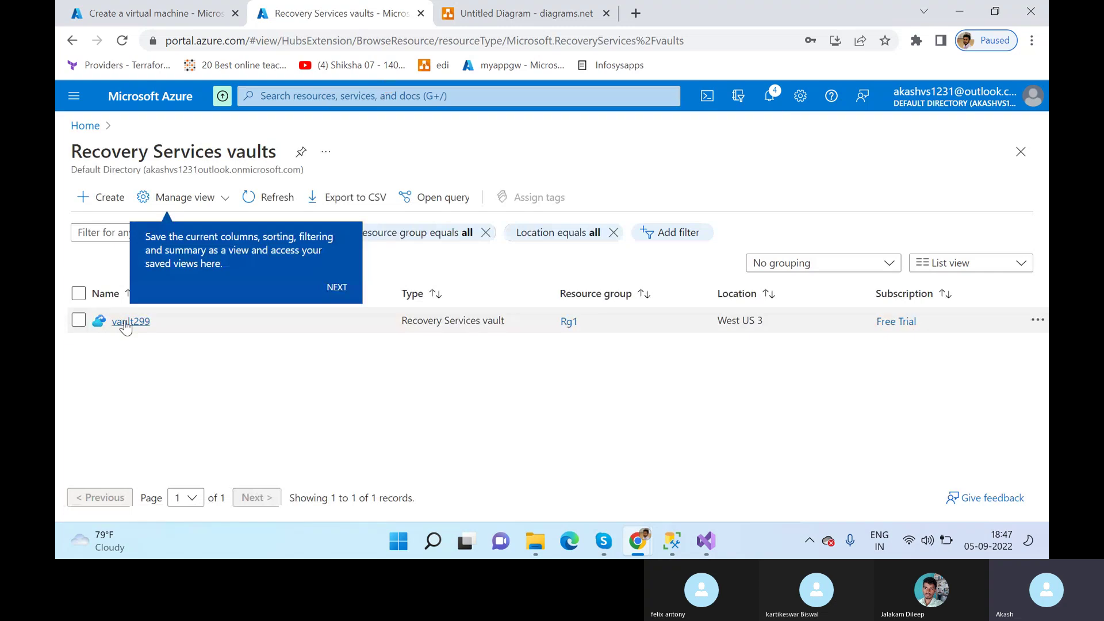
pyautogui.click(136, 324)
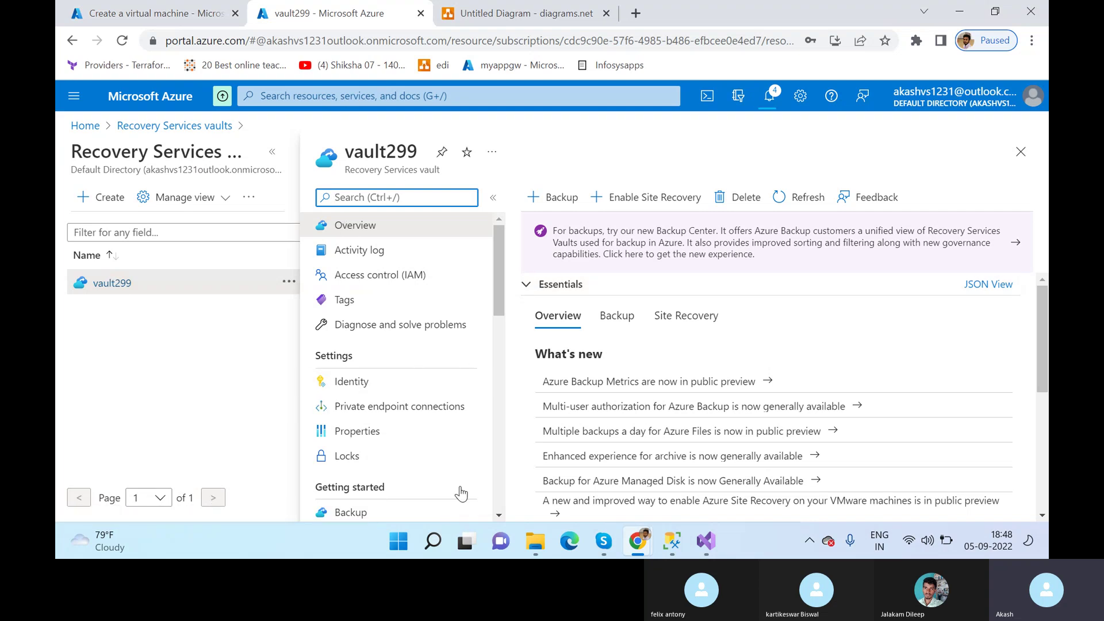
# Step: Open vault299's backup items and review the item count for each backup management type
pyautogui.scroll(-1, 443, 396)
pyautogui.scroll(-3, 379, 436)
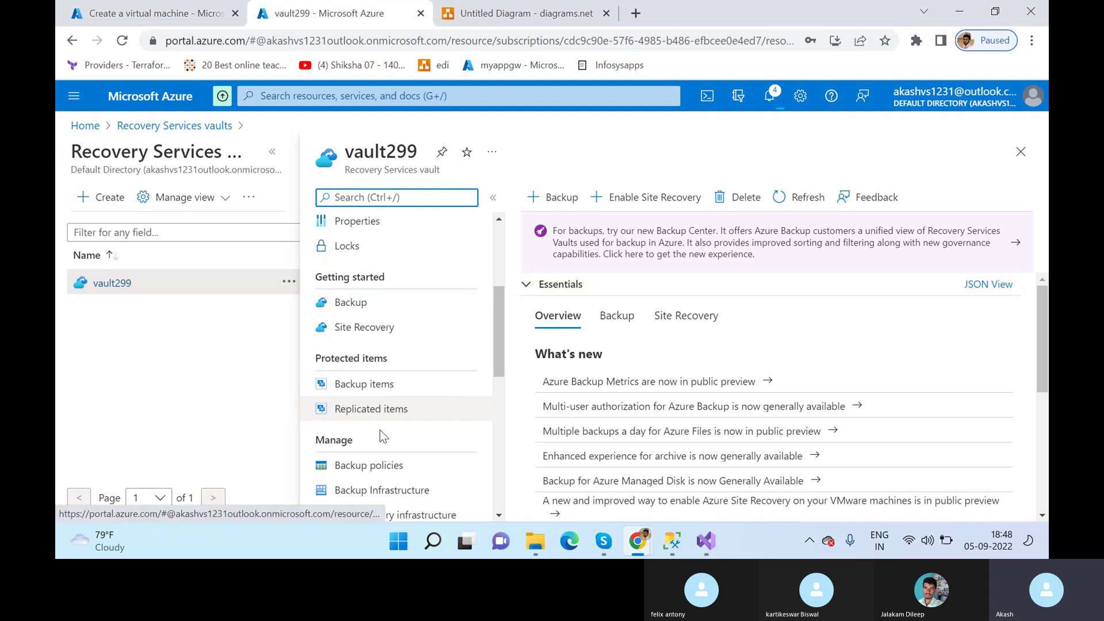
pyautogui.click(365, 284)
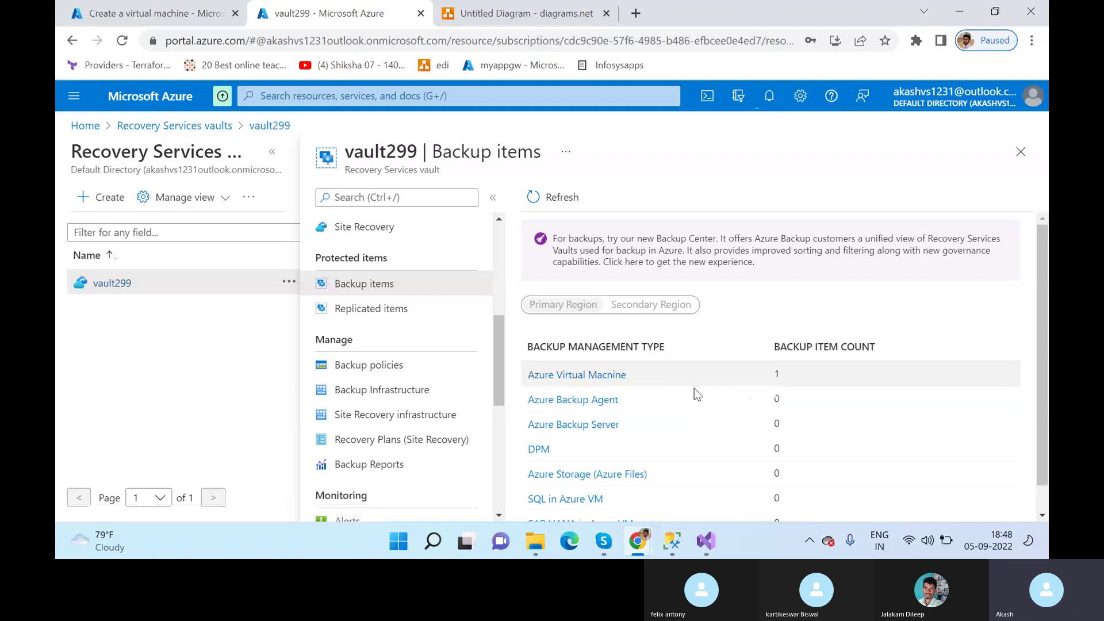
pyautogui.scroll(-1, 695, 391)
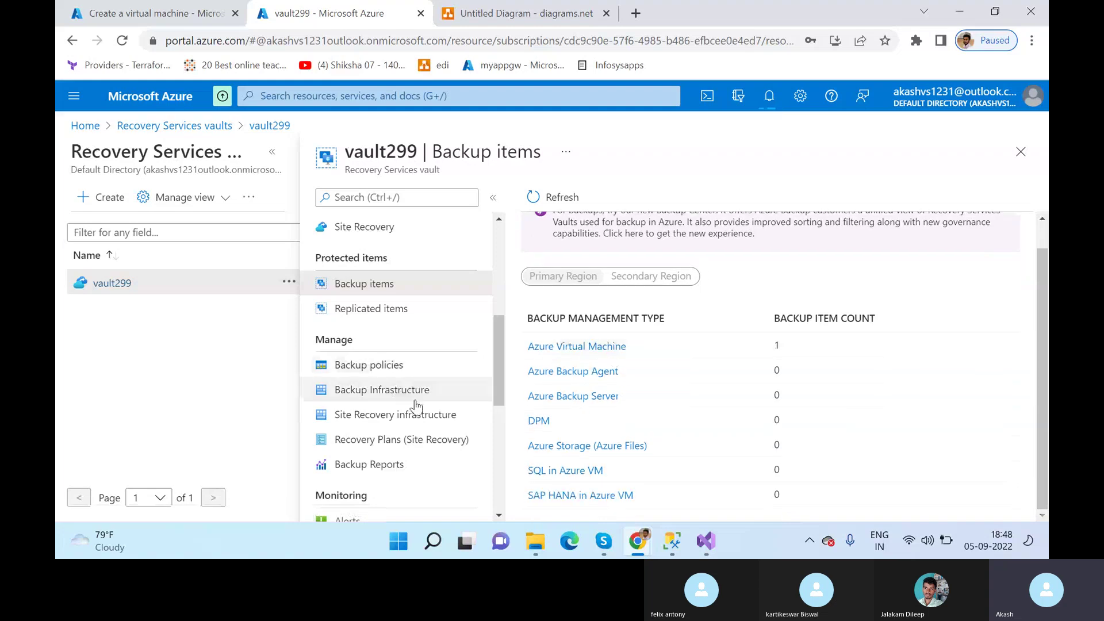
# Step: Open vault299's backup jobs and check the operation and status of the Avset1 and Webserver1 jobs
pyautogui.scroll(-3, 345, 406)
pyautogui.scroll(-1, 393, 374)
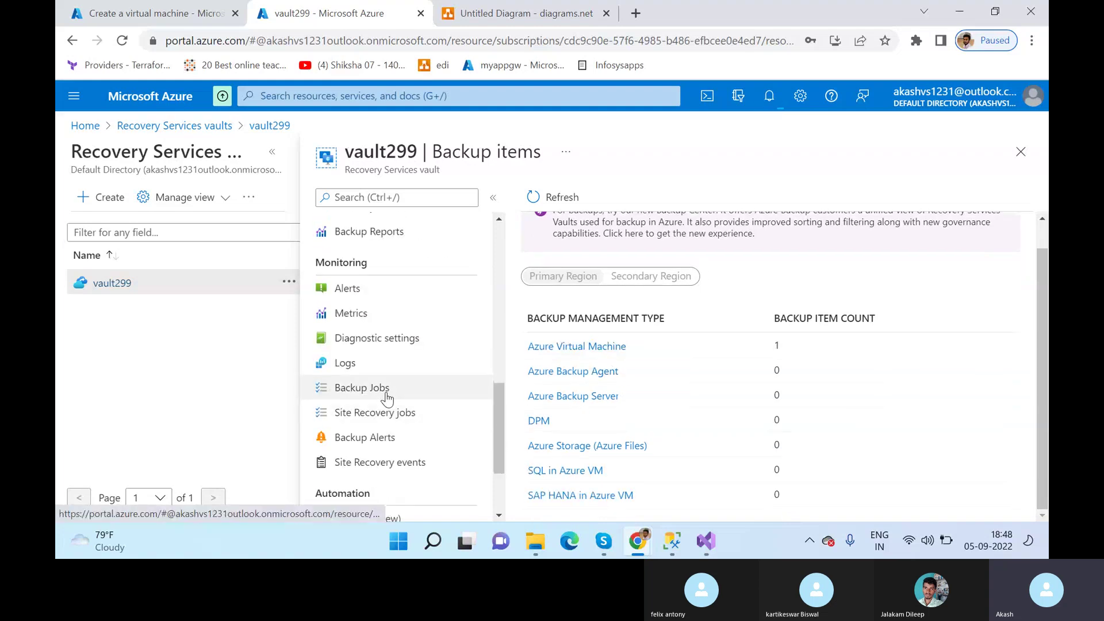
pyautogui.click(382, 392)
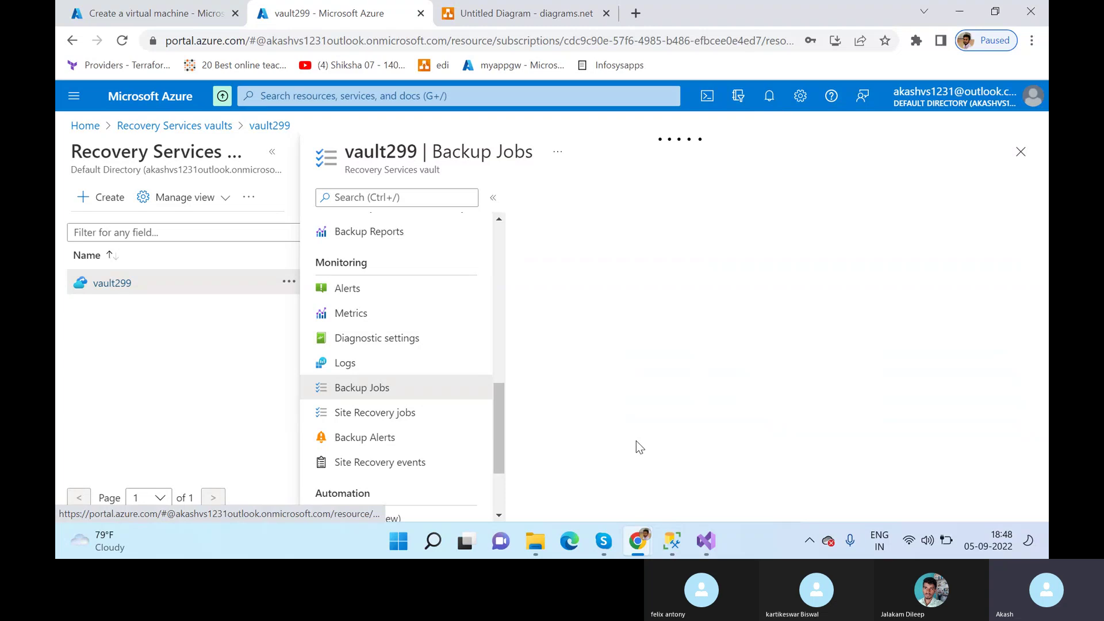
pyautogui.scroll(-1, 612, 453)
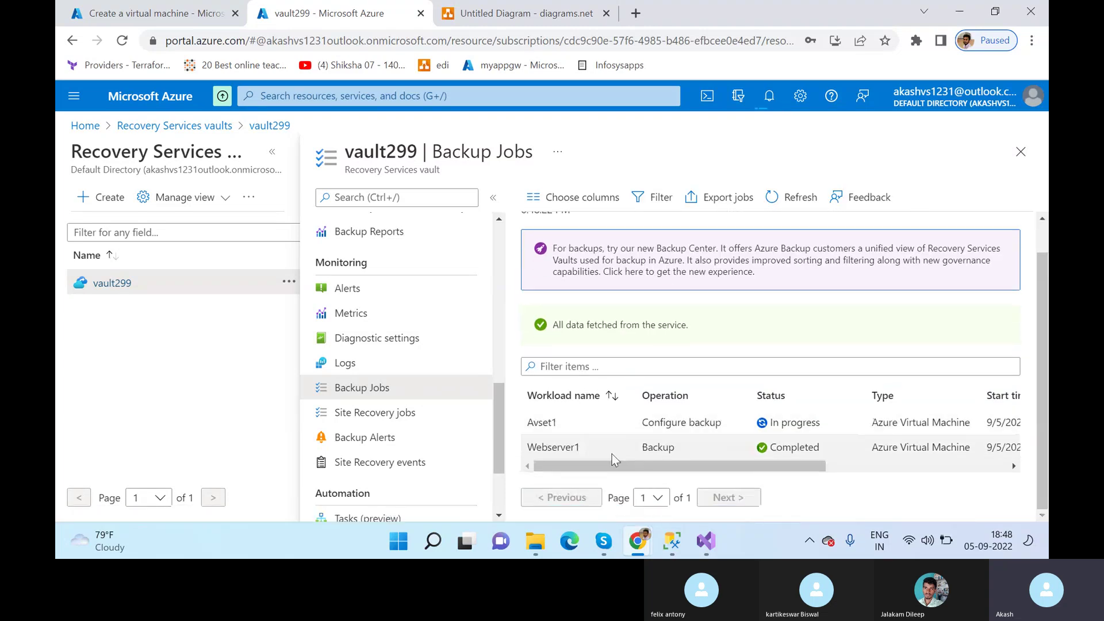
pyautogui.moveTo(610, 467)
pyautogui.mouseDown()
pyautogui.moveTo(840, 467)
pyautogui.moveTo(610, 467)
pyautogui.mouseUp()
pyautogui.scroll(1, 650, 202)
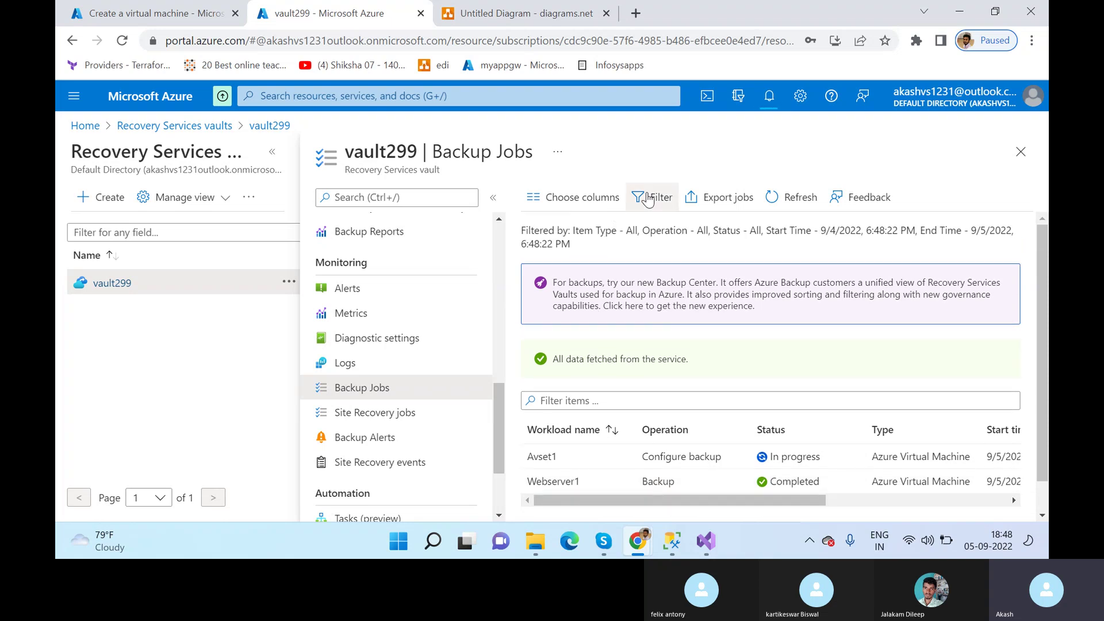
# Step: Filter the backup jobs to a start date of 08/31/2022
pyautogui.click(649, 199)
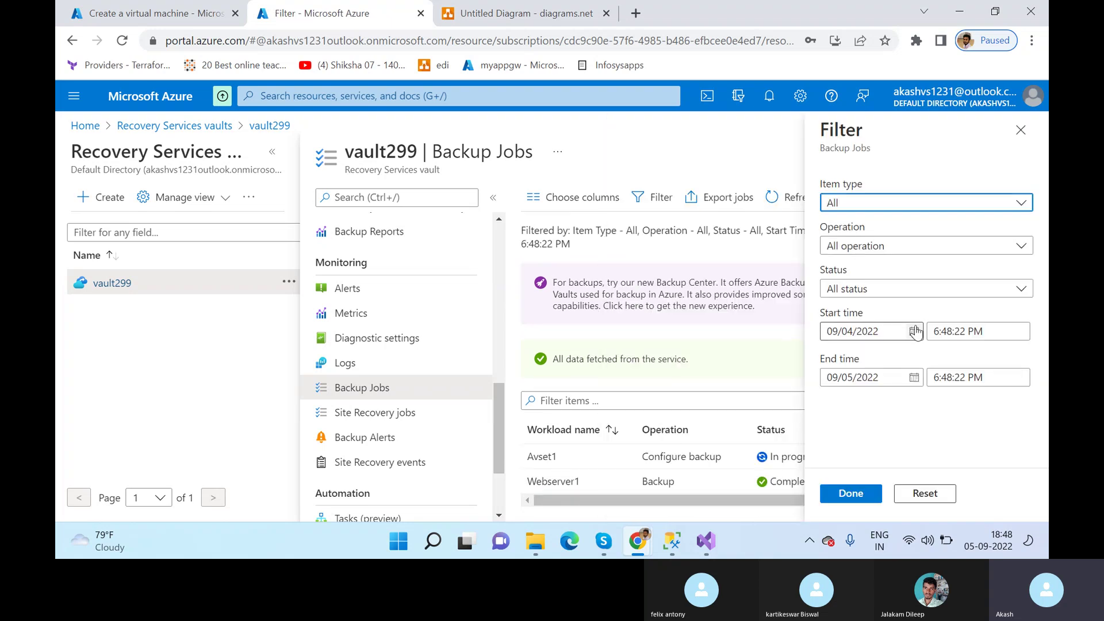
pyautogui.click(915, 332)
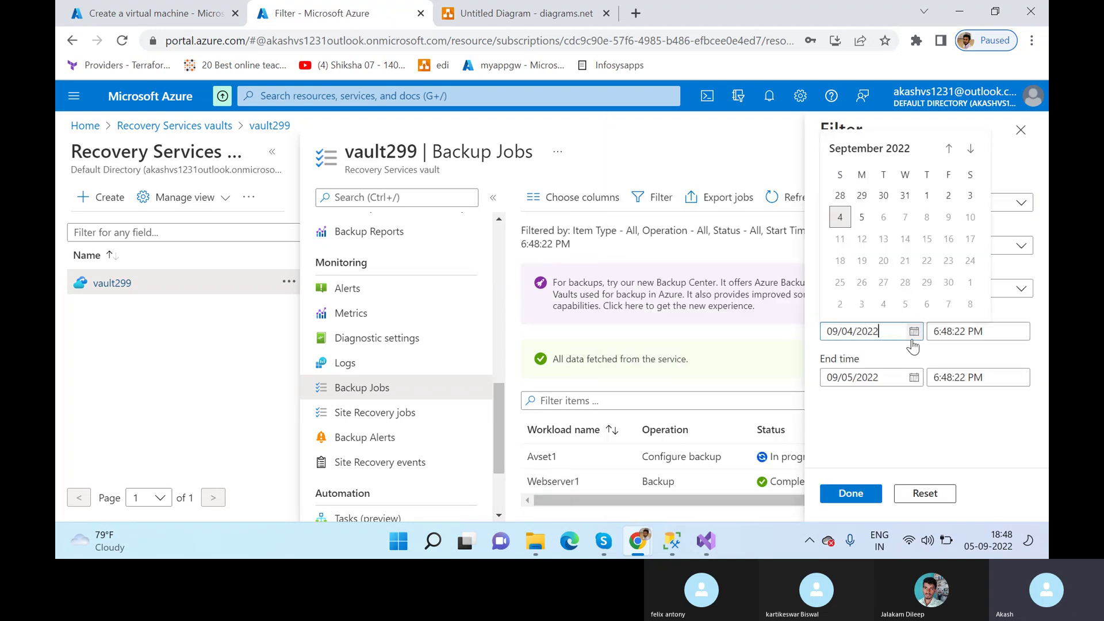
pyautogui.click(906, 195)
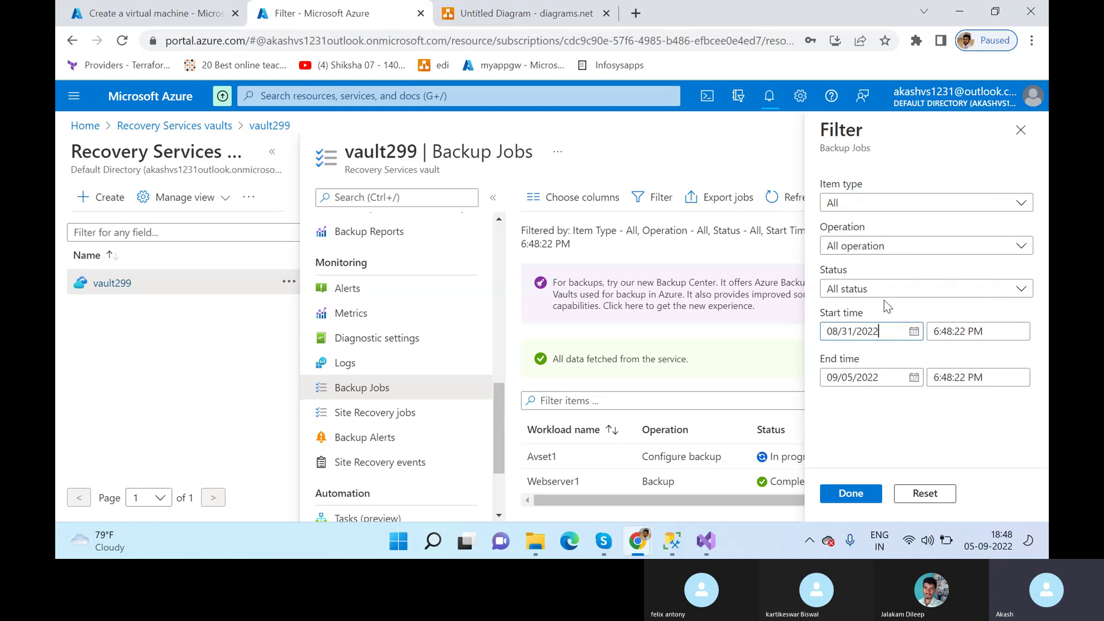
pyautogui.click(851, 495)
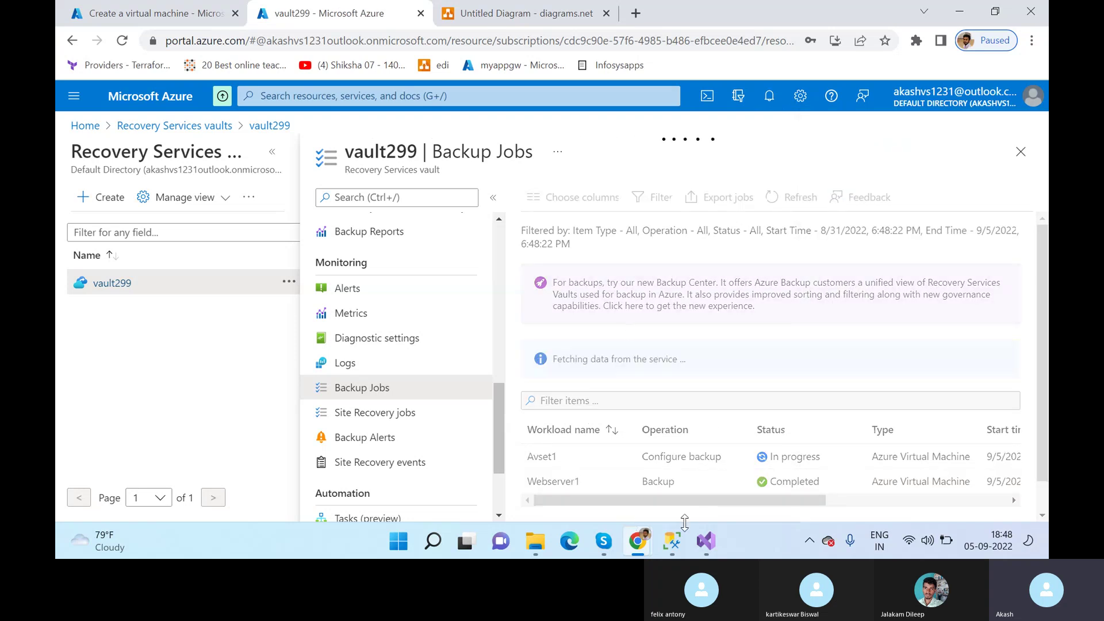
# Step: Go through Webserver1's daily backup jobs, highlighting the operation of successive entries
pyautogui.scroll(-3, 619, 461)
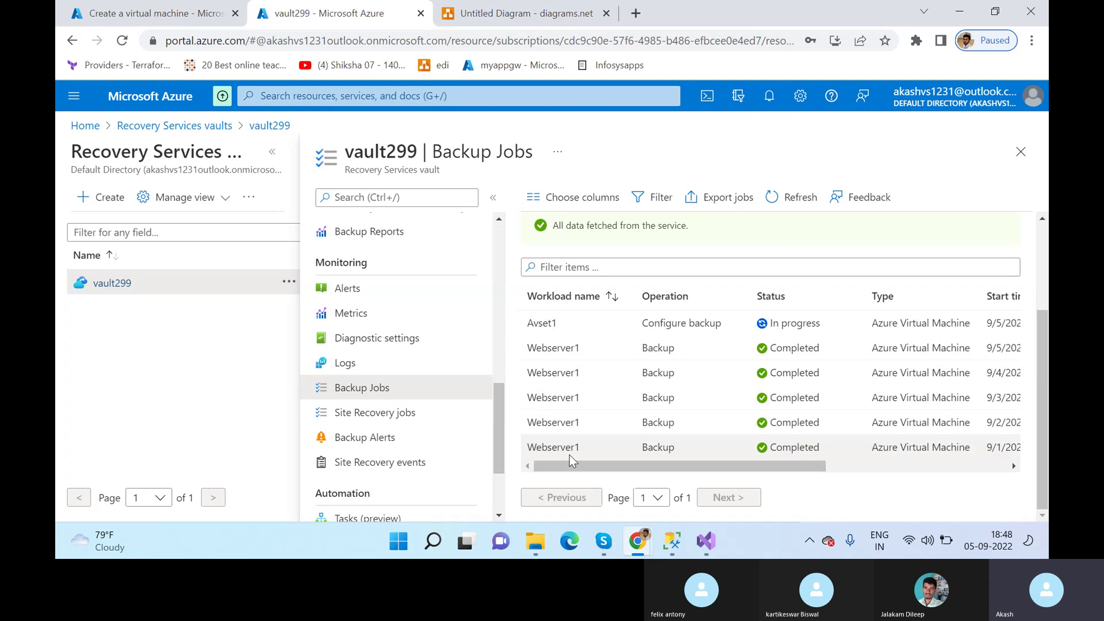
pyautogui.doubleClick(659, 422)
pyautogui.click(636, 403)
pyautogui.doubleClick(655, 397)
pyautogui.doubleClick(659, 373)
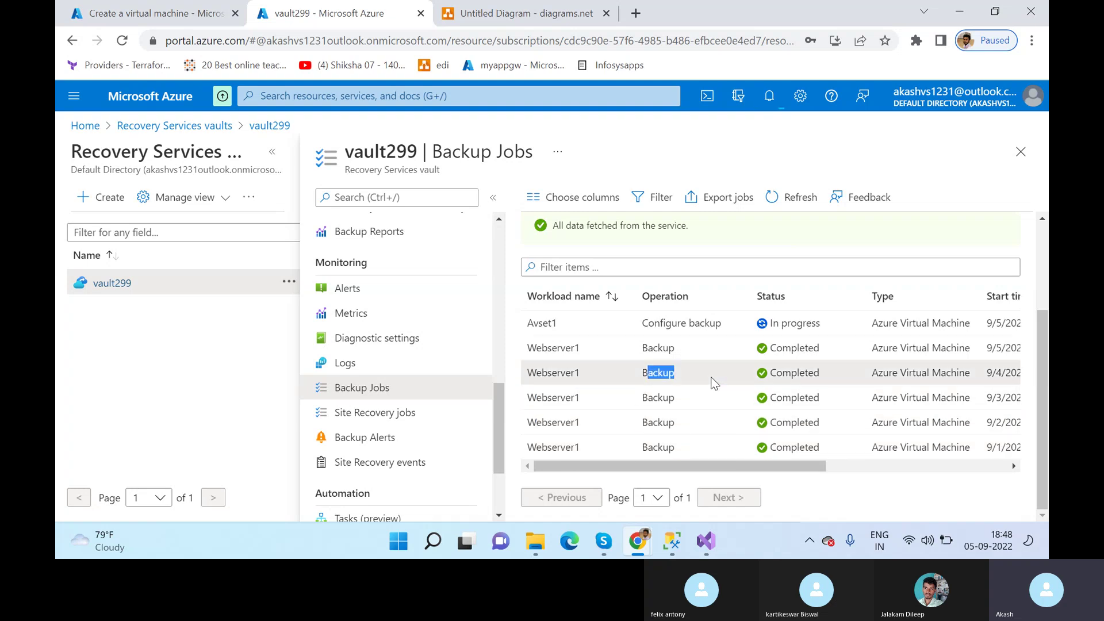
pyautogui.click(647, 348)
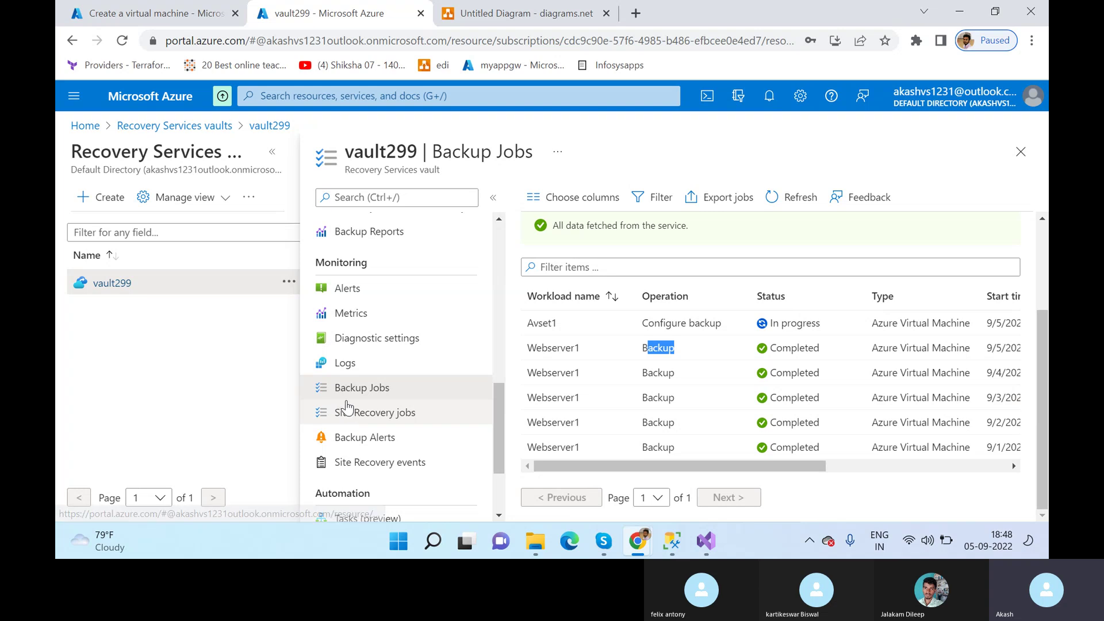
# Step: Open vault299's backup policies to examine the policies with their sub types
pyautogui.scroll(3, 351, 440)
pyautogui.scroll(2, 352, 440)
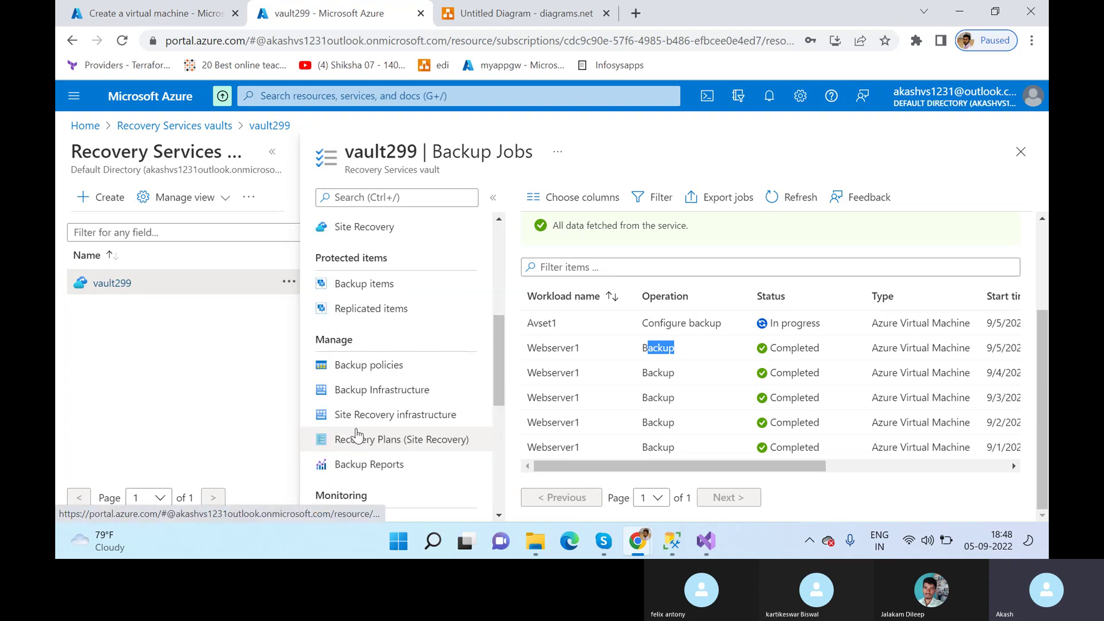
pyautogui.click(383, 371)
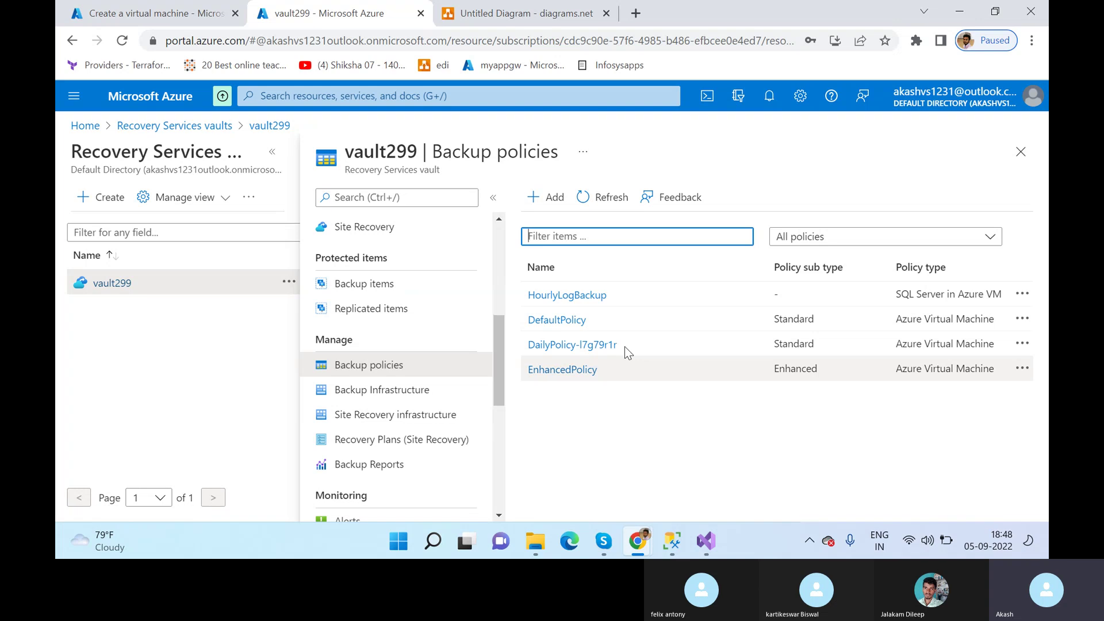
# Step: Duplicate the vault299 browser tab and pick the already signed-in Outlook account to load the portal there
pyautogui.click(153, 12)
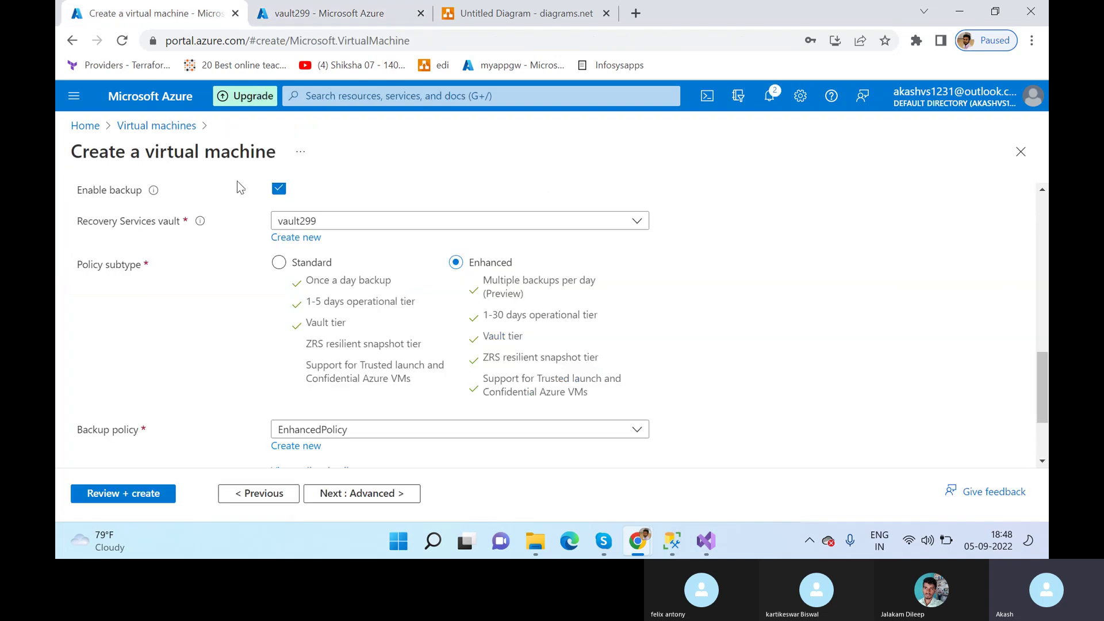
pyautogui.rightClick(315, 6)
pyautogui.click(316, 11)
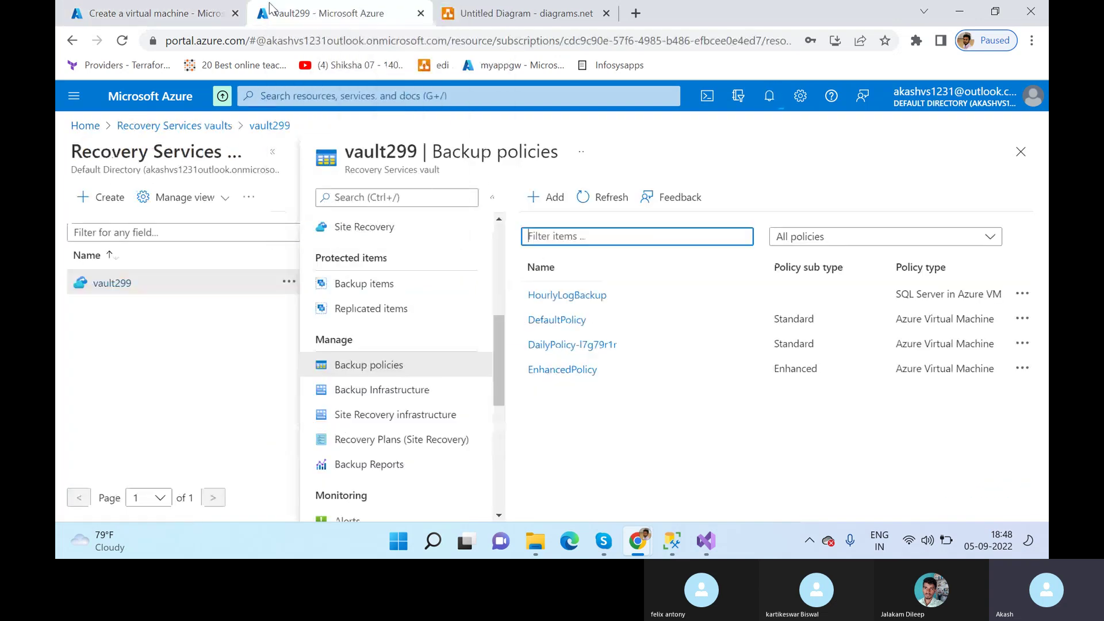
pyautogui.rightClick(315, 12)
pyautogui.press('Escape')
pyautogui.click(321, 119)
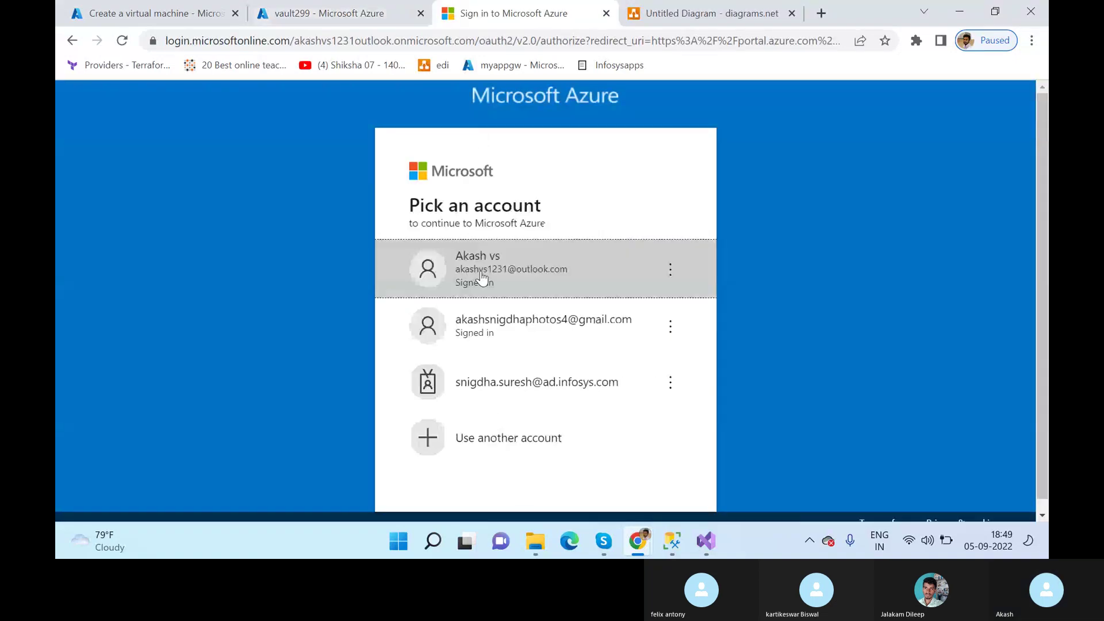
pyautogui.click(483, 279)
pyautogui.click(330, 8)
pyautogui.click(465, 7)
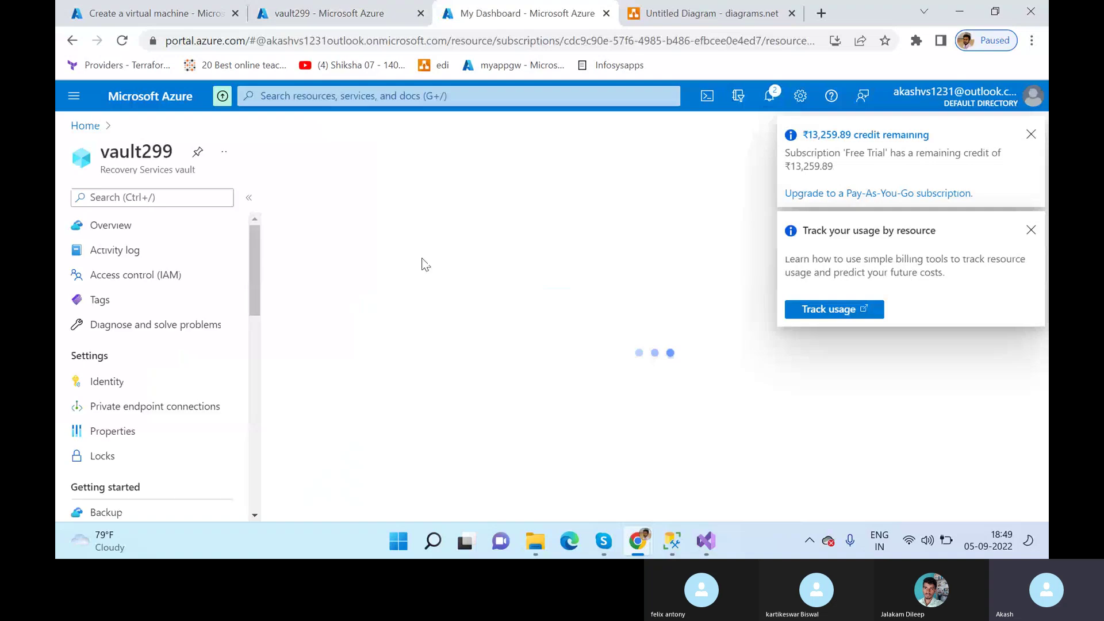
# Step: In the duplicated tab, open Webserver1's backup page from the virtual machines list and dismiss the usage notification
pyautogui.click(85, 125)
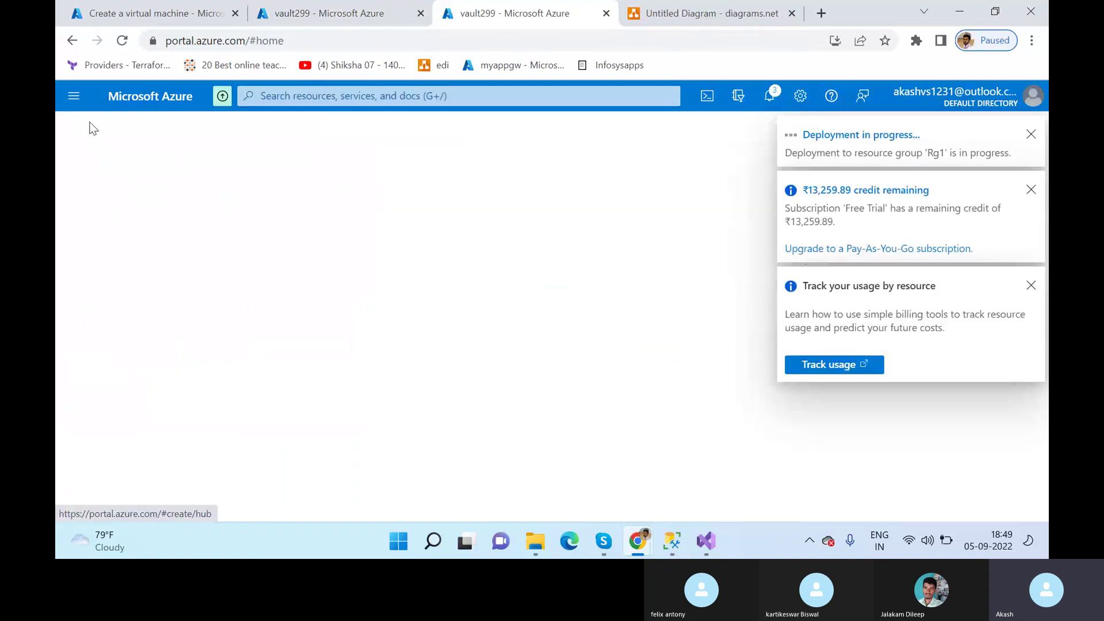
pyautogui.click(338, 222)
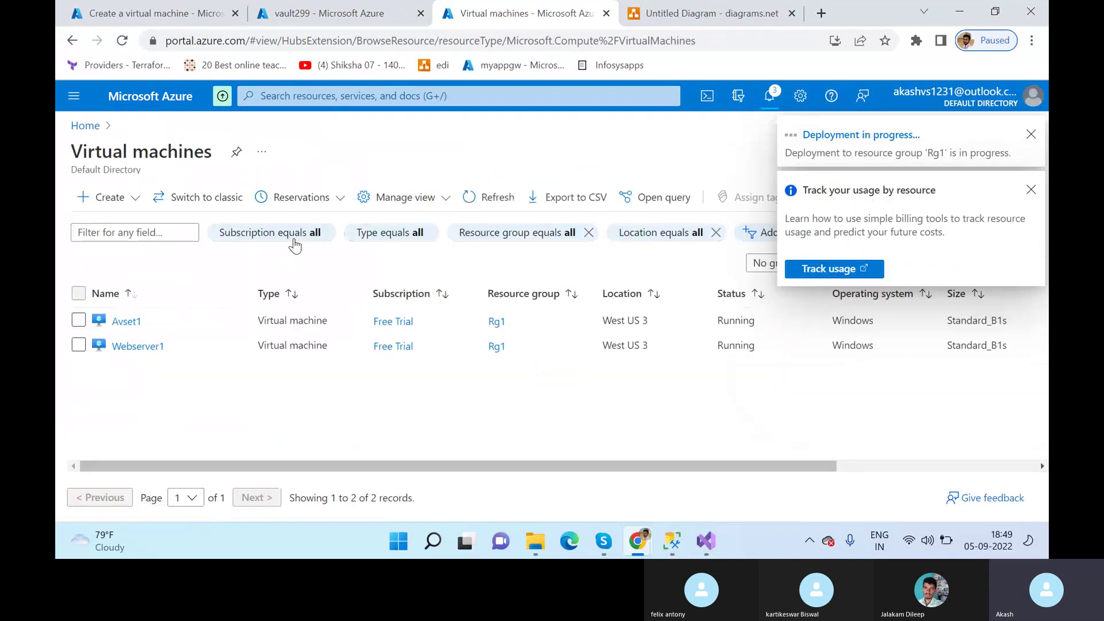
pyautogui.click(118, 350)
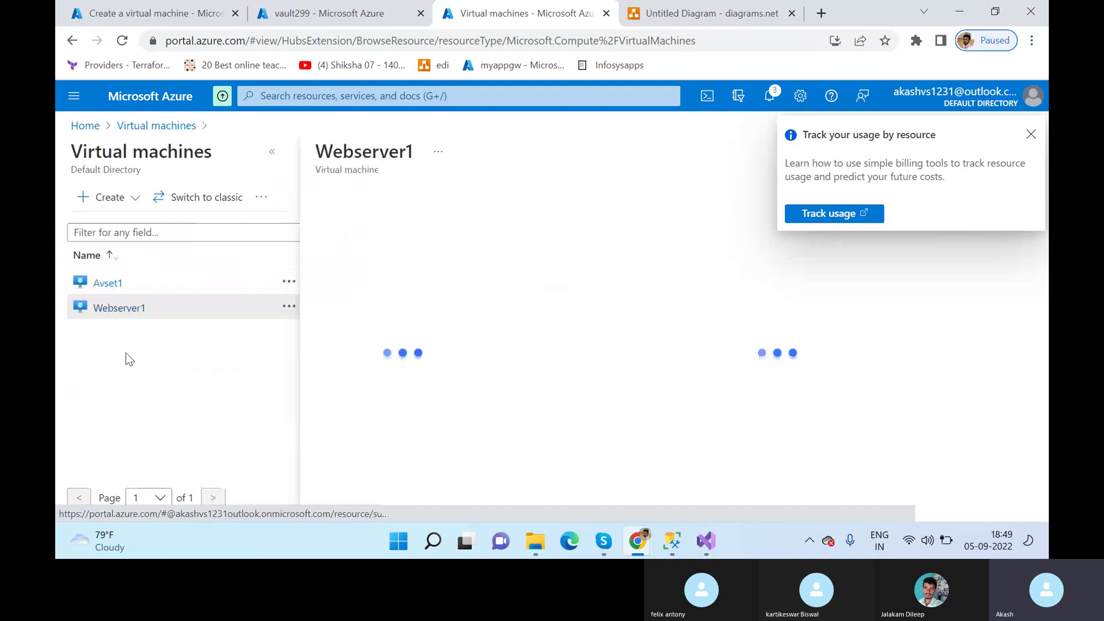
pyautogui.scroll(-6, 356, 380)
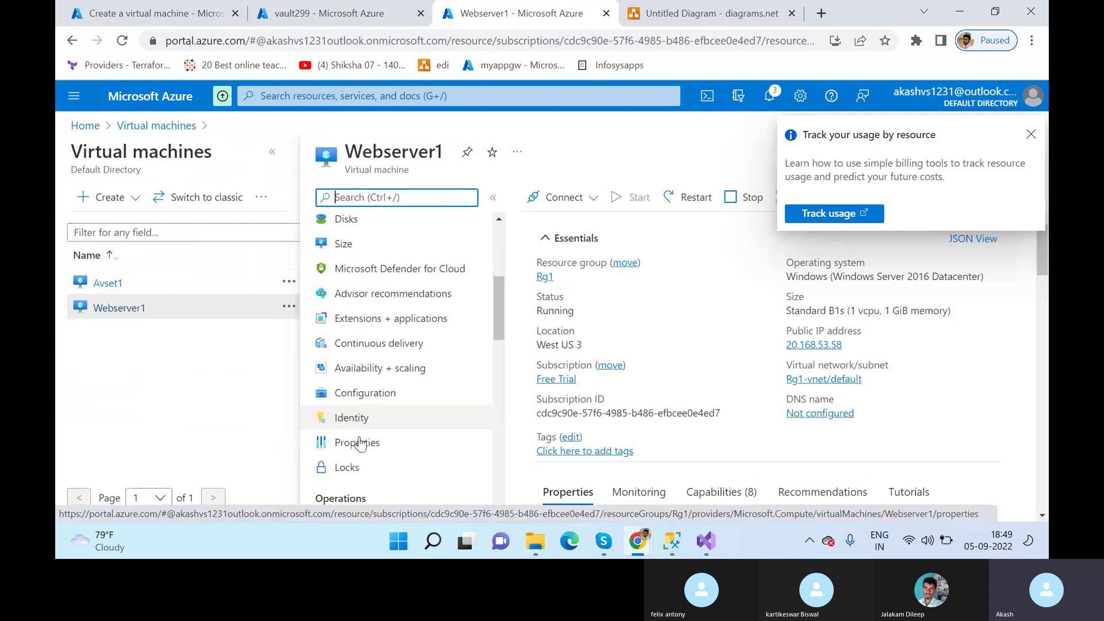
pyautogui.click(339, 436)
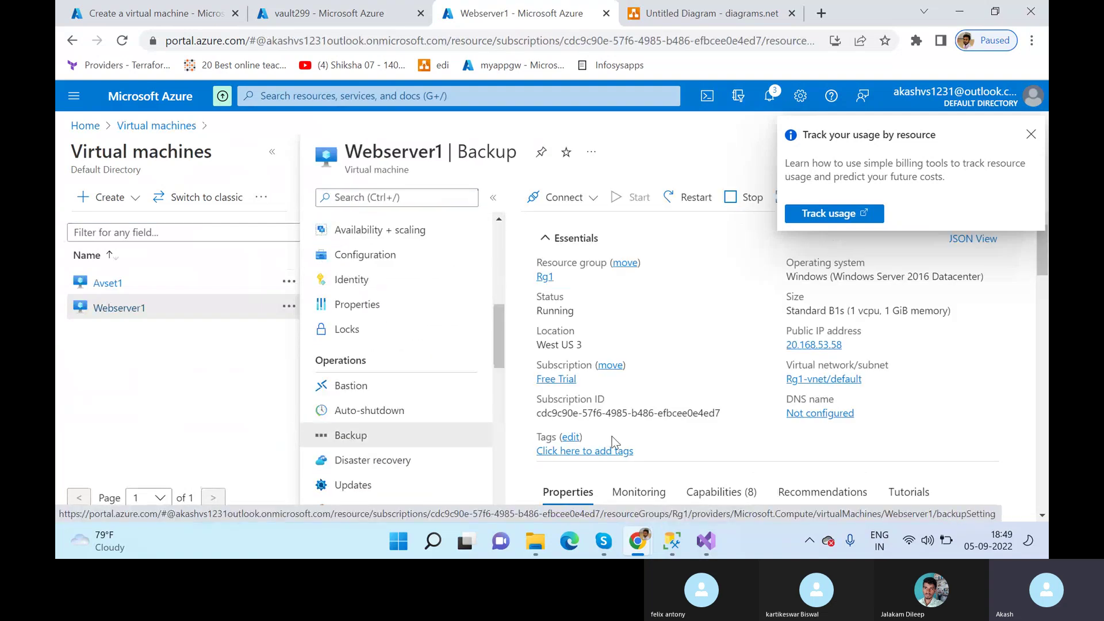
pyautogui.click(1025, 134)
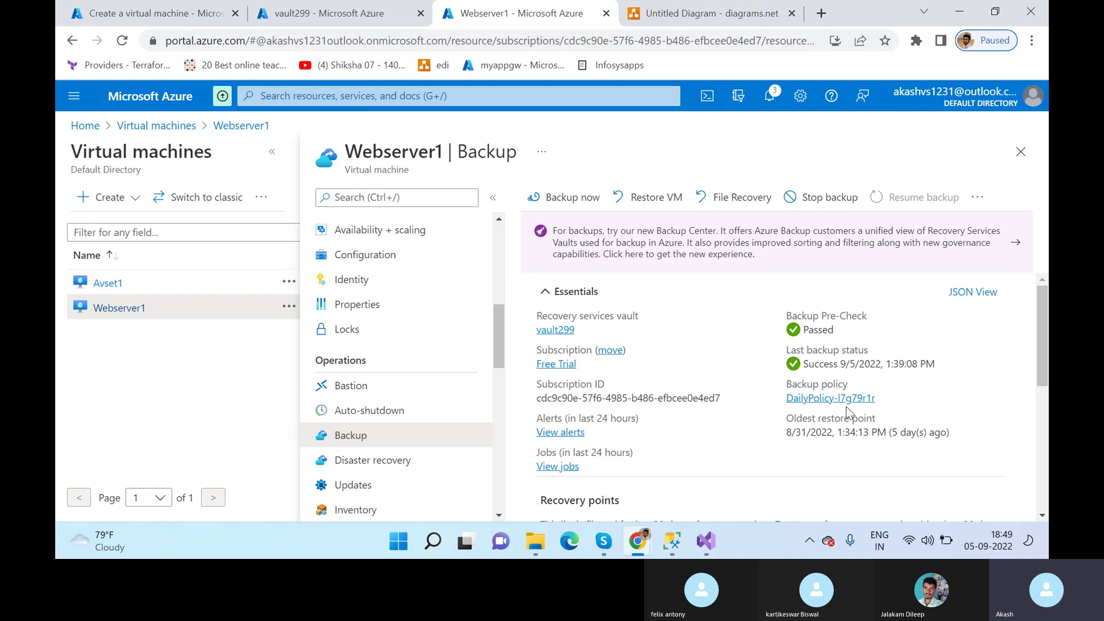
# Step: Return to vault299's backup policies and open DailyPolicy-l7g79r1r to examine its backup schedule, instant restore and retention settings
pyautogui.click(330, 8)
pyautogui.click(578, 344)
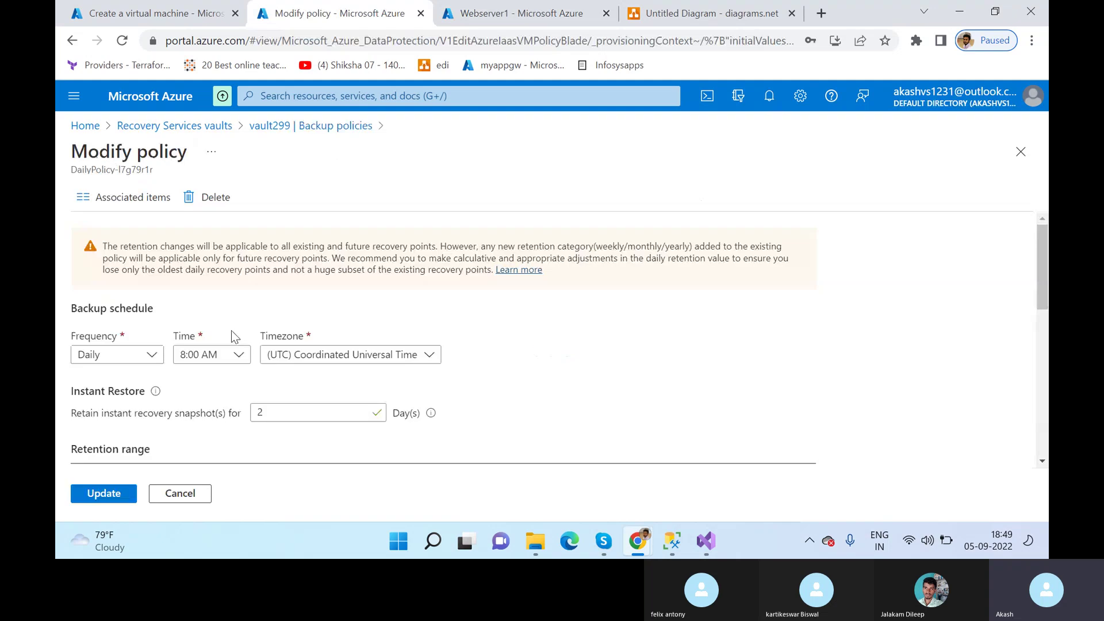
pyautogui.scroll(-2, 150, 374)
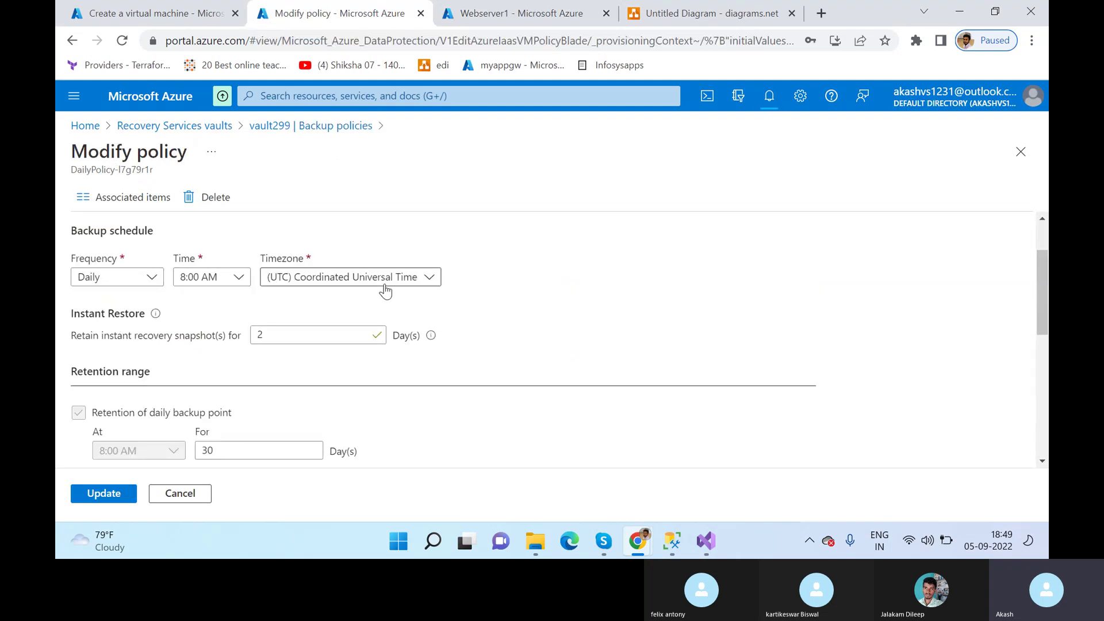
pyautogui.click(294, 335)
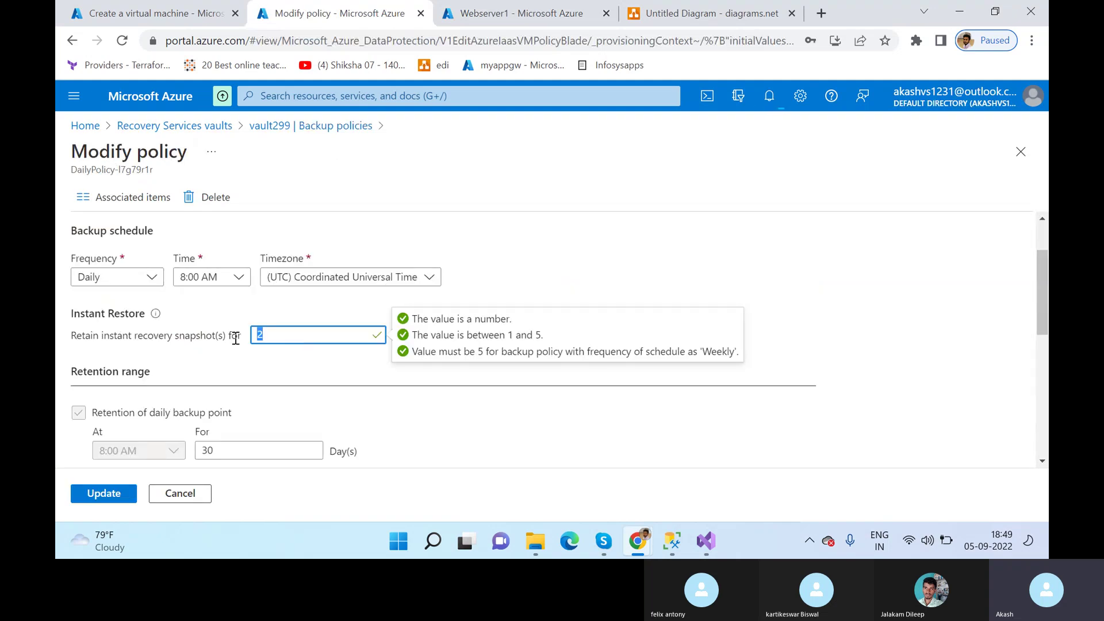
pyautogui.click(251, 365)
pyautogui.moveTo(279, 335); pyautogui.dragTo(253, 379)
pyautogui.click(251, 377)
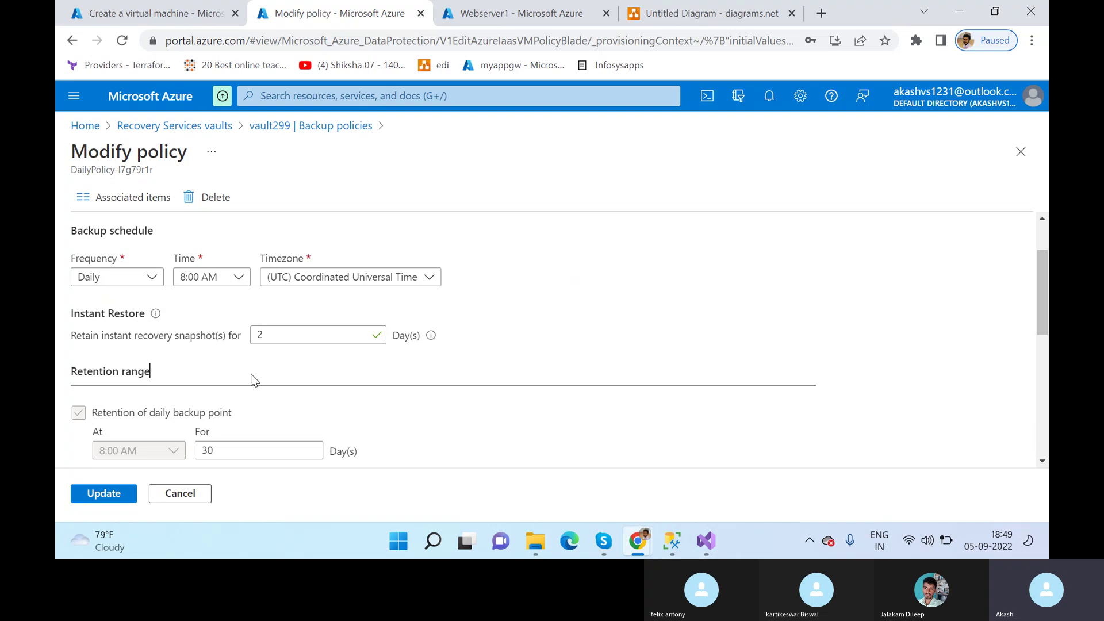
pyautogui.scroll(-5, 244, 365)
pyautogui.scroll(10, 286, 365)
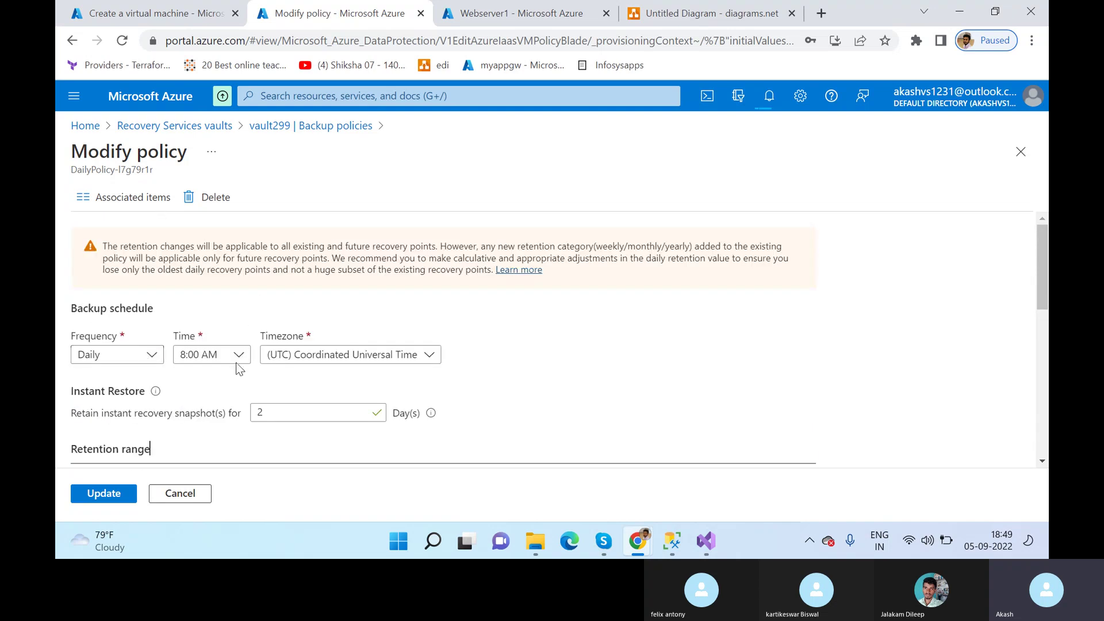
# Step: Try the Weekly frequency in the policy's backup schedule, and set it back to Daily
pyautogui.click(153, 354)
pyautogui.click(124, 397)
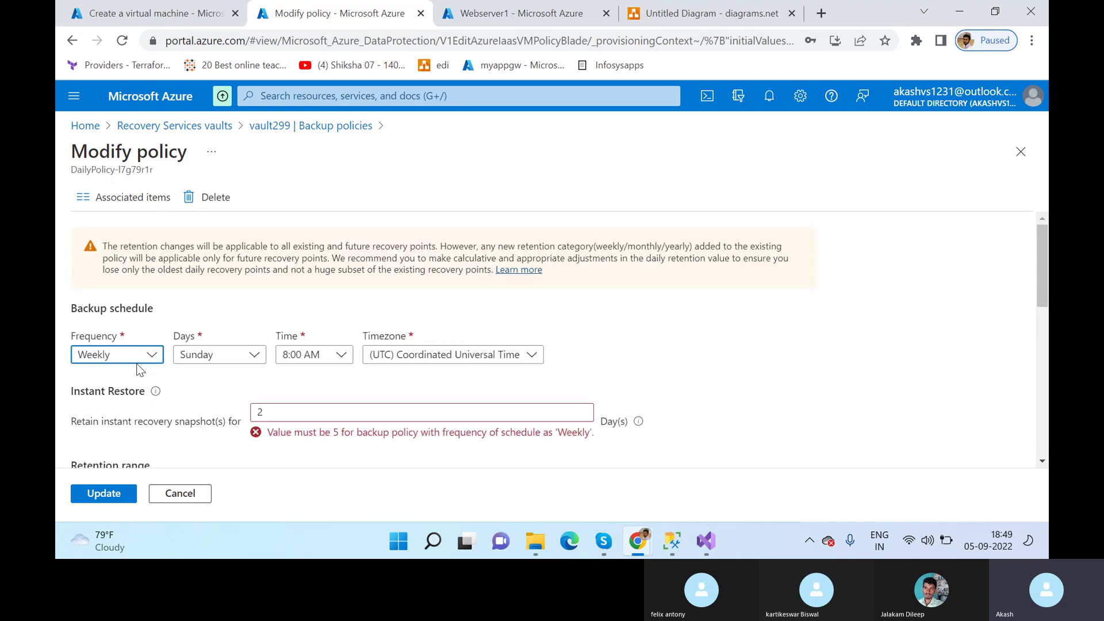
pyautogui.click(143, 362)
pyautogui.click(138, 377)
pyautogui.click(142, 356)
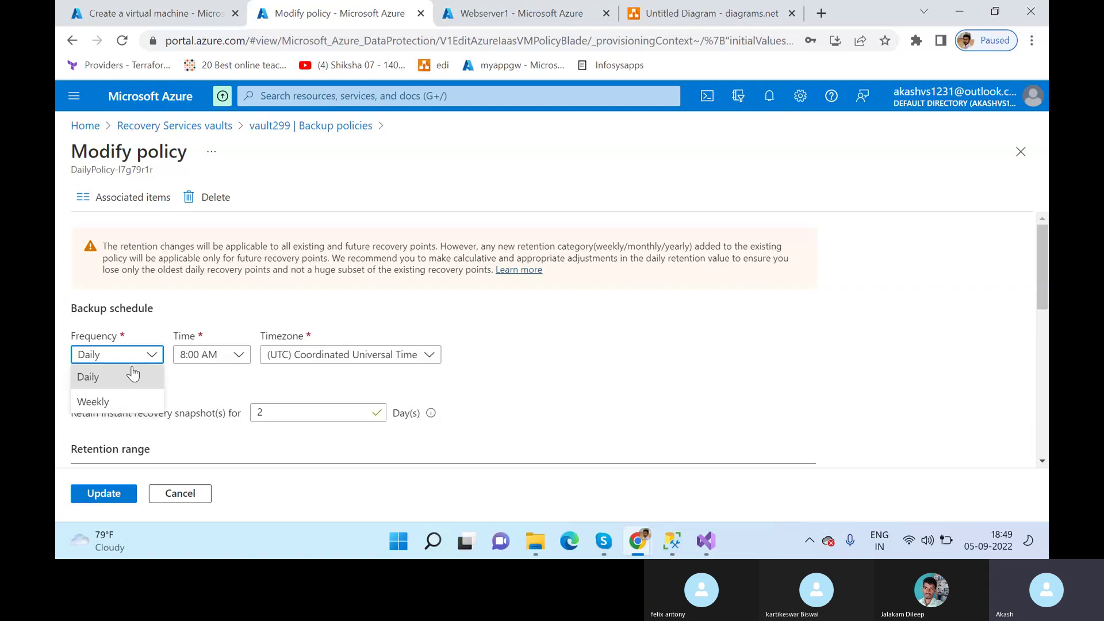
# Step: Set the backup schedule's timezone to (UTC+05:30) Chennai, Kolkata, Mumbai, New Delhi
pyautogui.click(350, 354)
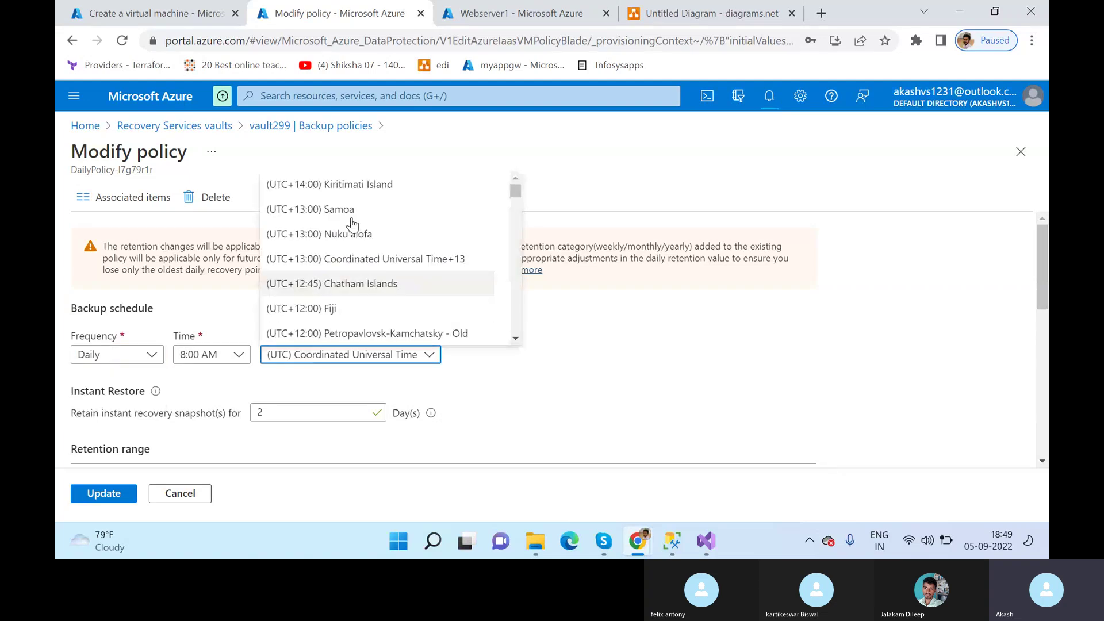
pyautogui.scroll(-8, 381, 302)
pyautogui.scroll(-6, 382, 302)
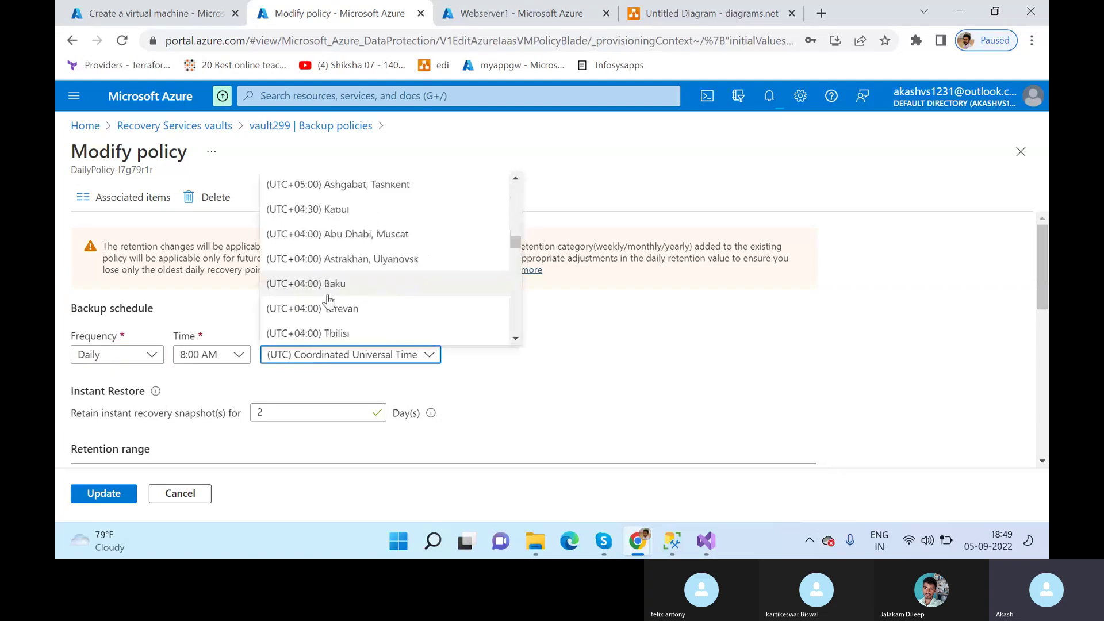
pyautogui.scroll(2, 353, 247)
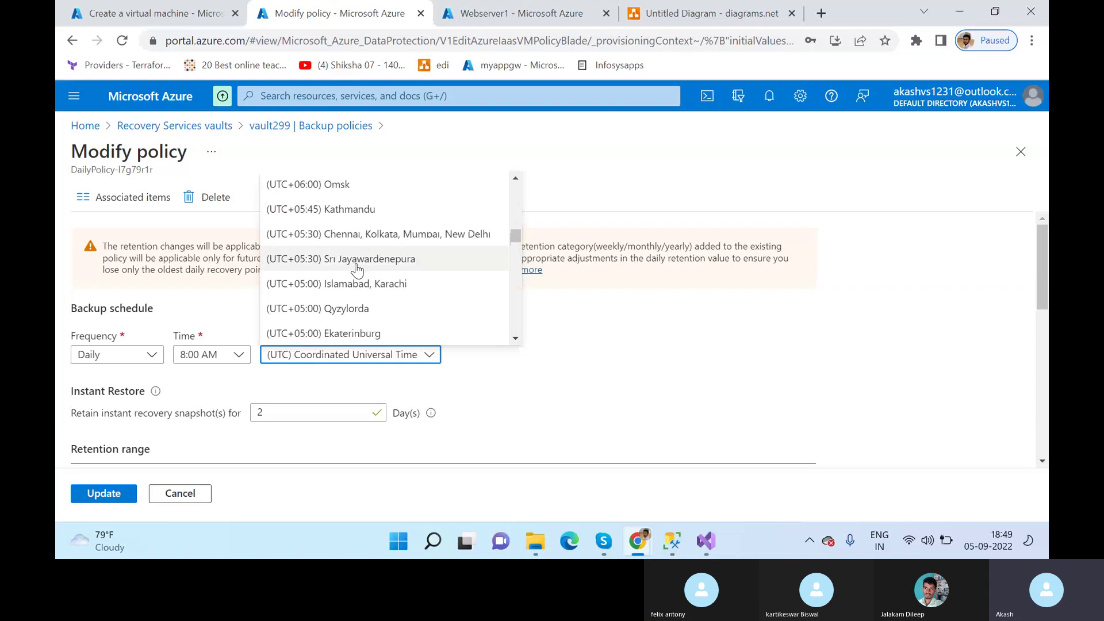
pyautogui.click(354, 247)
# Step: Open the daily backup schedule's time choices and find the evening times
pyautogui.click(211, 356)
pyautogui.scroll(-8, 211, 282)
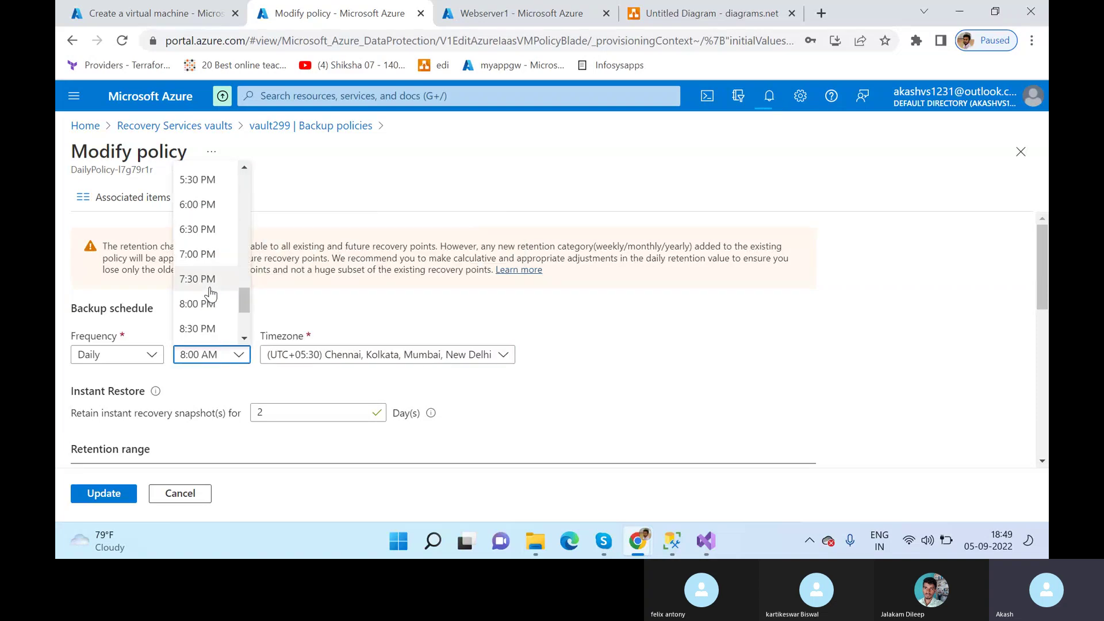
pyautogui.scroll(2, 210, 300)
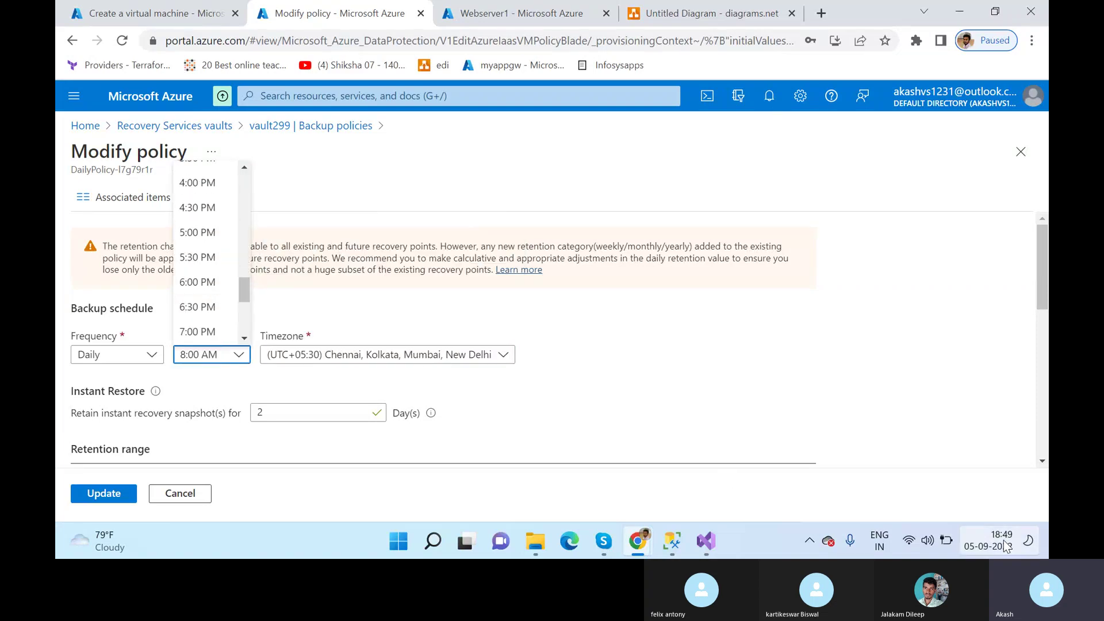
pyautogui.scroll(1, 209, 267)
pyautogui.scroll(3, 209, 266)
pyautogui.scroll(-4, 202, 262)
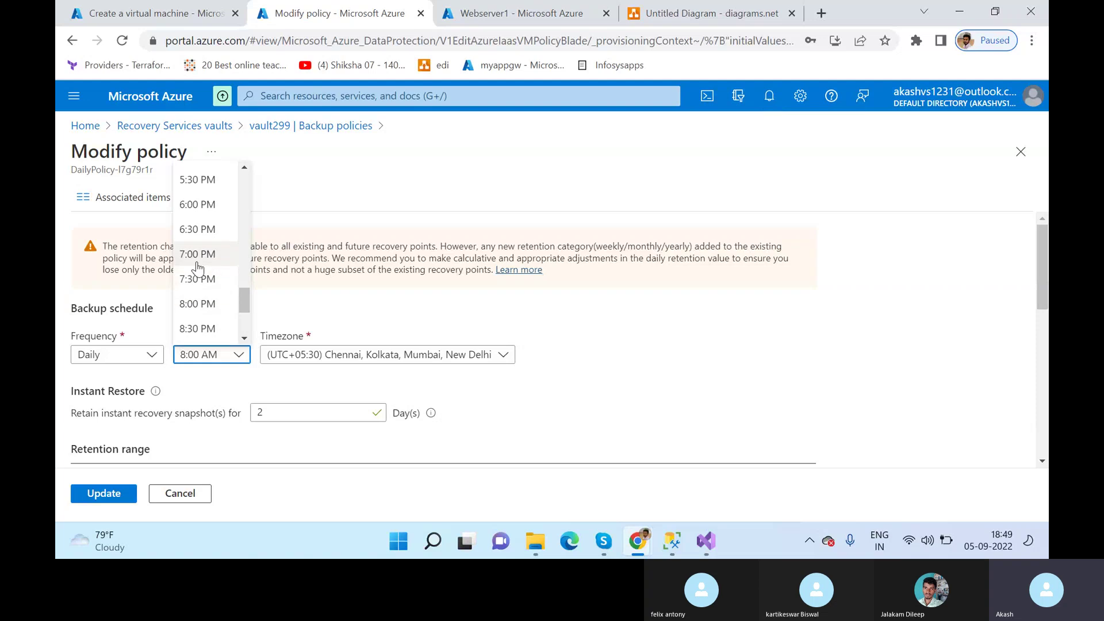
# Step: Set the daily backup time of the existing policy to 7:00 PM and update the policy
pyautogui.click(198, 281)
pyautogui.click(180, 345)
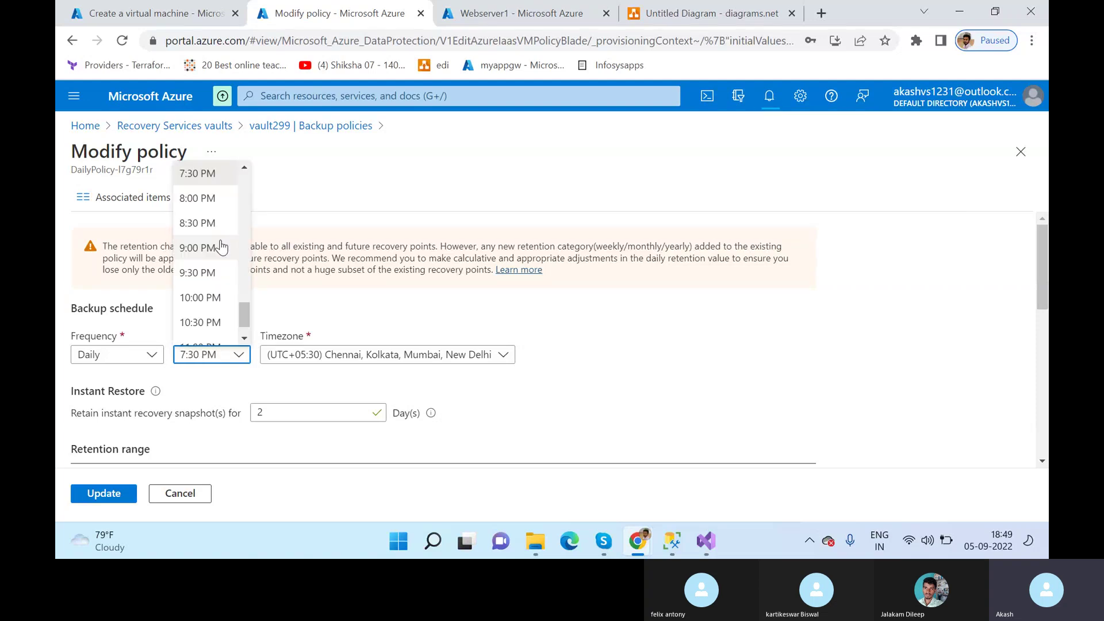
pyautogui.scroll(3, 205, 225)
pyautogui.click(205, 225)
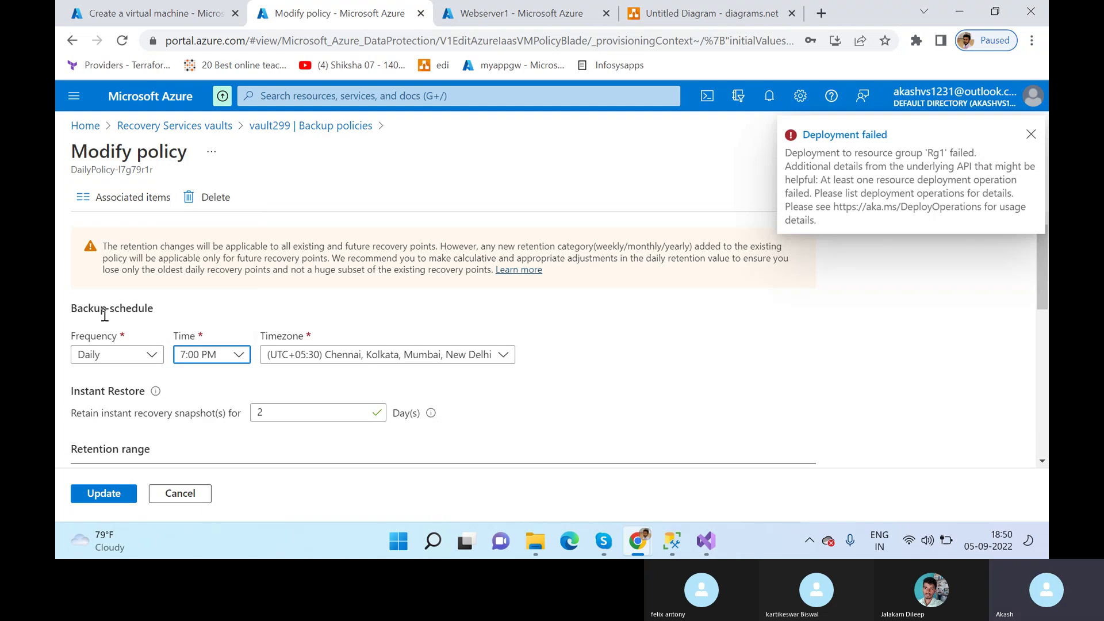
pyautogui.click(79, 496)
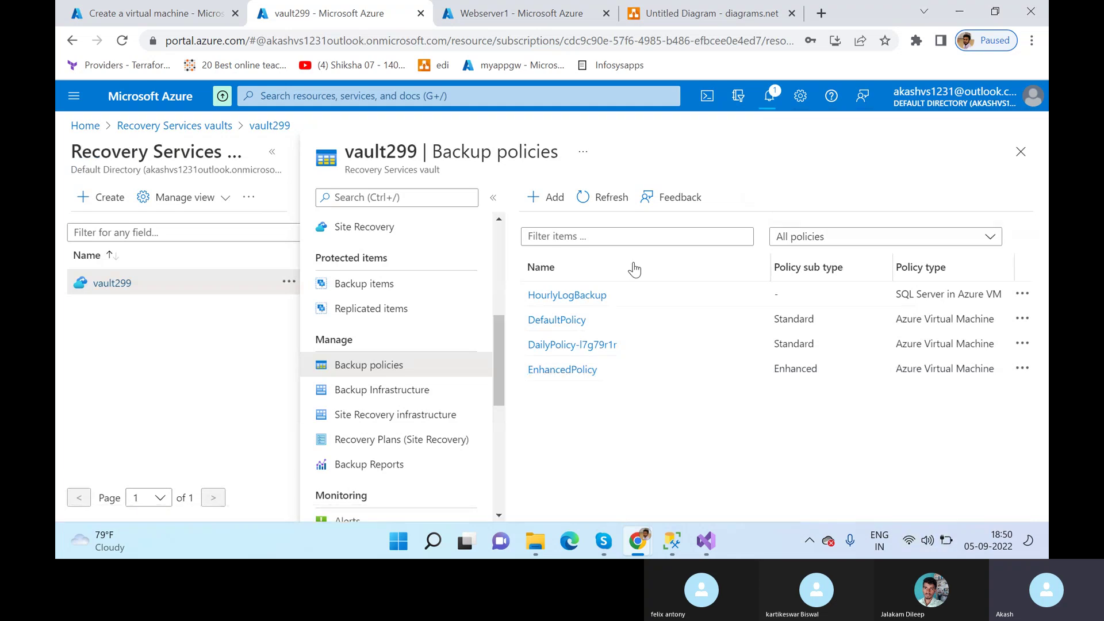
# Step: Add a new Azure Virtual Machine backup policy to the vault and name it dailybackup8pmIST
pyautogui.click(556, 197)
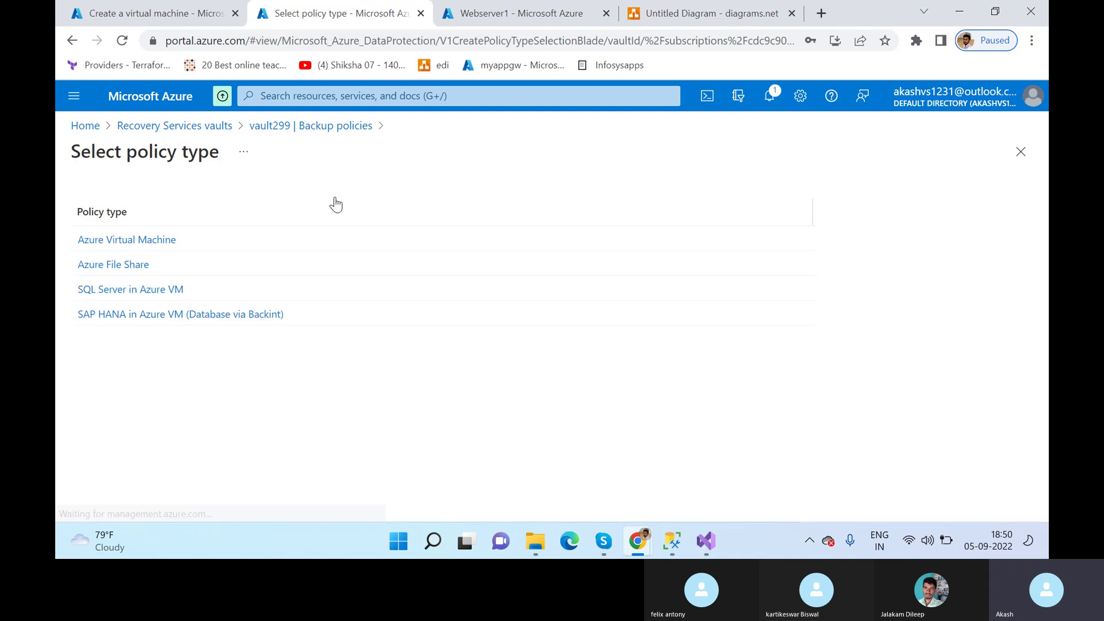
pyautogui.click(122, 241)
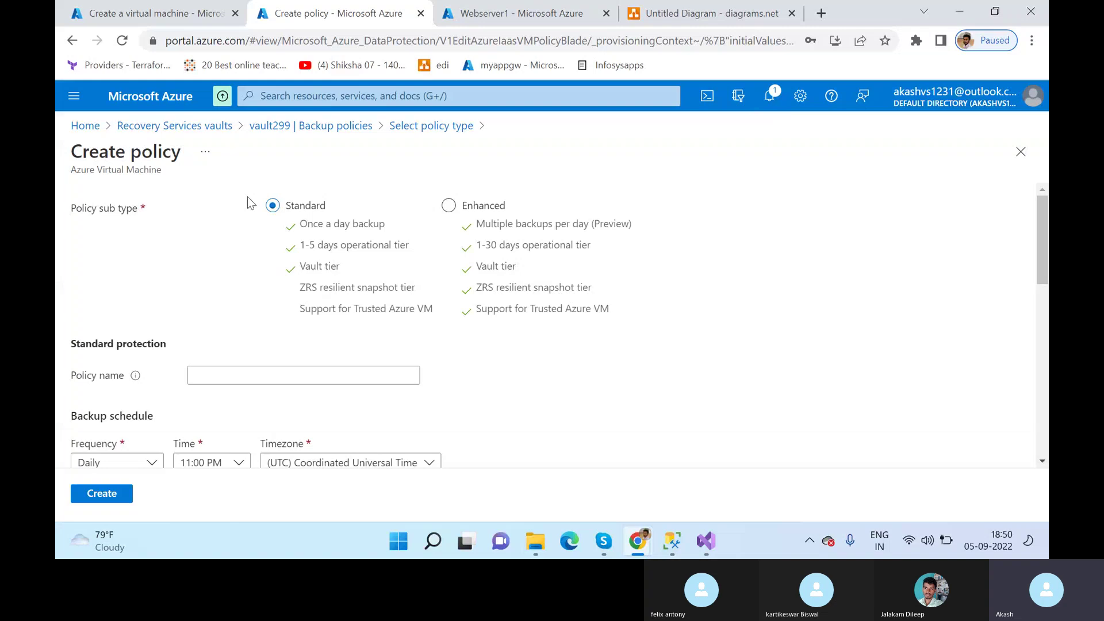
pyautogui.click(326, 380)
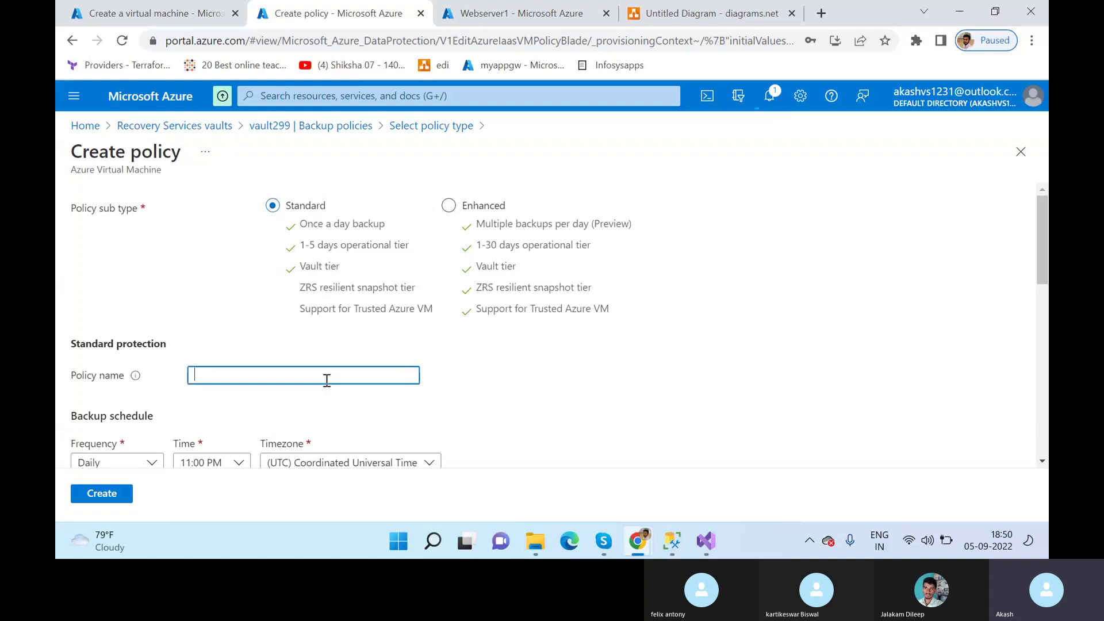
pyautogui.write('dailybackup8pmIST')
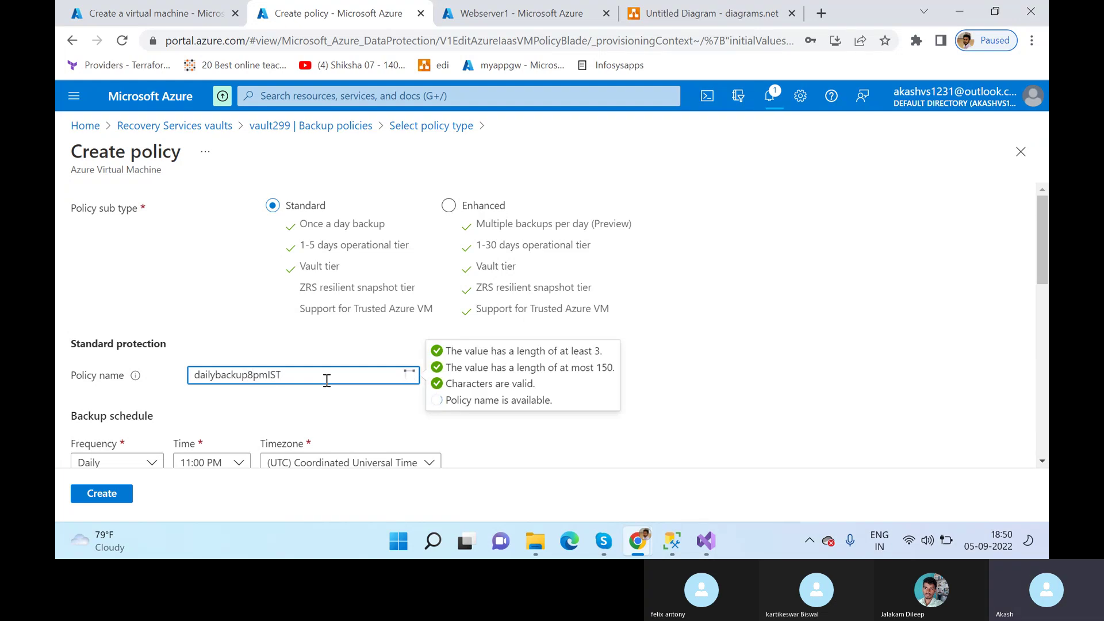
# Step: Set the backup schedule time of the new policy to 8:00 PM with daily frequency
pyautogui.scroll(-2, 149, 416)
pyautogui.click(123, 386)
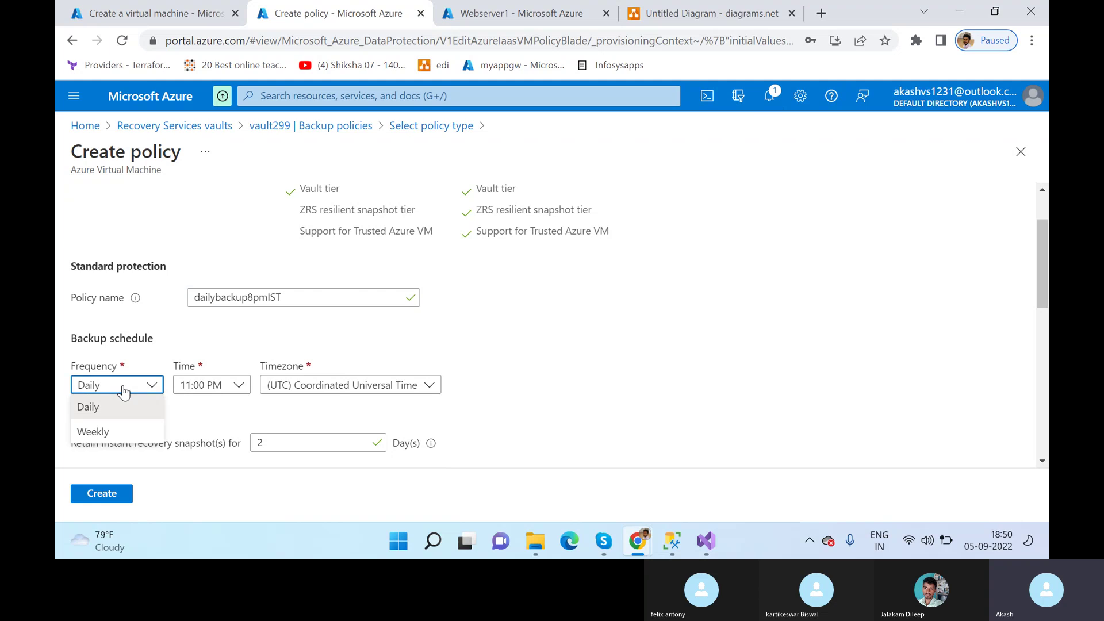
pyautogui.click(180, 384)
pyautogui.click(202, 385)
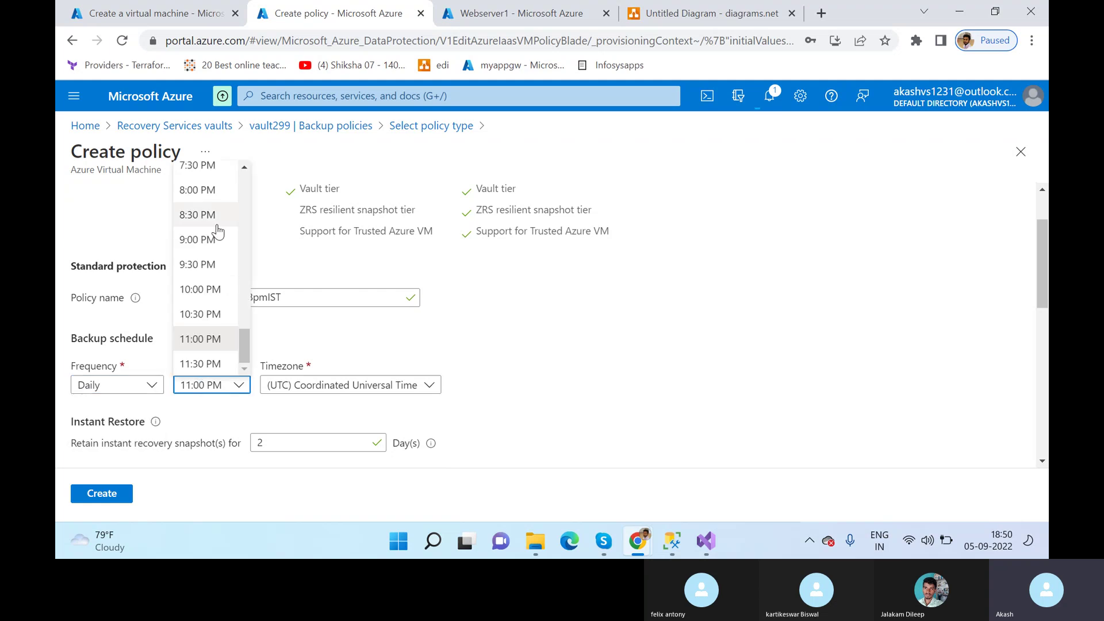
pyautogui.click(210, 188)
# Step: Set the backup schedule timezone to (UTC+05:30) Chennai, Kolkata, Mumbai, New Delhi
pyautogui.click(402, 384)
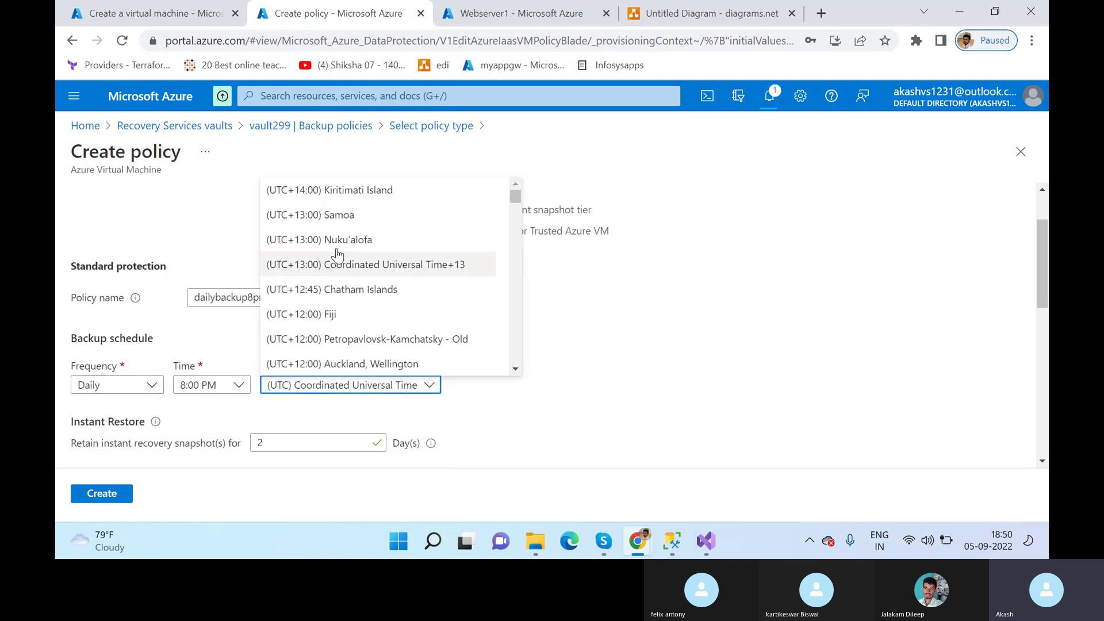
pyautogui.scroll(-3, 358, 339)
pyautogui.scroll(-15, 357, 340)
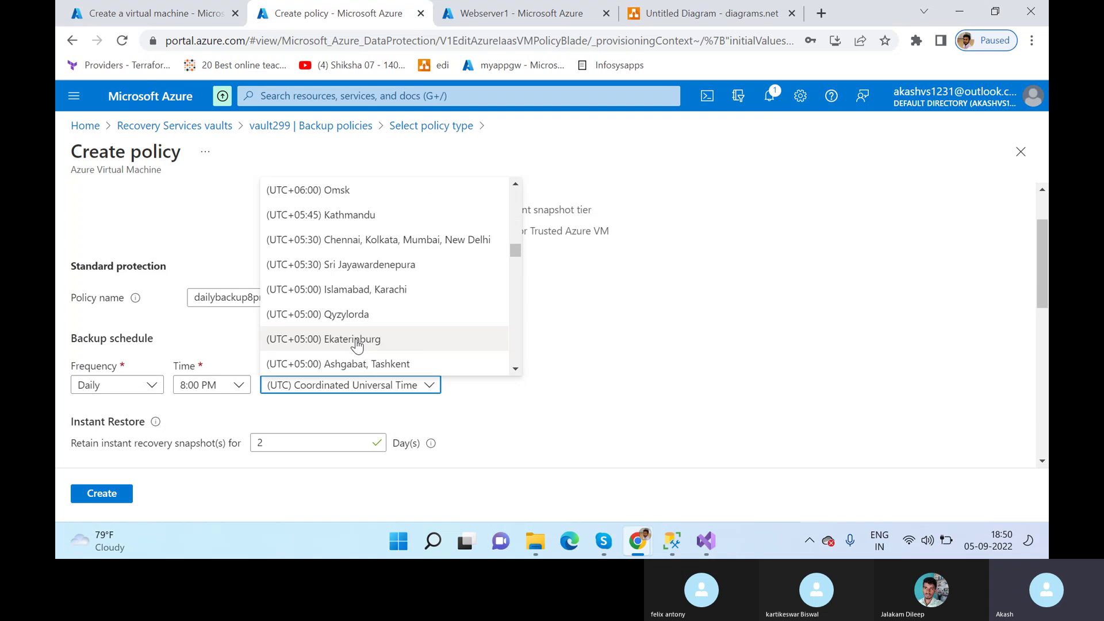
pyautogui.scroll(4, 350, 311)
pyautogui.click(356, 240)
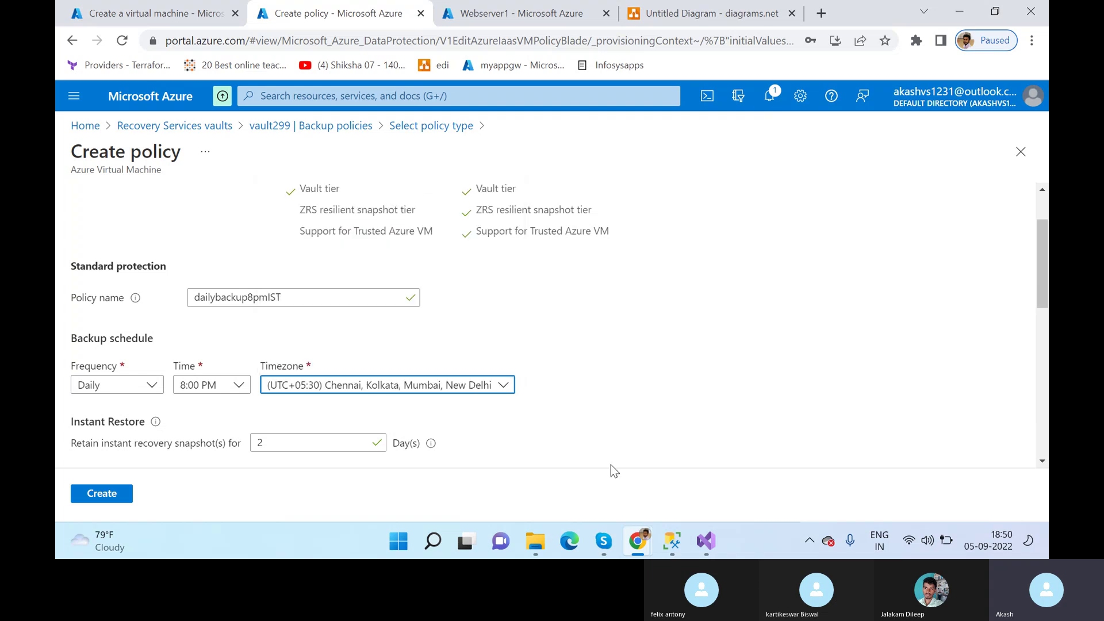
# Step: Try instant recovery snapshot retention values of 6, 5 and 2 days
pyautogui.scroll(-3, 222, 345)
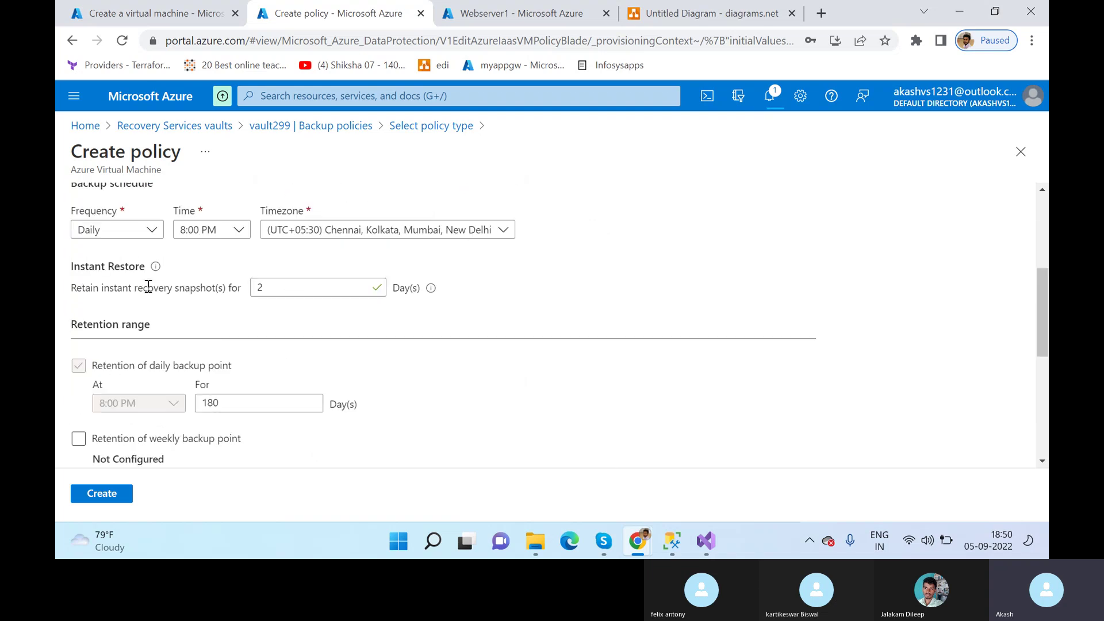
pyautogui.moveTo(149, 286); pyautogui.dragTo(291, 278)
pyautogui.click(294, 281)
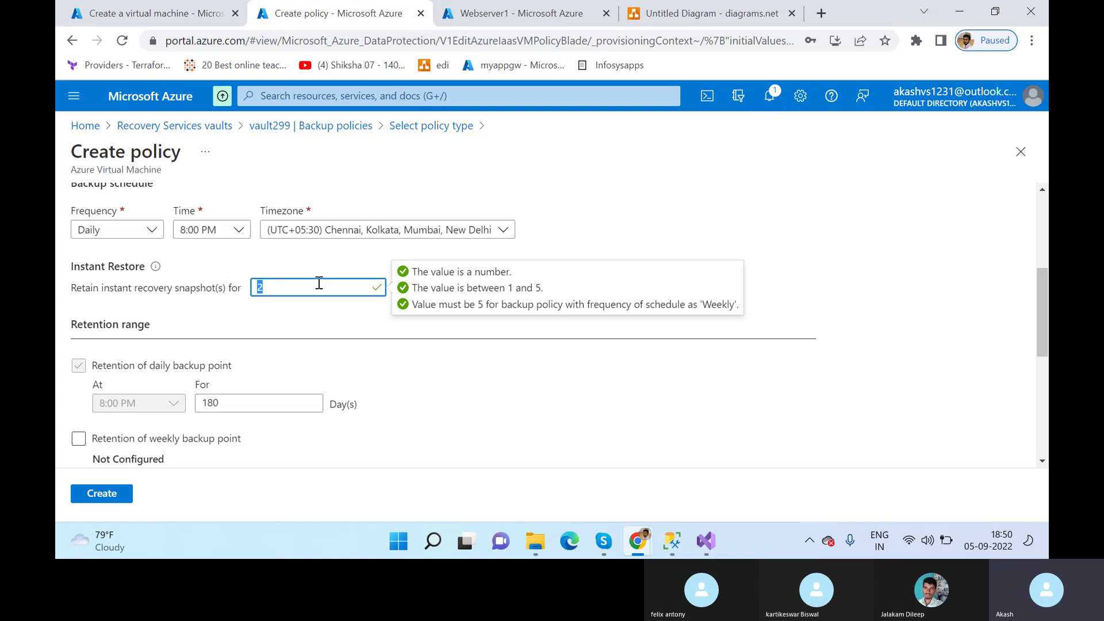
pyautogui.press('BackSpace')
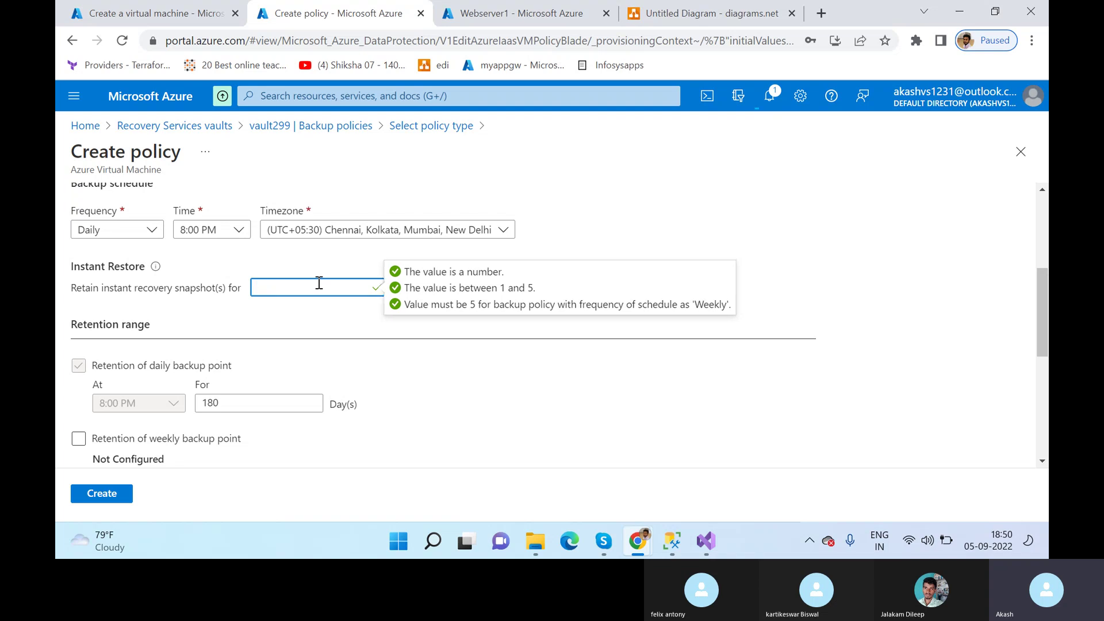
pyautogui.press('BackSpace')
pyautogui.write('6')
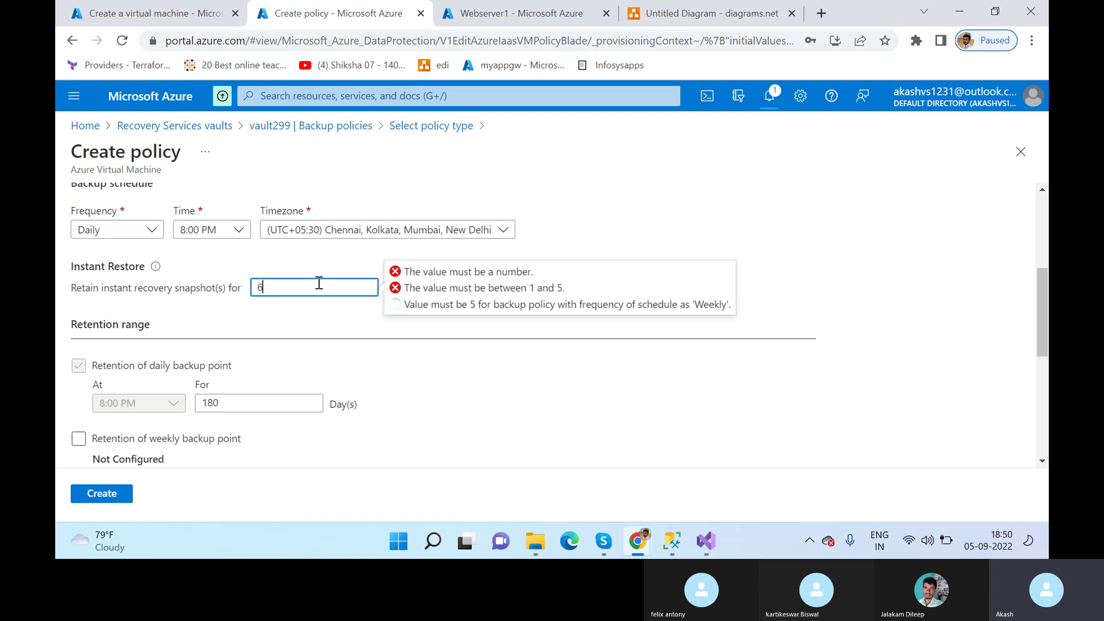
pyautogui.doubleClick(319, 283)
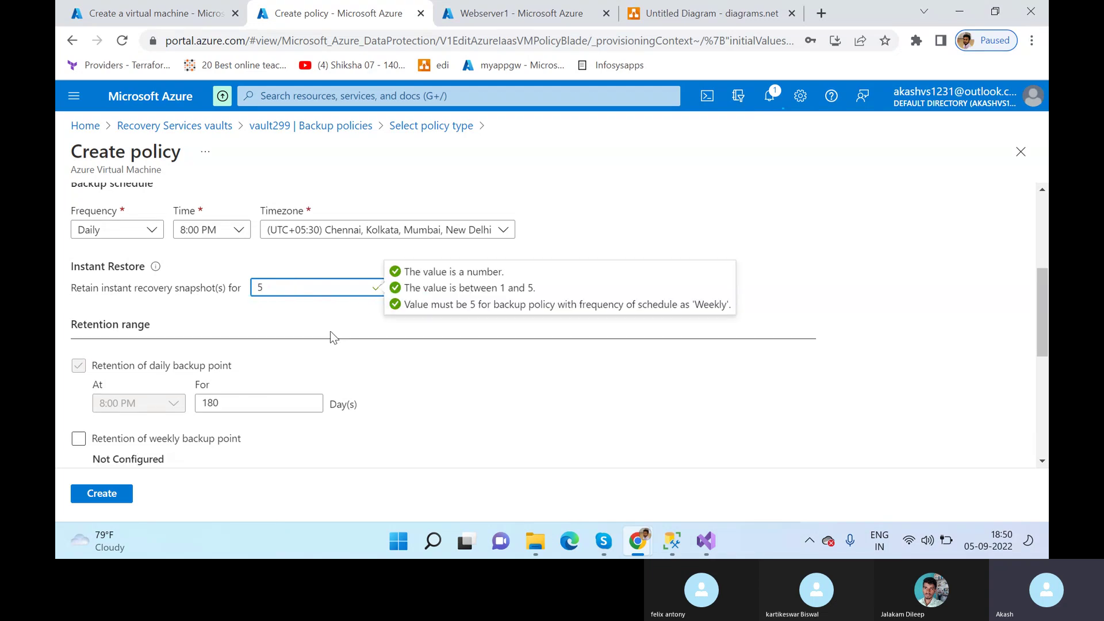
pyautogui.moveTo(284, 283); pyautogui.dragTo(162, 286)
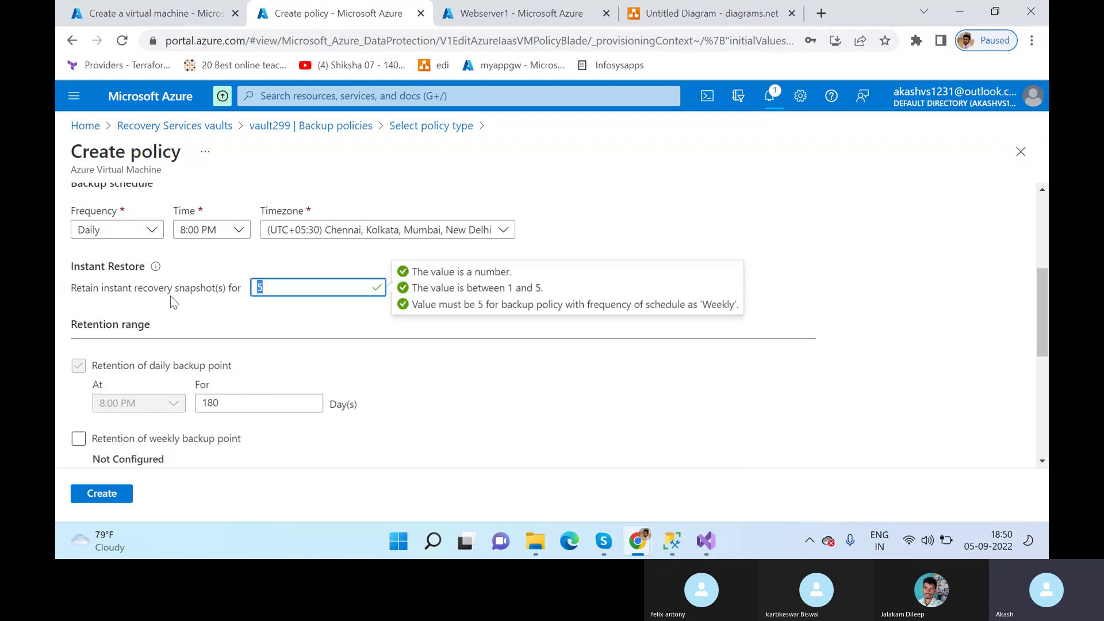
pyautogui.write('2')
pyautogui.click(273, 324)
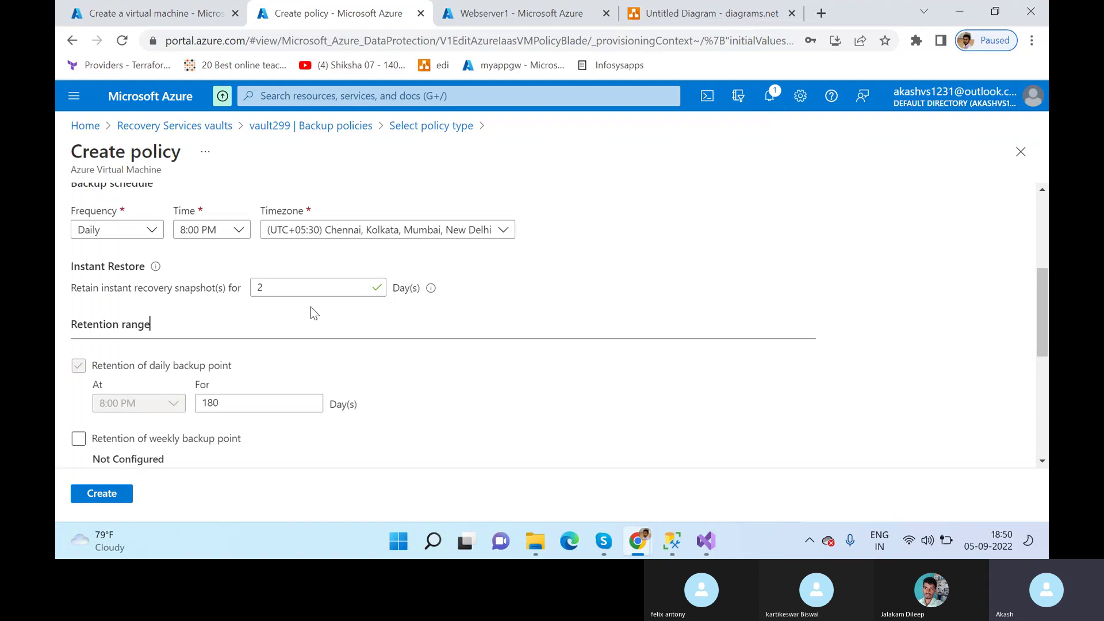
# Step: Set the instant recovery snapshot retention to 3 days
pyautogui.doubleClick(313, 286)
pyautogui.write('3')
pyautogui.click(295, 335)
# Step: Set the retention of the daily backup point to 10 days
pyautogui.scroll(-1, 98, 298)
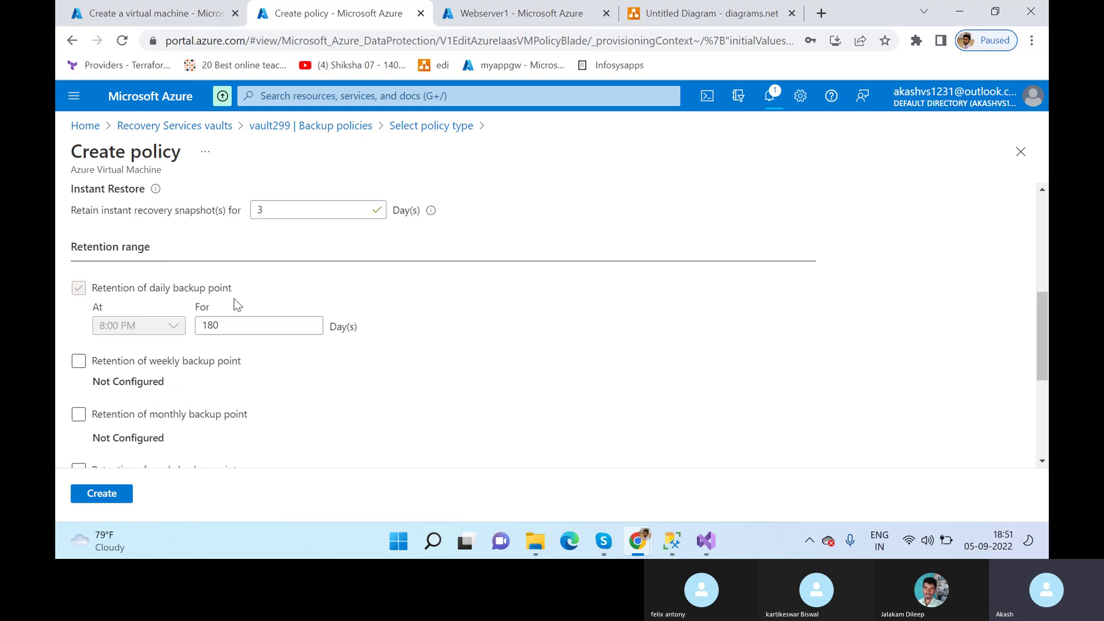
pyautogui.click(249, 325)
pyautogui.doubleClick(249, 325)
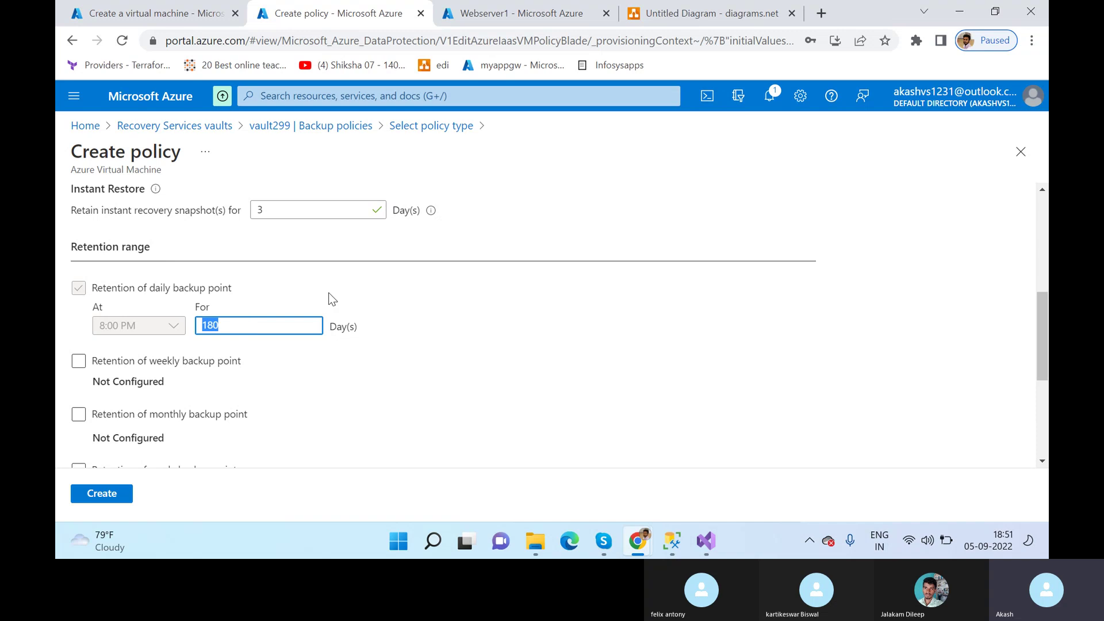
pyautogui.write('3')
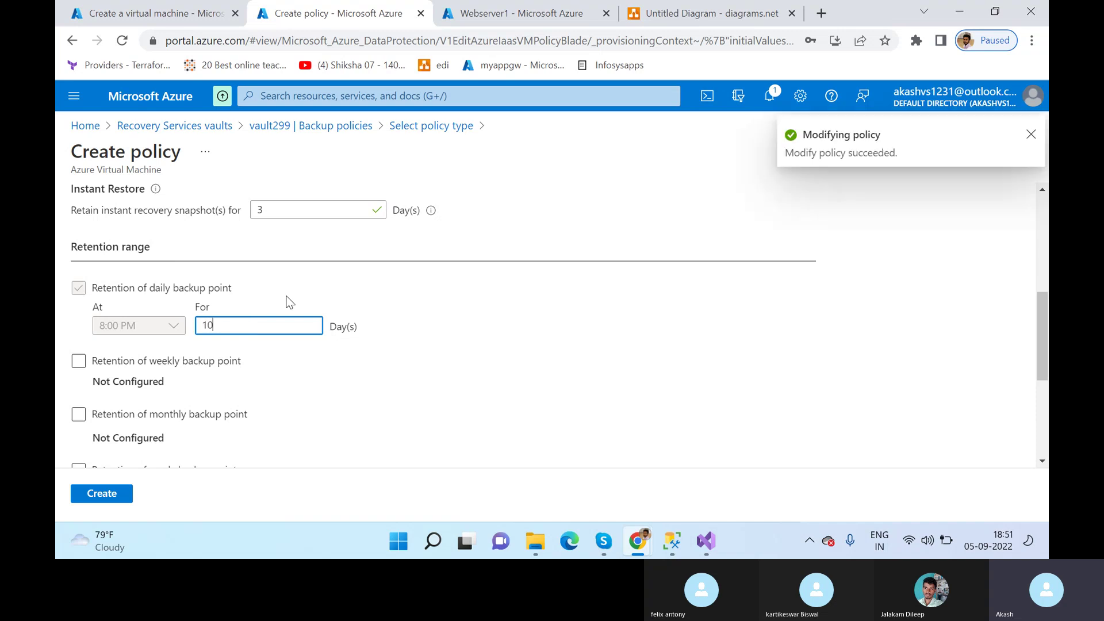
pyautogui.doubleClick(256, 323)
pyautogui.click(216, 363)
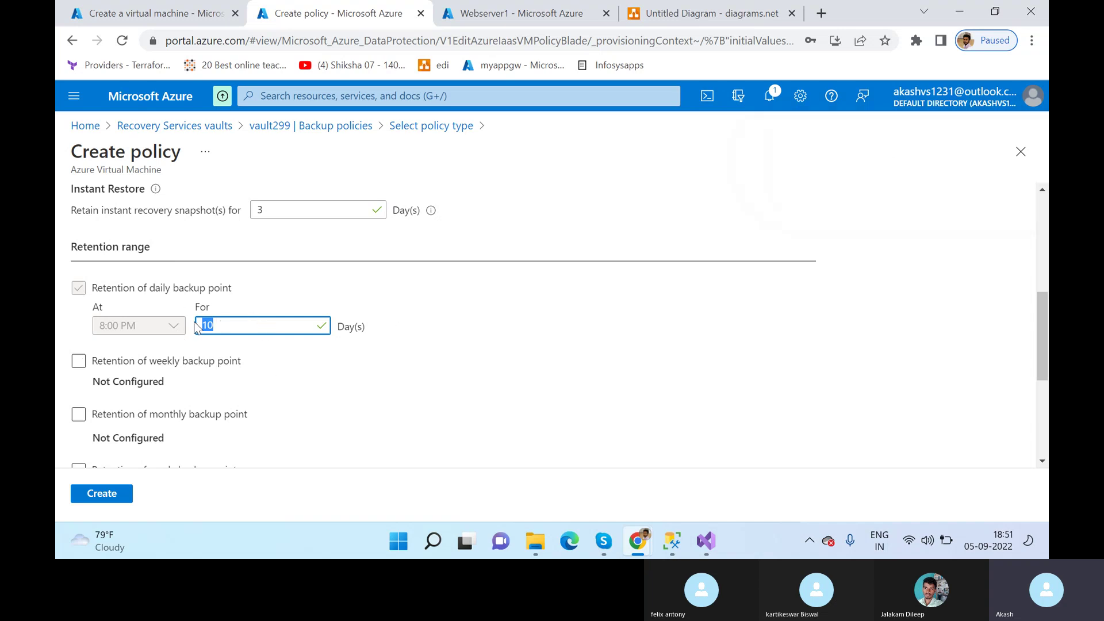
pyautogui.moveTo(197, 327); pyautogui.dragTo(60, 310)
pyautogui.click(100, 362)
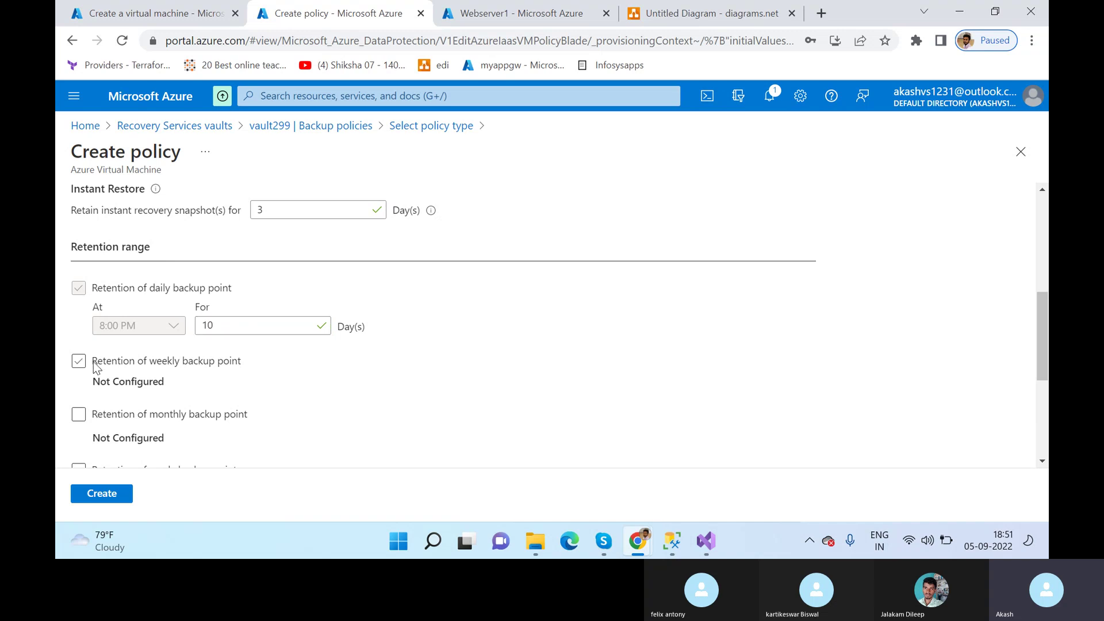
# Step: Try enabling retention of the weekly backup point, look at its day choices, and disable it again
pyautogui.scroll(-3, 95, 368)
pyautogui.scroll(2, 94, 368)
pyautogui.click(81, 290)
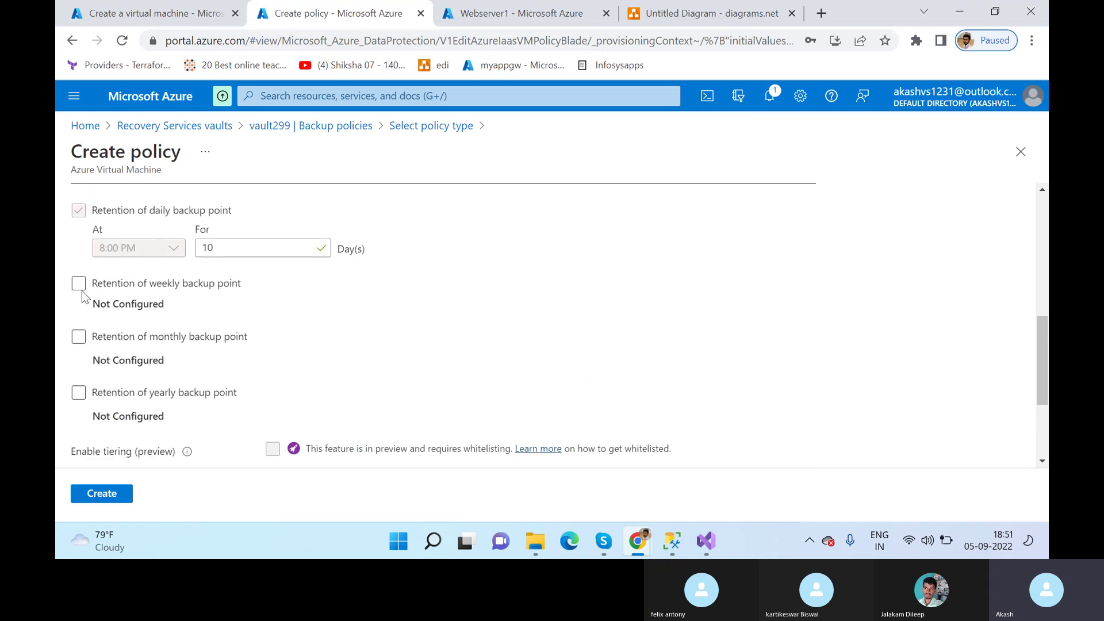
pyautogui.click(81, 288)
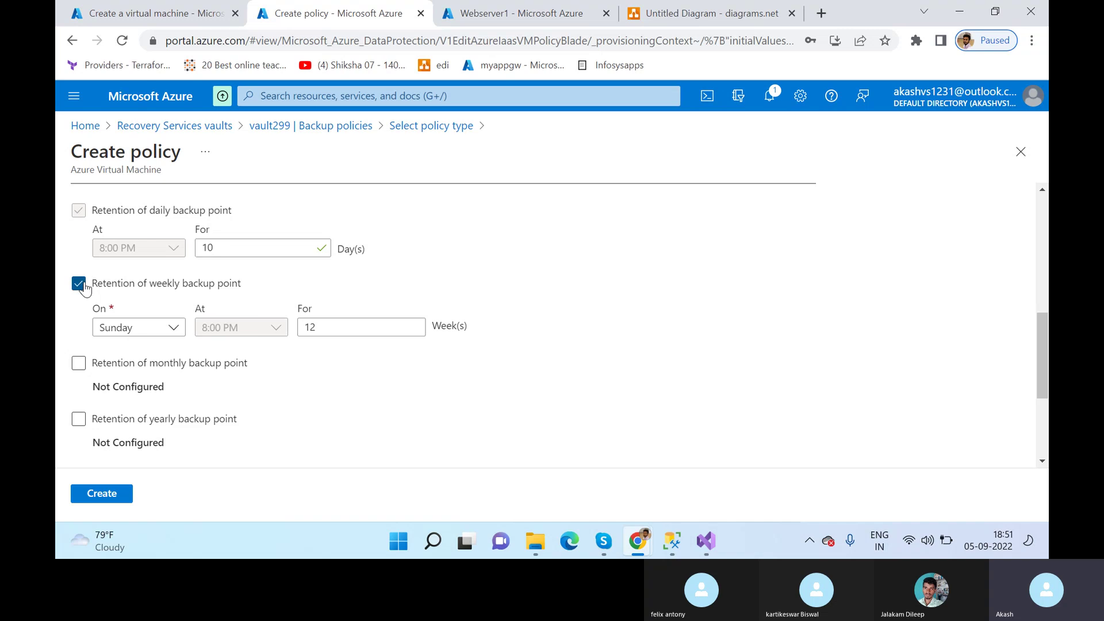
pyautogui.click(80, 287)
pyautogui.click(80, 287)
pyautogui.click(133, 327)
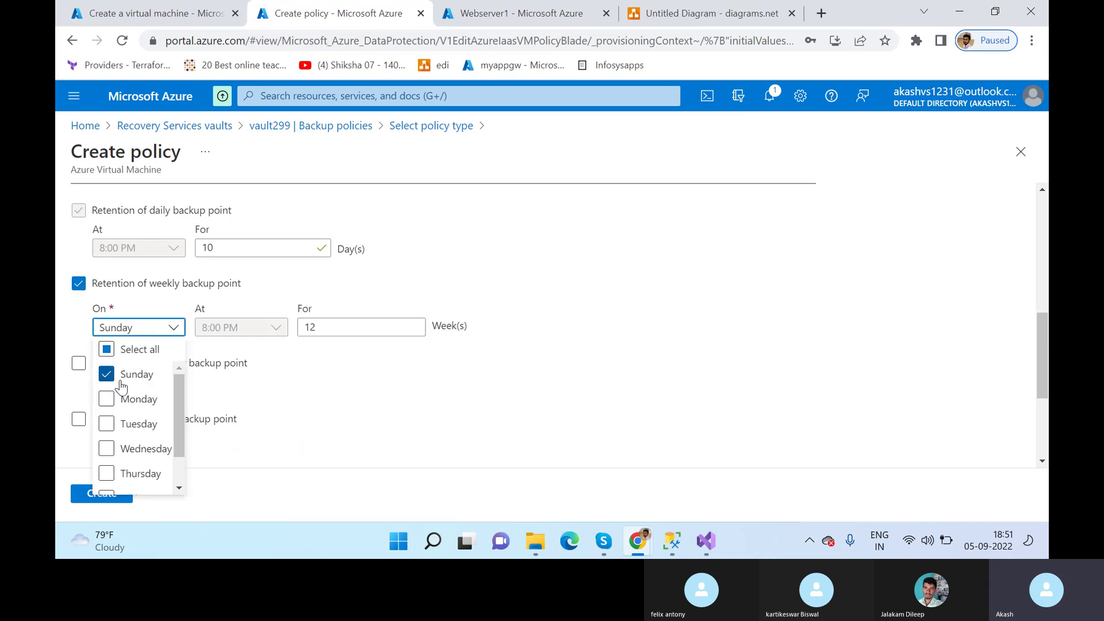
pyautogui.click(79, 285)
# Step: Try enabling day-based retention of the monthly backup point and disable it again
pyautogui.click(81, 338)
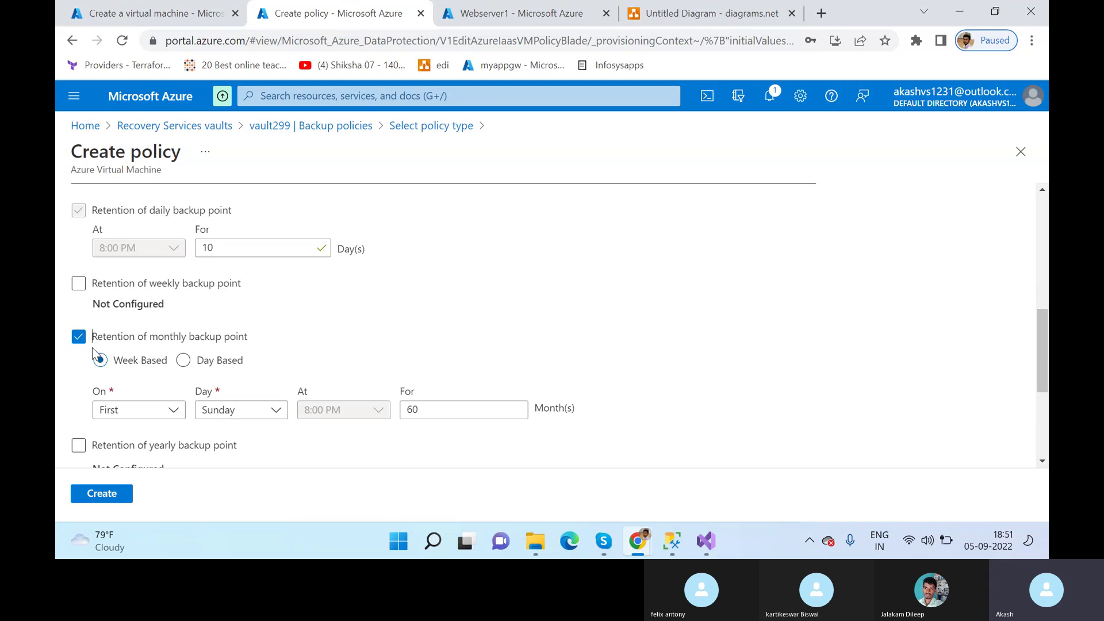
pyautogui.click(183, 360)
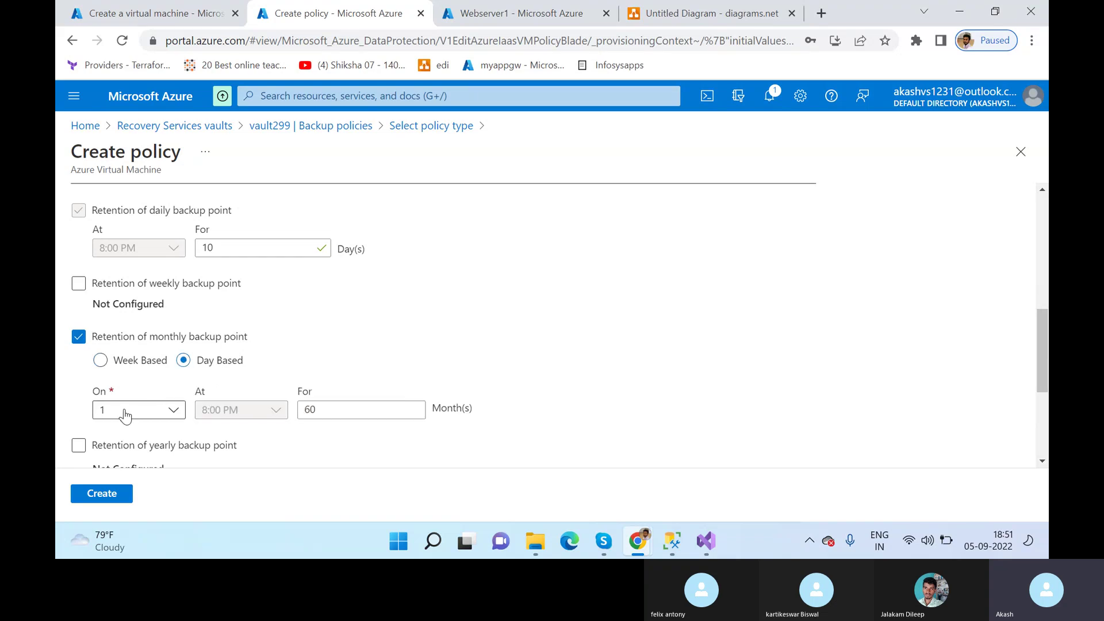
pyautogui.click(123, 409)
pyautogui.click(80, 360)
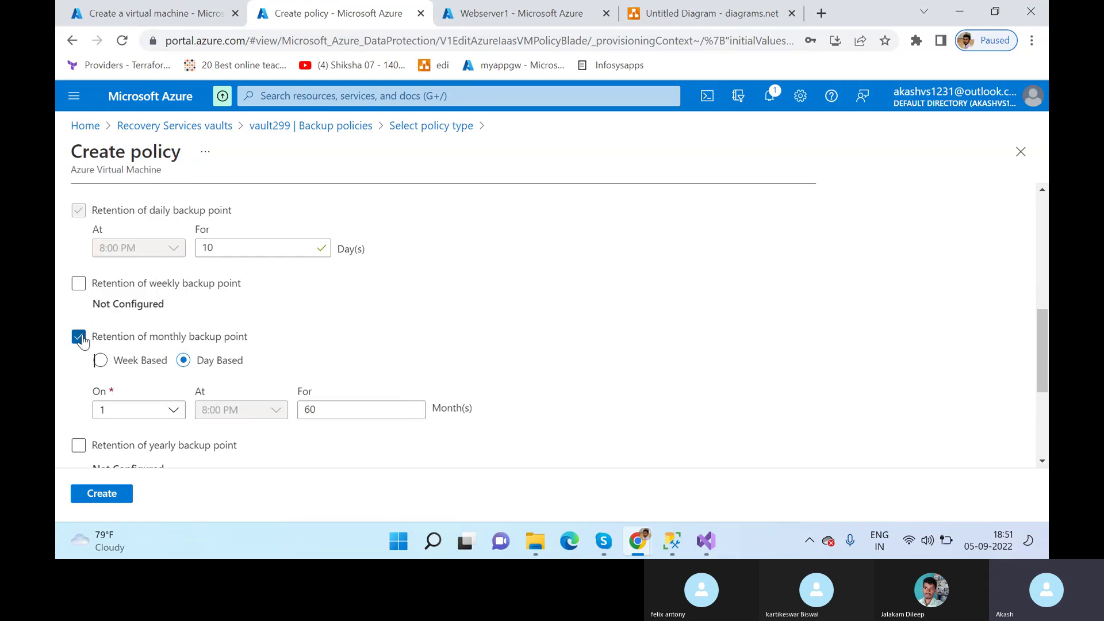
pyautogui.doubleClick(309, 408)
pyautogui.click(78, 339)
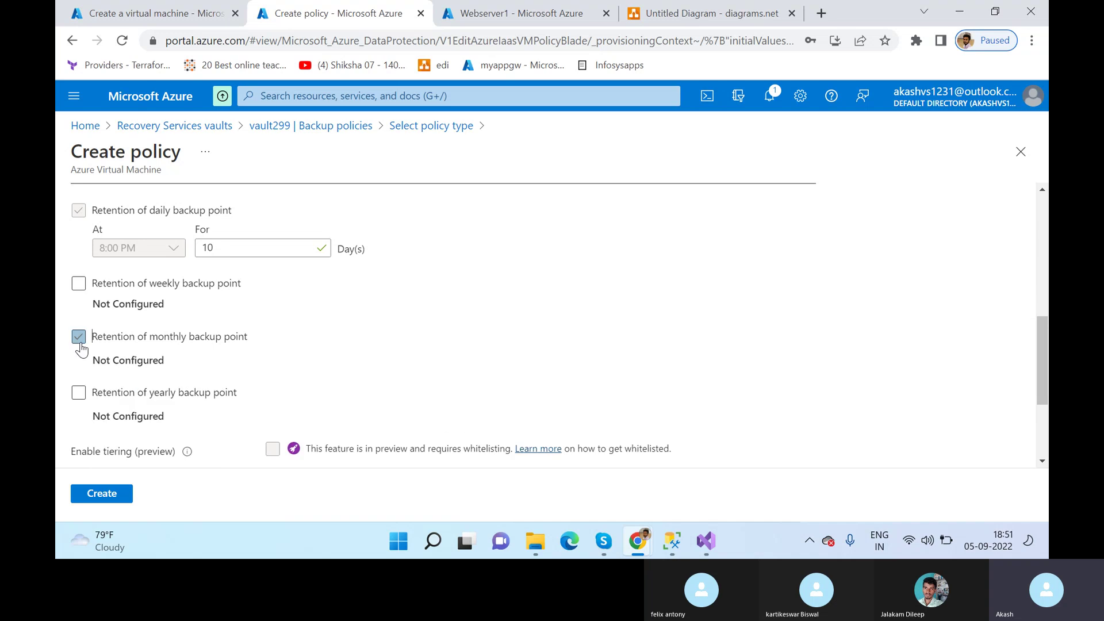
# Step: Try enabling retention of the yearly backup point, look at its options, and disable it again
pyautogui.click(79, 393)
pyautogui.scroll(-4, 106, 397)
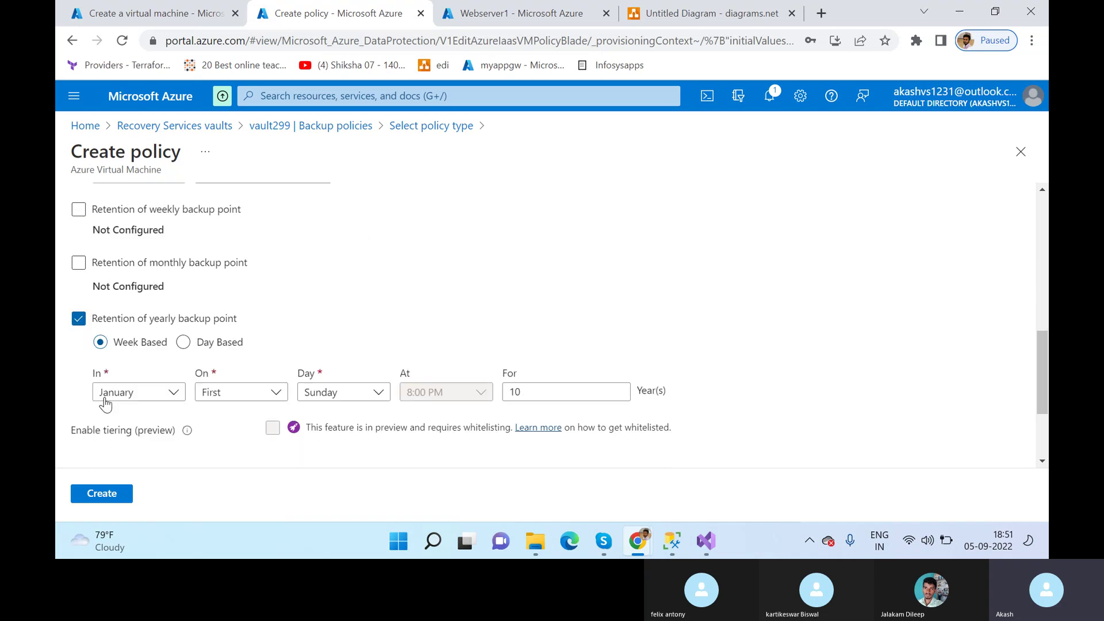
pyautogui.scroll(2, 177, 314)
pyautogui.scroll(1, 176, 314)
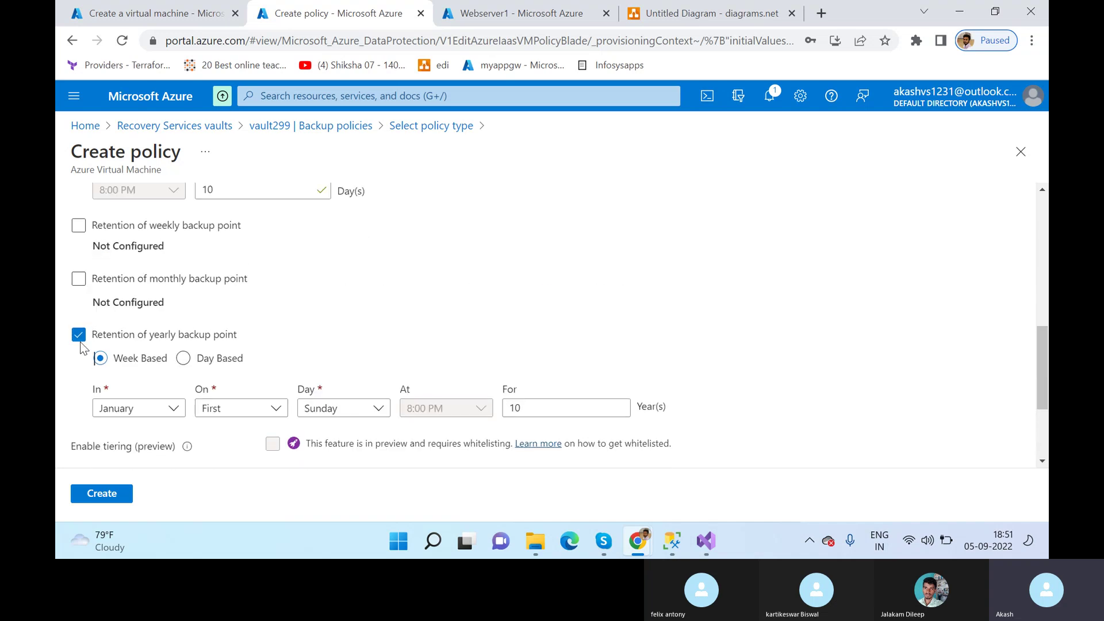
pyautogui.click(79, 336)
pyautogui.scroll(3, 81, 388)
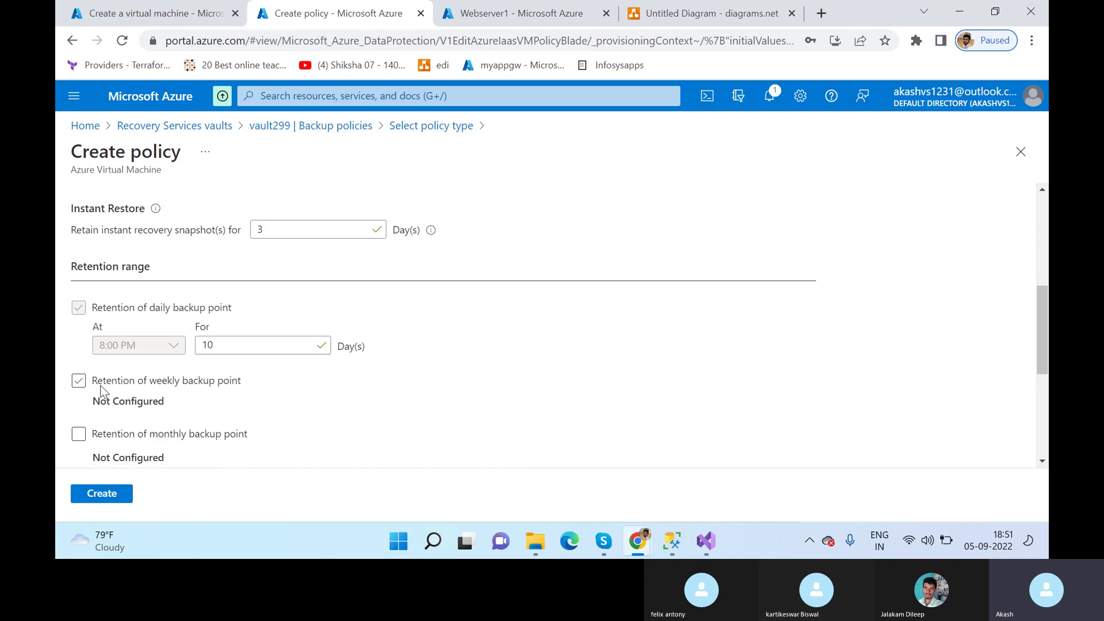
pyautogui.click(100, 439)
pyautogui.scroll(-3, 213, 437)
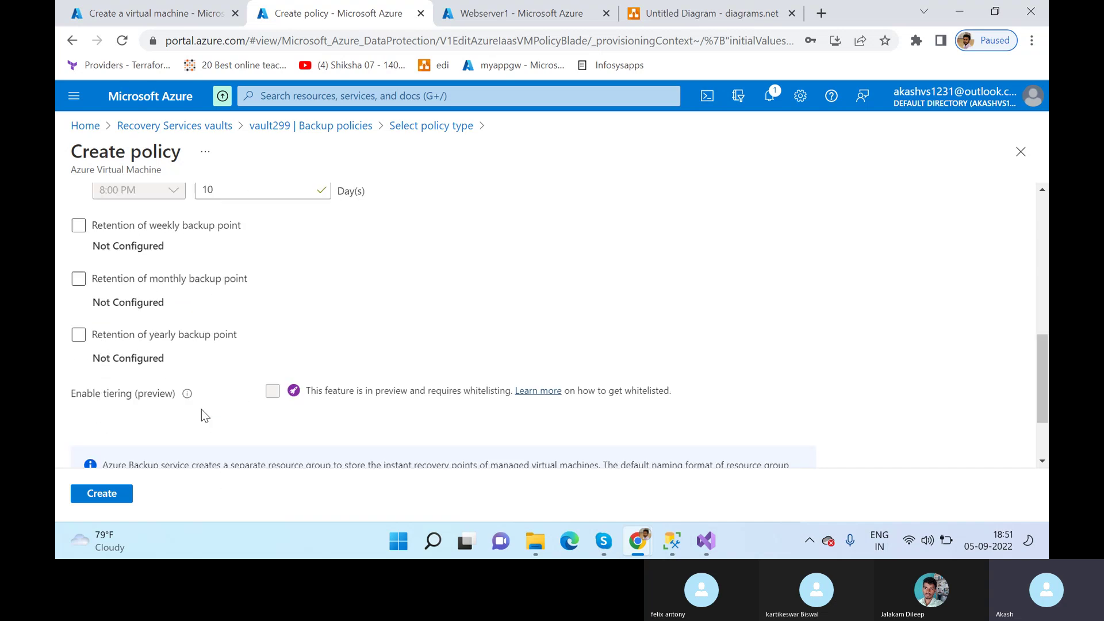
# Step: Try enabling retention of the monthly and yearly backup points and disable both again
pyautogui.click(79, 278)
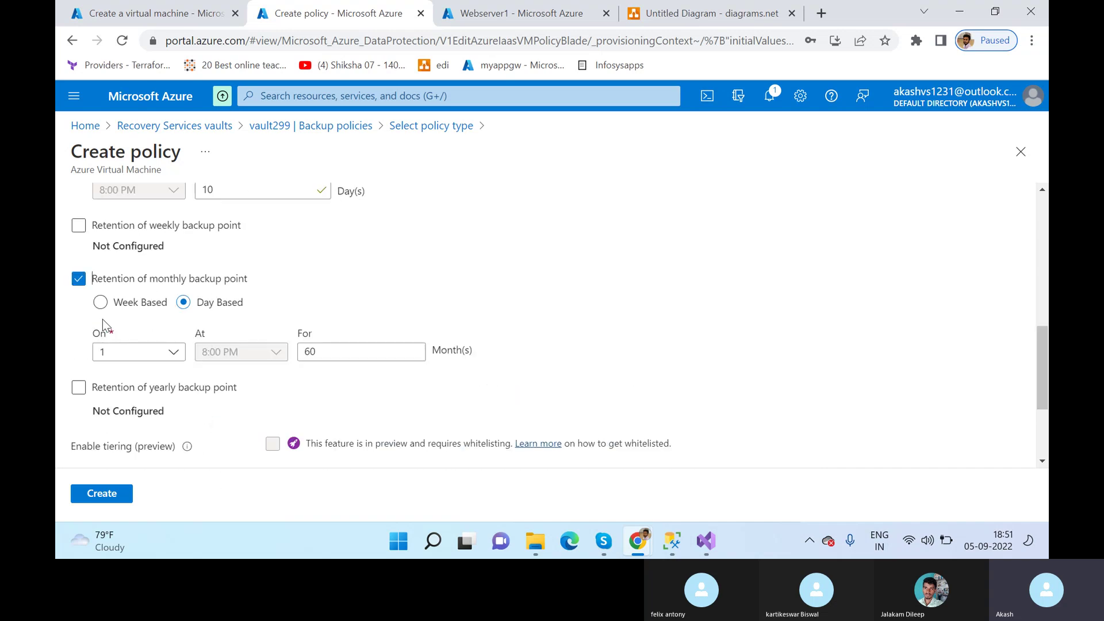
pyautogui.click(78, 387)
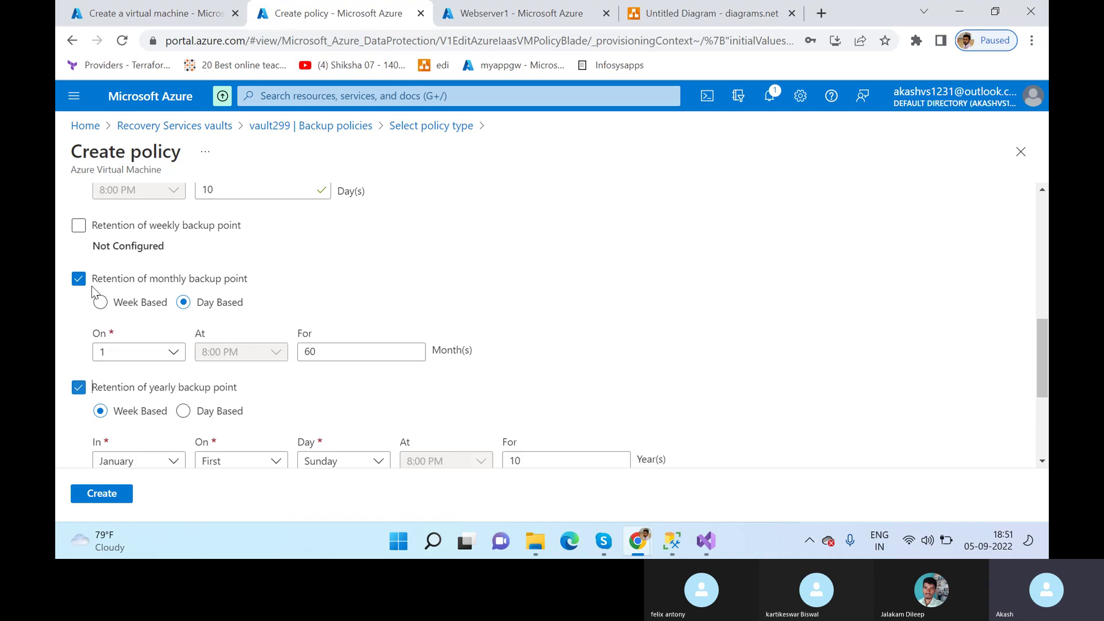
pyautogui.click(79, 278)
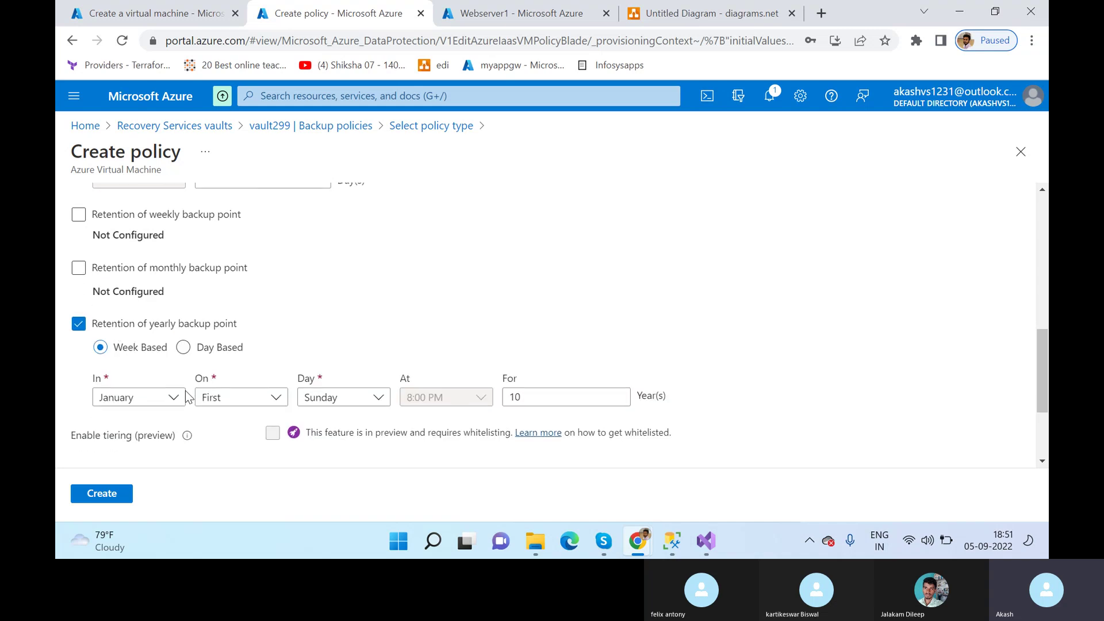
pyautogui.scroll(-1, 320, 350)
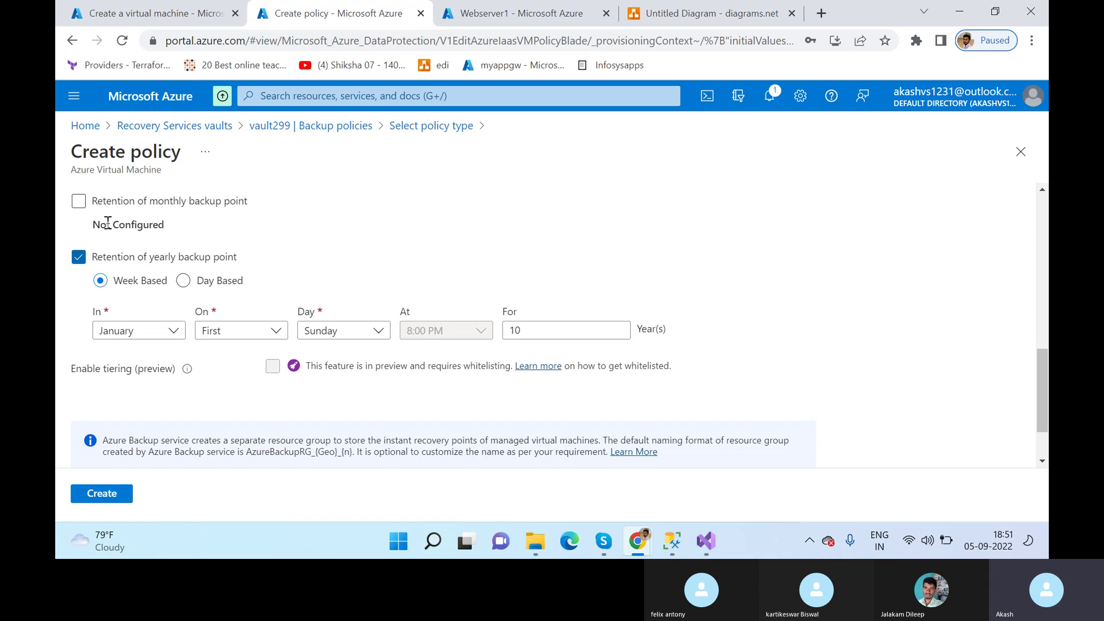
pyautogui.click(79, 257)
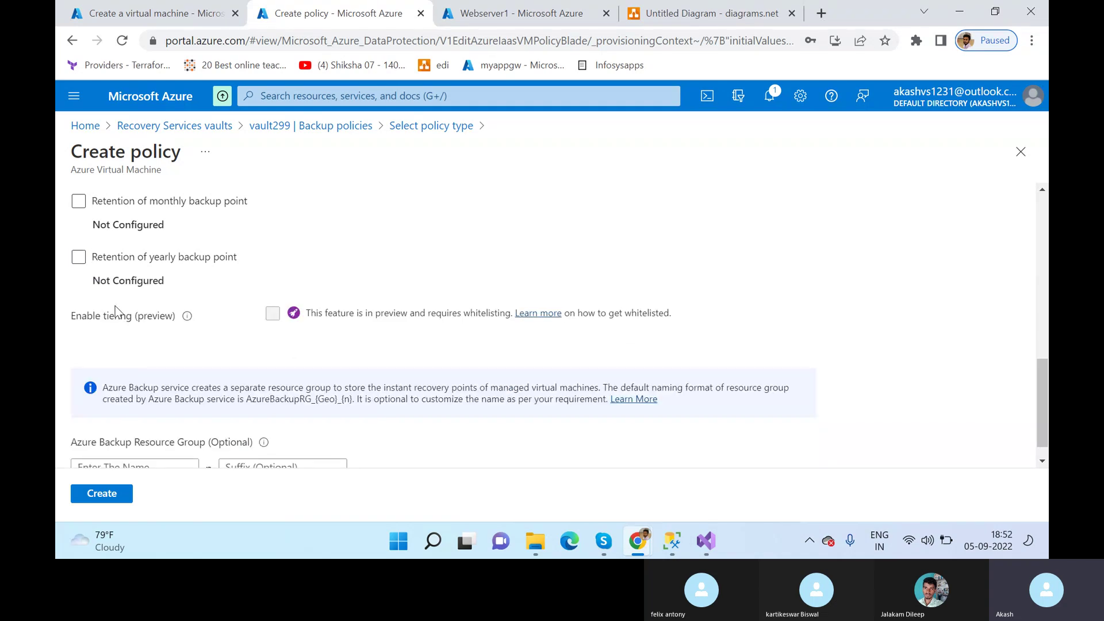
# Step: Create the dailybackup8pmIST policy and open its deployment overview
pyautogui.scroll(-1, 118, 313)
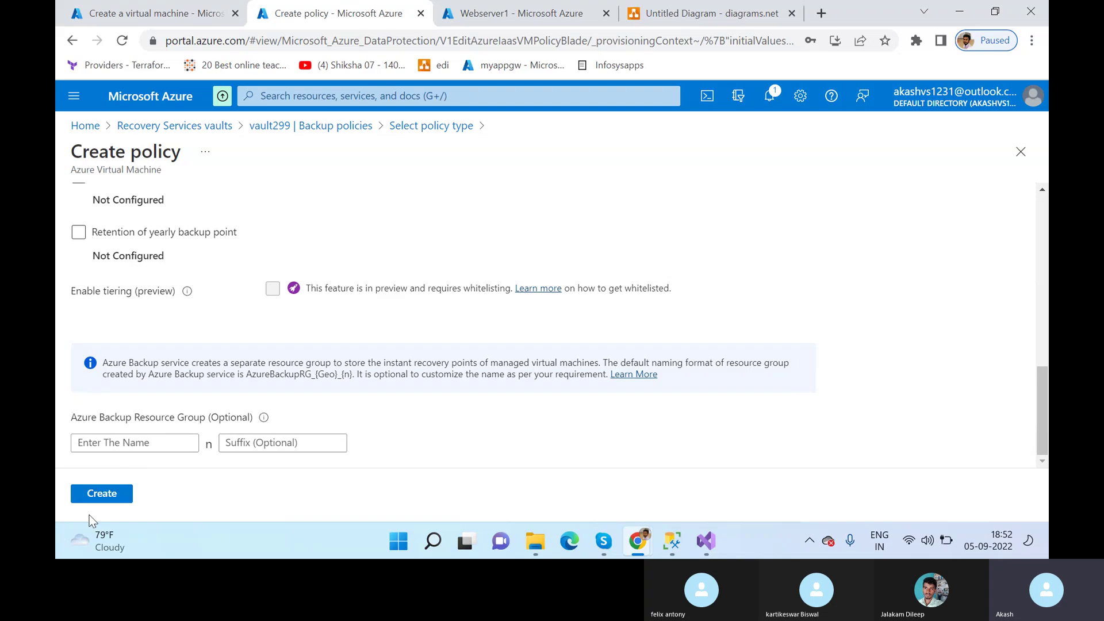
pyautogui.click(98, 495)
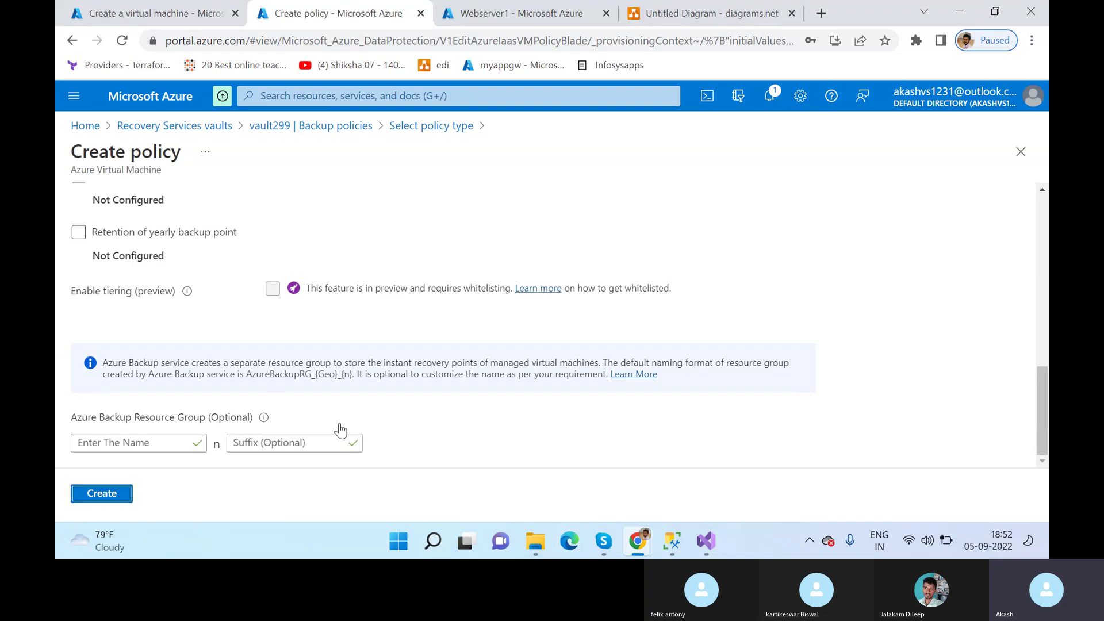
pyautogui.scroll(3, 279, 369)
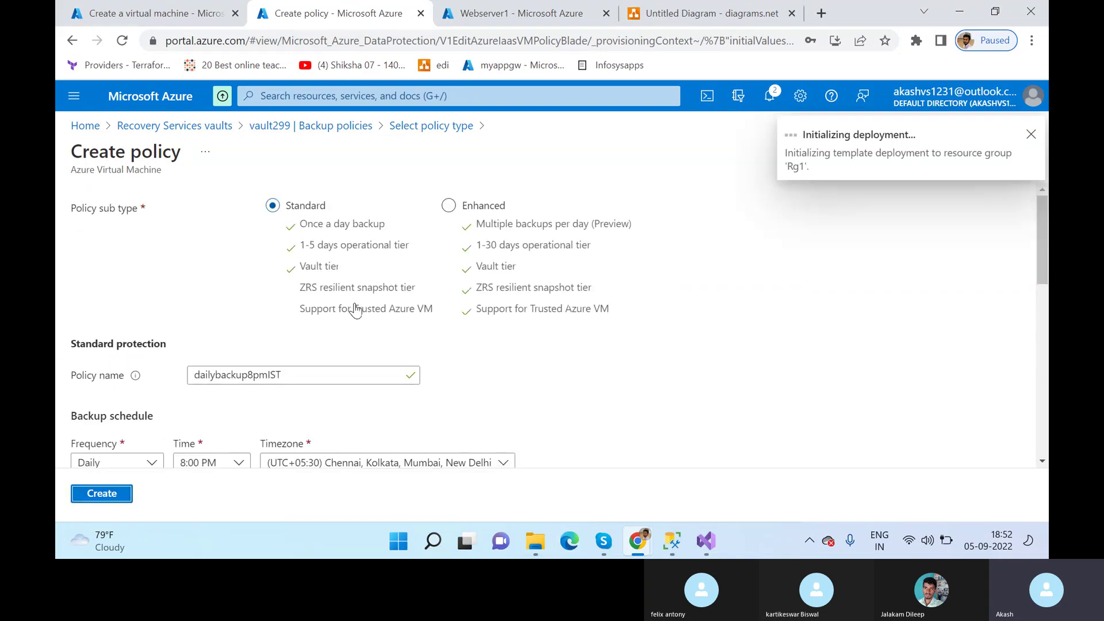
pyautogui.click(768, 103)
pyautogui.click(768, 102)
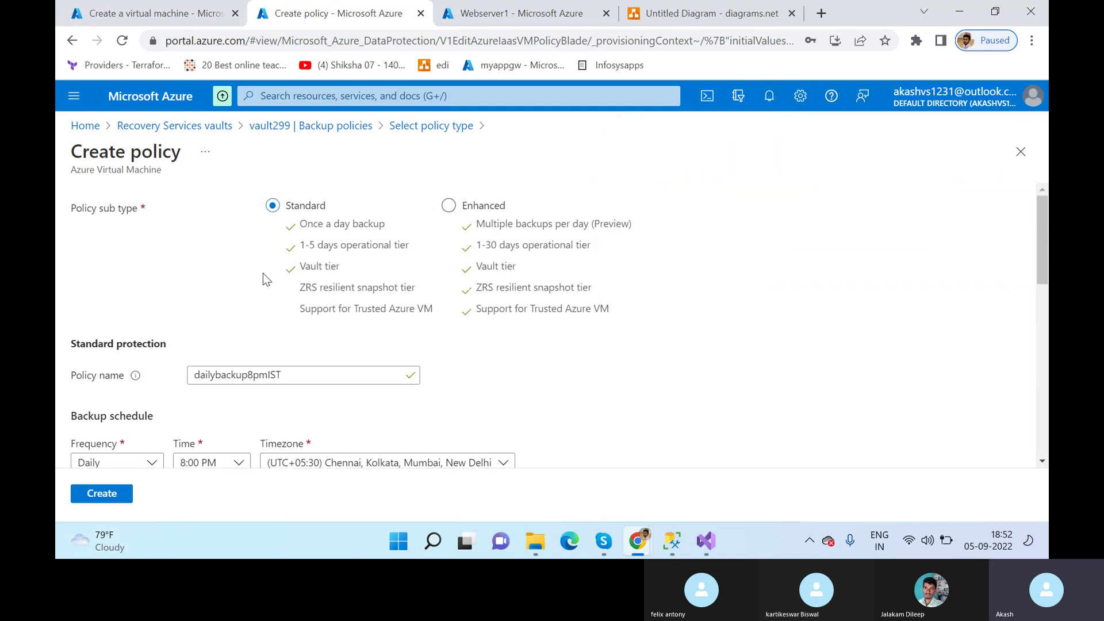
pyautogui.click(167, 8)
pyautogui.click(371, 11)
pyautogui.click(170, 17)
pyautogui.click(351, 12)
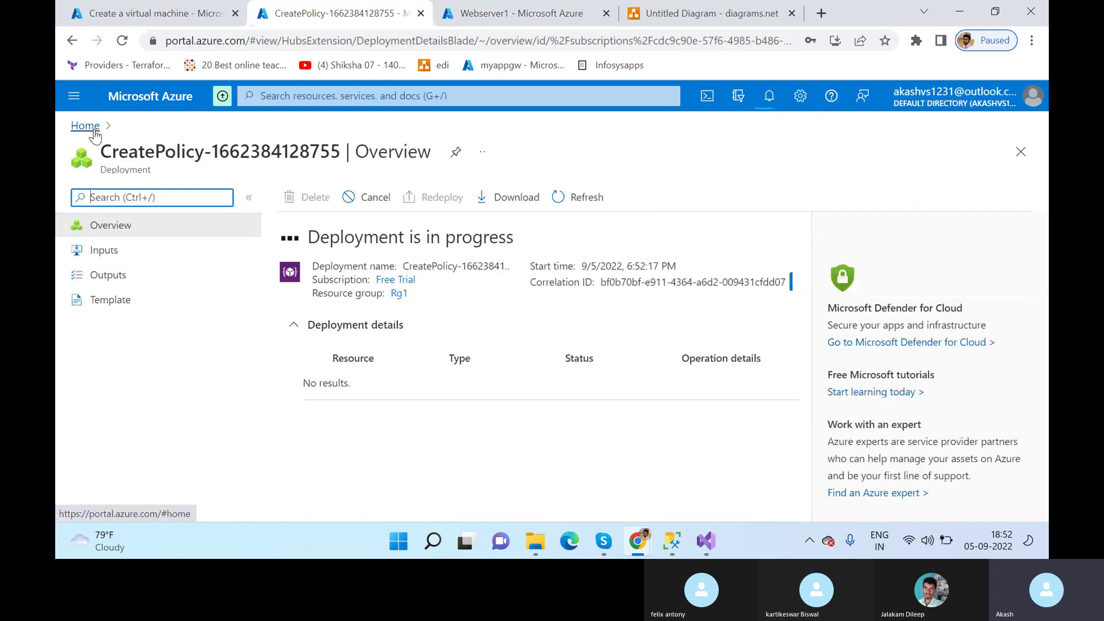
# Step: Switch to the diagrams.net diagram and add an enlarged square in an empty area of the page
pyautogui.click(635, 20)
pyautogui.scroll(-10, 519, 279)
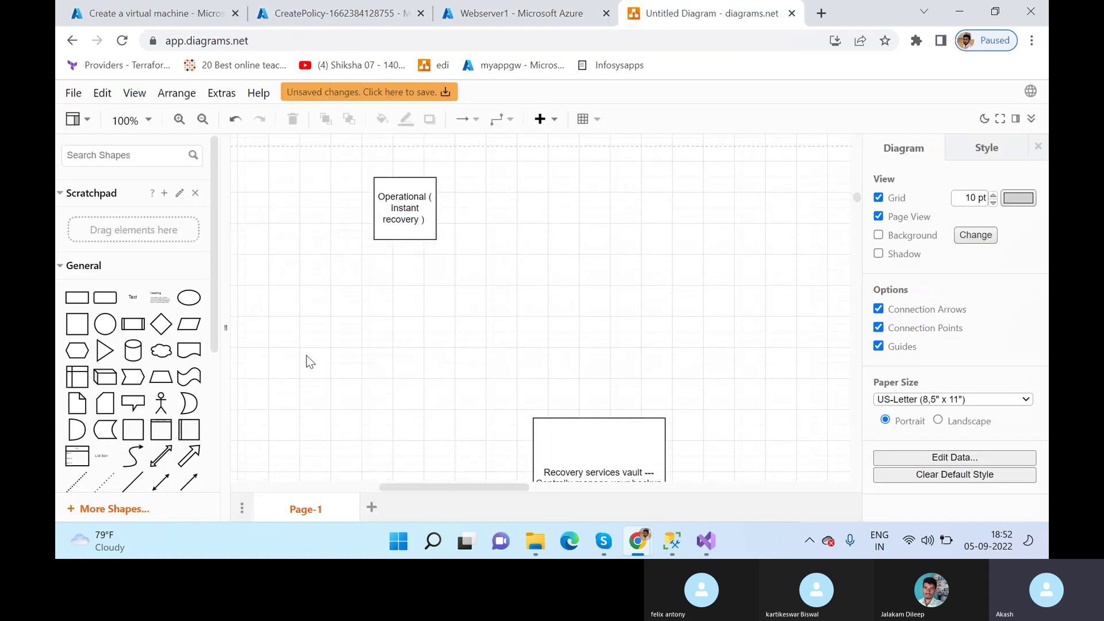
pyautogui.scroll(-5, 429, 361)
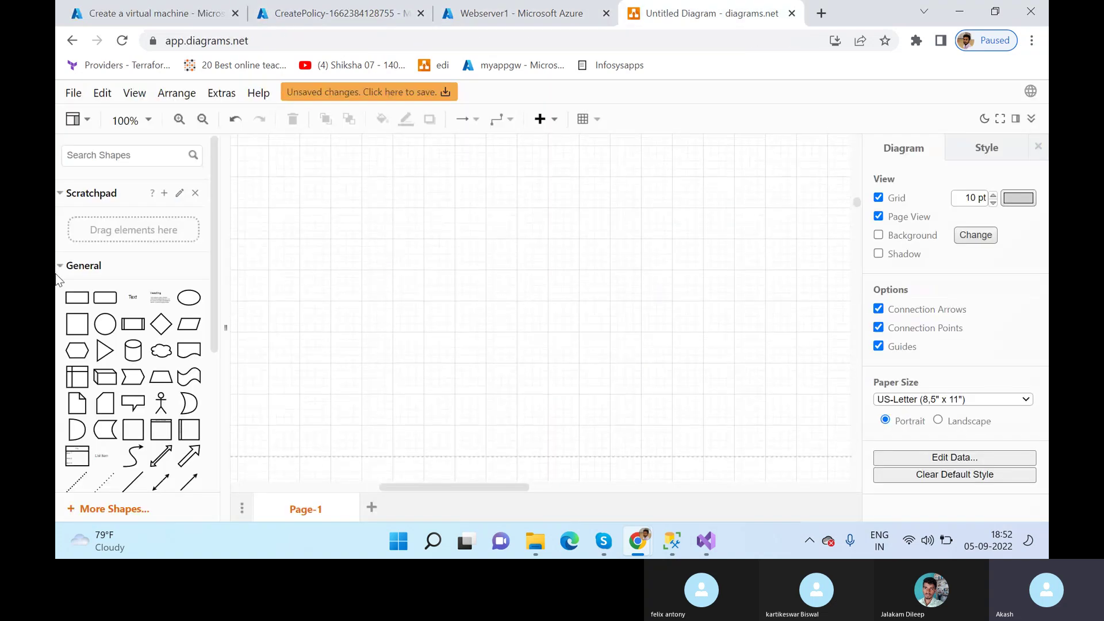
pyautogui.click(76, 324)
pyautogui.moveTo(573, 294); pyautogui.dragTo(374, 193)
pyautogui.moveTo(382, 239); pyautogui.dragTo(421, 278)
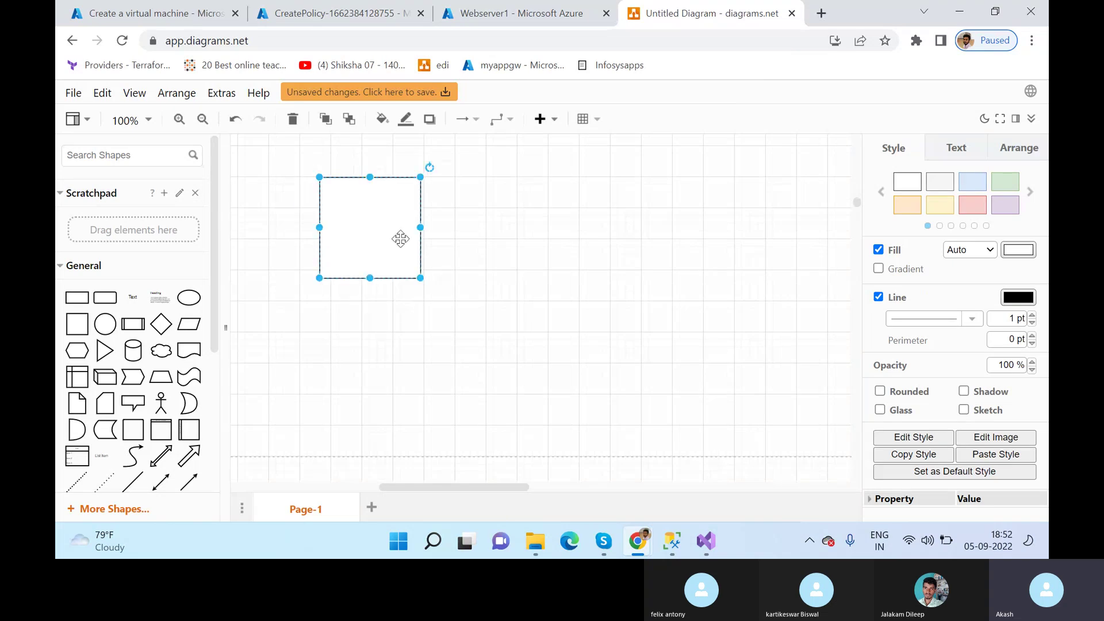
# Step: Enter the heading "Consistency :-" in the new square, followed by a blank line
pyautogui.doubleClick(401, 239)
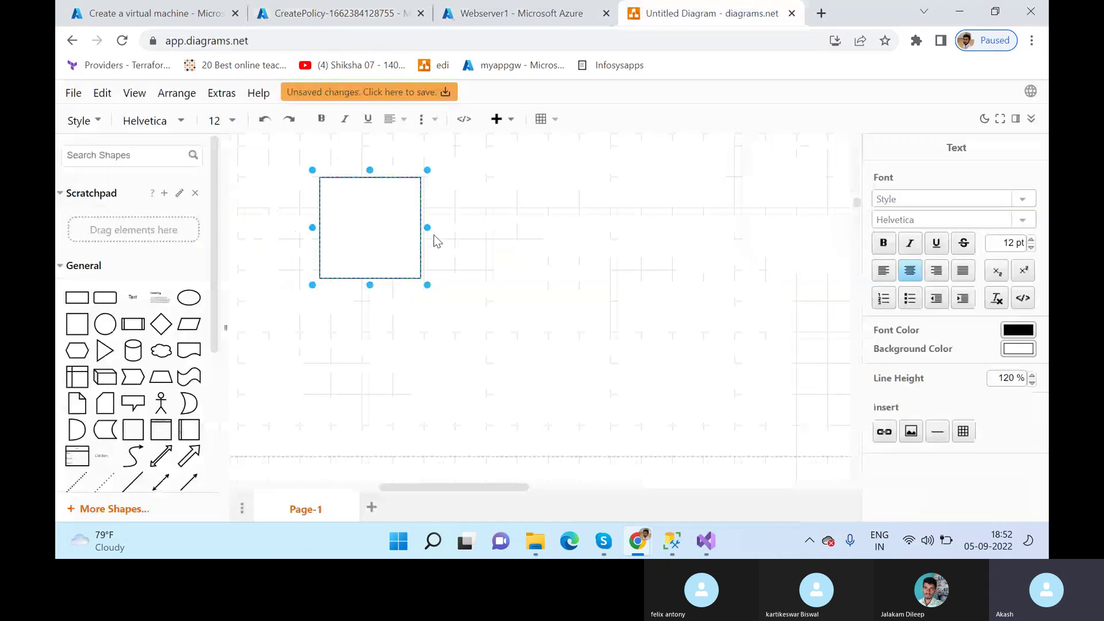
pyautogui.write('Consisten')
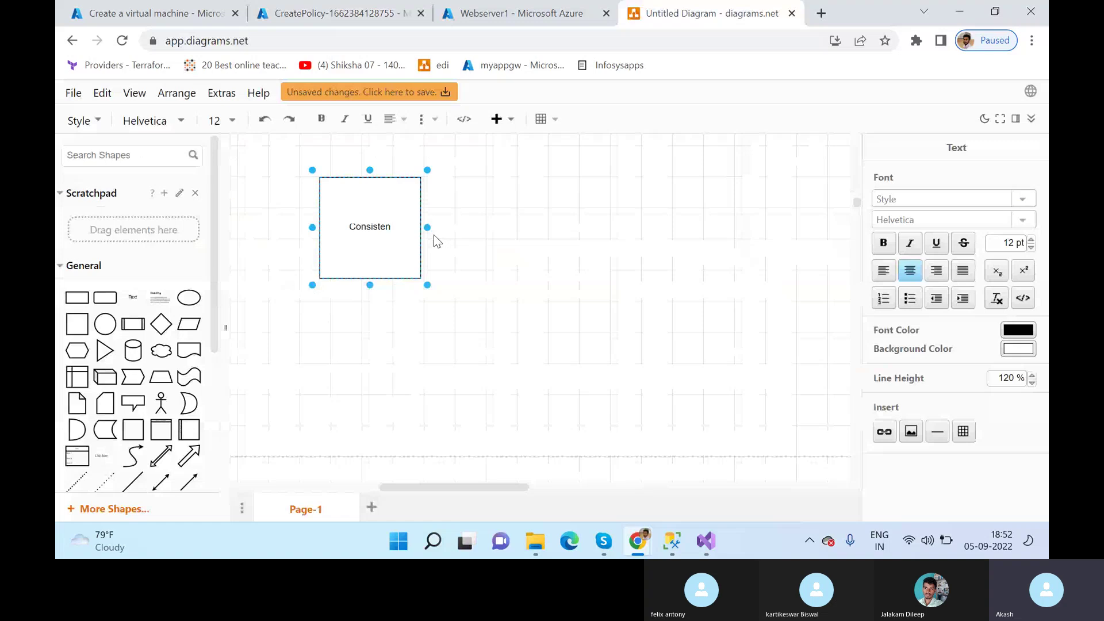
pyautogui.write('sy')
pyautogui.press('BackSpace')
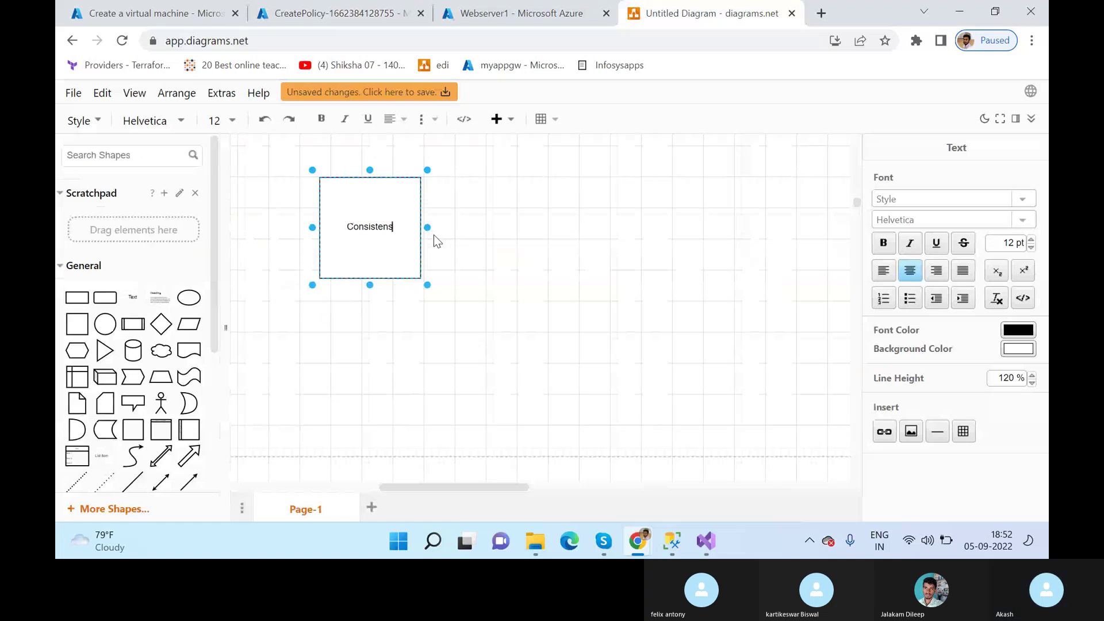
pyautogui.press('BackSpace')
pyautogui.write('cy :')
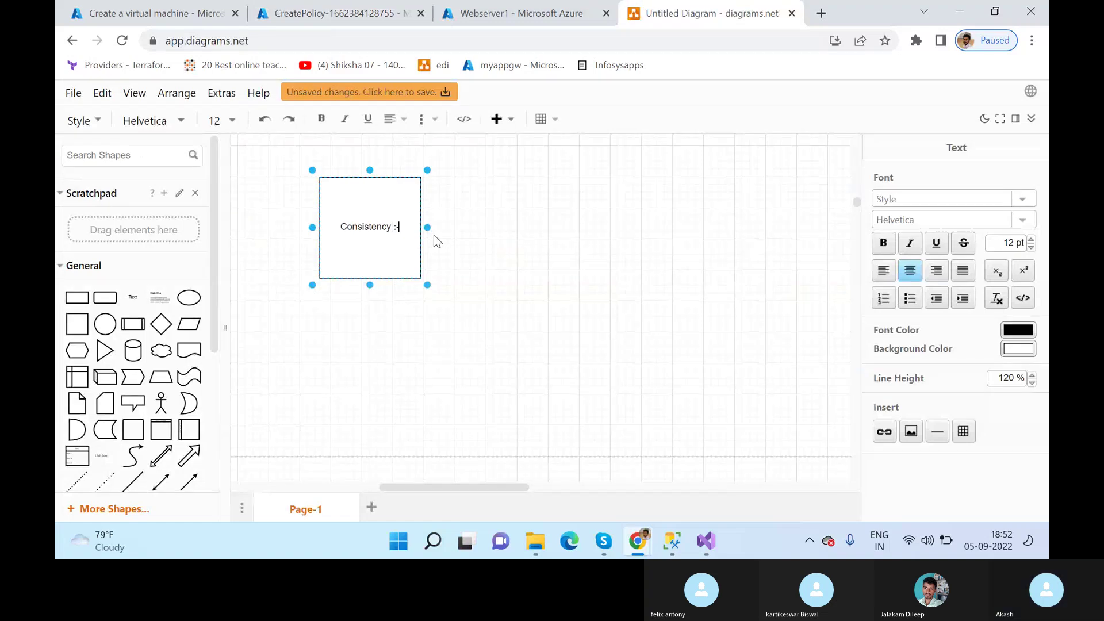
pyautogui.write('-')
pyautogui.press('Return')
pyautogui.press('Return')
# Step: List "App", "Crash" and "File system" on separate lines below the Consistency heading
pyautogui.write('Appl')
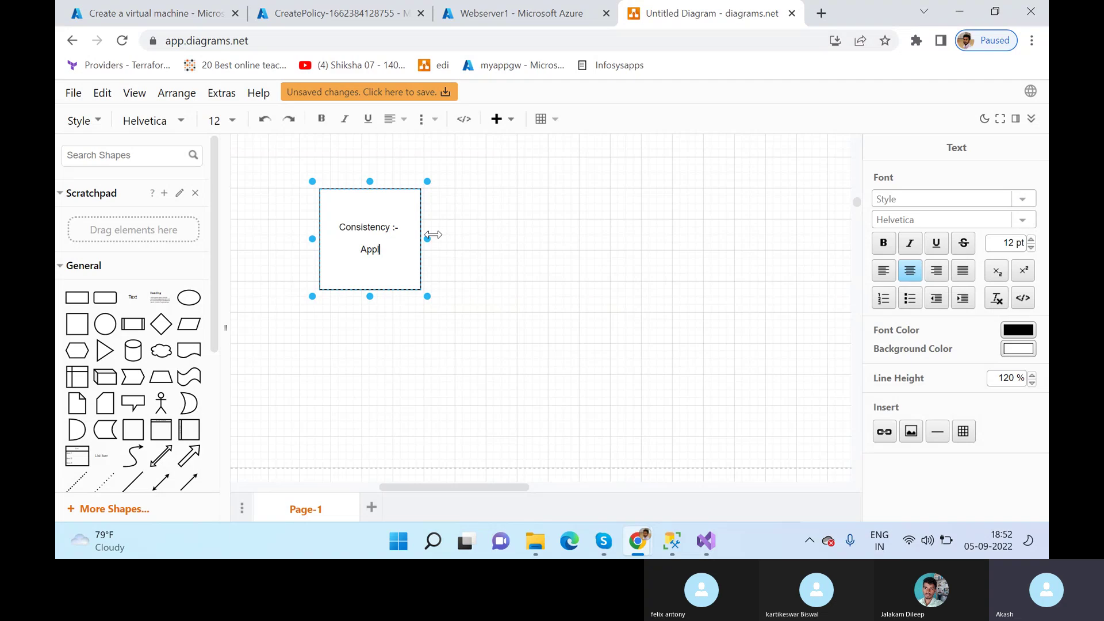
pyautogui.press('BackSpace')
pyautogui.press('Return')
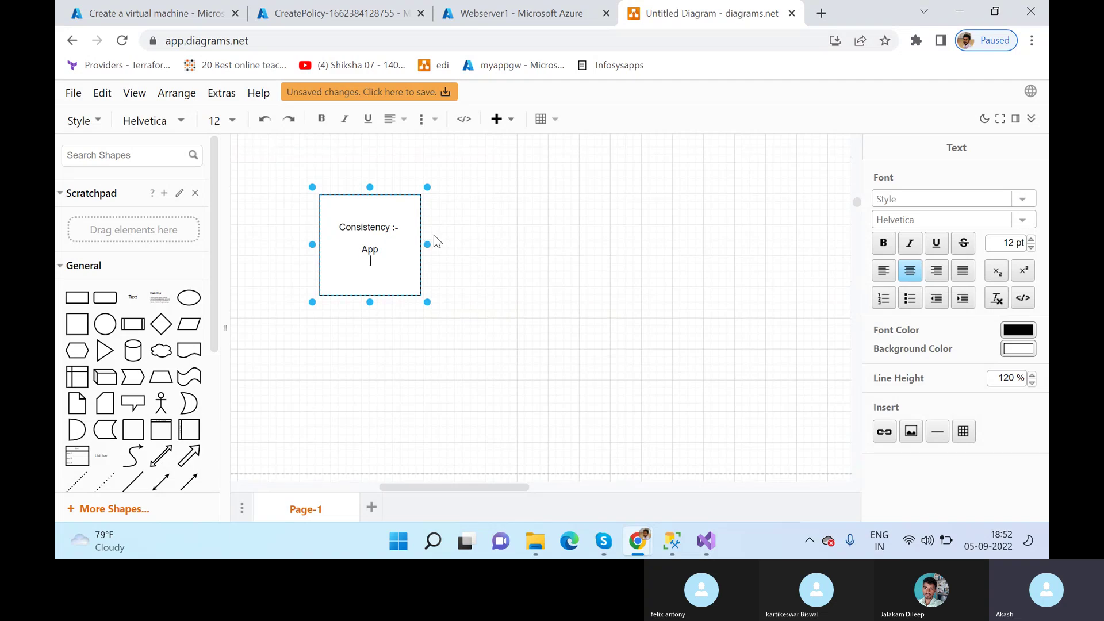
pyautogui.write('Crash')
pyautogui.press('Return')
pyautogui.write('File sys')
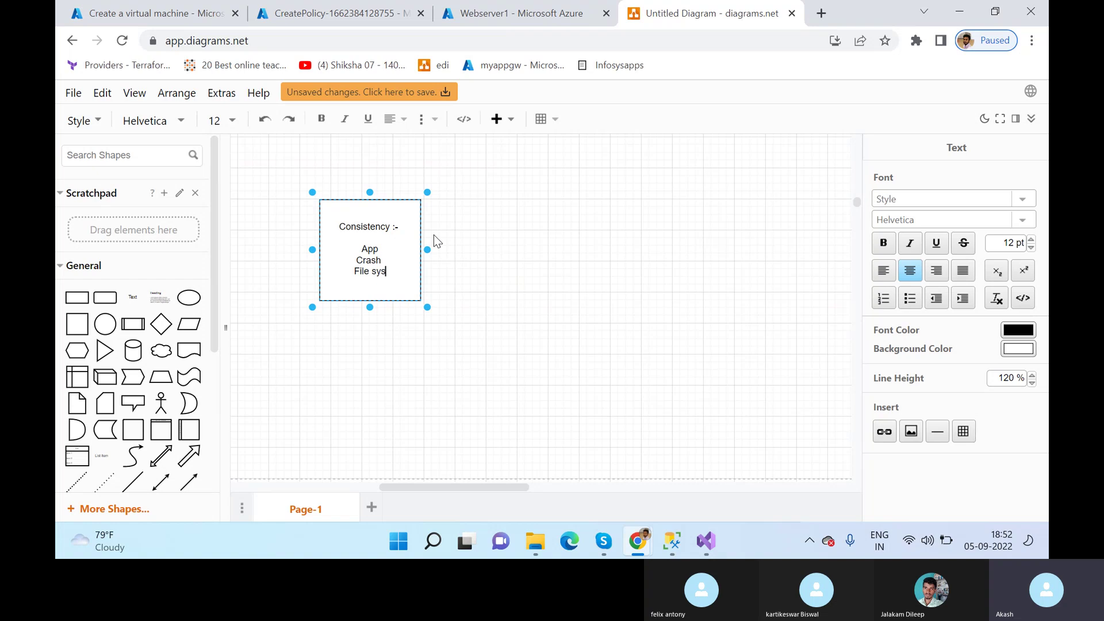
pyautogui.write('tem cons')
pyautogui.press('BackSpace')
pyautogui.press('BackSpace')
pyautogui.press('BackSpace')
pyautogui.press('BackSpace')
pyautogui.click(426, 306)
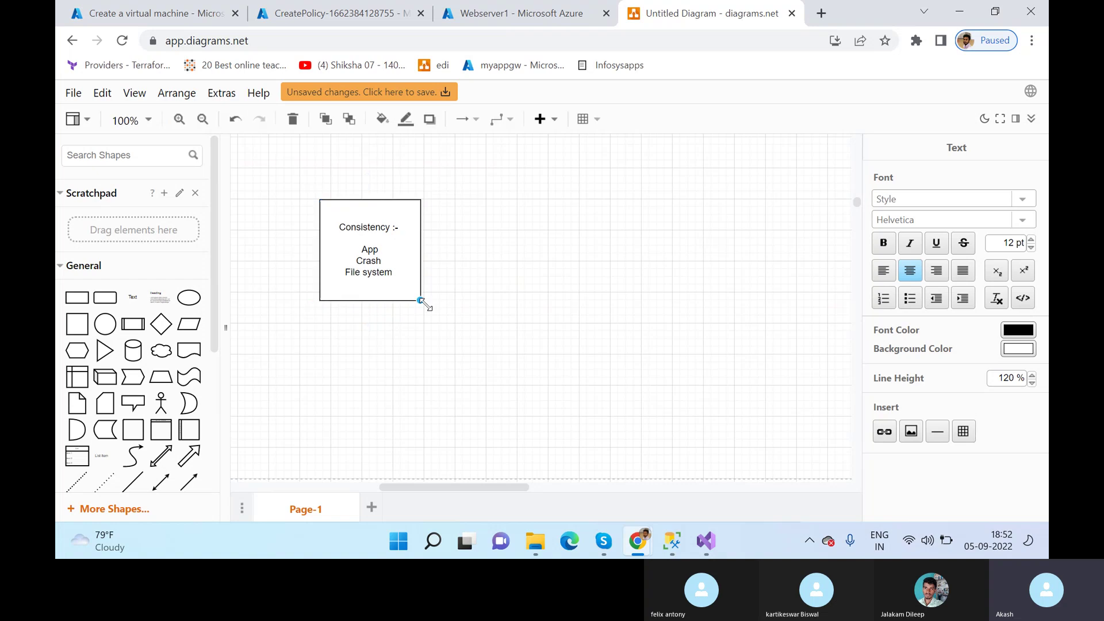
# Step: Enlarge the Consistency square and extend its App line to read "App -- Application data"
pyautogui.moveTo(422, 301); pyautogui.dragTo(499, 378)
pyautogui.doubleClick(423, 288)
pyautogui.click(424, 288)
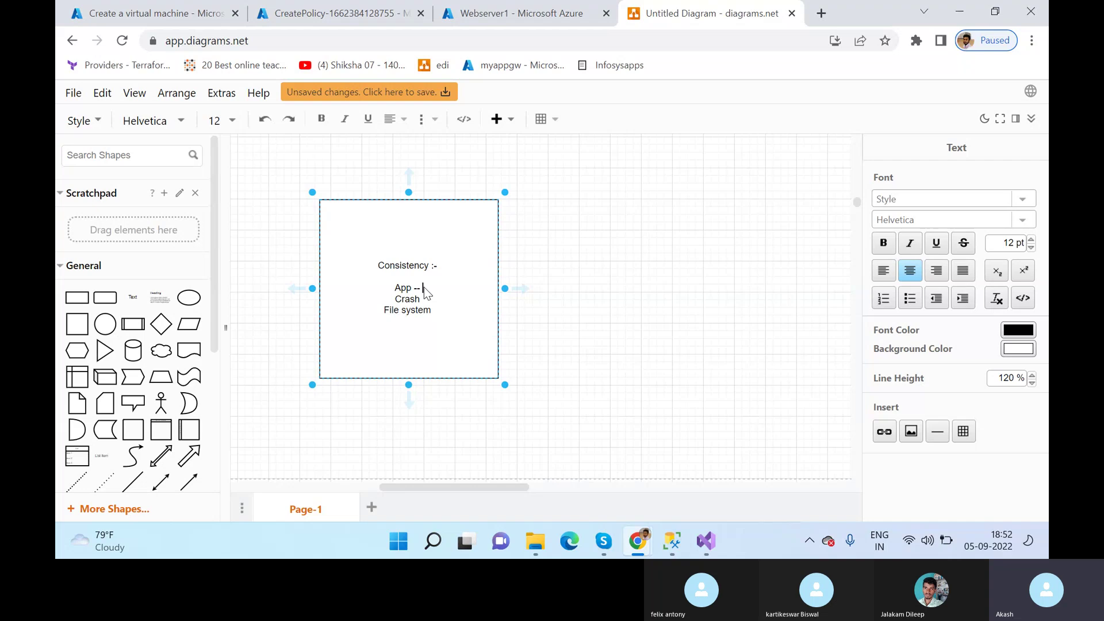
pyautogui.write('-- ')
pyautogui.write('RAM')
pyautogui.press('BackSpace')
pyautogui.press('BackSpace')
pyautogui.press('BackSpace')
pyautogui.write('pplication d')
pyautogui.write('ata')
# Step: Extend the Crash line to read "Crash -- The backup is taken when your VM is in shut down."
pyautogui.write('--')
pyautogui.write(' The backup i')
pyautogui.write('s taieb')
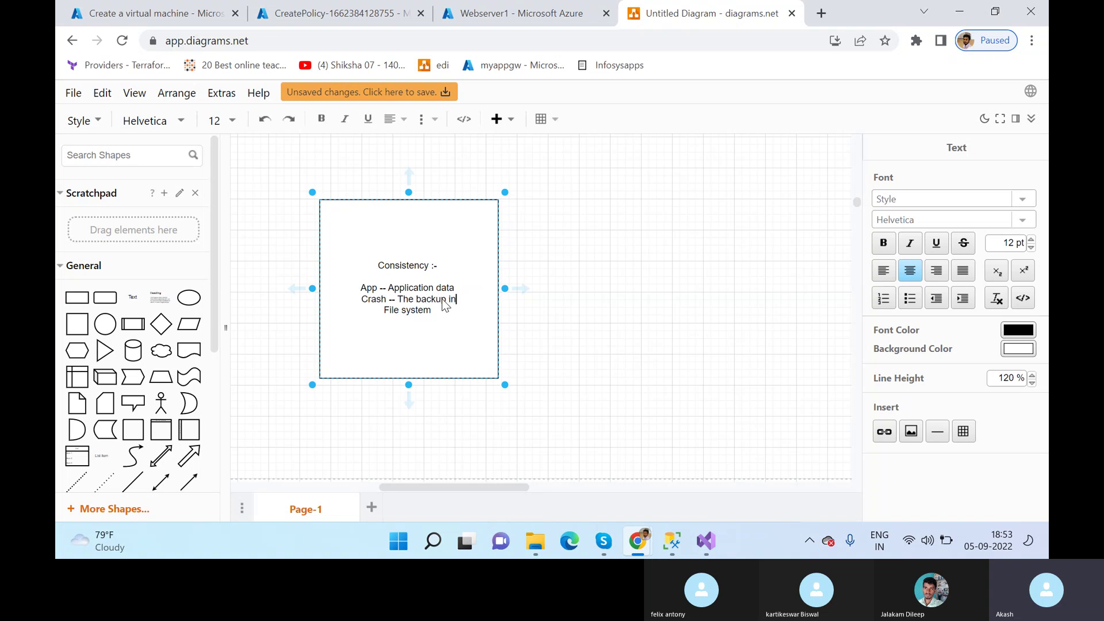
pyautogui.press('BackSpace')
pyautogui.press('BackSpace')
pyautogui.press('BackSpace')
pyautogui.press('BackSpace')
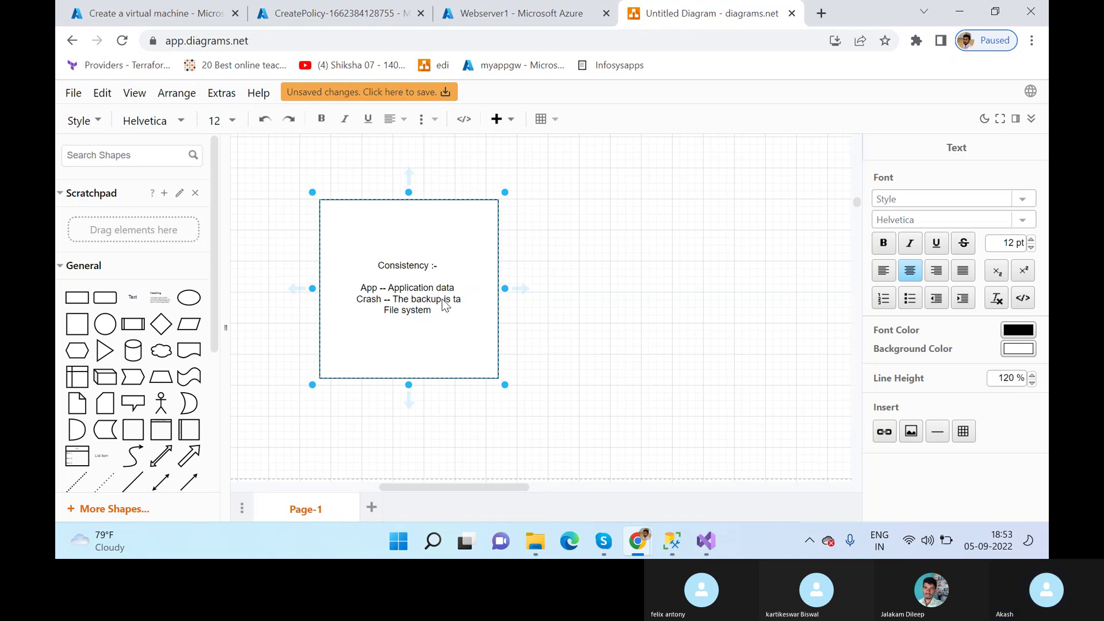
pyautogui.write('ken when ')
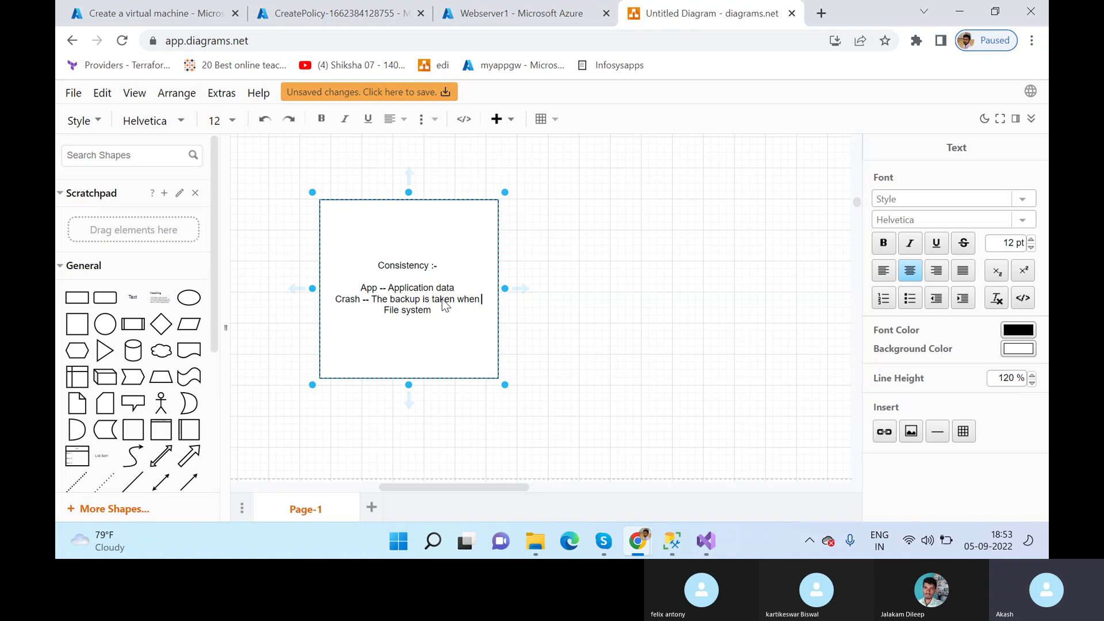
pyautogui.write('your VM is')
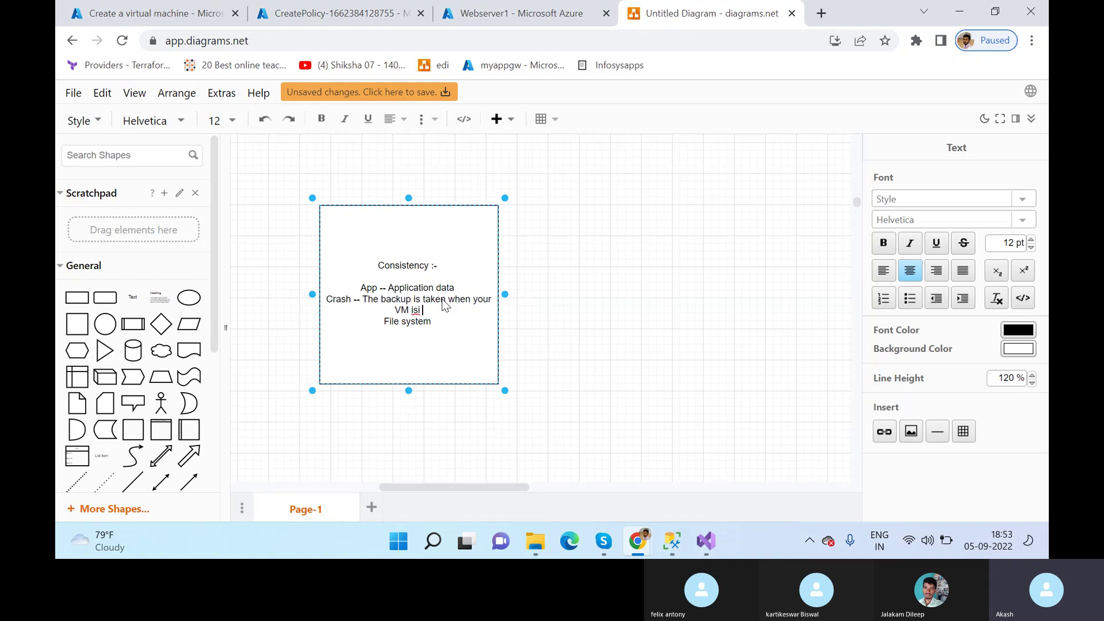
pyautogui.write(' in shur')
pyautogui.press('BackSpace')
pyautogui.press('BackSpace')
pyautogui.write('t down')
pyautogui.write('n')
# Step: Extend the File system line to read "File system -- The VM running but only the file system ."
pyautogui.write('--')
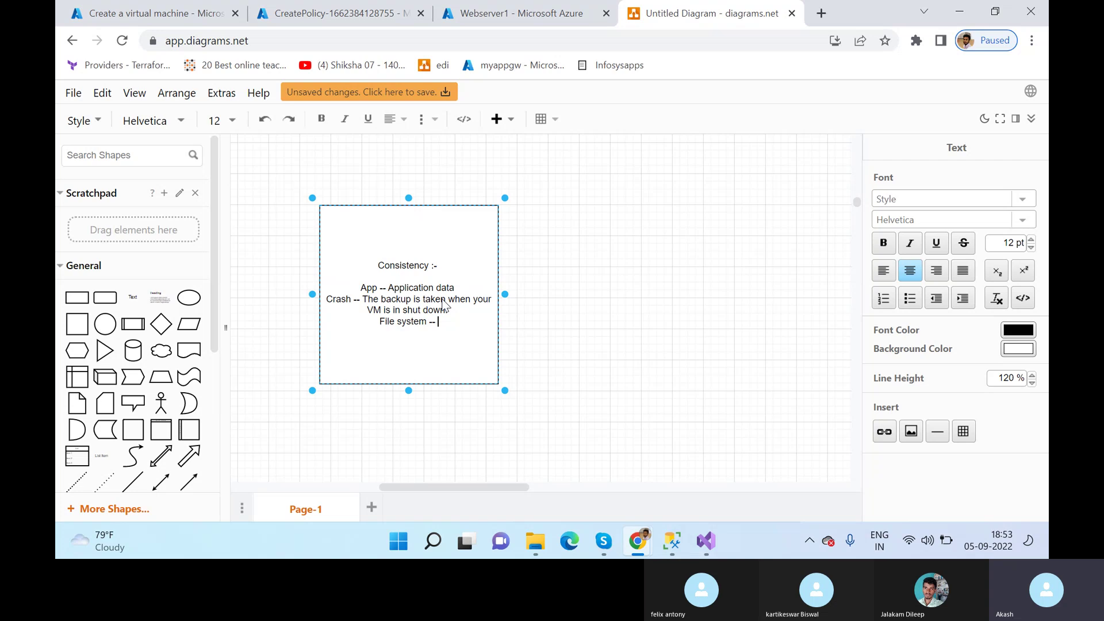
pyautogui.write('The VM running ')
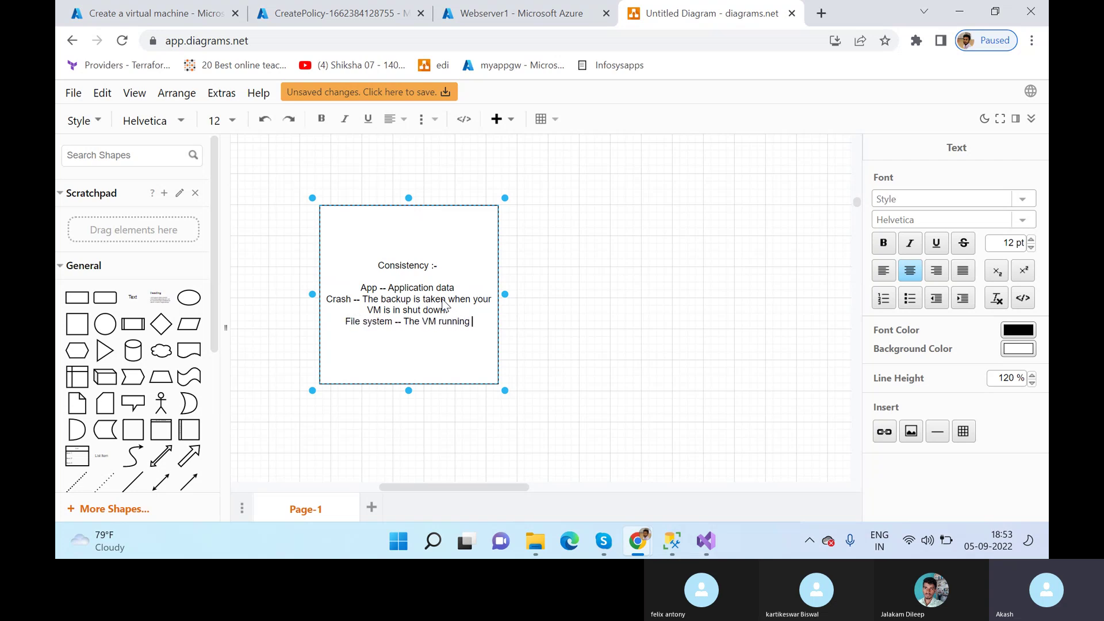
pyautogui.write('but only the ')
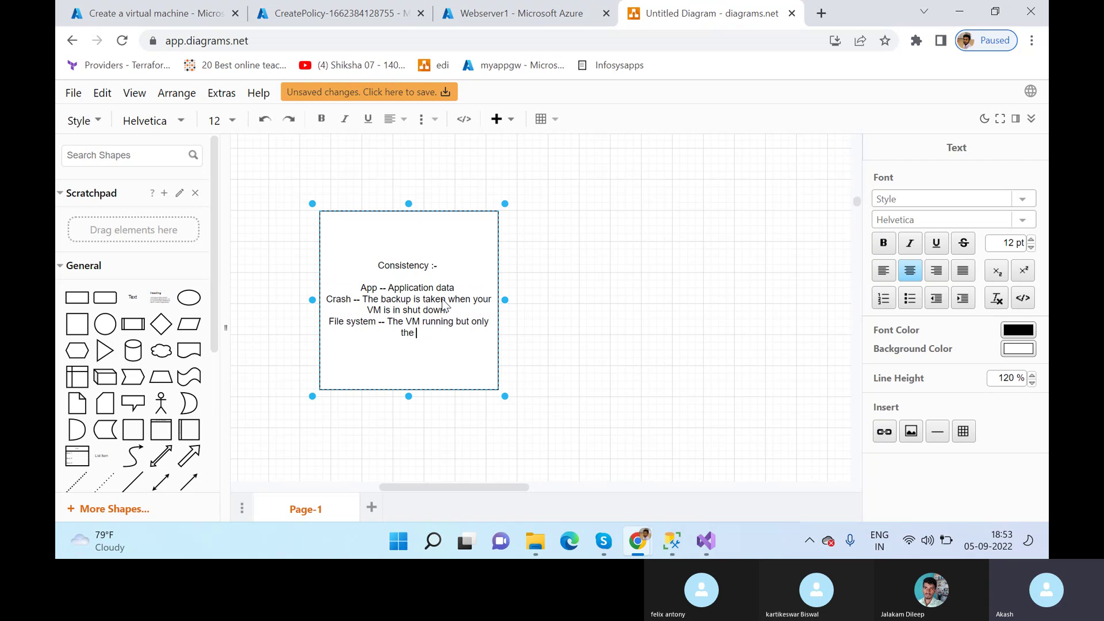
pyautogui.write('file syste')
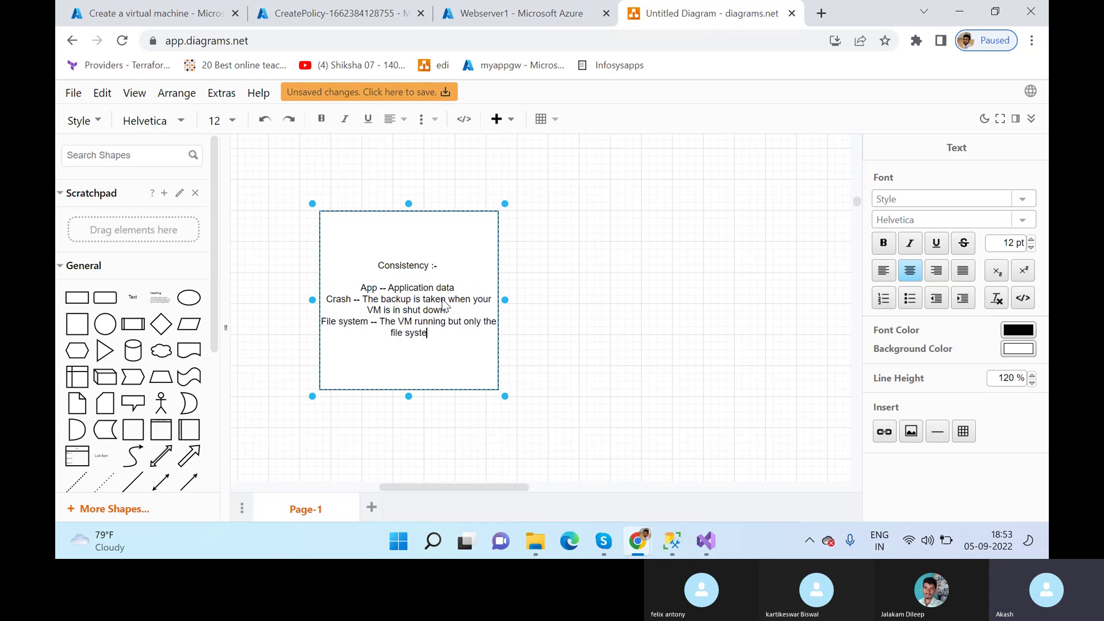
pyautogui.write('m .')
# Step: Highlight the App, Crash and File system definitions one by one to review them
pyautogui.moveTo(443, 332); pyautogui.dragTo(325, 330)
pyautogui.moveTo(482, 286); pyautogui.dragTo(351, 287)
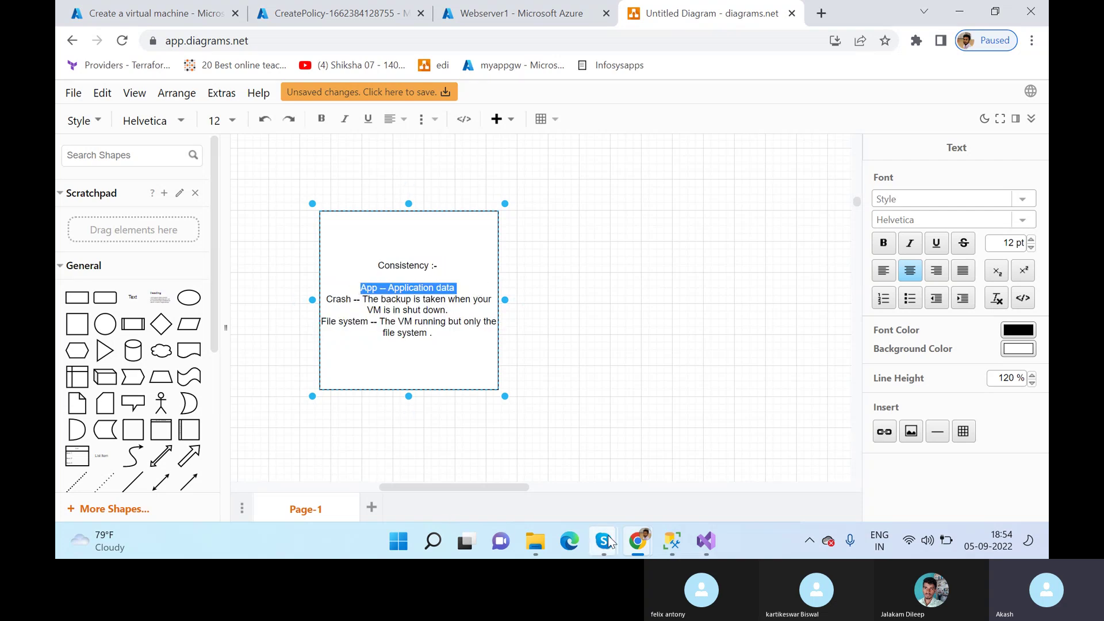
pyautogui.moveTo(468, 308); pyautogui.dragTo(355, 311)
pyautogui.doubleClick(382, 303)
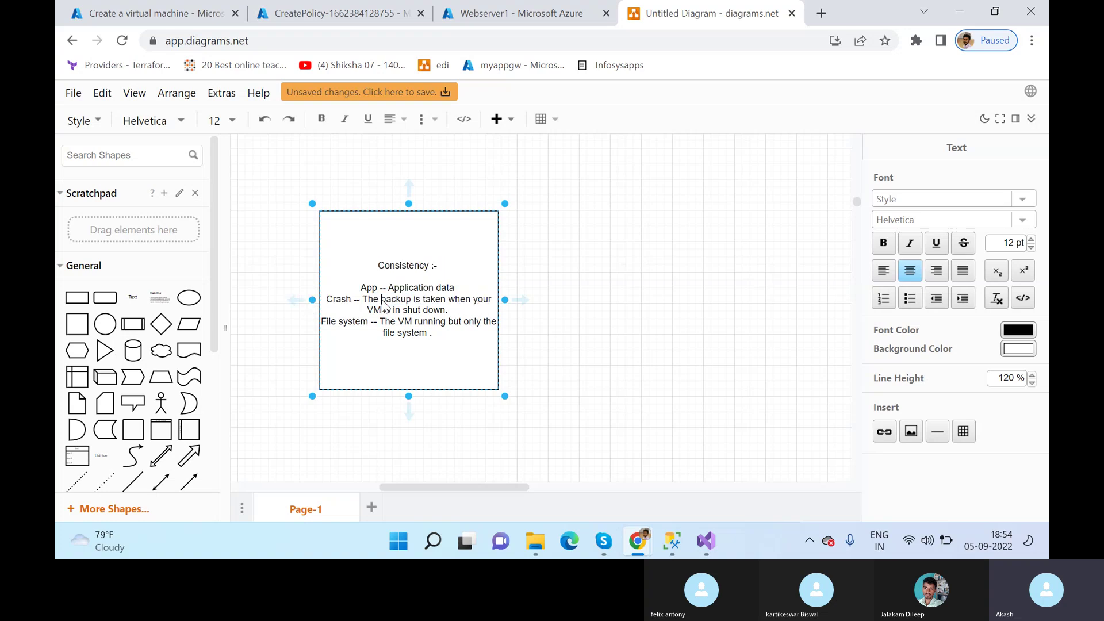
pyautogui.click(465, 311)
pyautogui.moveTo(465, 308); pyautogui.dragTo(333, 299)
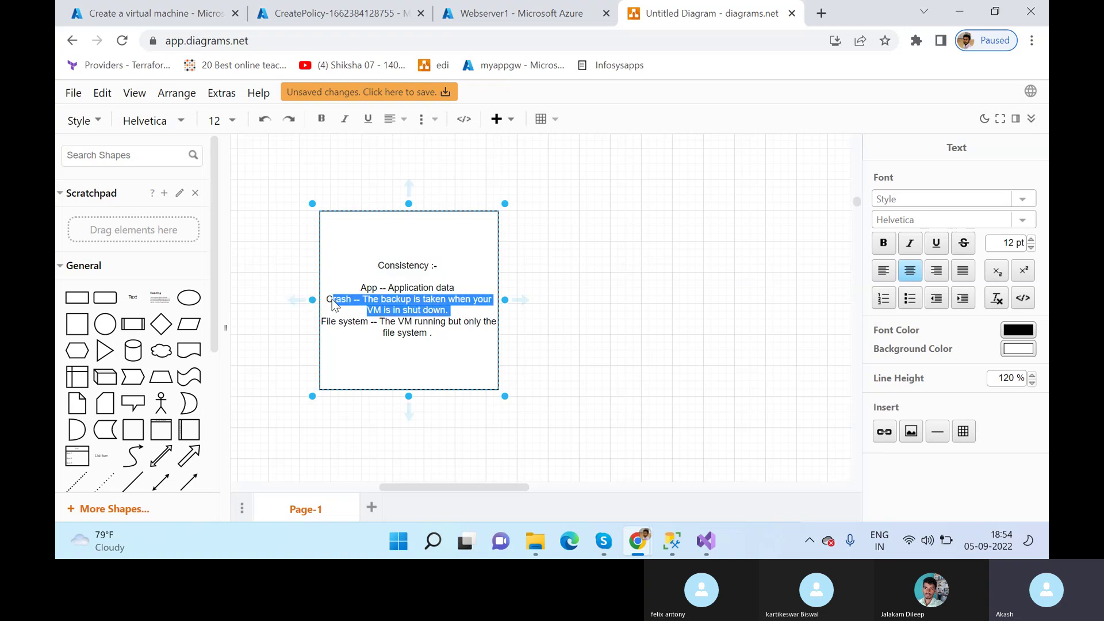
pyautogui.click(415, 327)
pyautogui.click(449, 336)
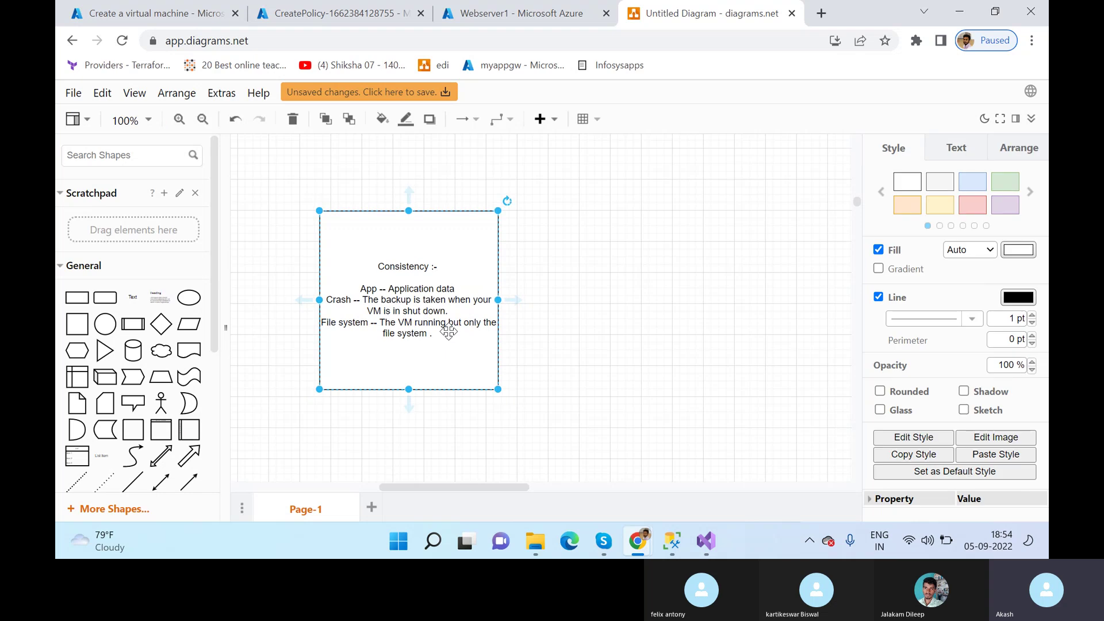
pyautogui.doubleClick(445, 332)
pyautogui.moveTo(443, 333); pyautogui.dragTo(323, 323)
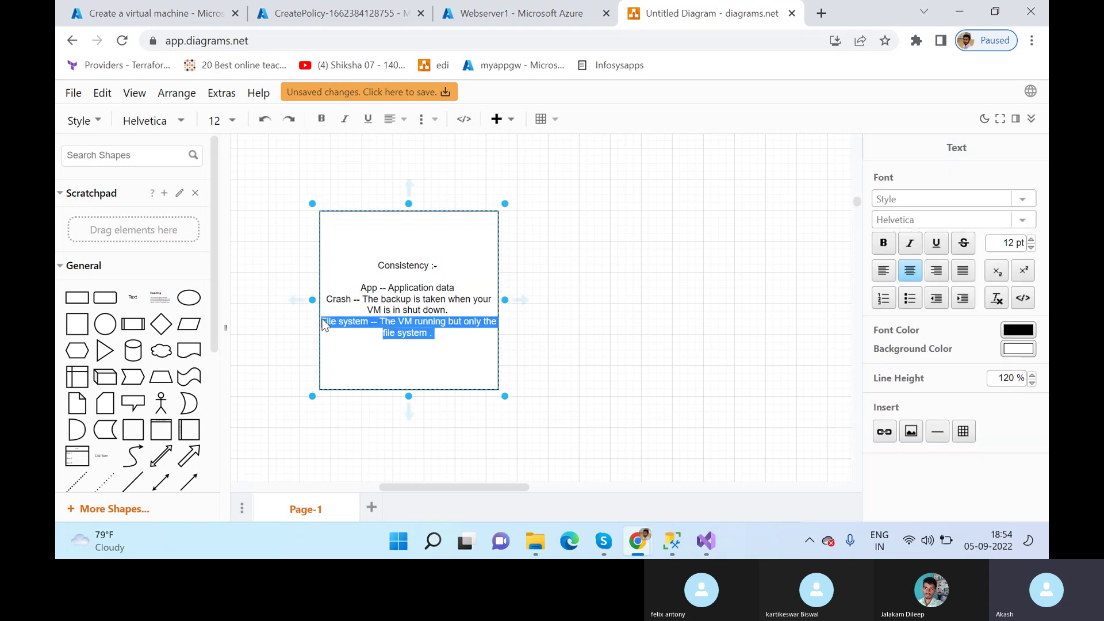
# Step: Finish the text edit, mute and unmute the microphone in the Skype call, and return to the diagram
pyautogui.click(377, 341)
pyautogui.click(339, 13)
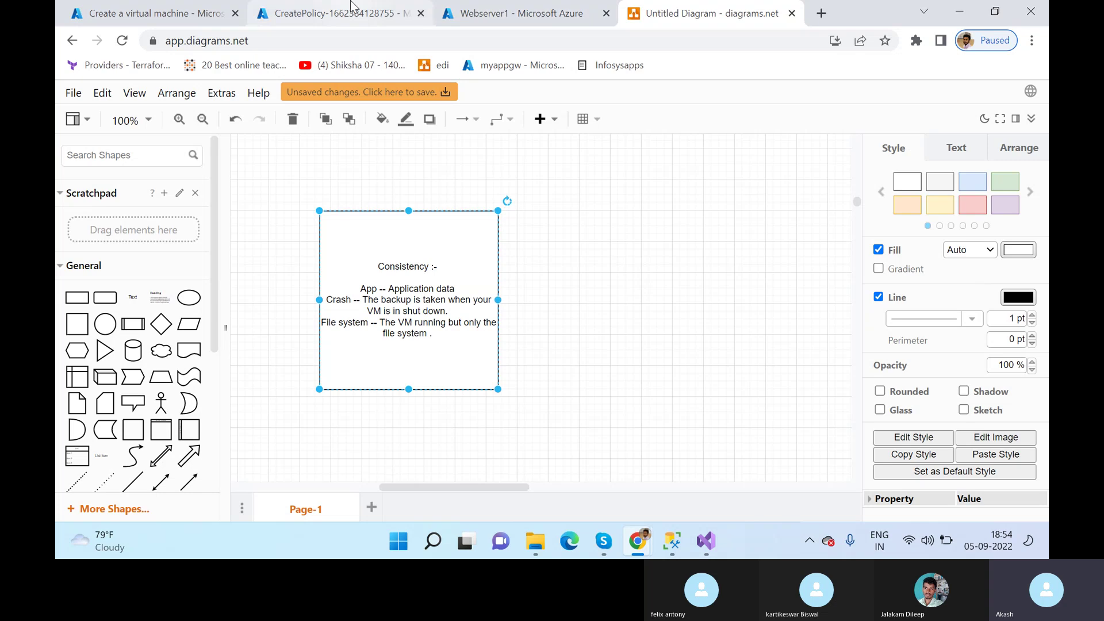
pyautogui.click(691, 13)
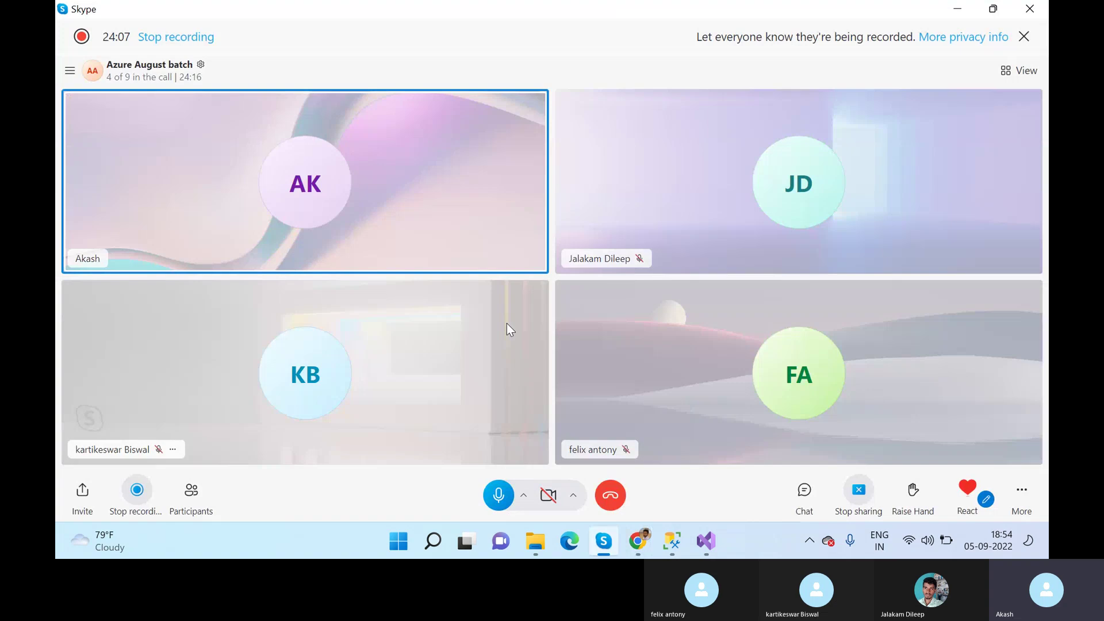
pyautogui.click(499, 495)
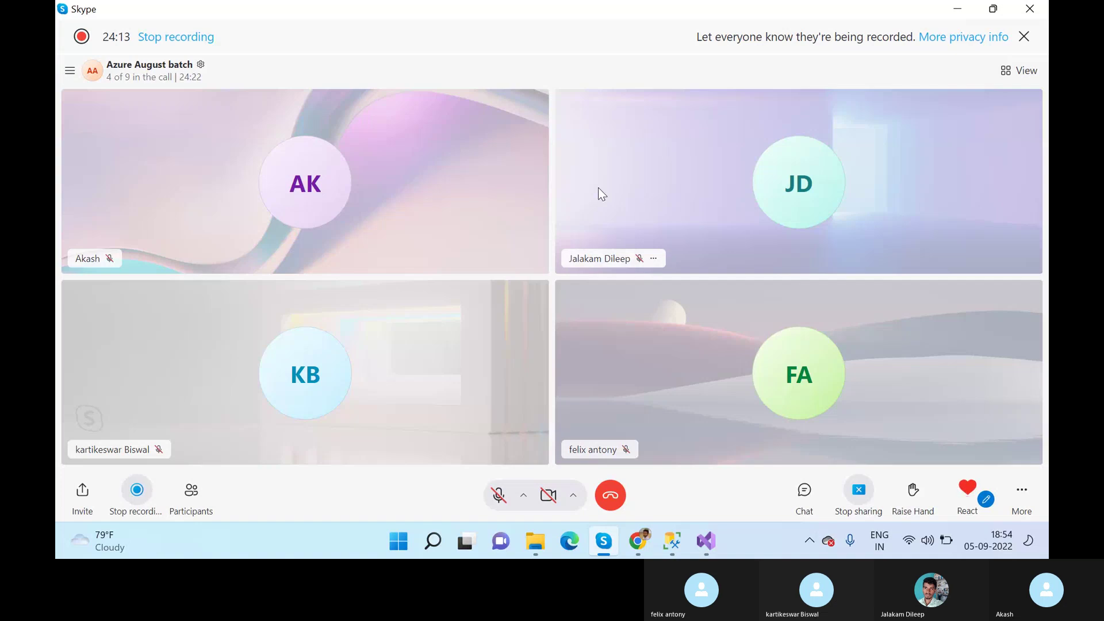
pyautogui.click(499, 497)
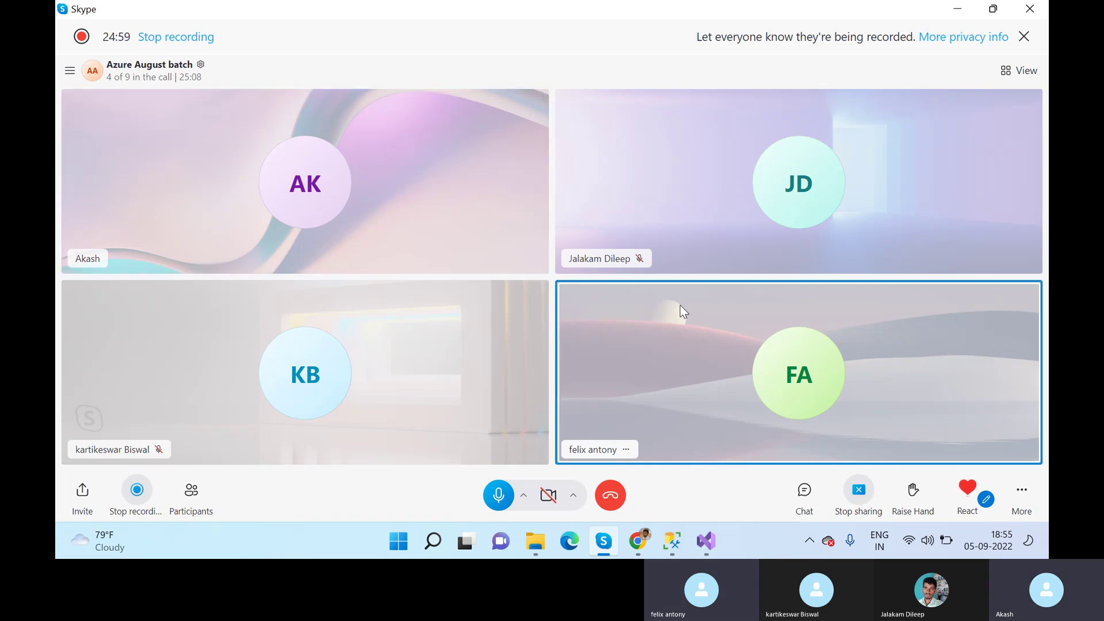
pyautogui.click(956, 10)
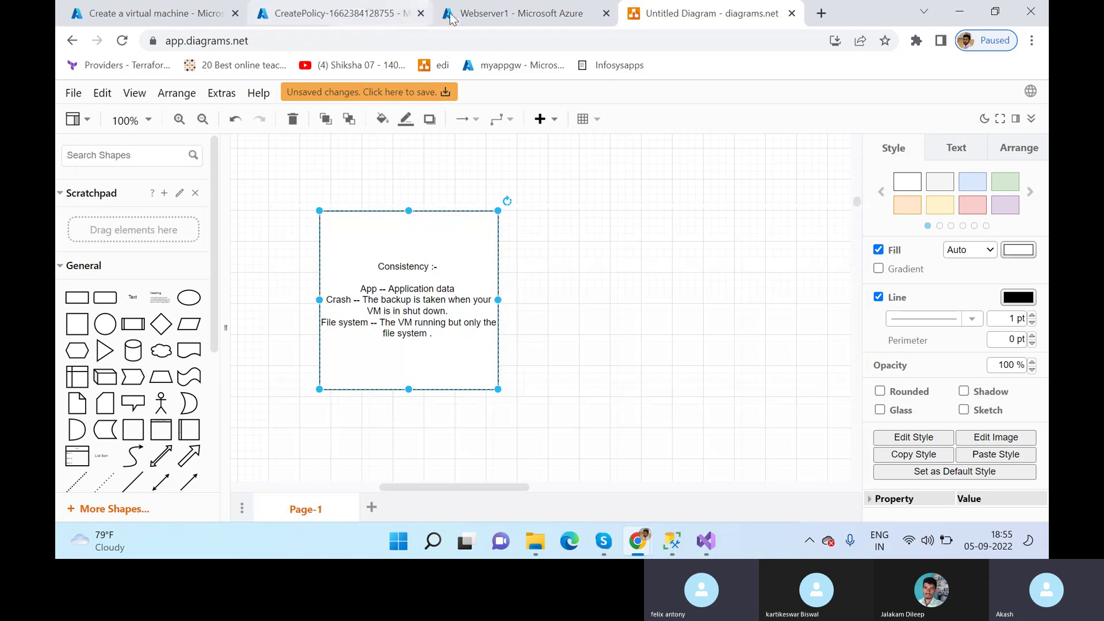
# Step: Move the "VM 8 AM" square below the Operational square and shift the Recovery services vault square out of the way
pyautogui.scroll(5, 441, 315)
pyautogui.scroll(-5, 454, 314)
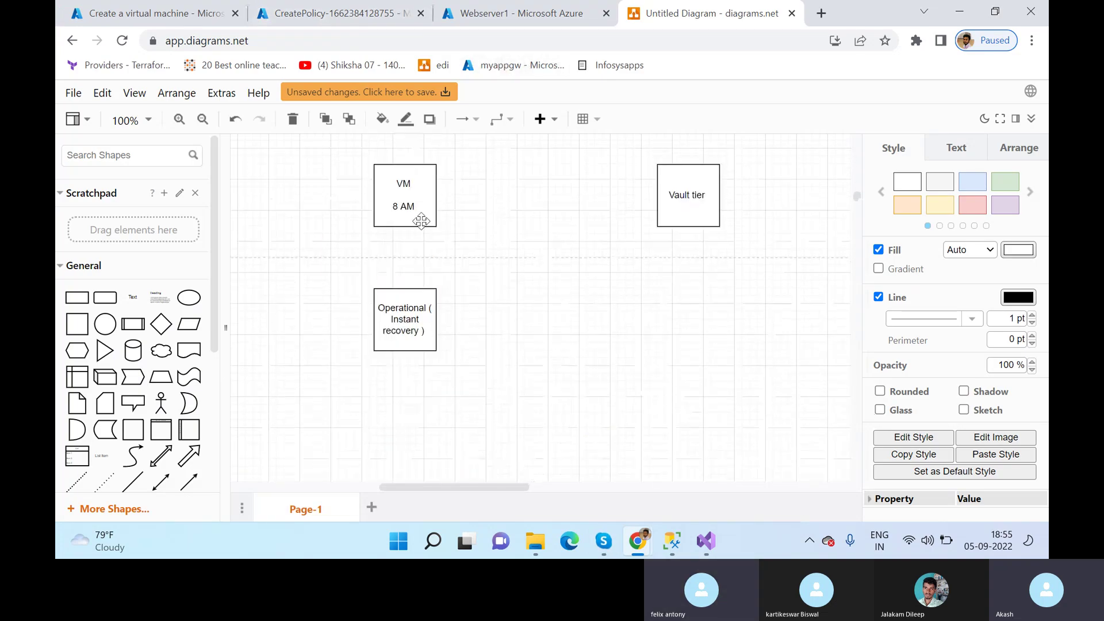
pyautogui.click(409, 297)
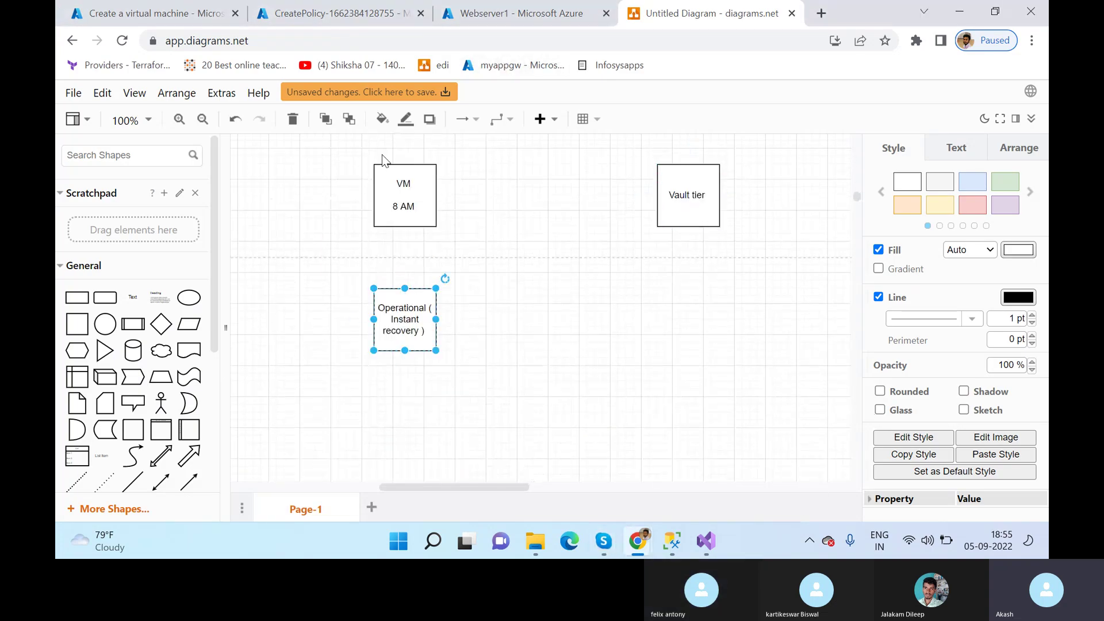
pyautogui.click(403, 195)
pyautogui.moveTo(402, 195); pyautogui.dragTo(406, 380)
pyautogui.scroll(-3, 421, 355)
pyautogui.scroll(-3, 421, 354)
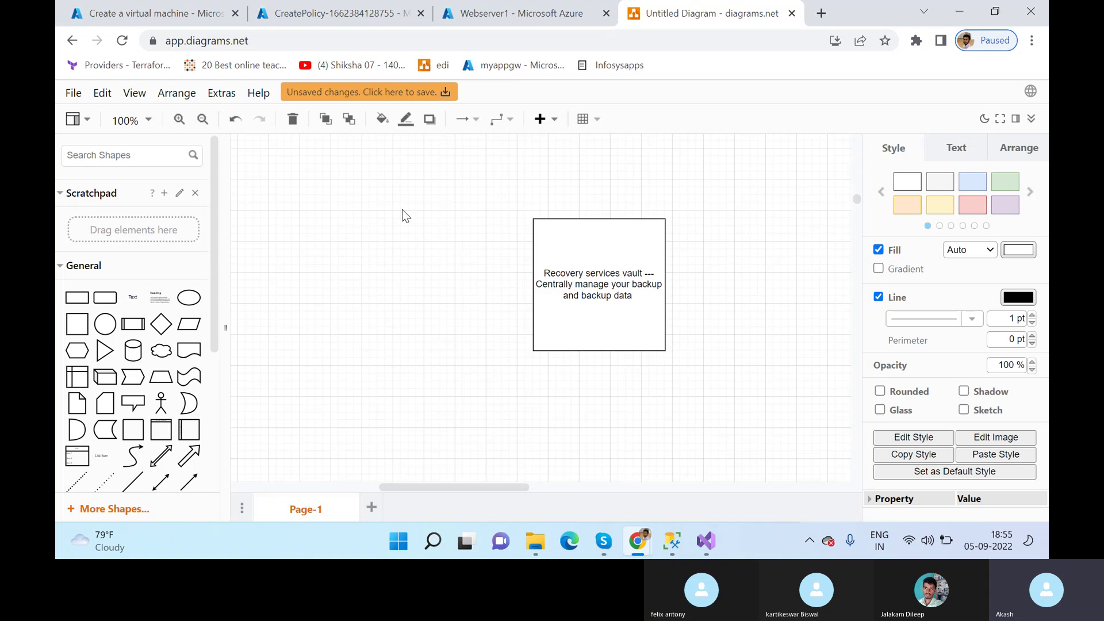
pyautogui.scroll(5, 405, 215)
pyautogui.scroll(-3, 415, 254)
pyautogui.moveTo(415, 225); pyautogui.dragTo(400, 344)
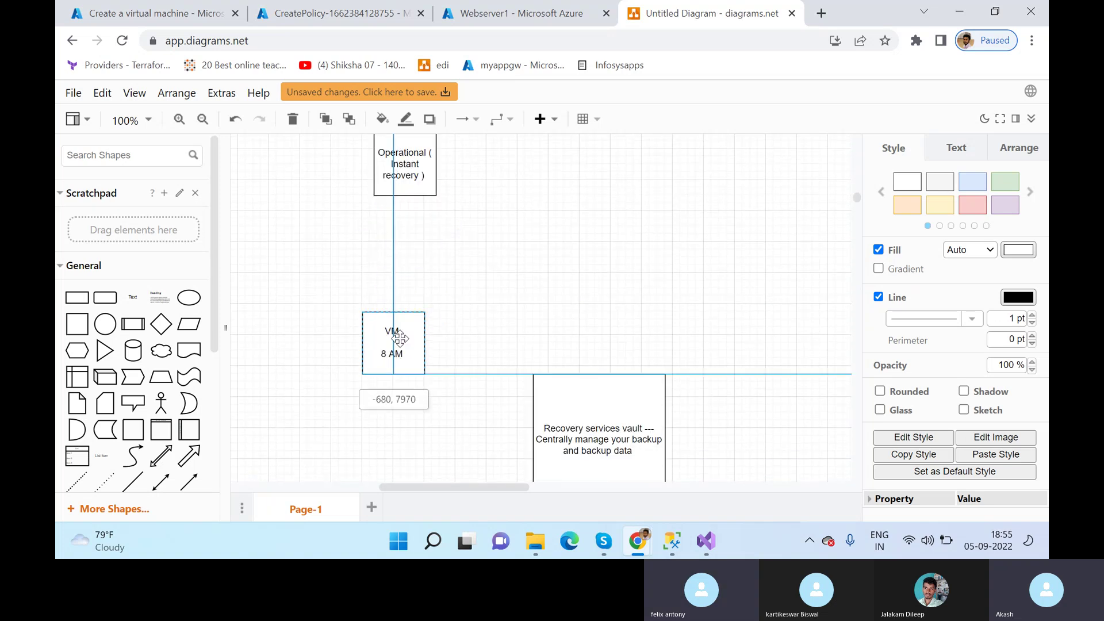
pyautogui.scroll(-5, 406, 322)
pyautogui.scroll(2, 403, 271)
pyautogui.moveTo(402, 244); pyautogui.dragTo(362, 154)
pyautogui.moveTo(604, 352); pyautogui.dragTo(728, 535)
pyautogui.scroll(2, 368, 264)
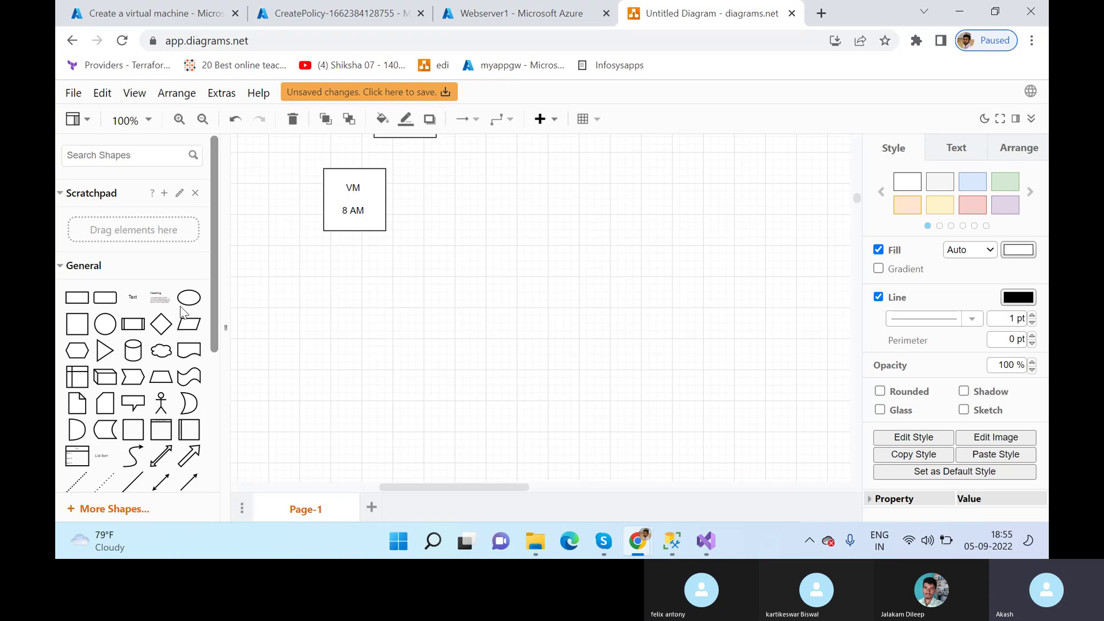
# Step: Add a square below the VM square labelled "Copy ( This copy stays in the VM ) Instant recovery"
pyautogui.click(77, 324)
pyautogui.moveTo(544, 299); pyautogui.dragTo(367, 341)
pyautogui.doubleClick(367, 341)
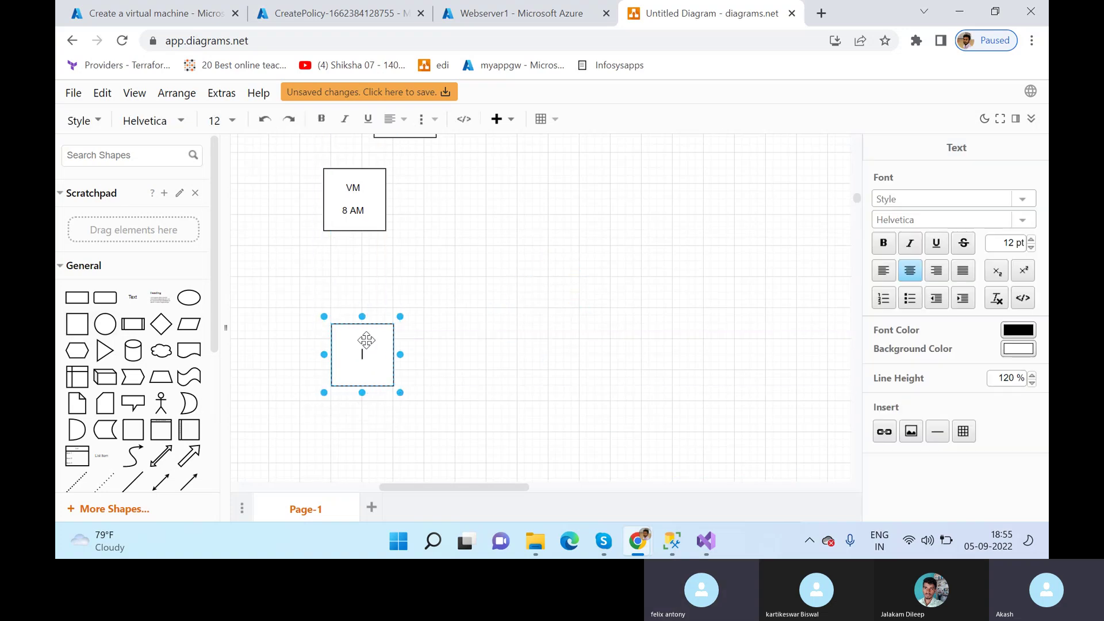
pyautogui.write('Copy ( This copy ')
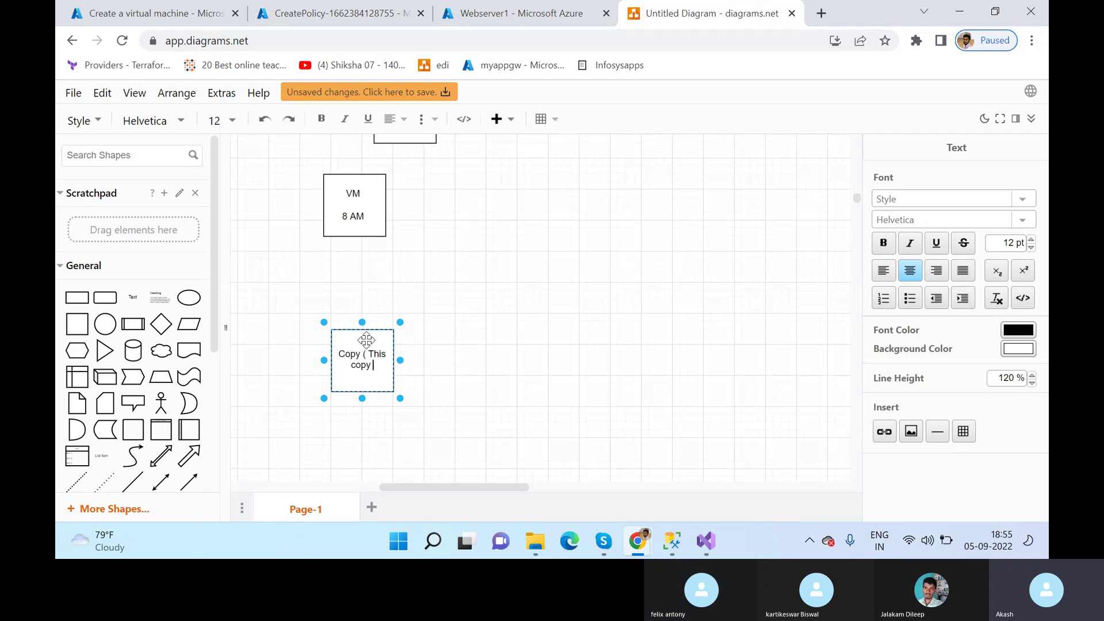
pyautogui.write('stays in the V')
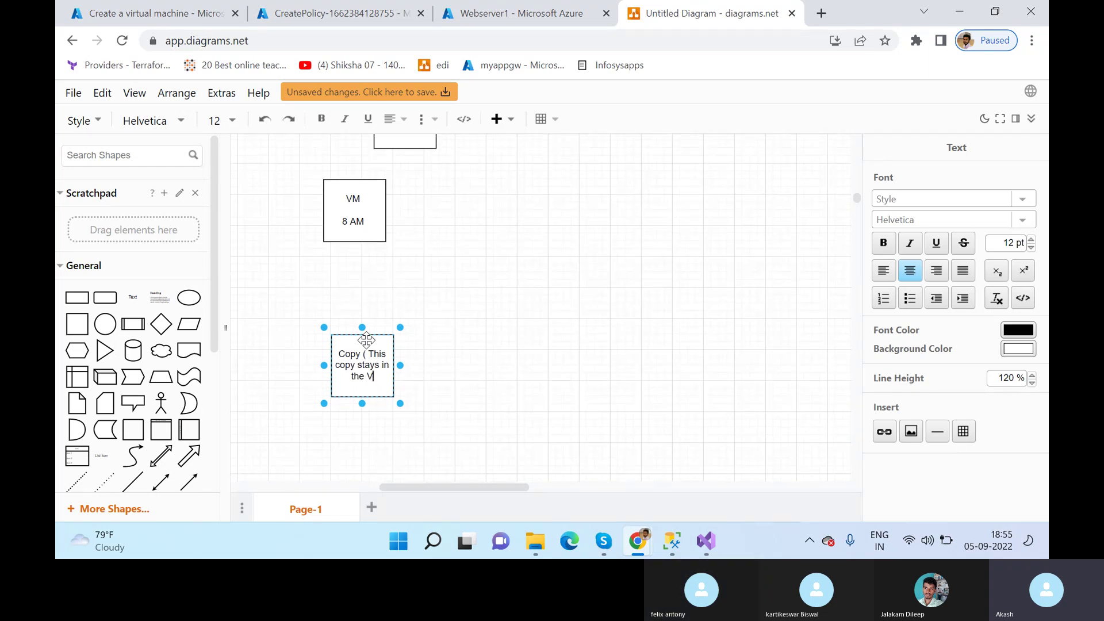
pyautogui.write('M ) Instant re')
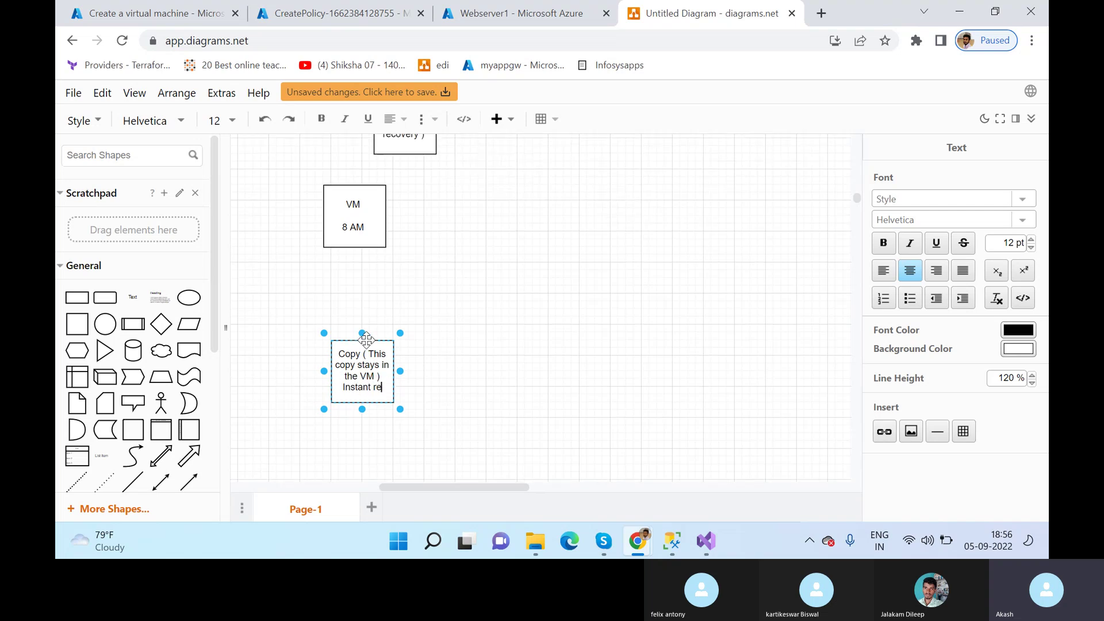
pyautogui.write('covery')
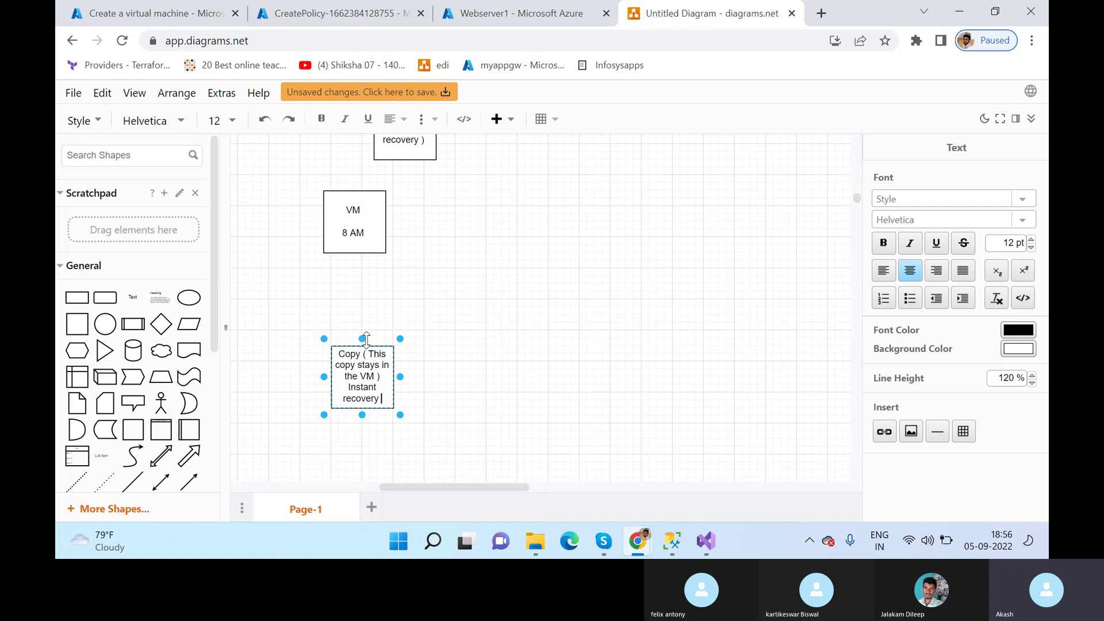
# Step: Add a square level with the VM square, on its far right, labelled "Vault ( Vault tier)"
pyautogui.click(77, 323)
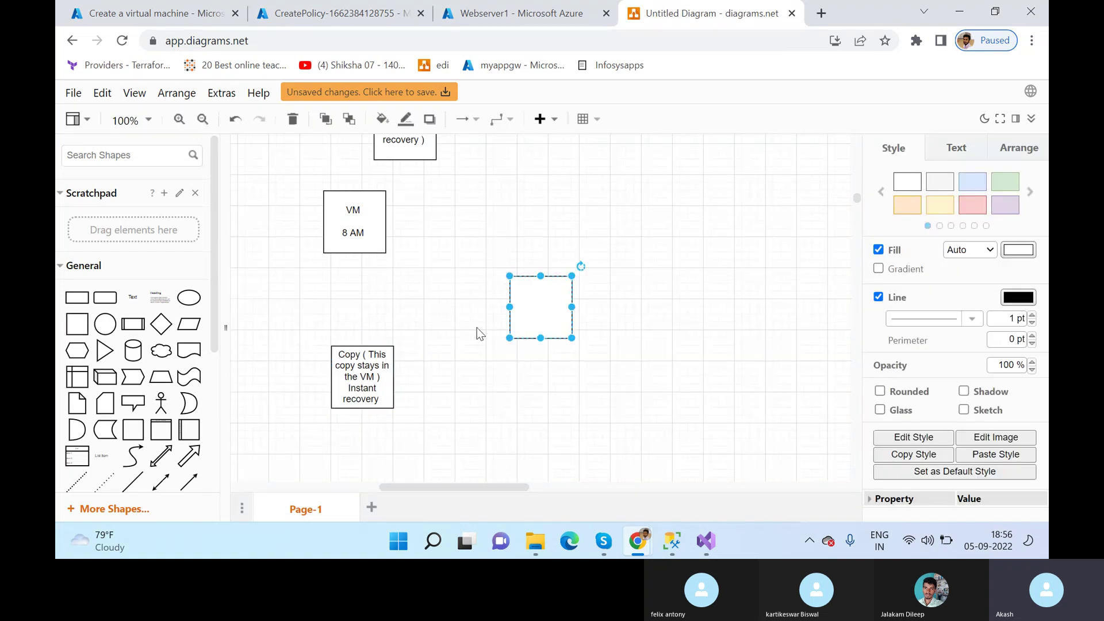
pyautogui.moveTo(572, 298); pyautogui.dragTo(674, 228)
pyautogui.doubleClick(674, 227)
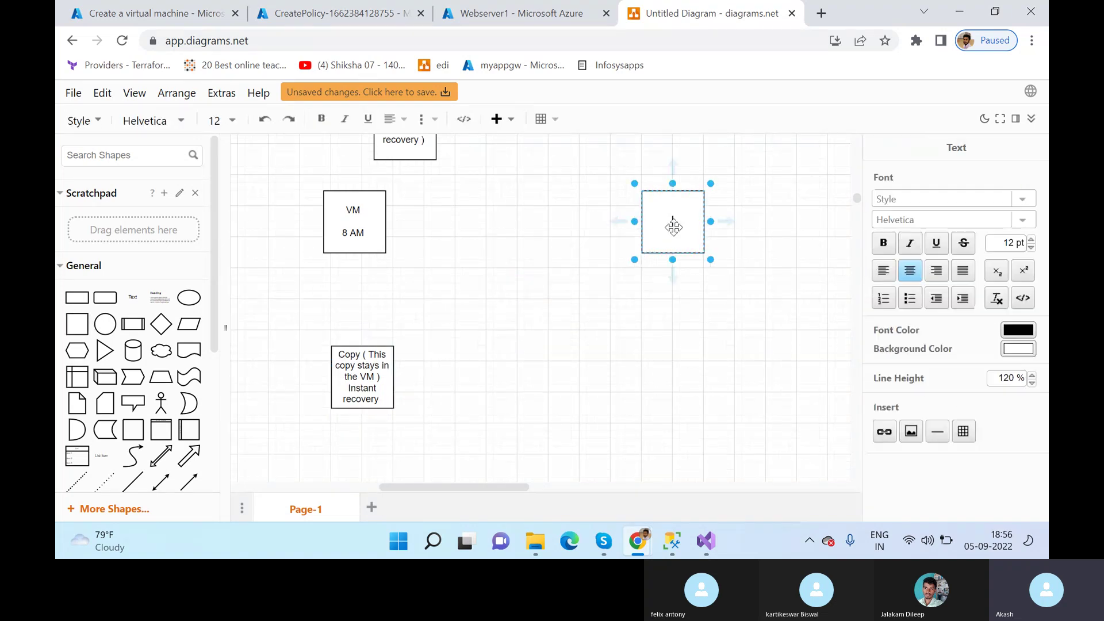
pyautogui.write('VM')
pyautogui.write('ult (')
pyautogui.write(' Vault')
pyautogui.write(' tier')
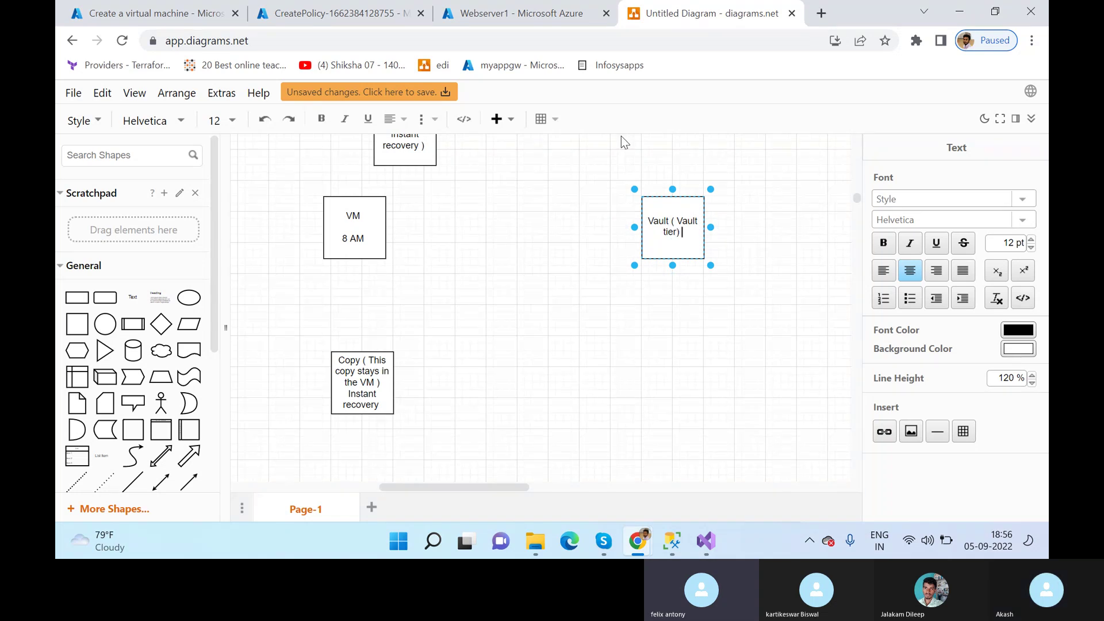
# Step: Highlight the Vault tier square and the instant recovery Copy square in turn to compare the two backup locations
pyautogui.moveTo(606, 162); pyautogui.dragTo(748, 300)
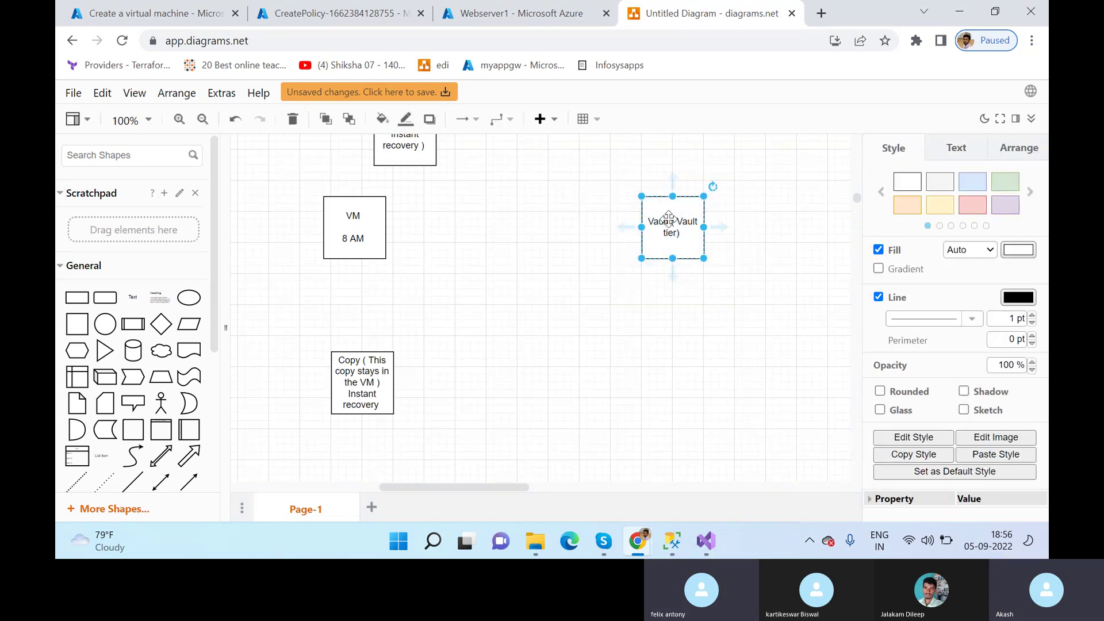
pyautogui.moveTo(630, 195); pyautogui.dragTo(734, 295)
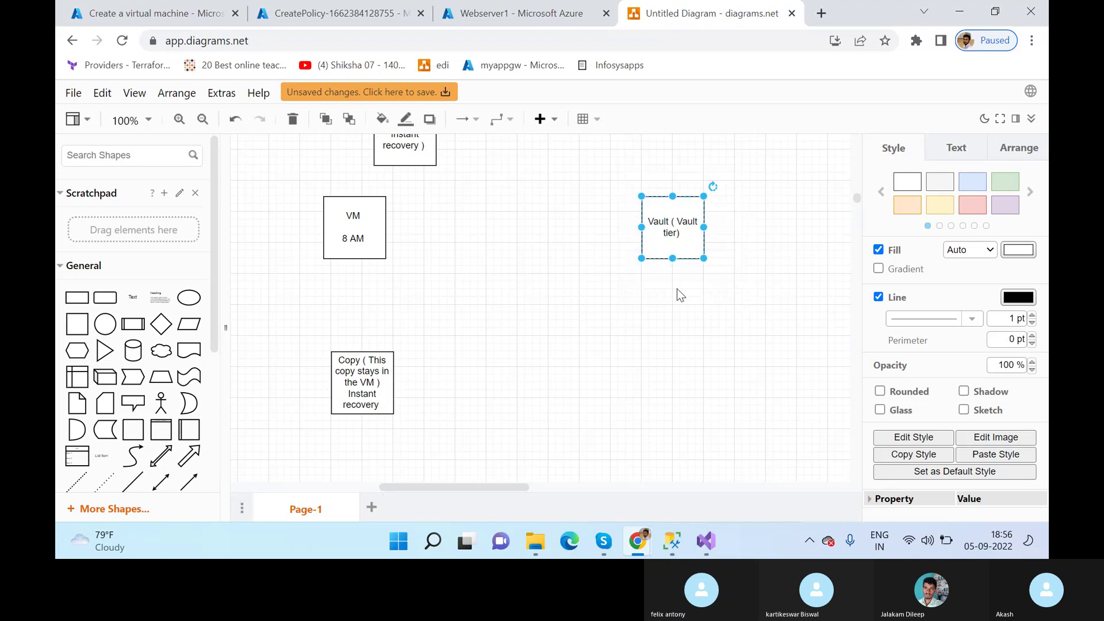
pyautogui.moveTo(652, 282); pyautogui.dragTo(684, 331)
pyautogui.moveTo(620, 146); pyautogui.dragTo(786, 321)
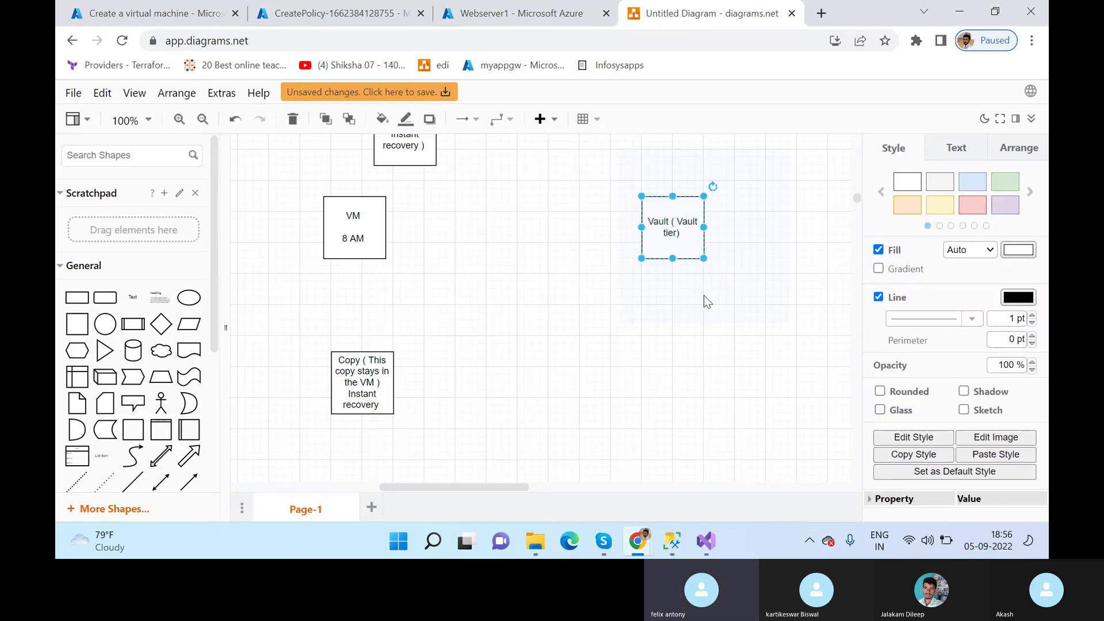
pyautogui.moveTo(605, 161); pyautogui.dragTo(739, 296)
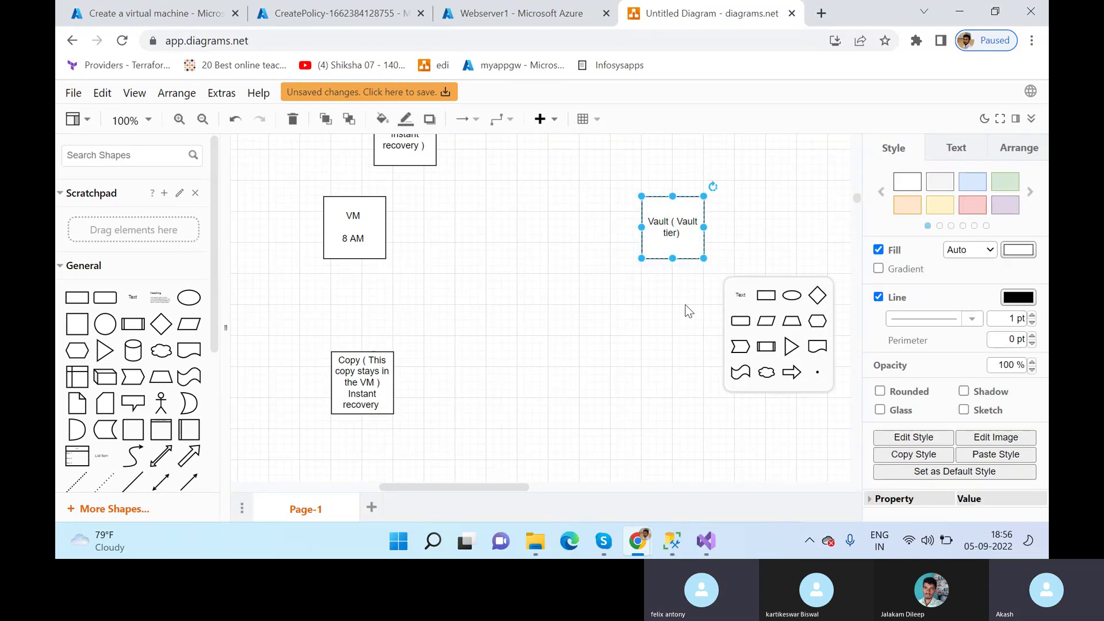
pyautogui.click(675, 320)
pyautogui.moveTo(609, 155); pyautogui.dragTo(681, 300)
pyautogui.click(672, 306)
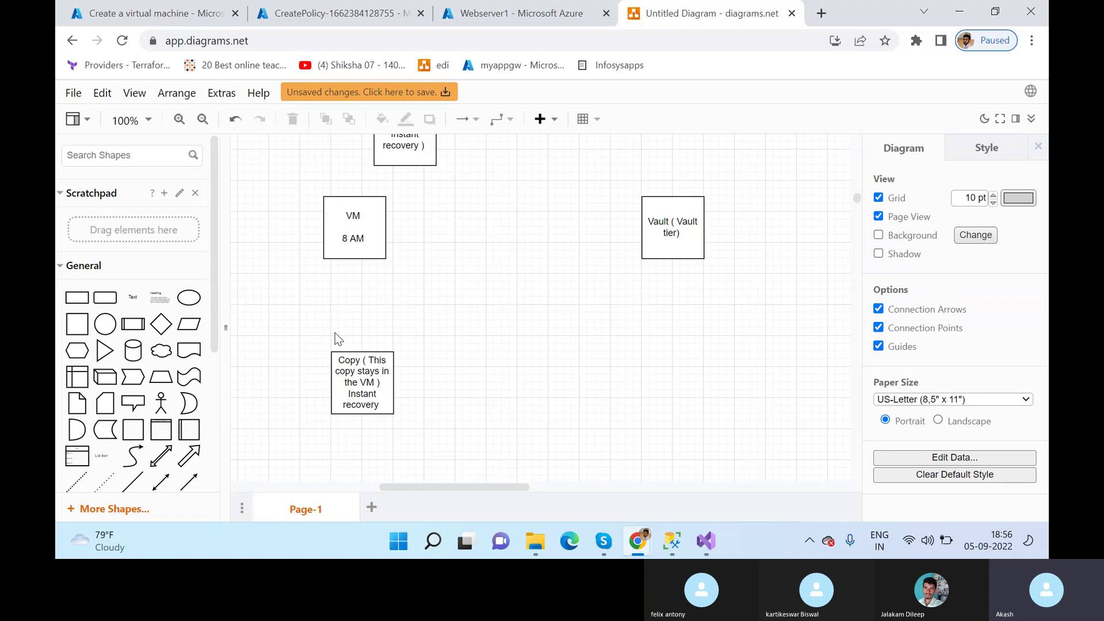
pyautogui.moveTo(314, 334); pyautogui.dragTo(564, 428)
pyautogui.scroll(3, 580, 281)
pyautogui.scroll(-1, 619, 309)
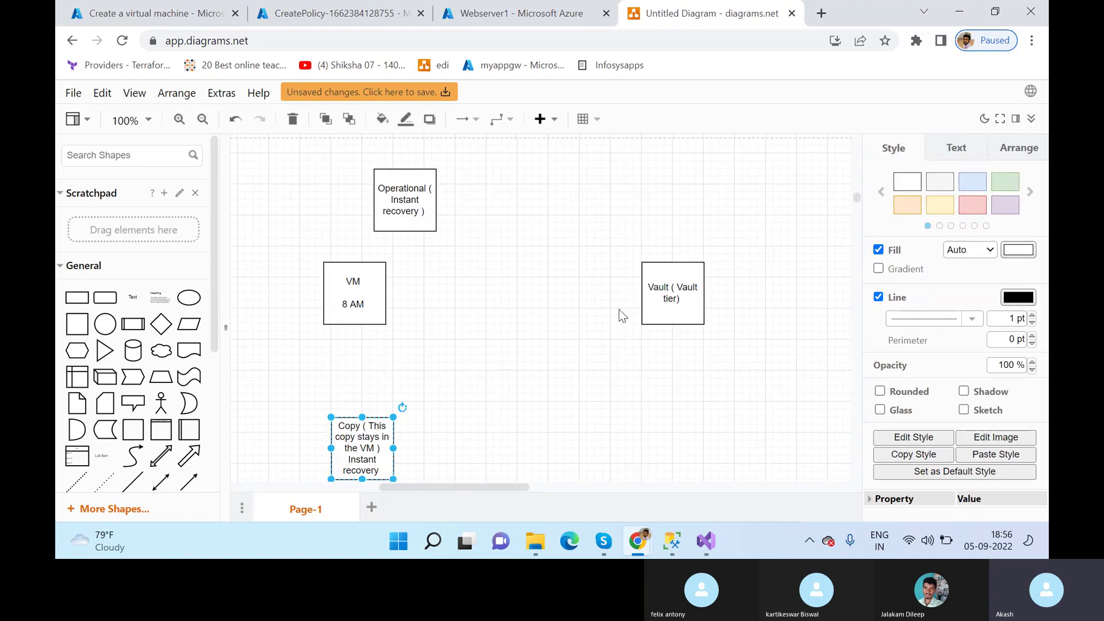
pyautogui.moveTo(613, 233); pyautogui.dragTo(746, 318)
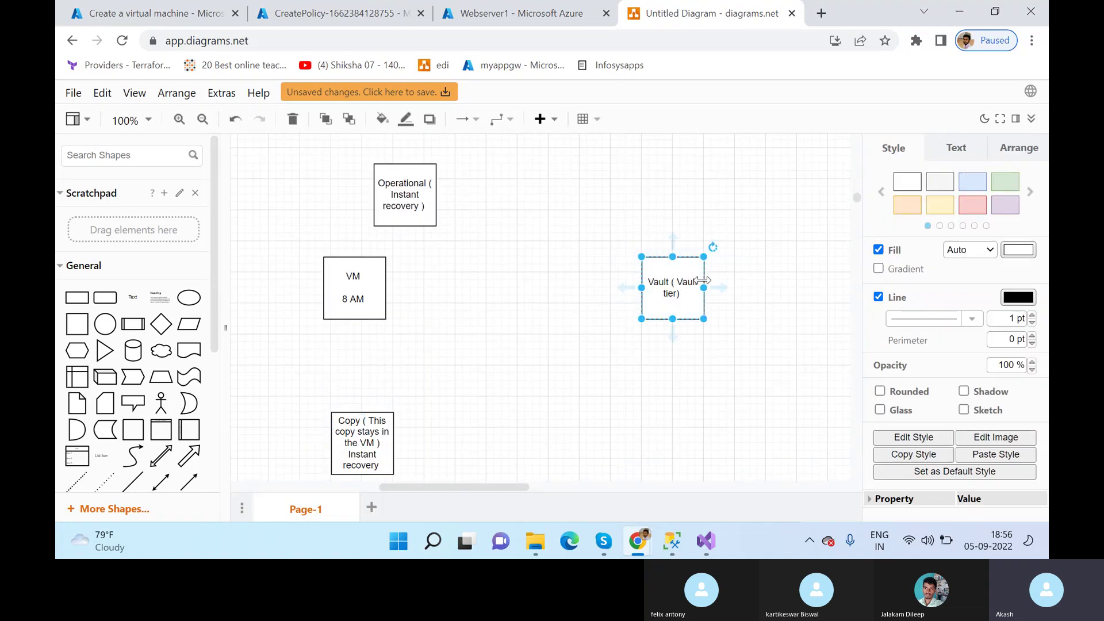
pyautogui.click(513, 296)
pyautogui.scroll(-2, 512, 297)
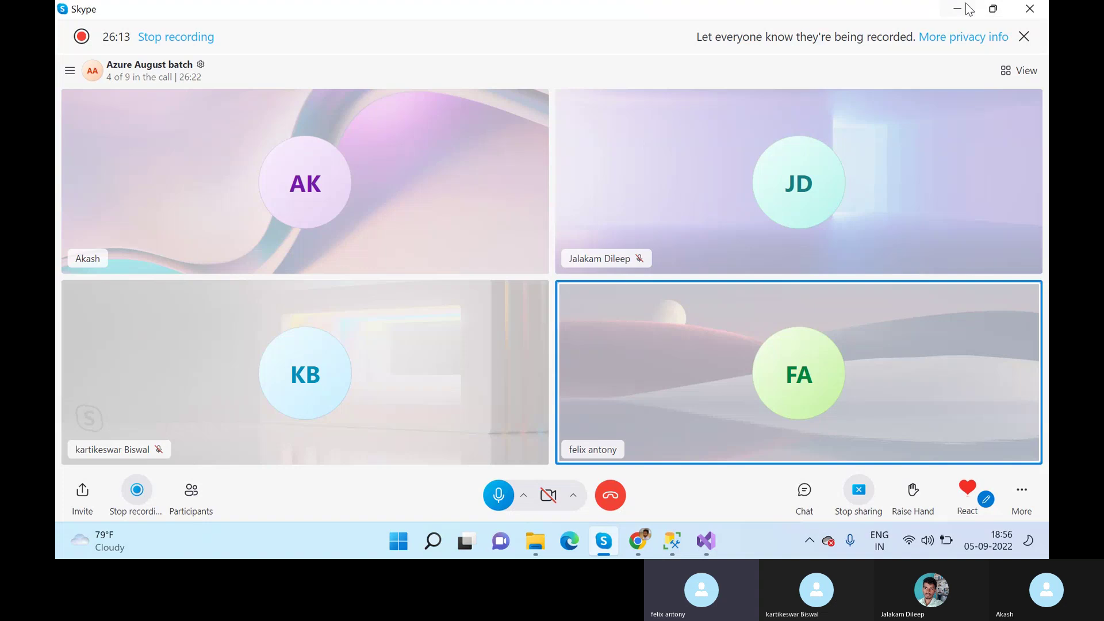
# Step: Switch to the Azure portal, open the vault resource from the CreatePolicy deployment and look through its management and monitoring options
pyautogui.click(976, 9)
pyautogui.click(333, 13)
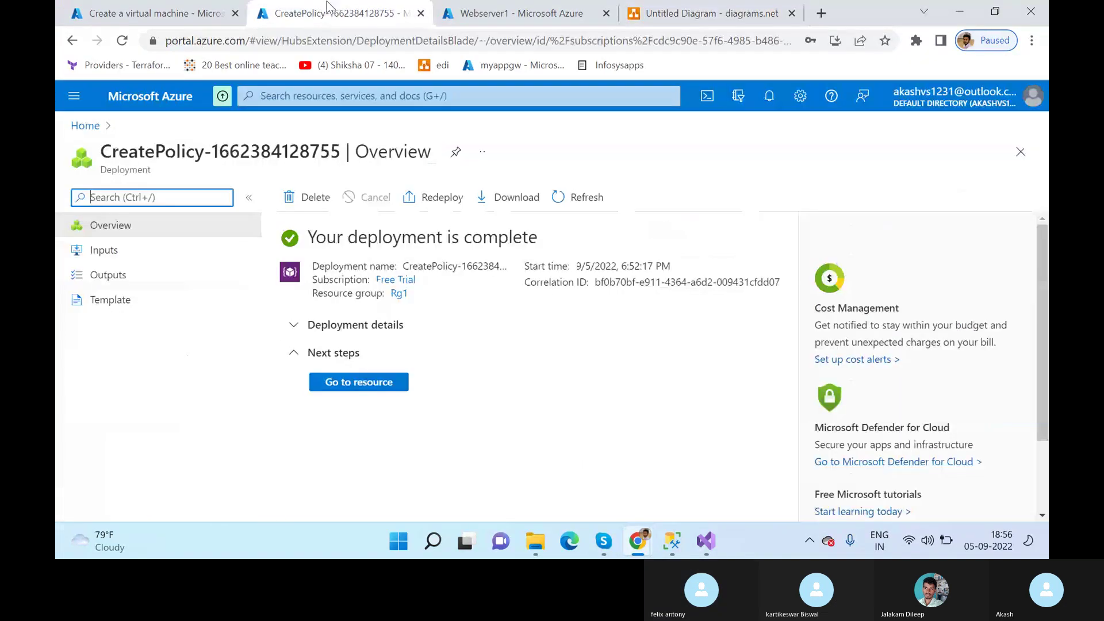
pyautogui.click(393, 382)
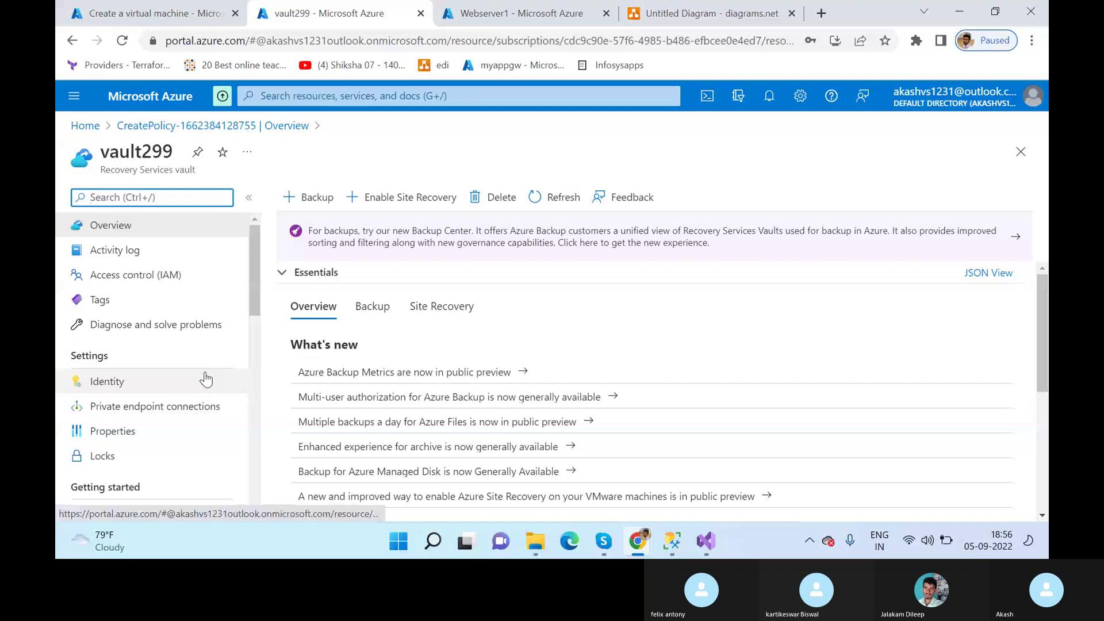
pyautogui.scroll(-5, 171, 381)
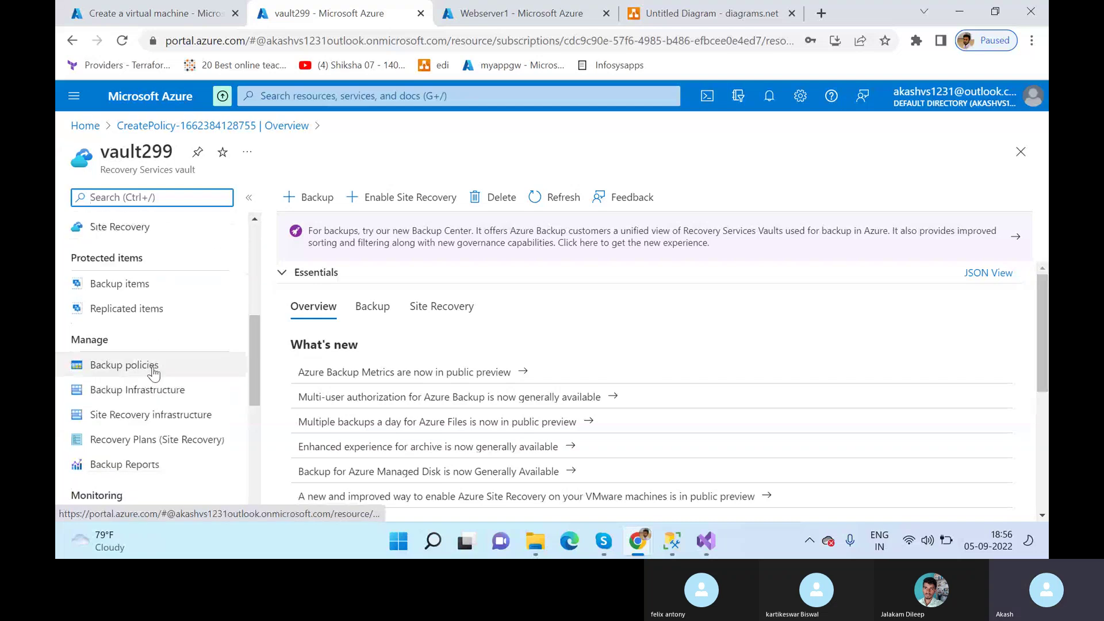
pyautogui.scroll(-5, 154, 374)
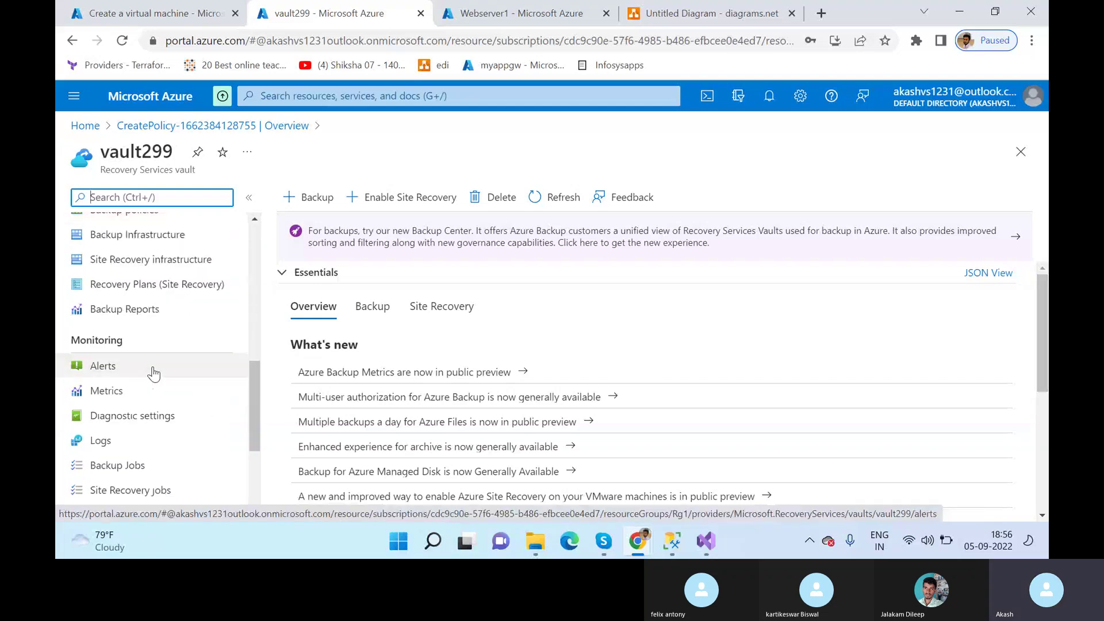
pyautogui.scroll(-2, 154, 375)
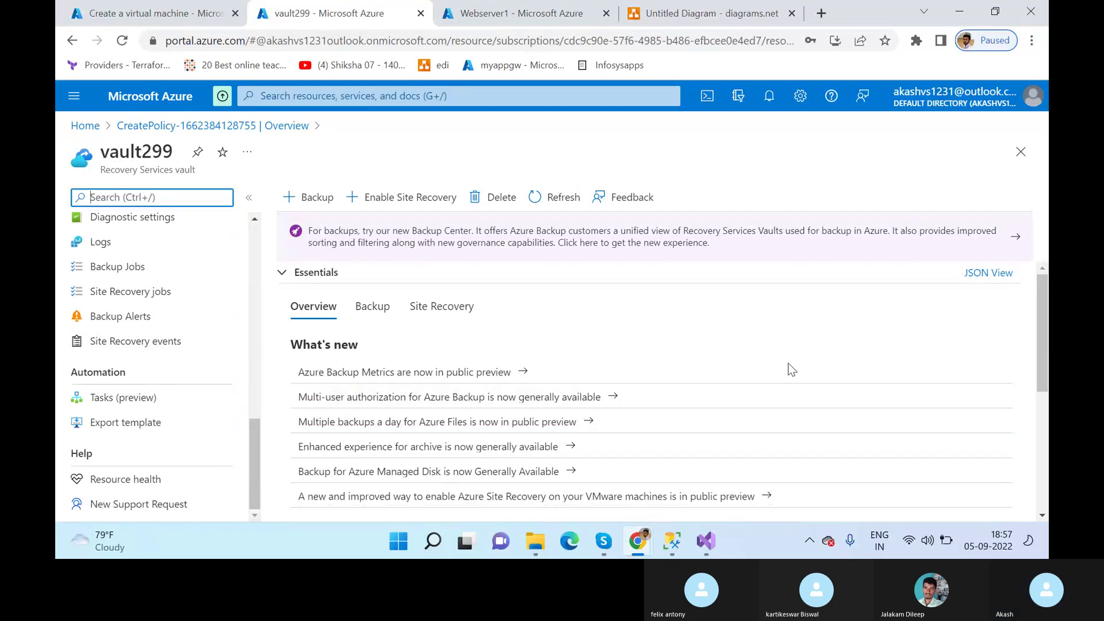
# Step: Open the Avset1 virtual machine from the recent resources on the Azure portal home page
pyautogui.click(180, 7)
pyautogui.click(328, 13)
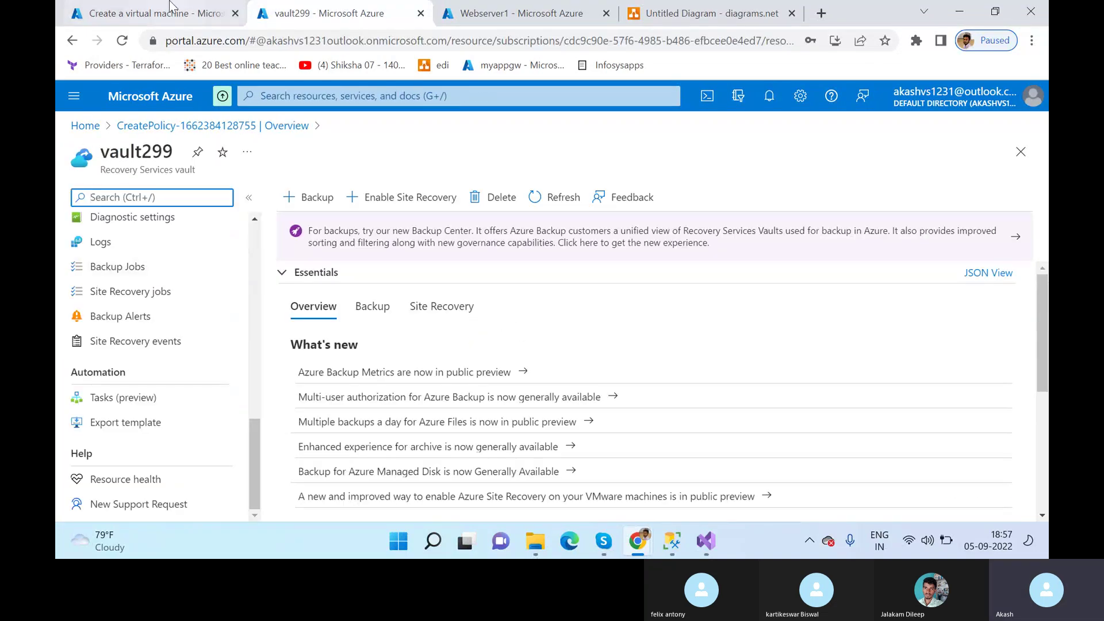
pyautogui.click(173, 8)
pyautogui.click(328, 12)
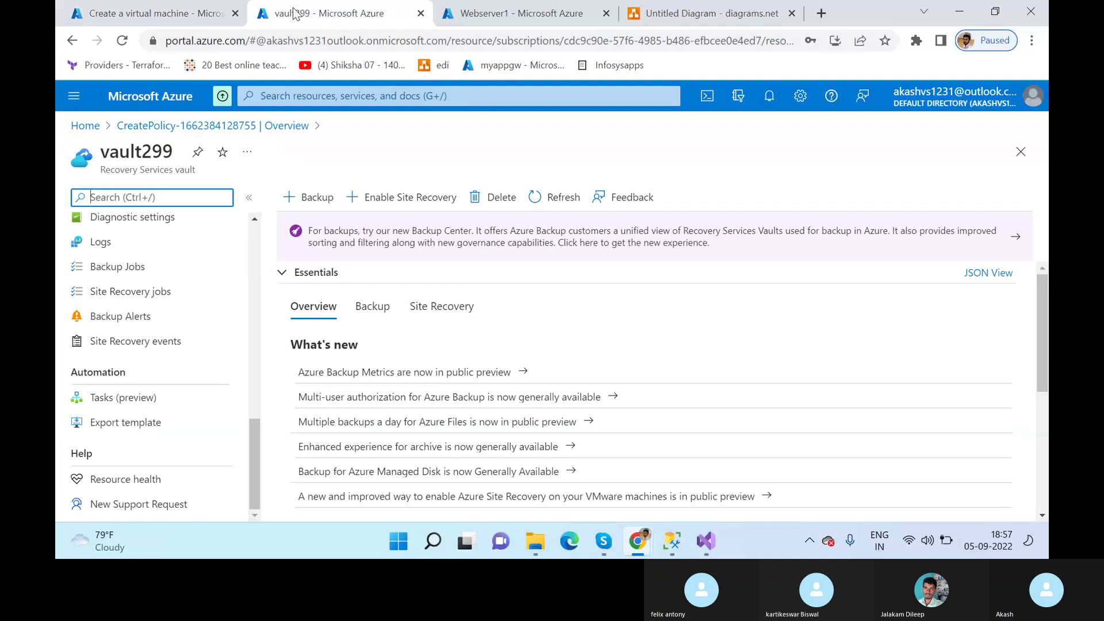
pyautogui.click(85, 127)
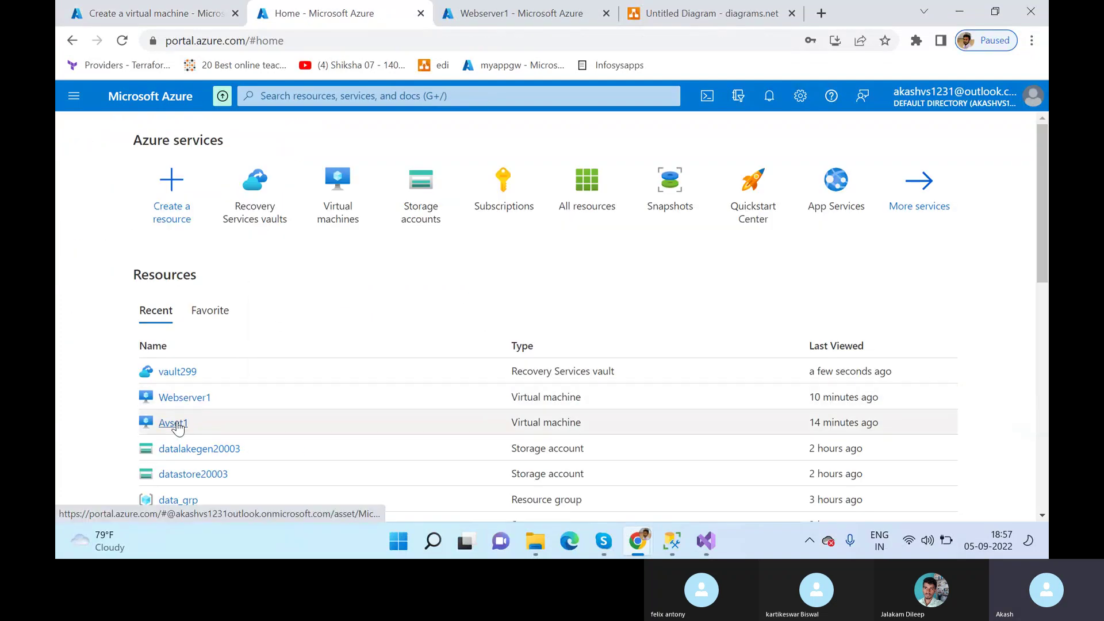
pyautogui.click(174, 421)
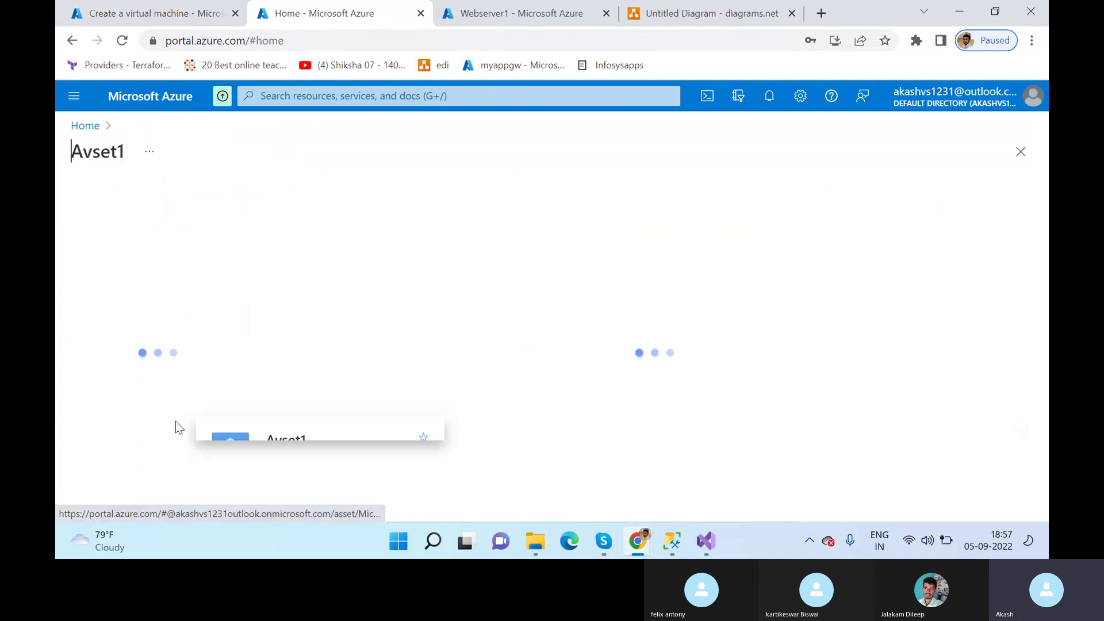
# Step: Open the Webserver1 virtual machine from the portal home page and go to its Backup page
pyautogui.click(86, 126)
pyautogui.click(211, 393)
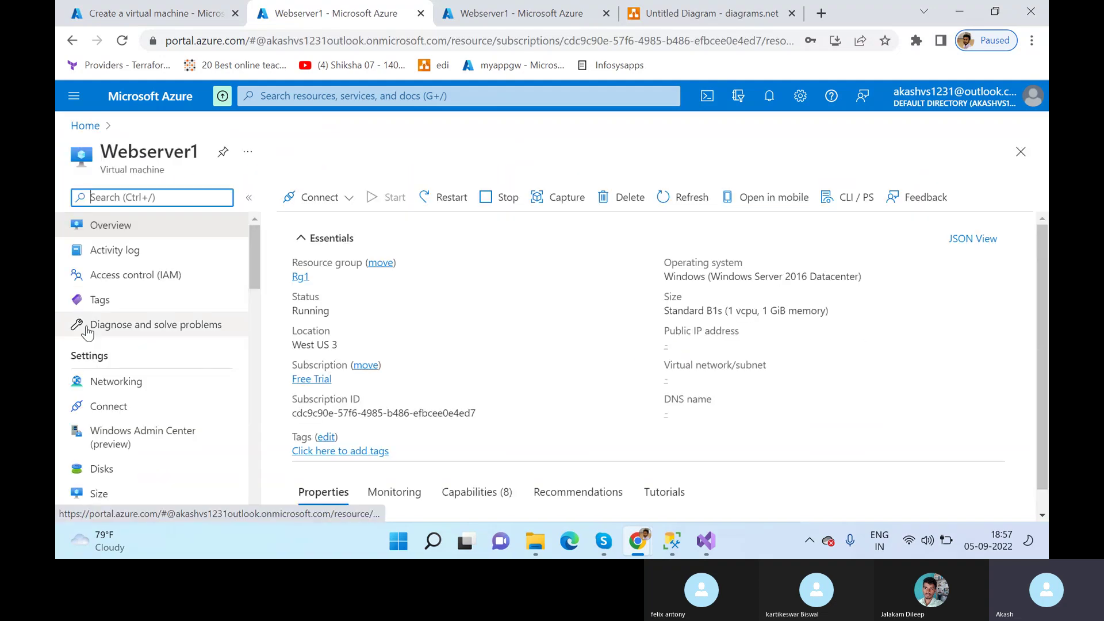
pyautogui.scroll(-9, 132, 406)
pyautogui.scroll(-2, 131, 407)
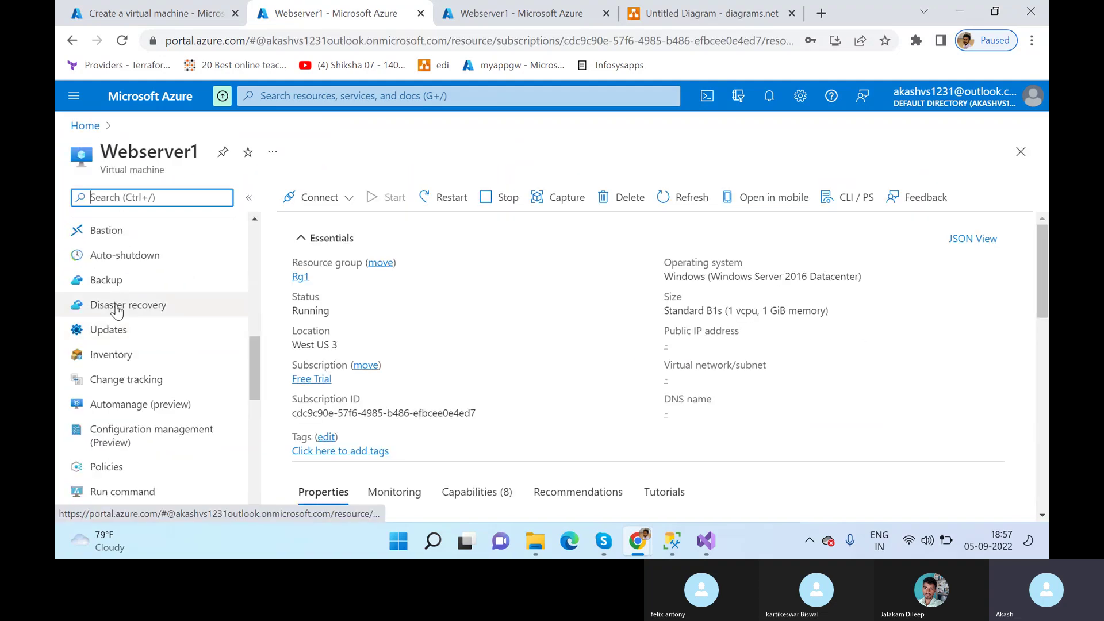
pyautogui.click(107, 280)
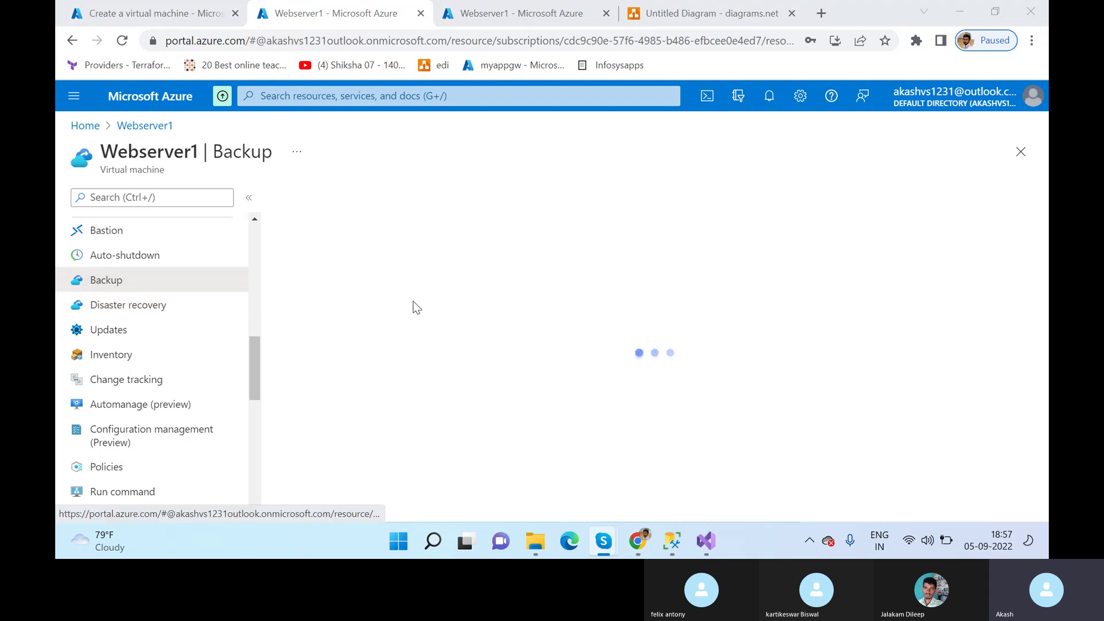
# Step: Examine Webserver1's recovery points, highlighting the crash consistent and application consistent counts in turn
pyautogui.scroll(-5, 637, 394)
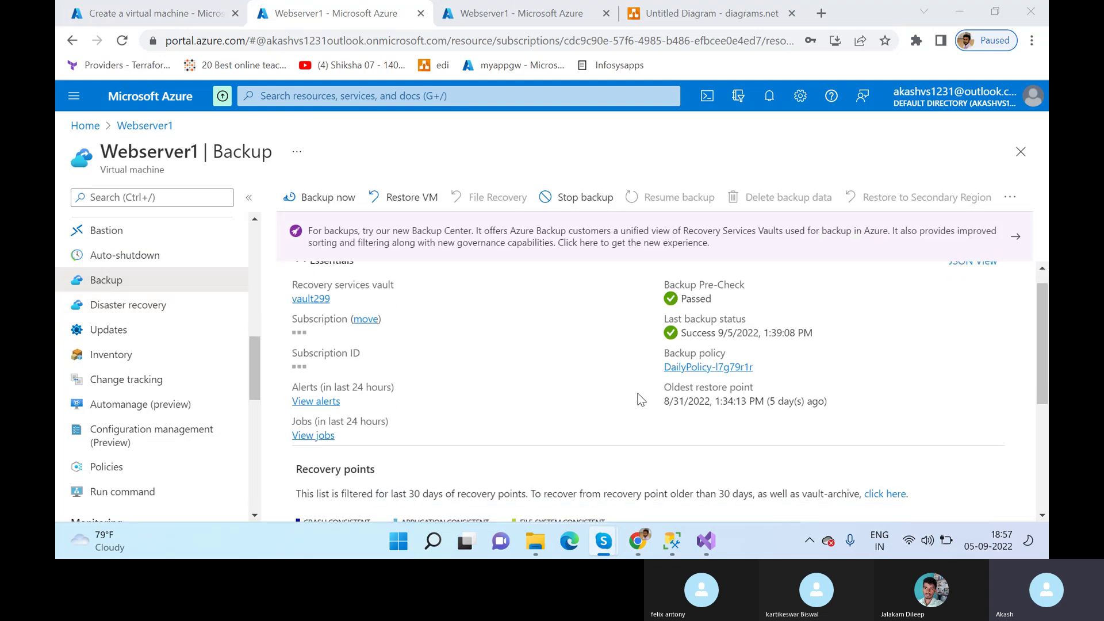
pyautogui.scroll(-1, 340, 391)
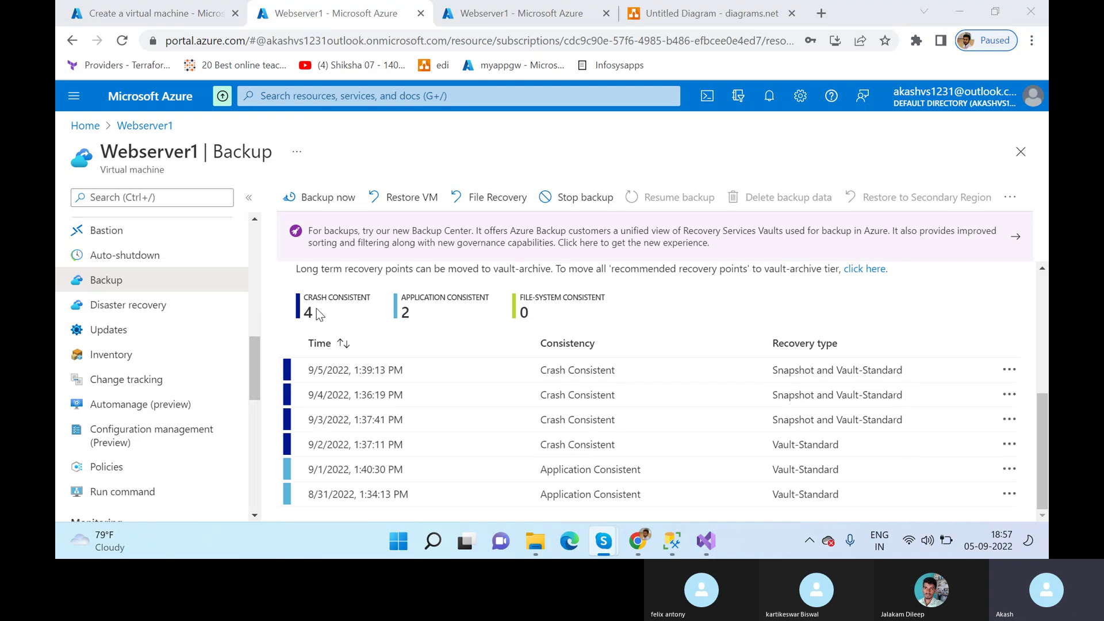
pyautogui.tripleClick(326, 320)
pyautogui.click(326, 321)
pyautogui.tripleClick(326, 321)
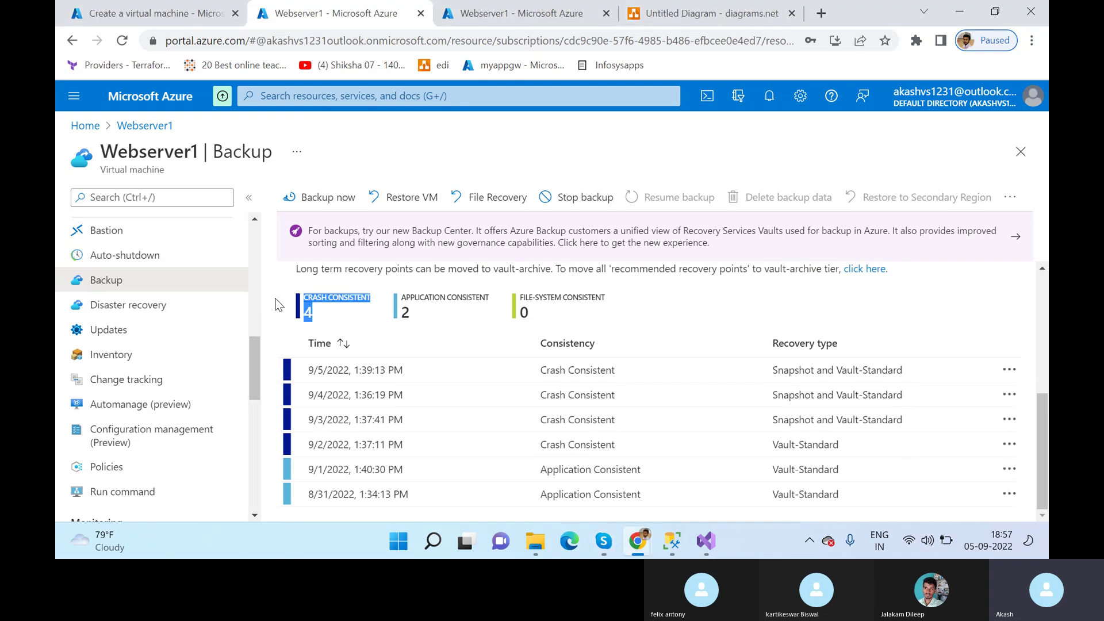
pyautogui.doubleClick(309, 317)
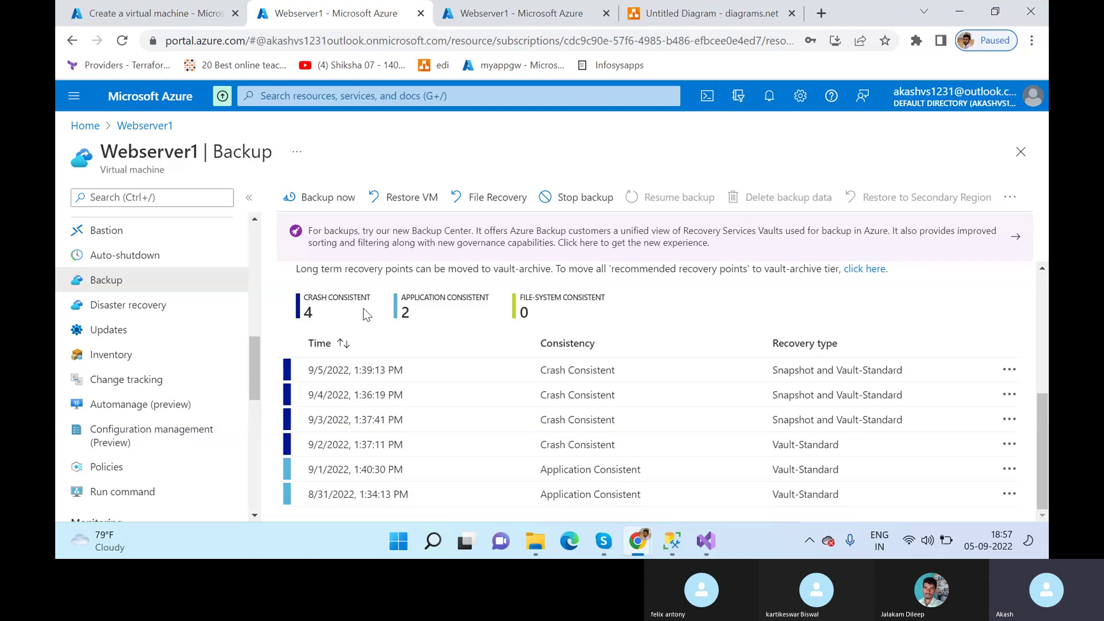
pyautogui.tripleClick(425, 313)
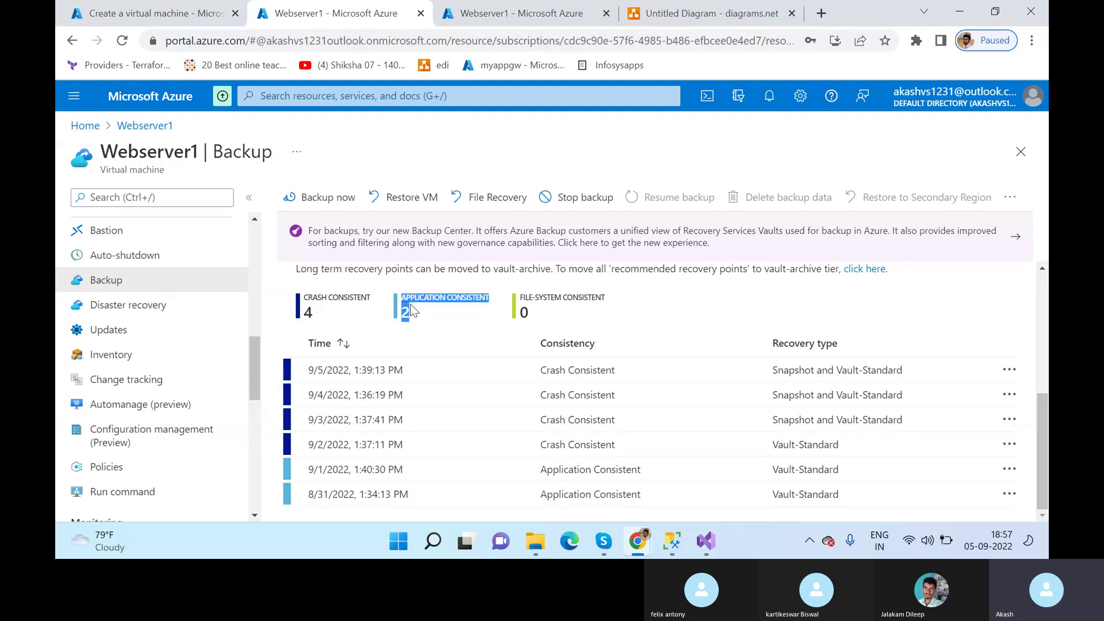
pyautogui.click(425, 313)
pyautogui.scroll(1, 425, 322)
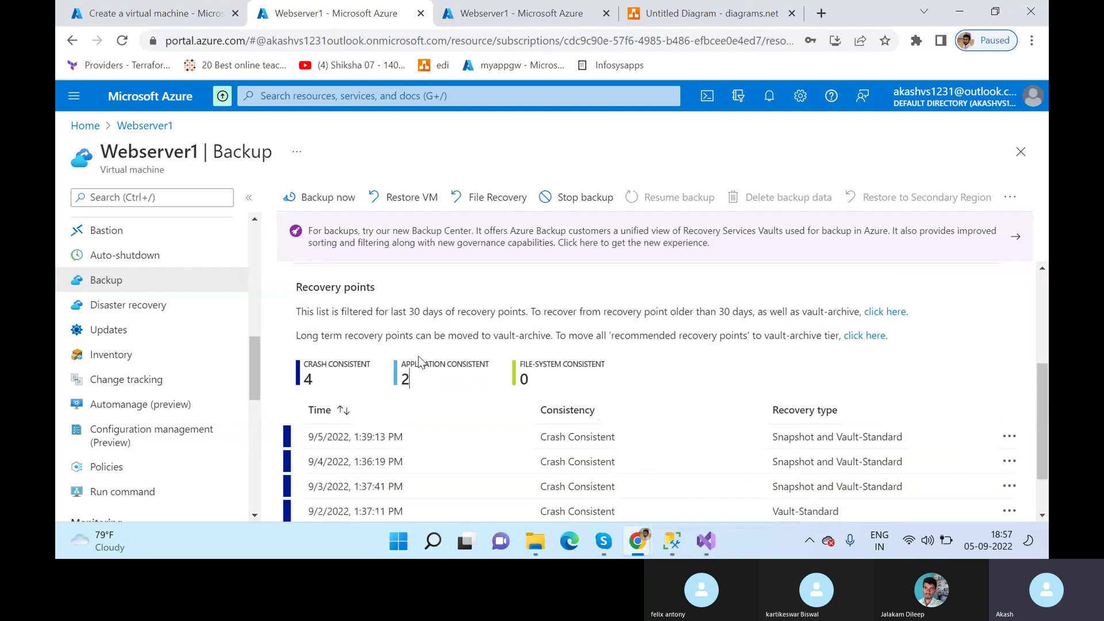
pyautogui.scroll(-1, 397, 403)
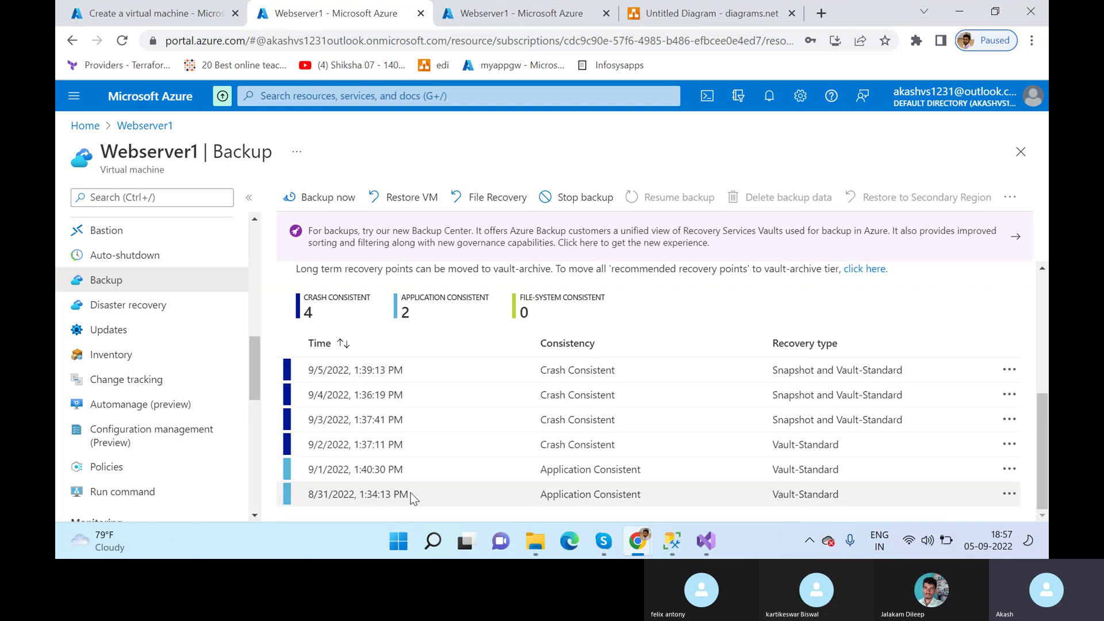
# Step: Compare the recovery types of the newer and older recovery points by highlighting the Snapshot and Vault-Standard and Vault-Standard entries
pyautogui.scroll(5, 418, 499)
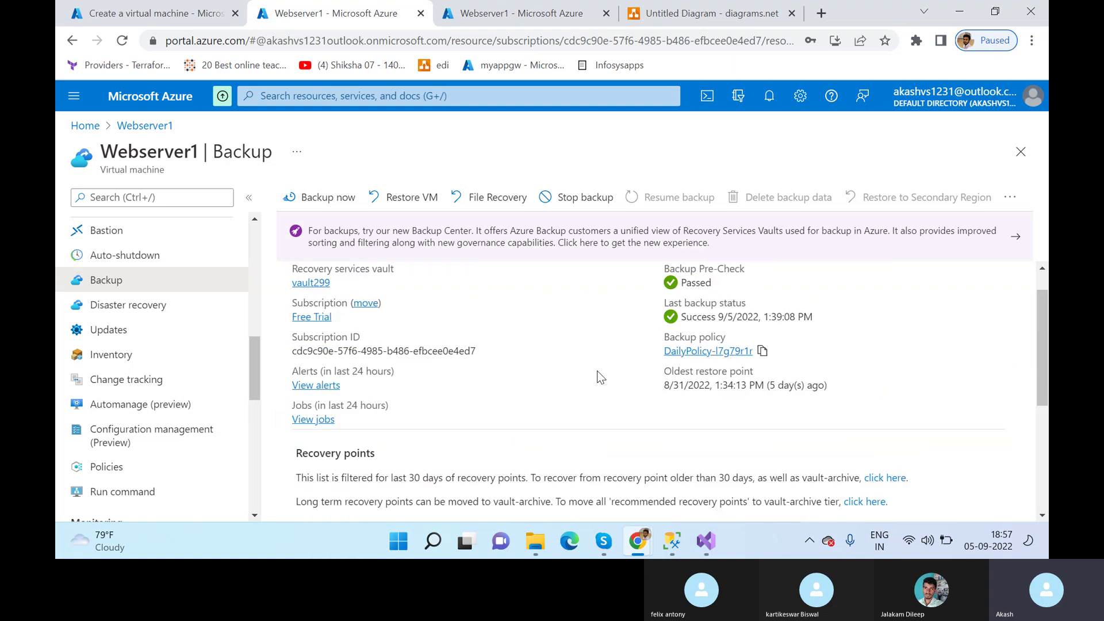
pyautogui.scroll(-1, 578, 395)
pyautogui.scroll(-5, 578, 395)
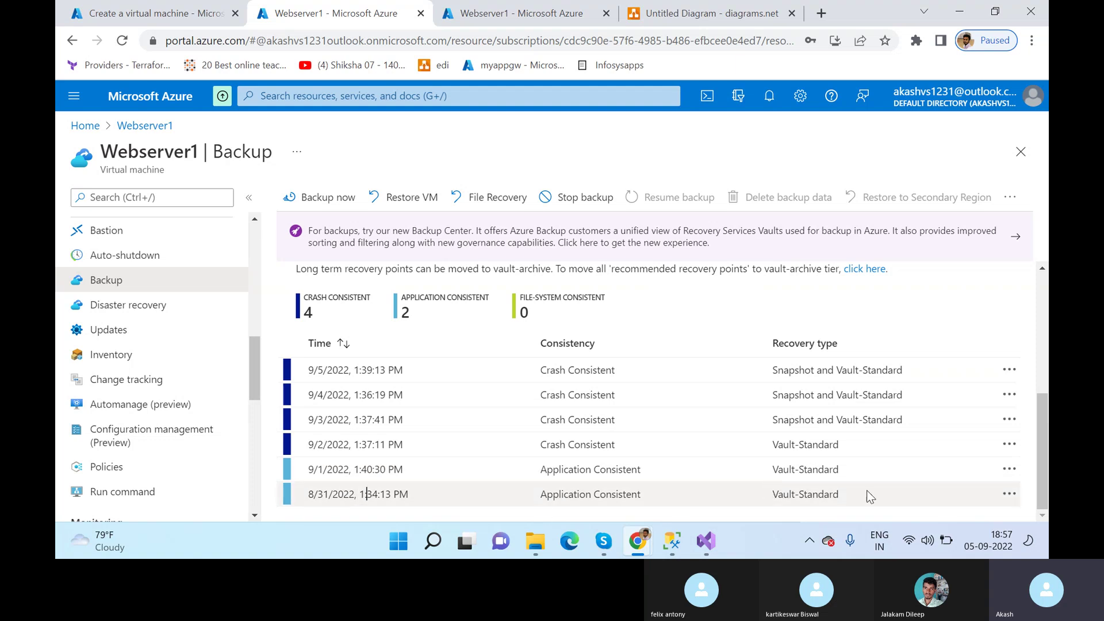
pyautogui.moveTo(863, 506); pyautogui.dragTo(743, 498)
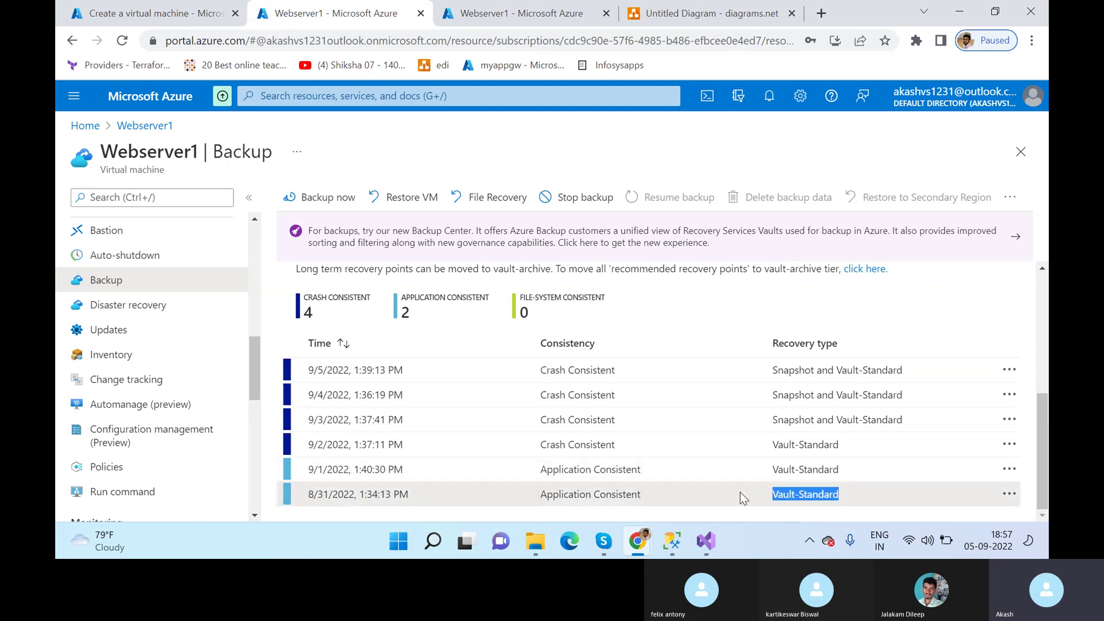
pyautogui.moveTo(904, 370)
pyautogui.mouseDown()
pyautogui.moveTo(762, 379)
pyautogui.moveTo(891, 372)
pyautogui.moveTo(921, 392)
pyautogui.moveTo(912, 374)
pyautogui.mouseUp()
pyautogui.click(763, 377)
pyautogui.click(762, 364)
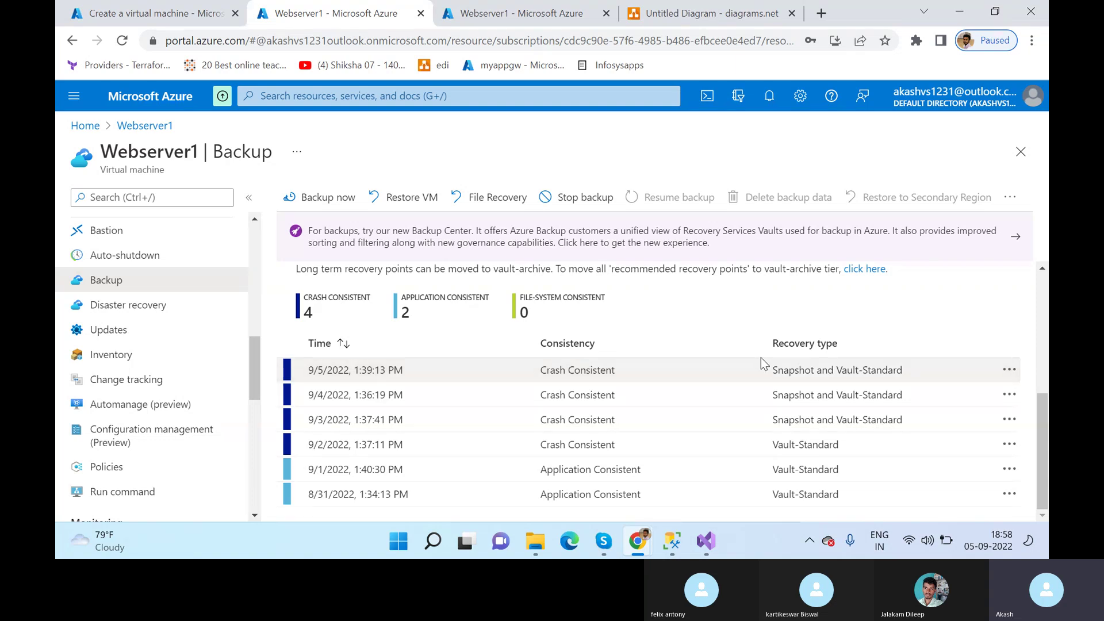
pyautogui.moveTo(773, 371); pyautogui.dragTo(901, 384)
pyautogui.click(727, 367)
pyautogui.moveTo(774, 444); pyautogui.dragTo(862, 498)
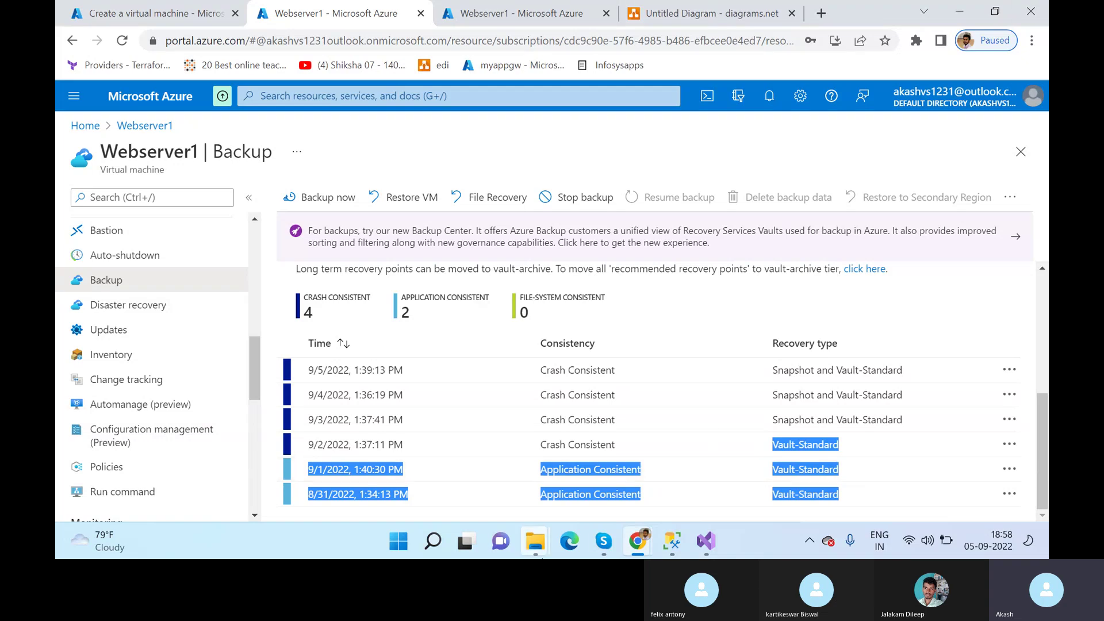
pyautogui.click(817, 457)
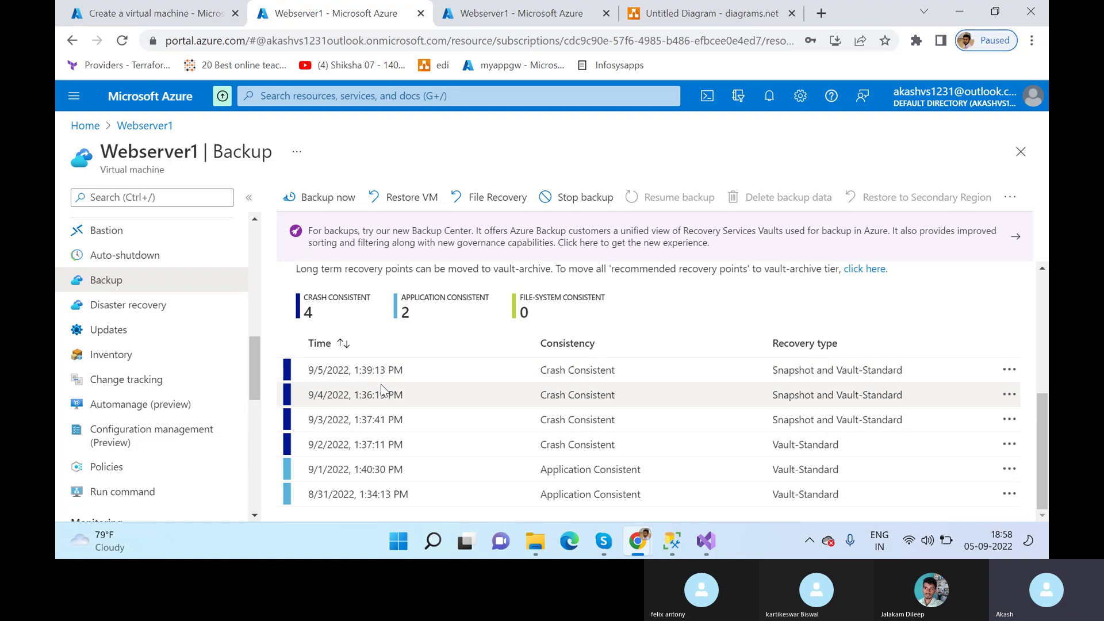
# Step: Start restoring the Webserver1 VM and select the 9/5/2022, 1:39:13 PM crash consistent restore point
pyautogui.scroll(5, 424, 367)
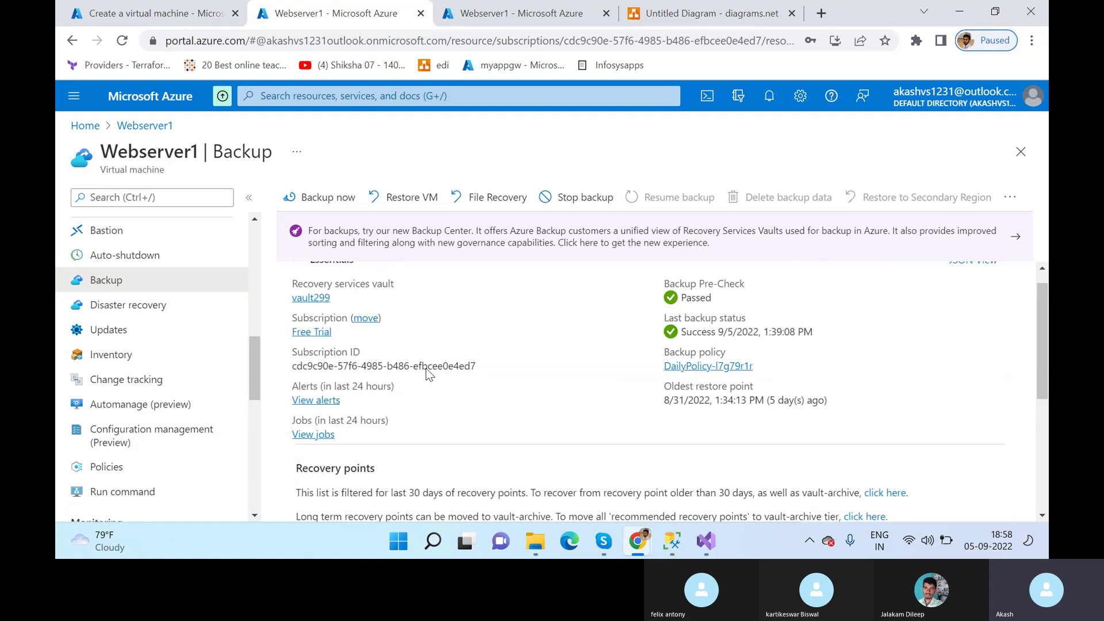
pyautogui.click(401, 191)
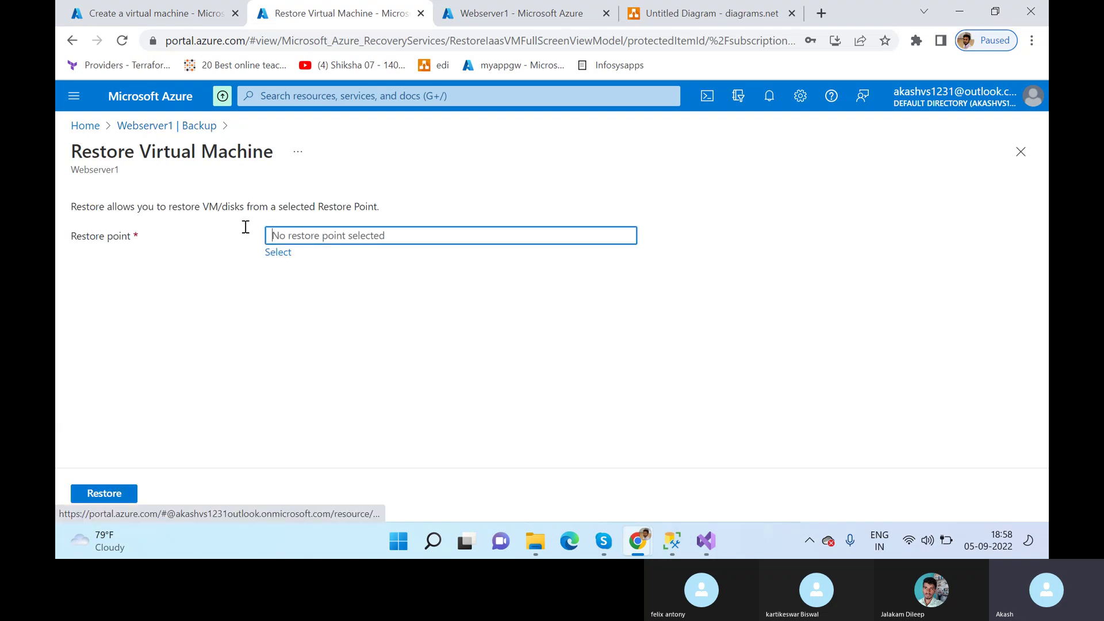
pyautogui.click(278, 253)
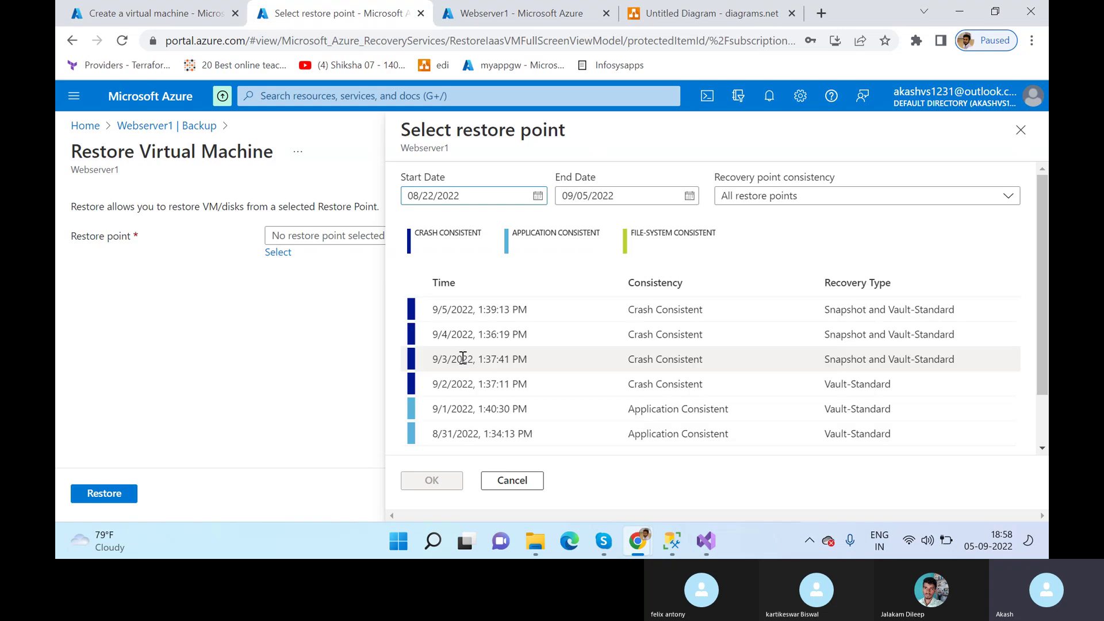
pyautogui.click(454, 359)
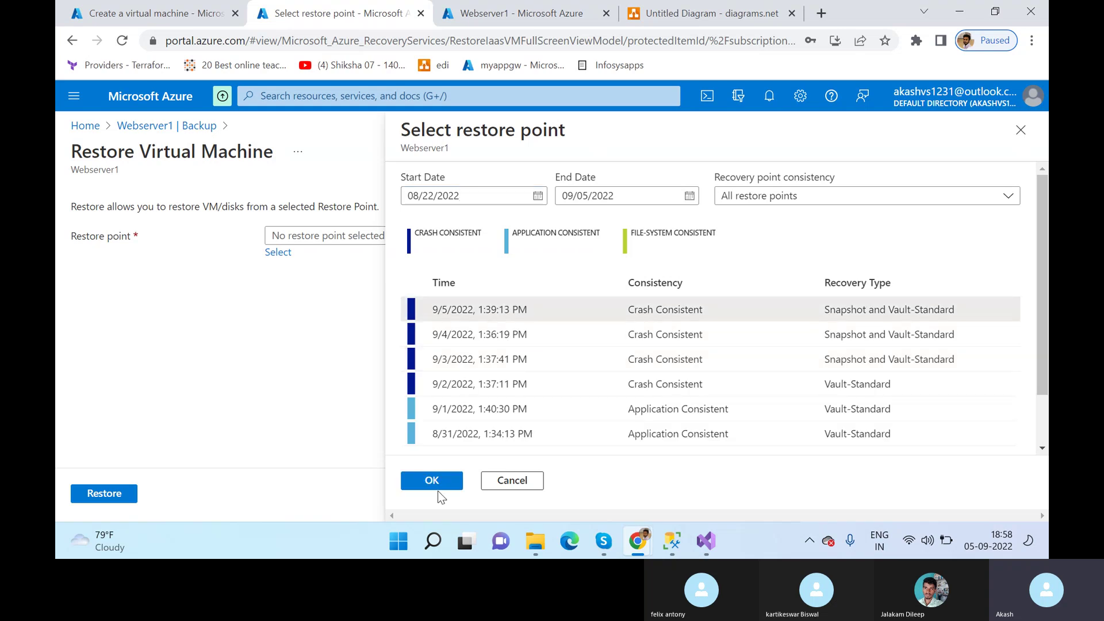
pyautogui.click(436, 483)
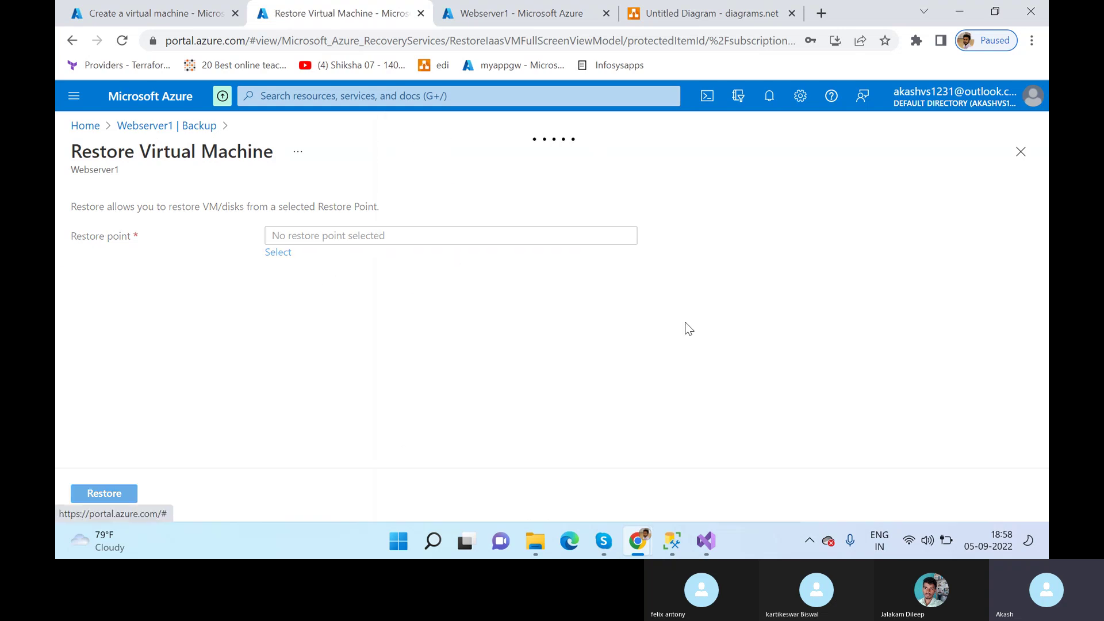
# Step: Look at the alternative restore options, and choose Create new as the restore configuration with Create new virtual machine as the restore type
pyautogui.scroll(-1, 175, 354)
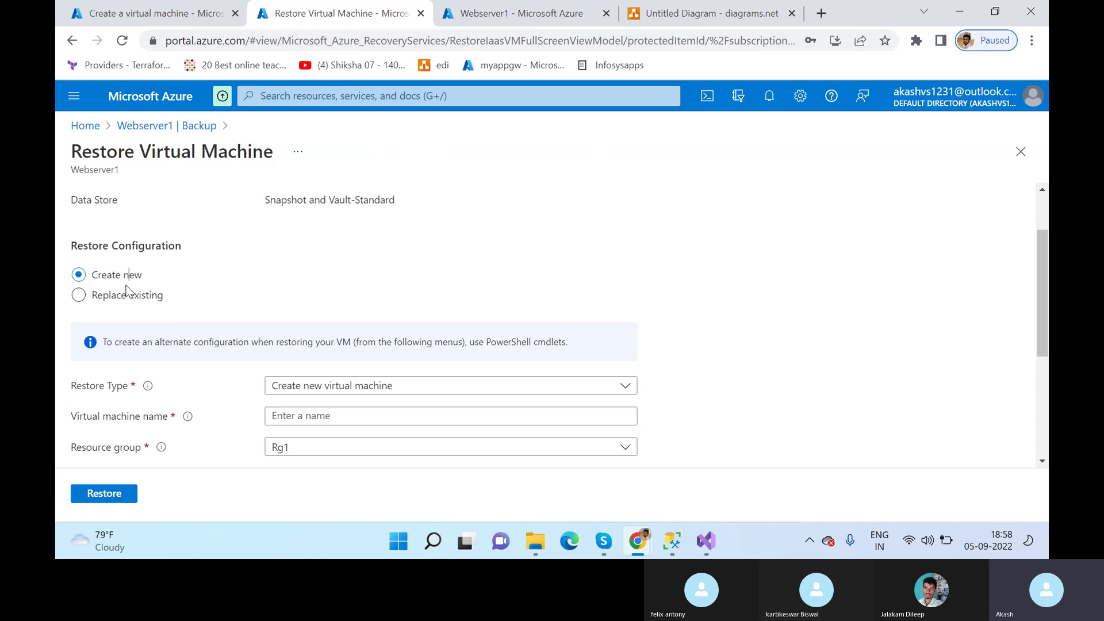
pyautogui.click(146, 295)
pyautogui.click(112, 277)
pyautogui.scroll(-3, 275, 343)
pyautogui.click(304, 232)
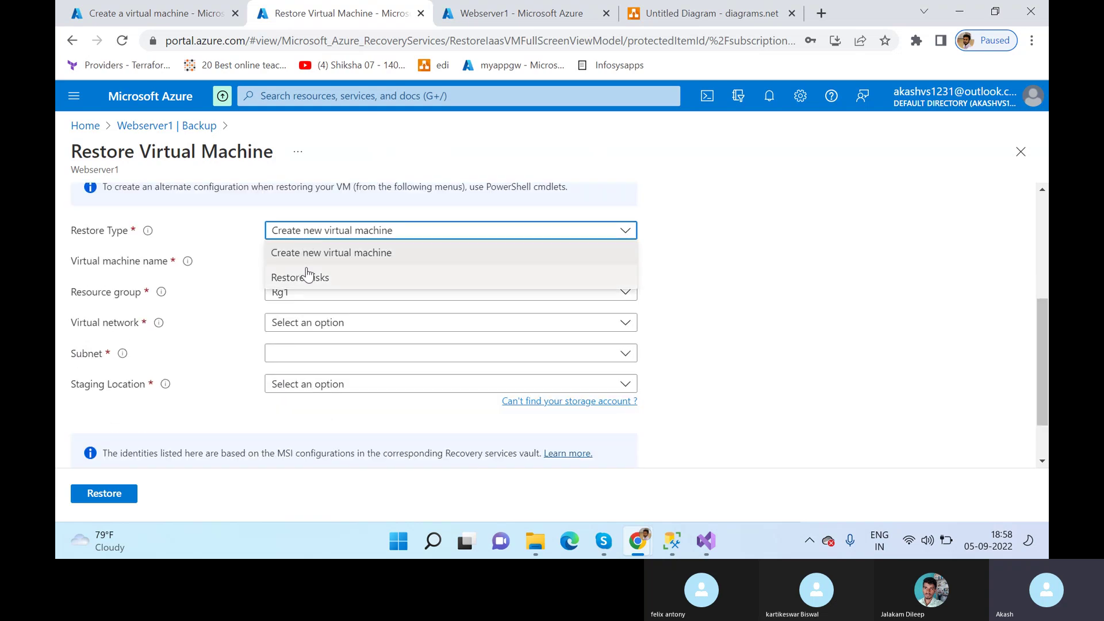
pyautogui.click(223, 229)
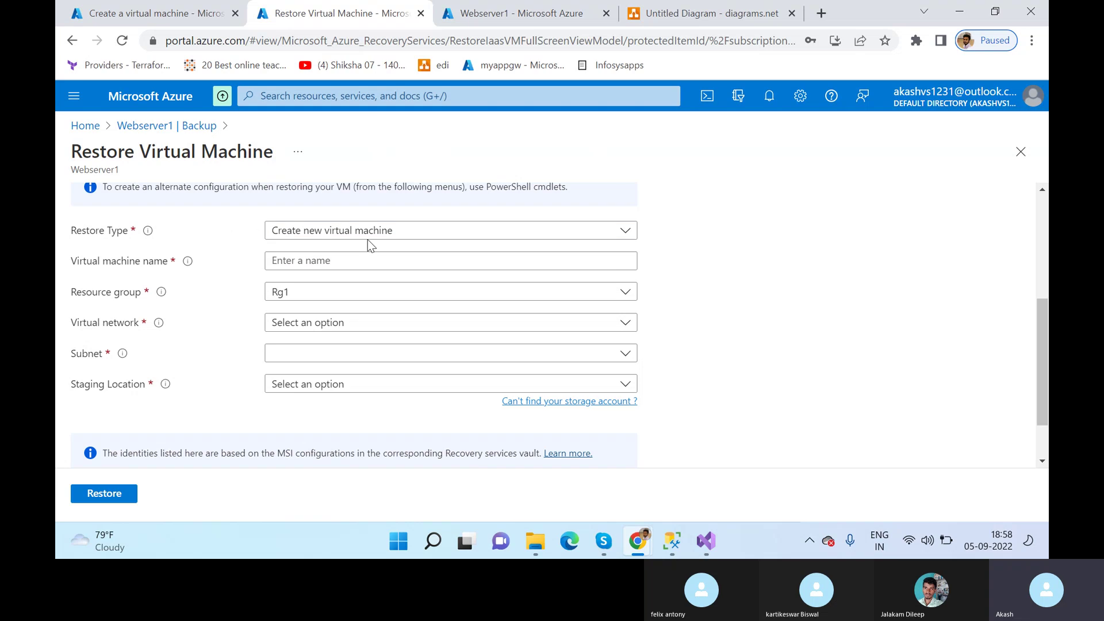
pyautogui.click(357, 236)
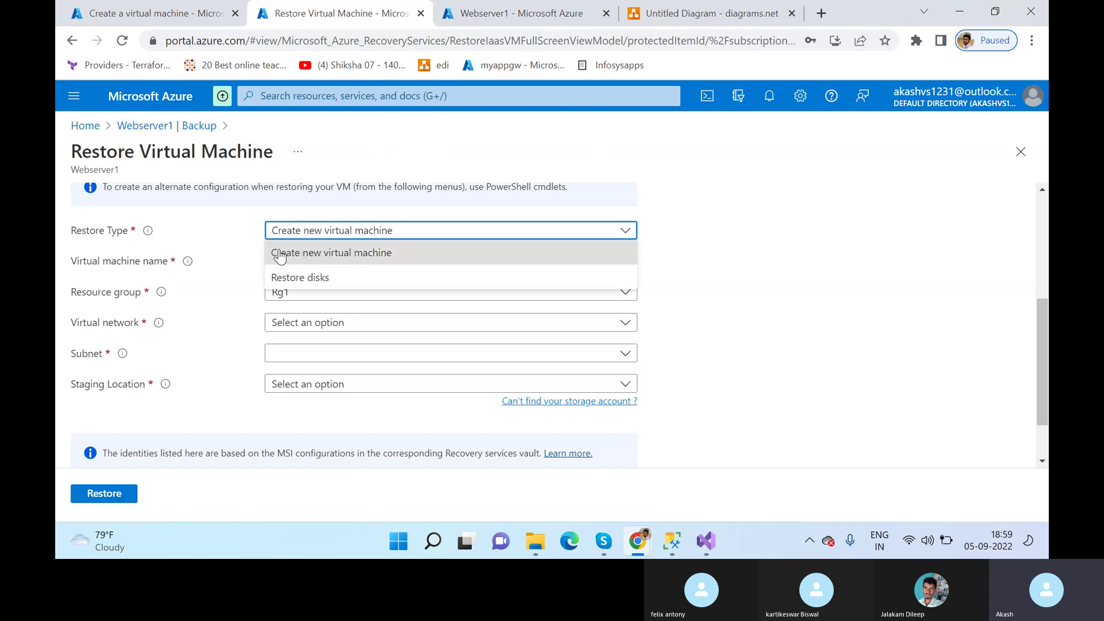
pyautogui.click(221, 237)
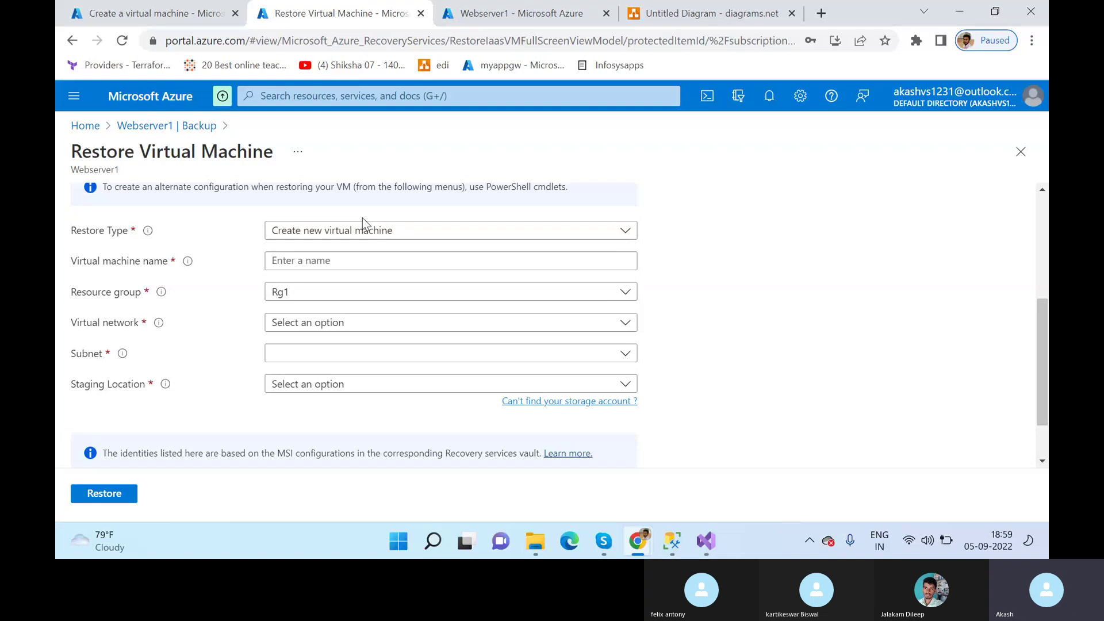
pyautogui.click(321, 235)
pyautogui.click(315, 256)
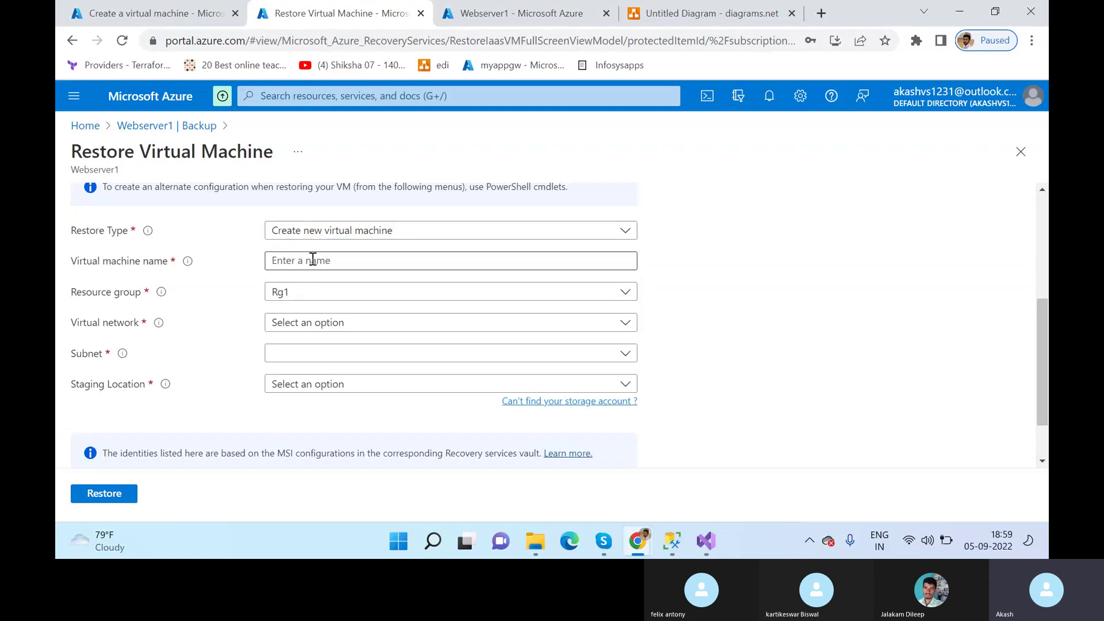
# Step: Enter restoredfrombackup as the name of the new virtual machine
pyautogui.click(316, 261)
pyautogui.write('fro')
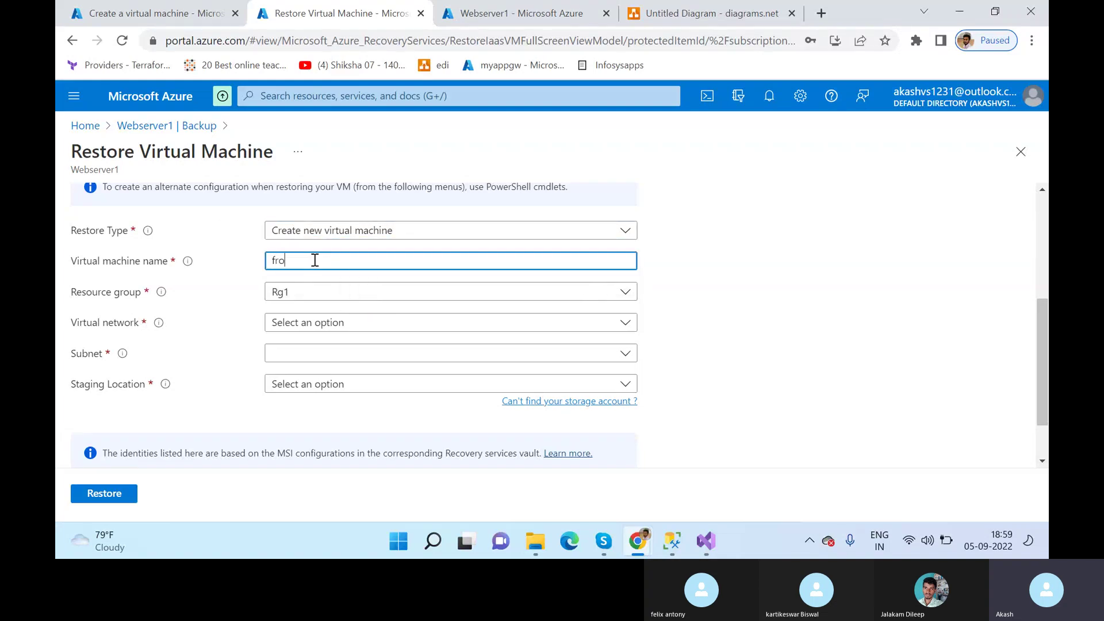
pyautogui.press('BackSpace')
pyautogui.write('restored')
pyautogui.click(293, 293)
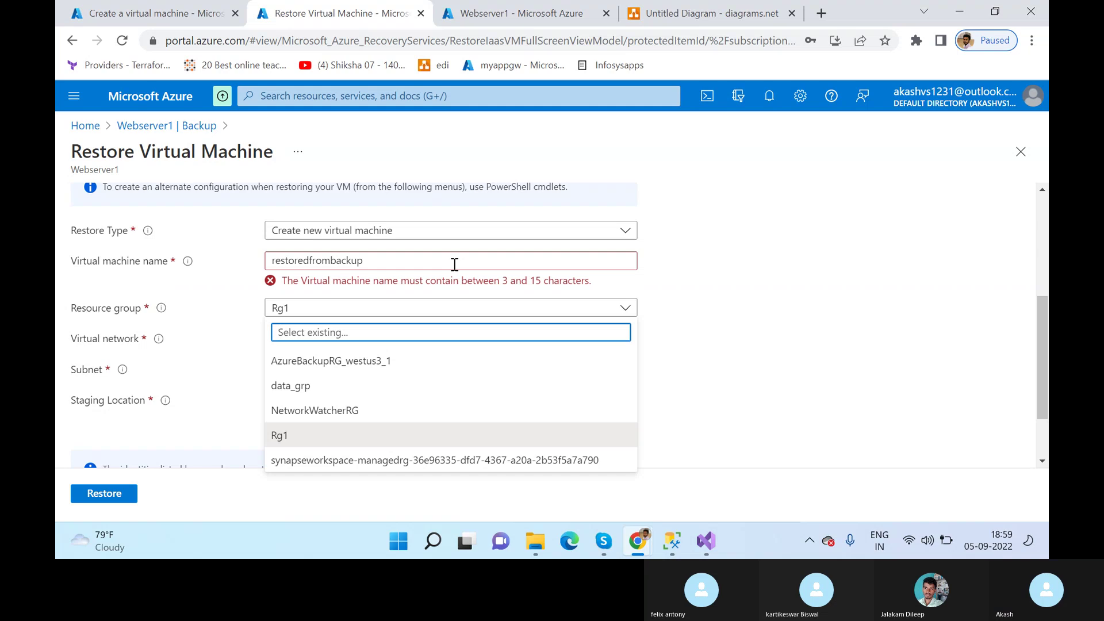
# Step: Shorten the new virtual machine's name to restored
pyautogui.moveTo(455, 264); pyautogui.dragTo(332, 291)
pyautogui.press('BackSpace')
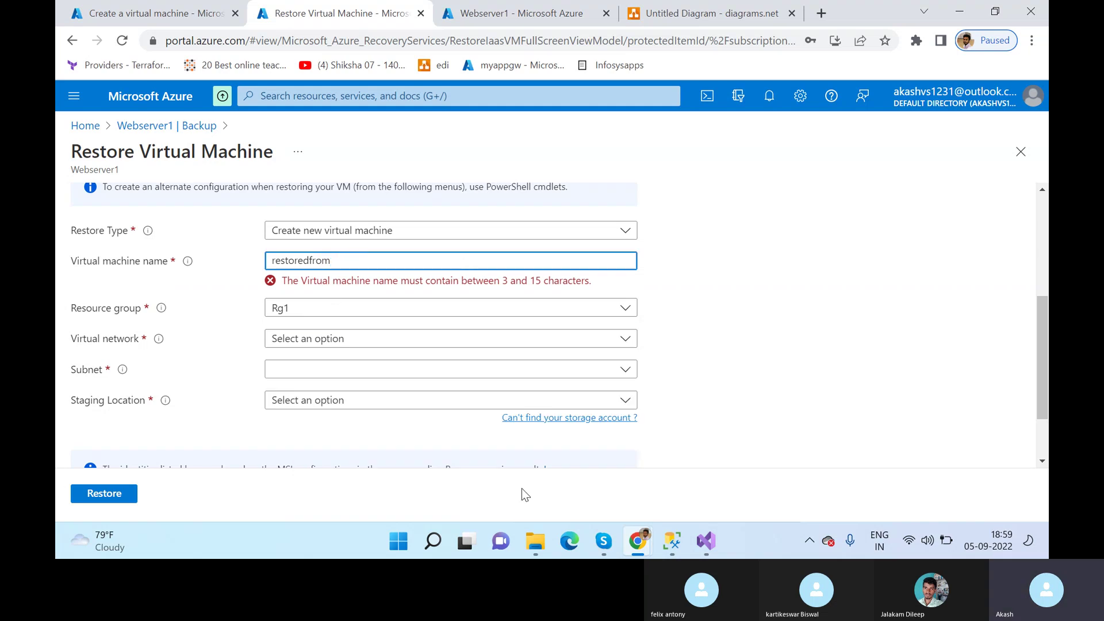
pyautogui.click(818, 345)
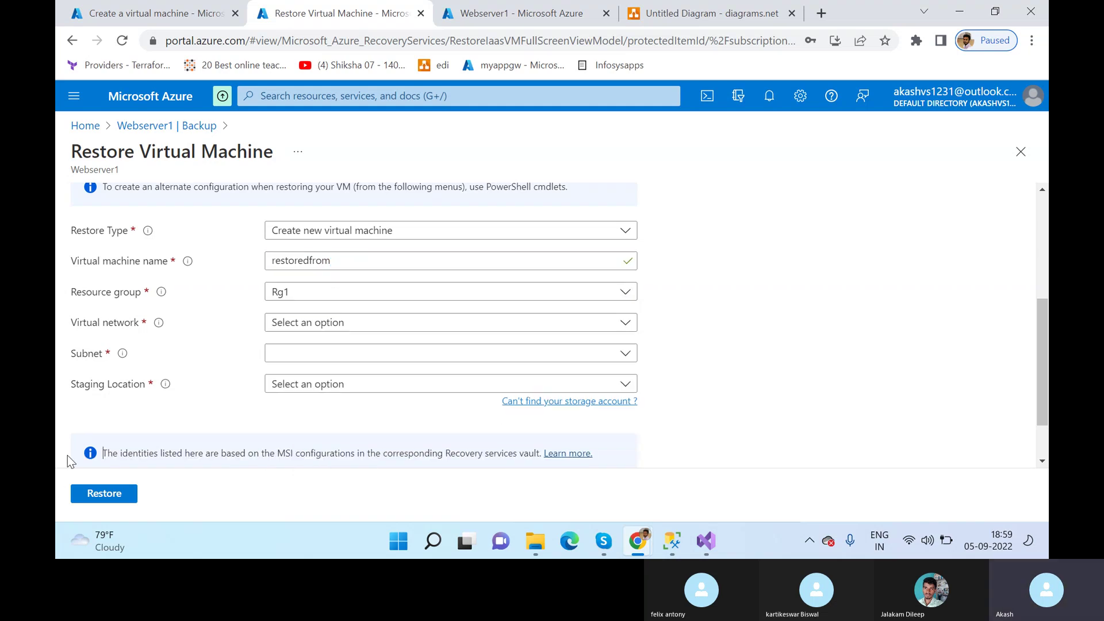
pyautogui.click(391, 255)
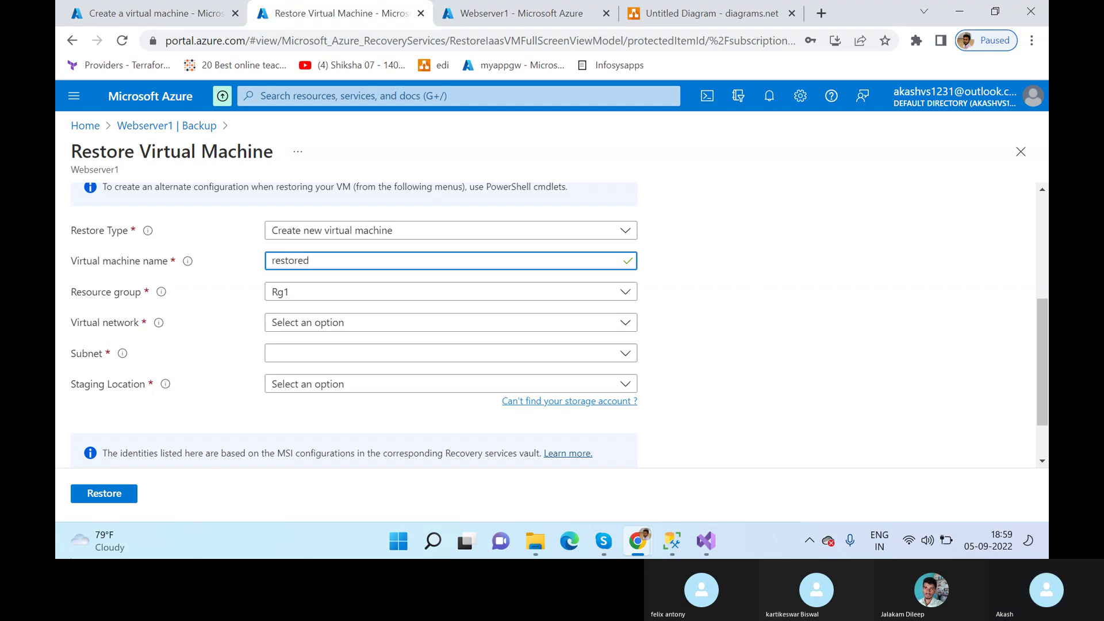
pyautogui.click(804, 313)
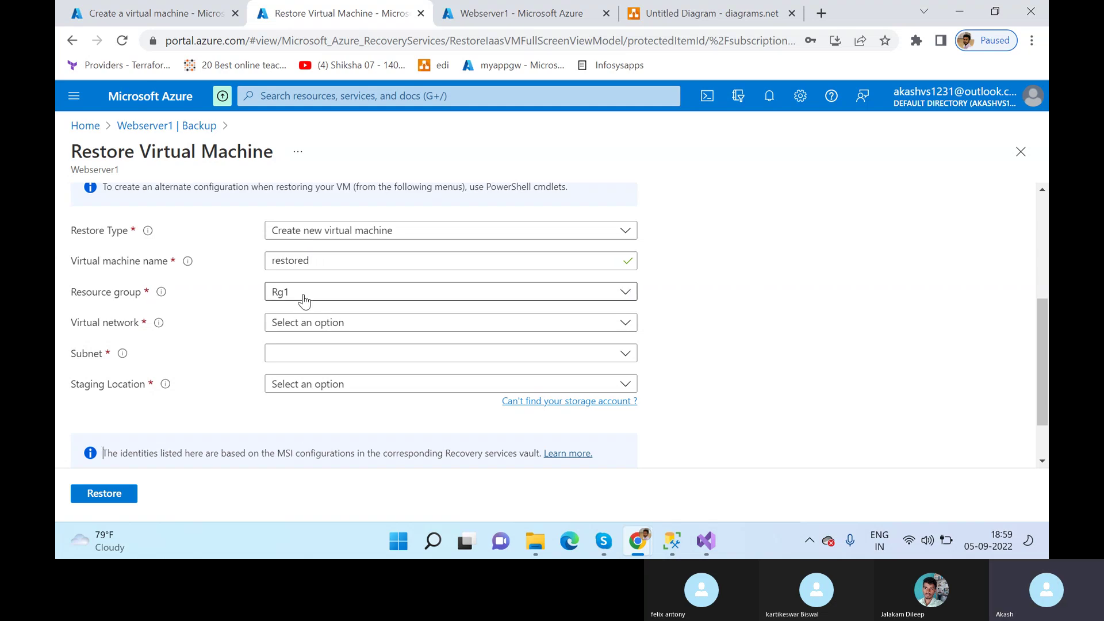
# Step: Choose the Rg1-vnet (Rg1) virtual network for the restored VM and try to submit the restore with no staging location selected
pyautogui.click(320, 322)
pyautogui.click(318, 400)
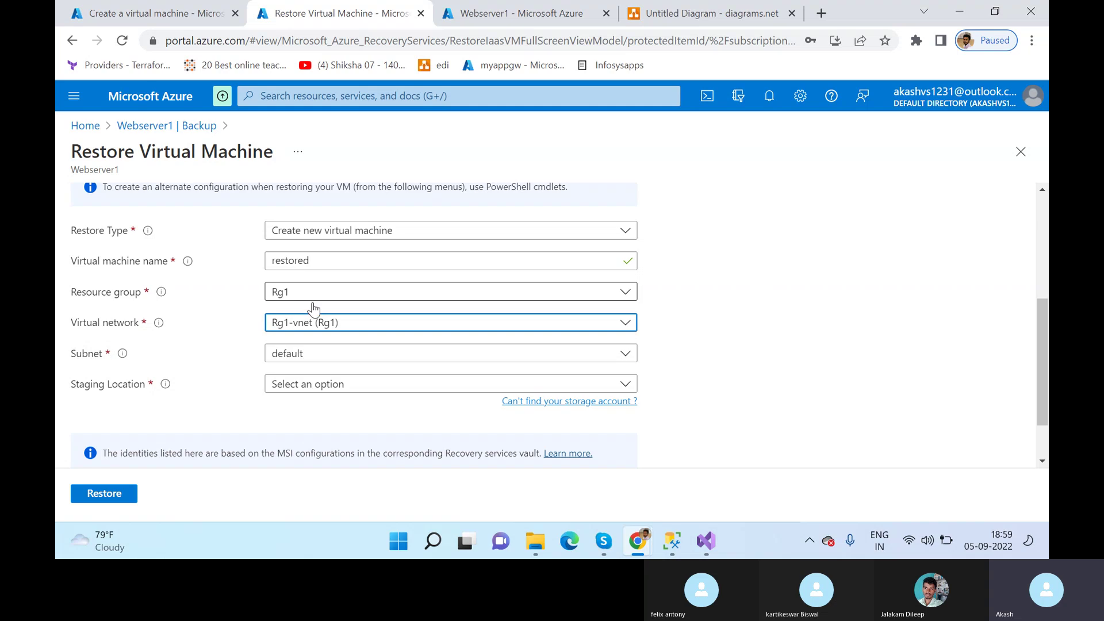
pyautogui.click(294, 385)
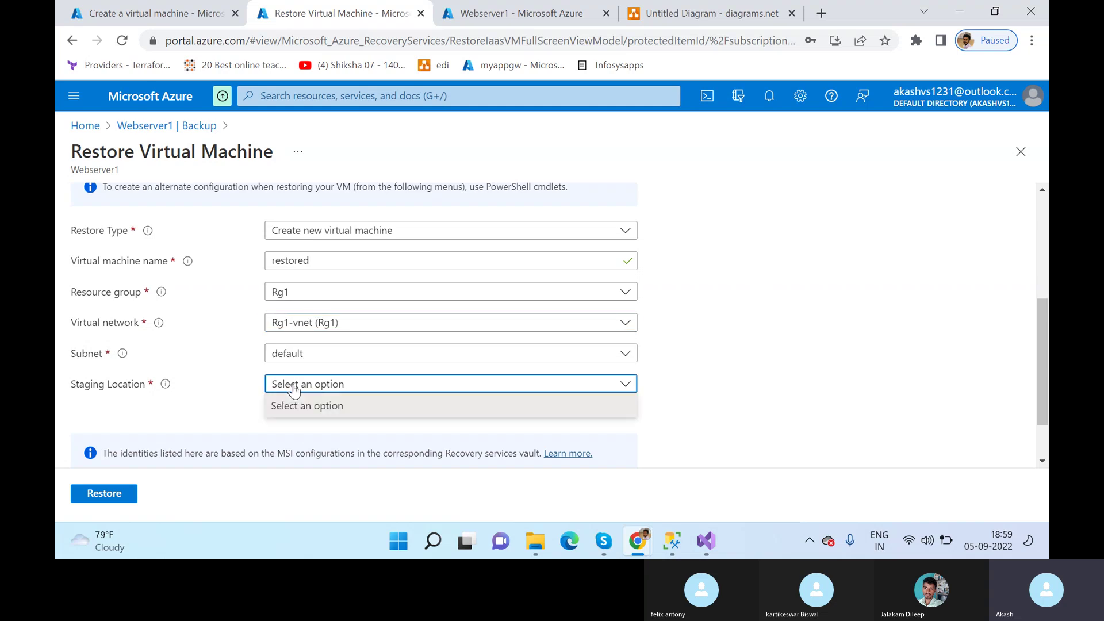
pyautogui.click(280, 409)
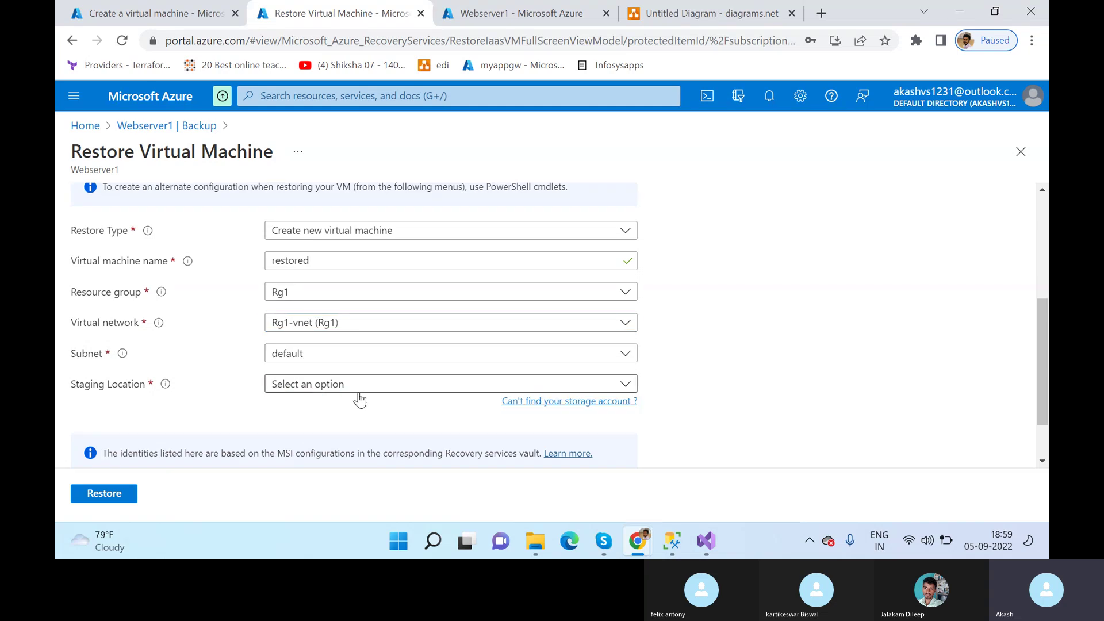
pyautogui.click(132, 494)
# Step: Duplicate the restore page in another browser tab, continue with the signed-in account, and go to the portal home there
pyautogui.rightClick(313, 5)
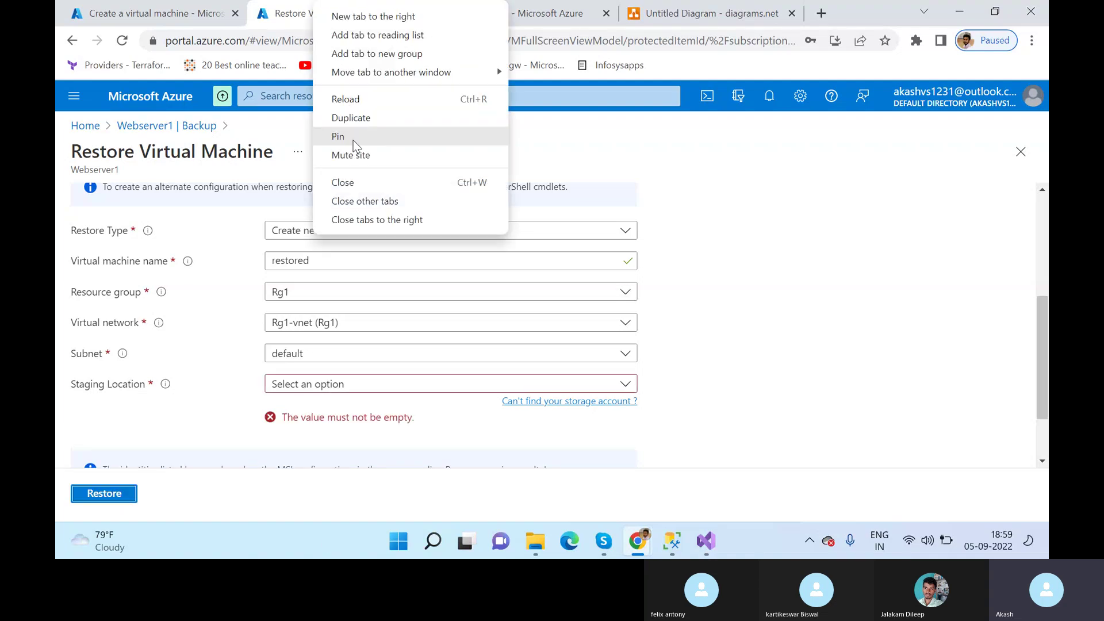
pyautogui.click(420, 116)
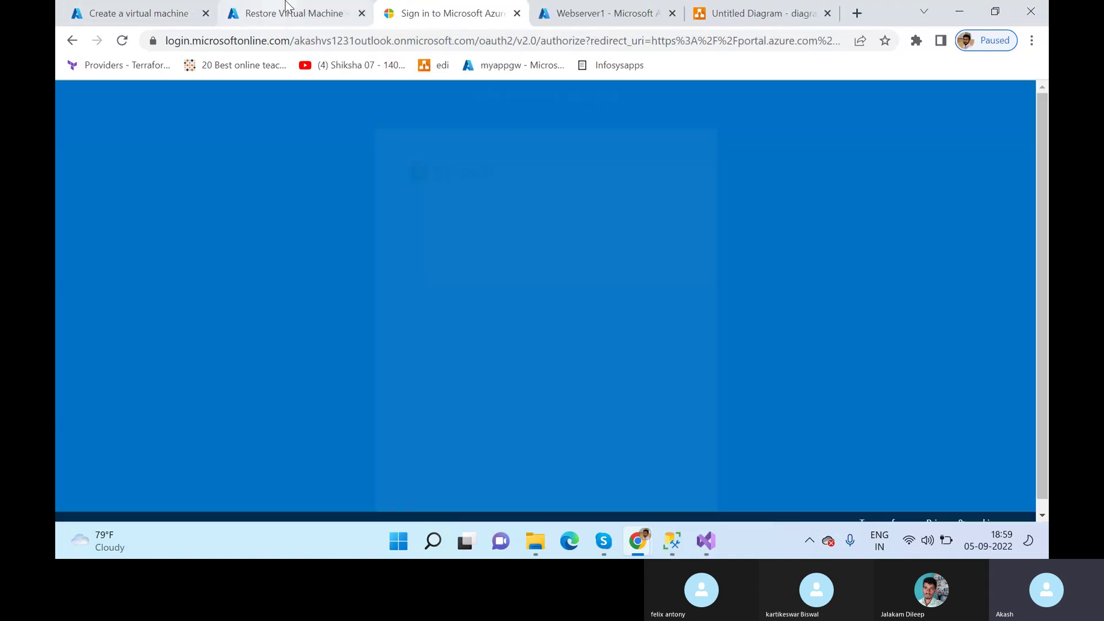
pyautogui.click(262, 13)
pyautogui.click(448, 12)
pyautogui.click(476, 276)
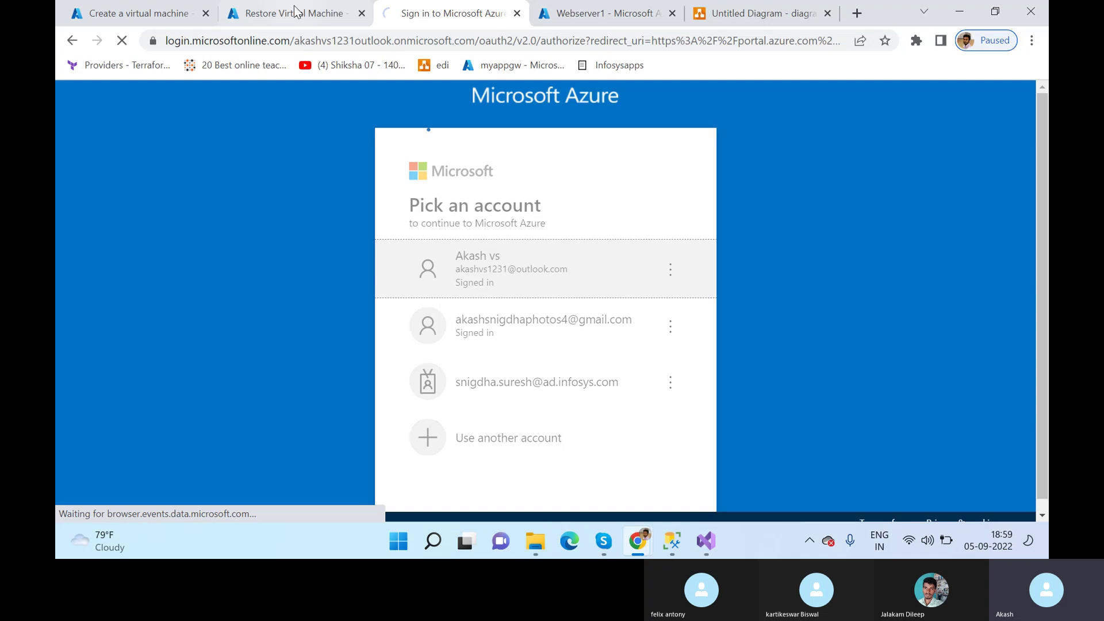
pyautogui.hotkey('ctrl', 'shift', 'Tab')
pyautogui.moveTo(161, 386)
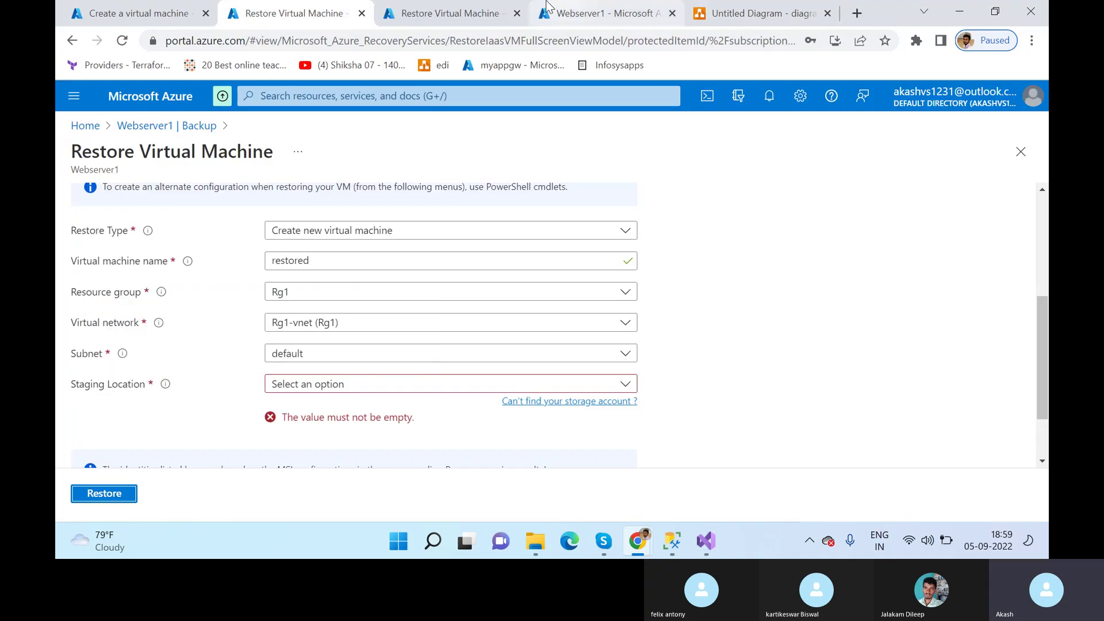
pyautogui.hotkey('ctrl', 'Tab')
pyautogui.click(84, 125)
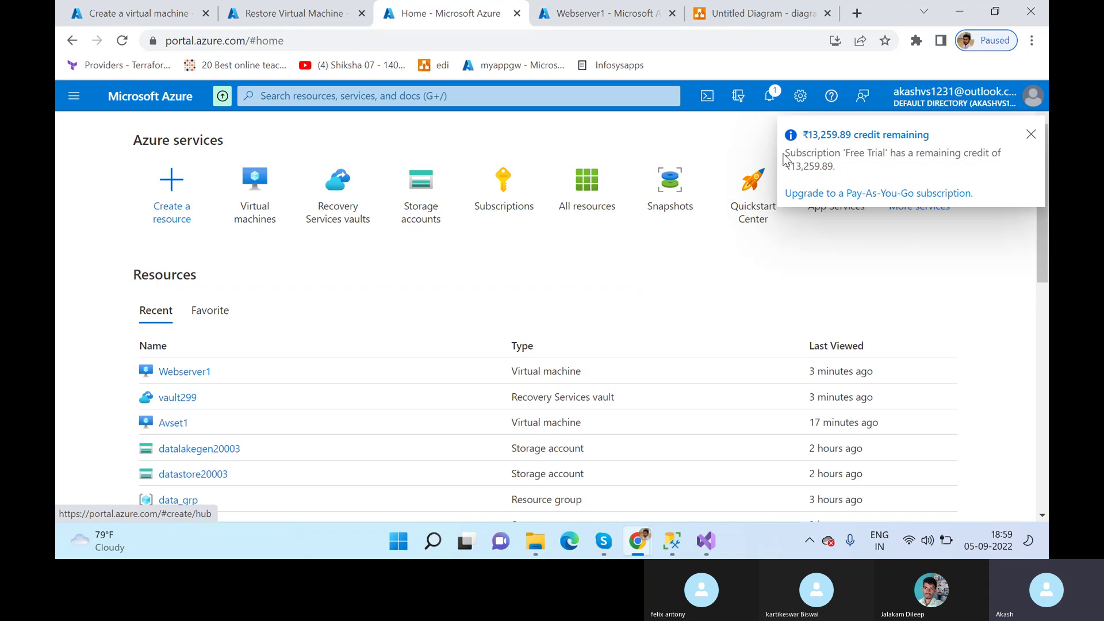
# Step: Start creating a new storage account and set its resource group to Rg1
pyautogui.click(414, 205)
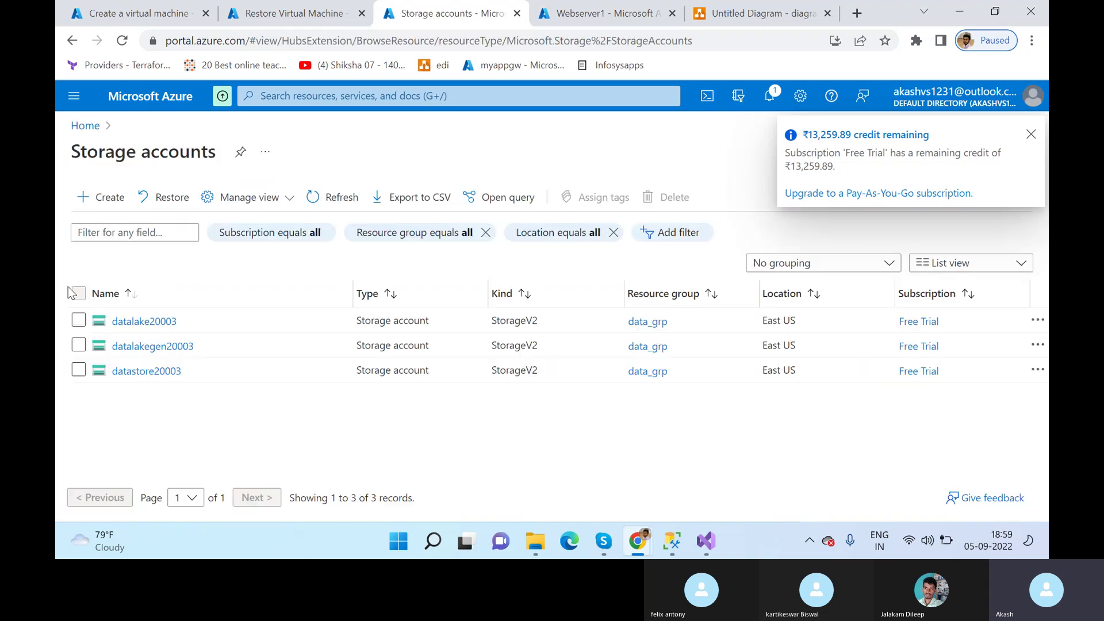
pyautogui.click(98, 198)
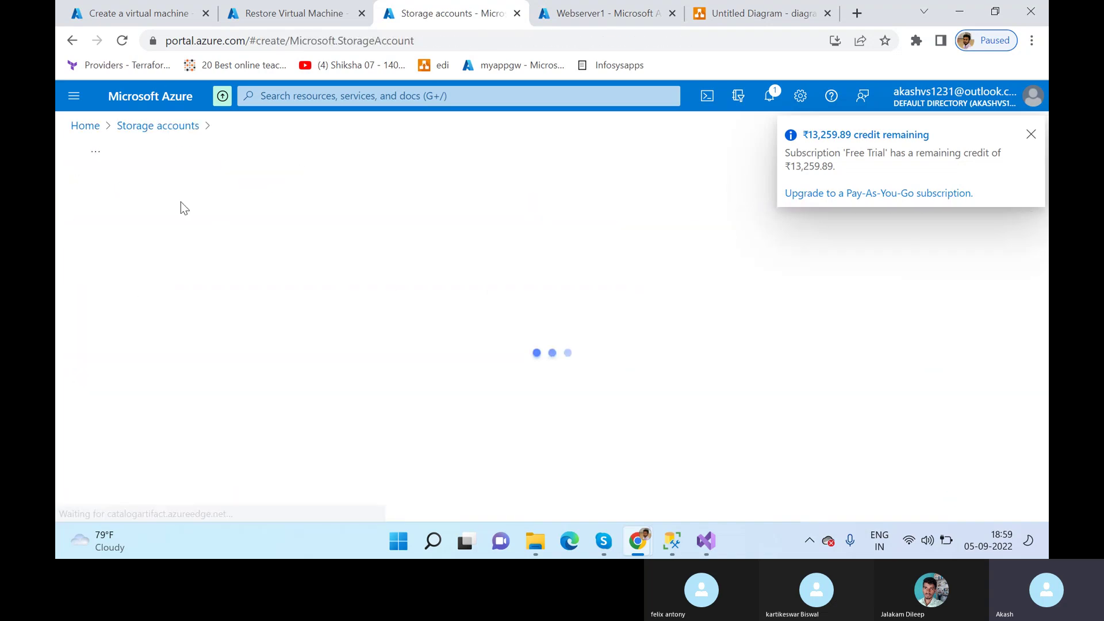
pyautogui.click(1031, 134)
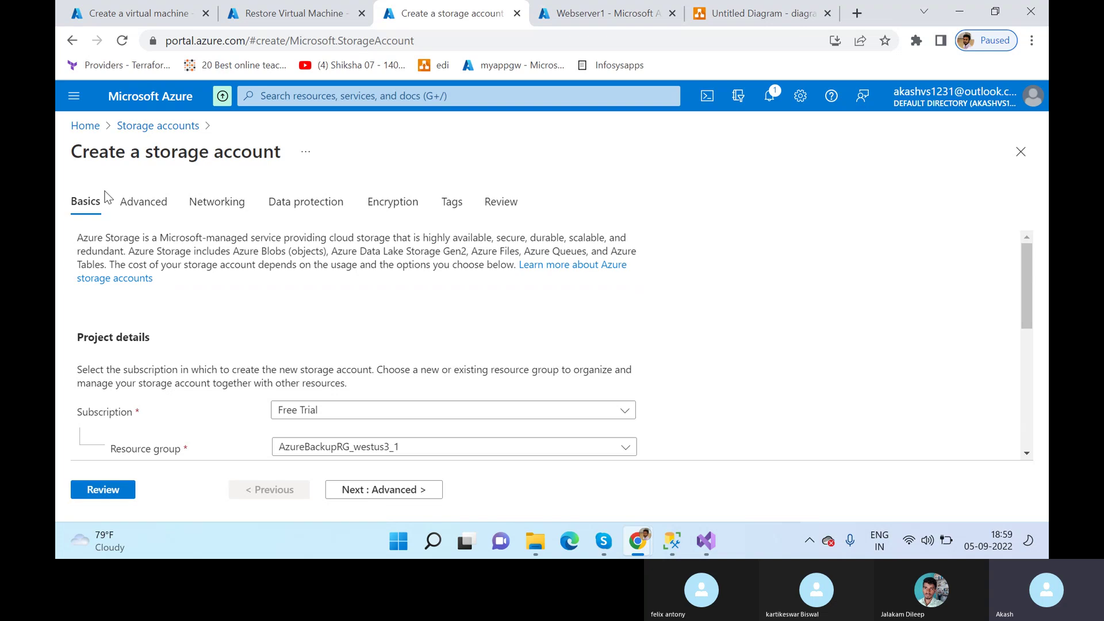
pyautogui.scroll(-1, 428, 431)
pyautogui.scroll(-3, 427, 432)
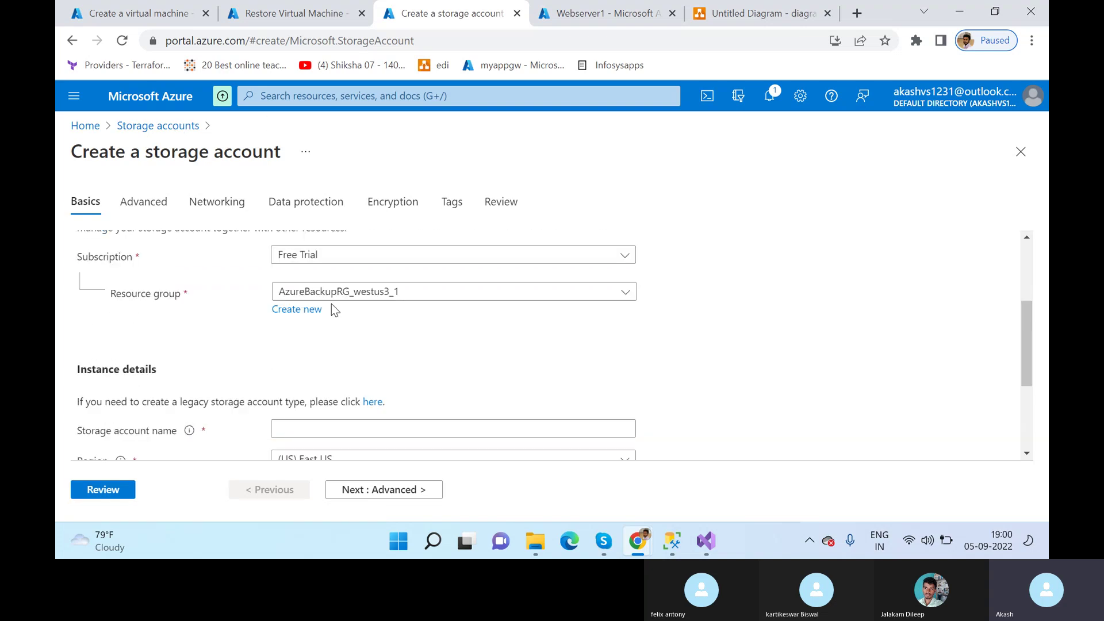
pyautogui.click(443, 292)
pyautogui.click(319, 396)
pyautogui.scroll(-2, 236, 372)
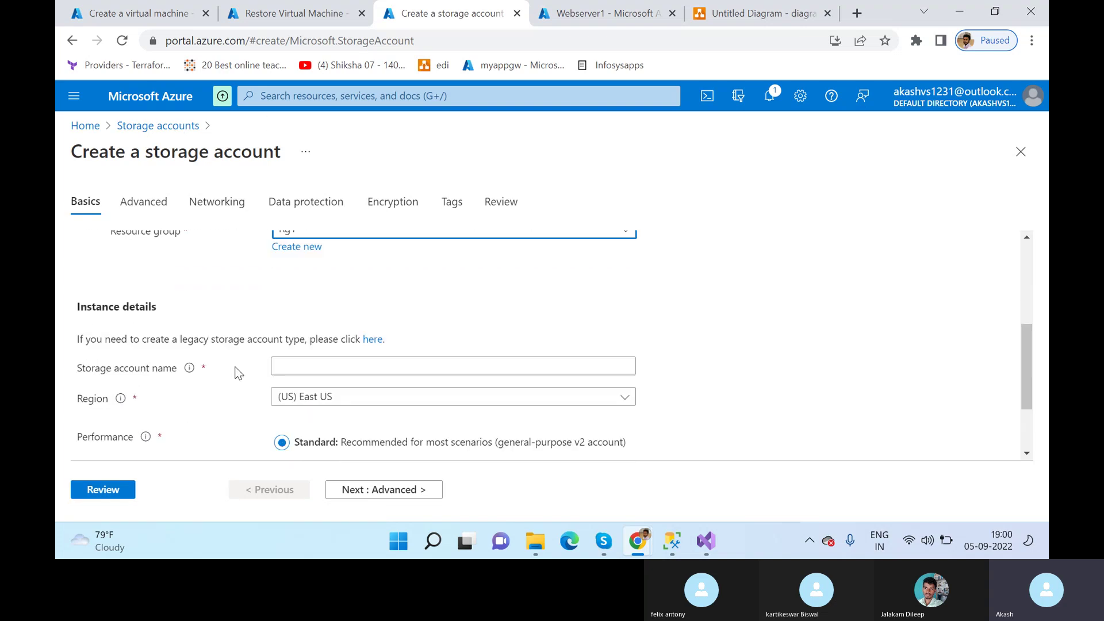
# Step: Abandon the unfinished virtual machine creation form, discarding its unsaved edits, and return to the portal home
pyautogui.click(291, 12)
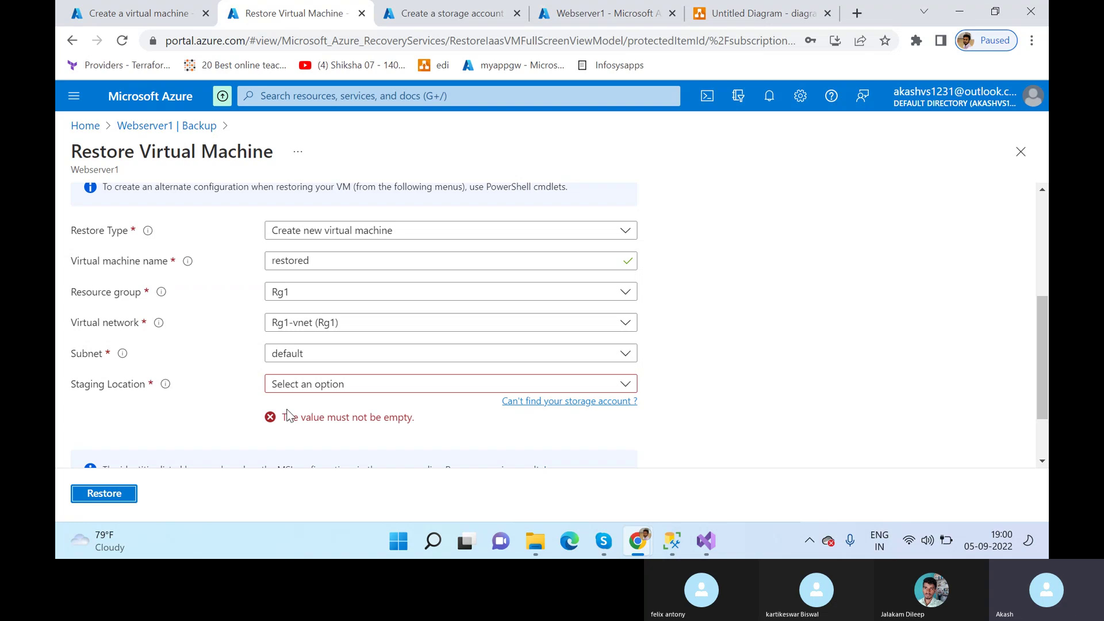
pyautogui.scroll(3, 216, 395)
pyautogui.scroll(2, 214, 395)
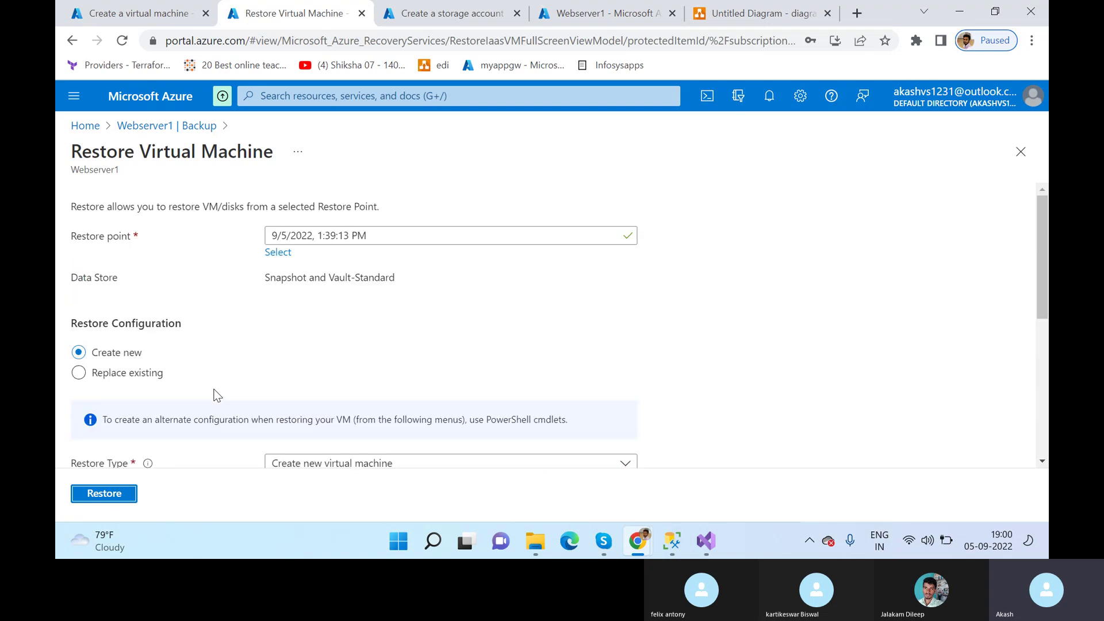
pyautogui.click(131, 7)
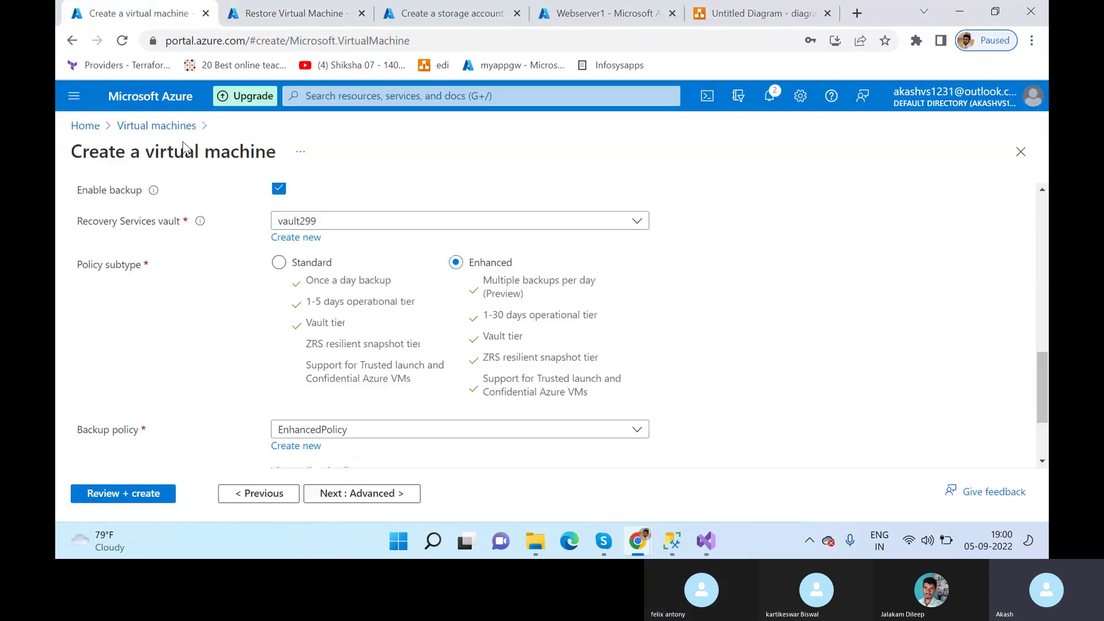
pyautogui.click(88, 118)
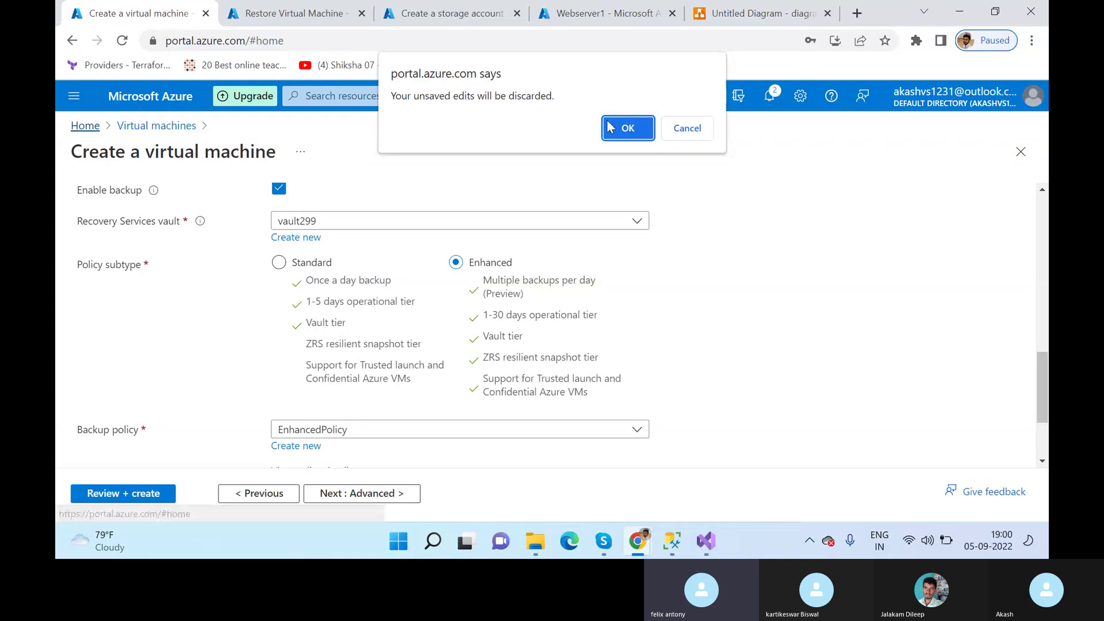
pyautogui.click(627, 128)
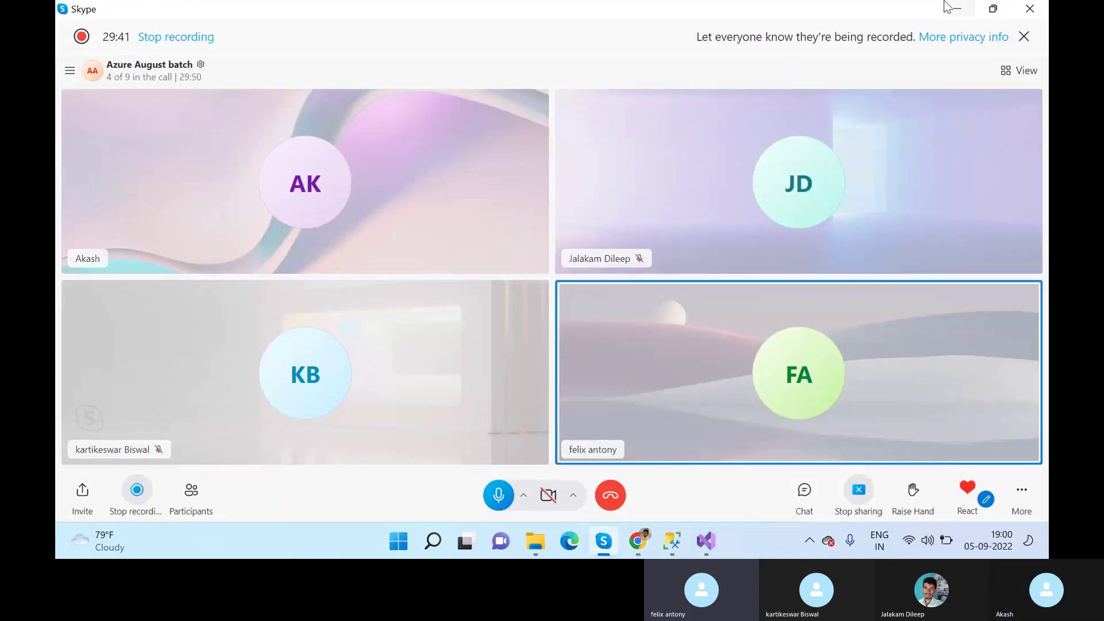
pyautogui.click(958, 8)
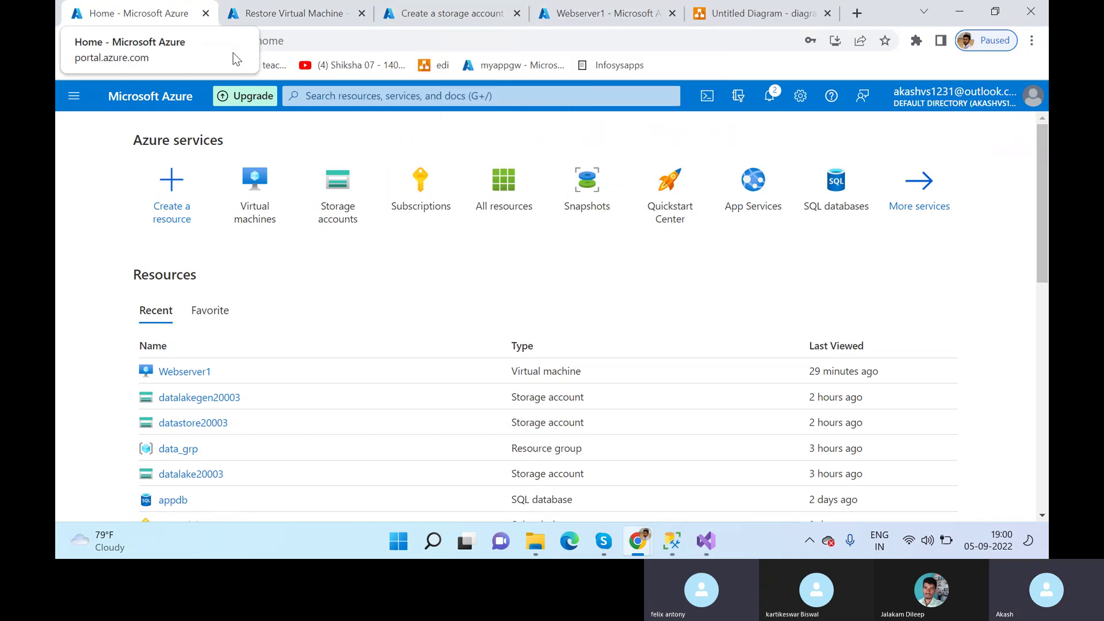
pyautogui.click(293, 12)
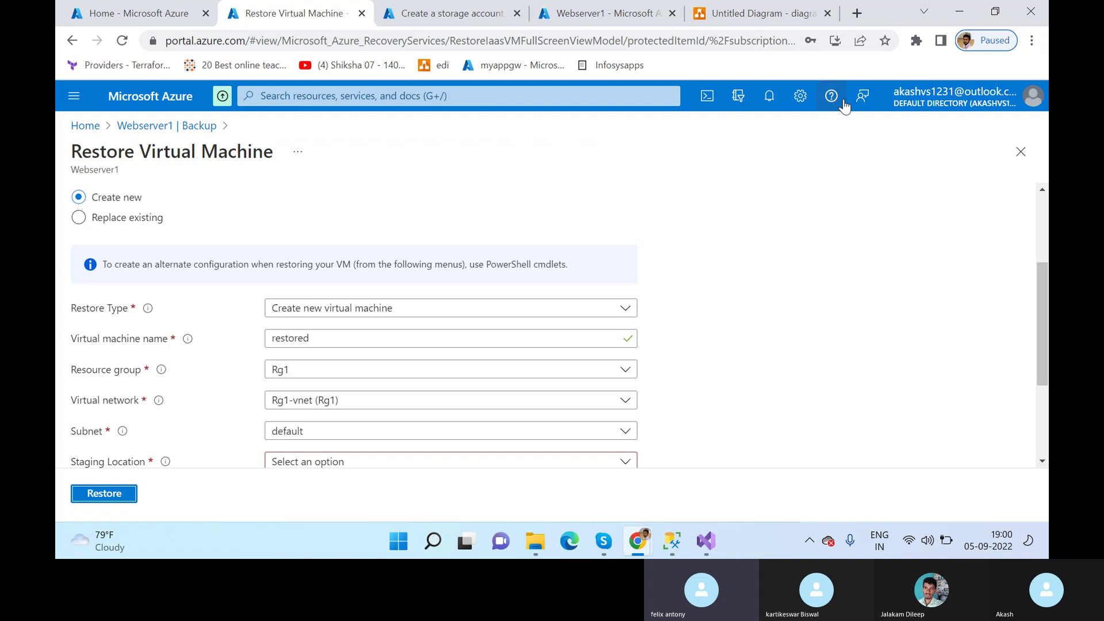
pyautogui.hotkey('ctrl', 'Tab')
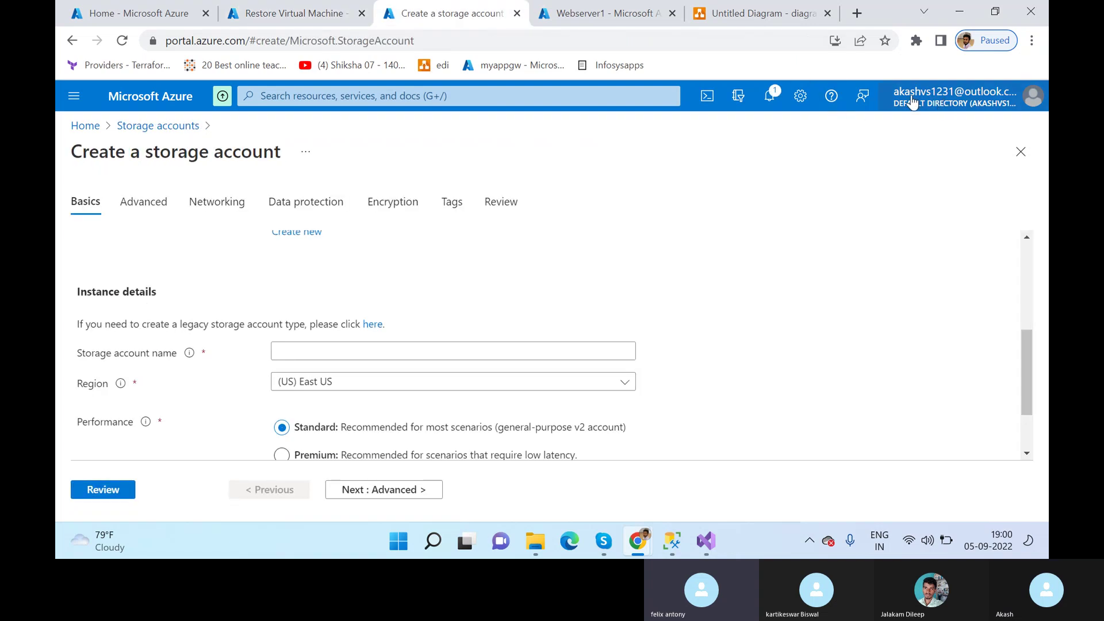
pyautogui.click(604, 13)
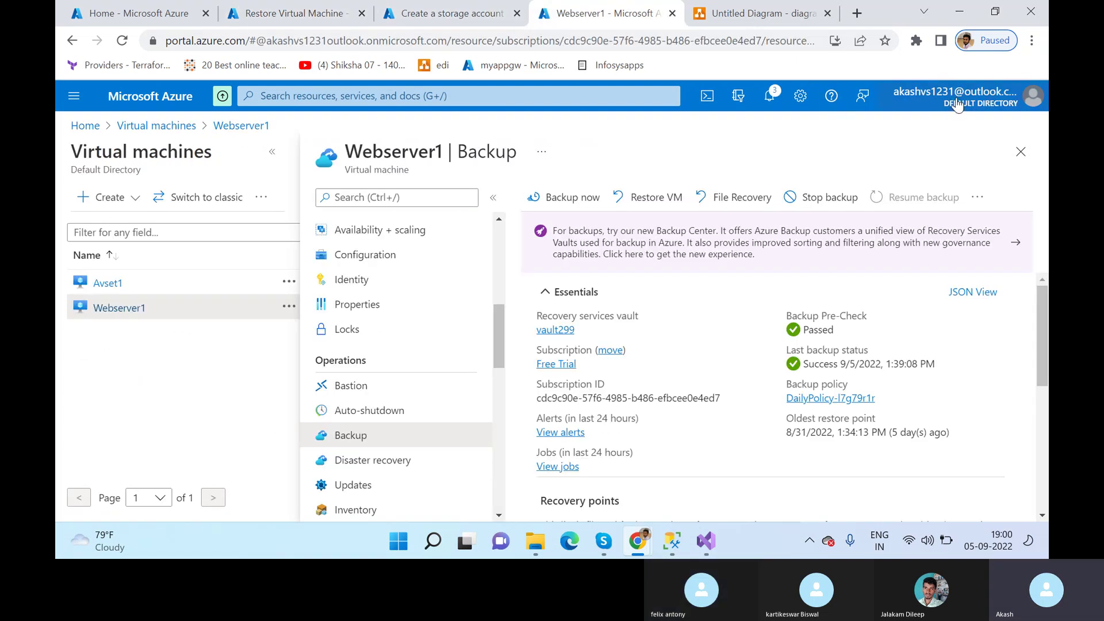
pyautogui.click(448, 13)
pyautogui.click(293, 12)
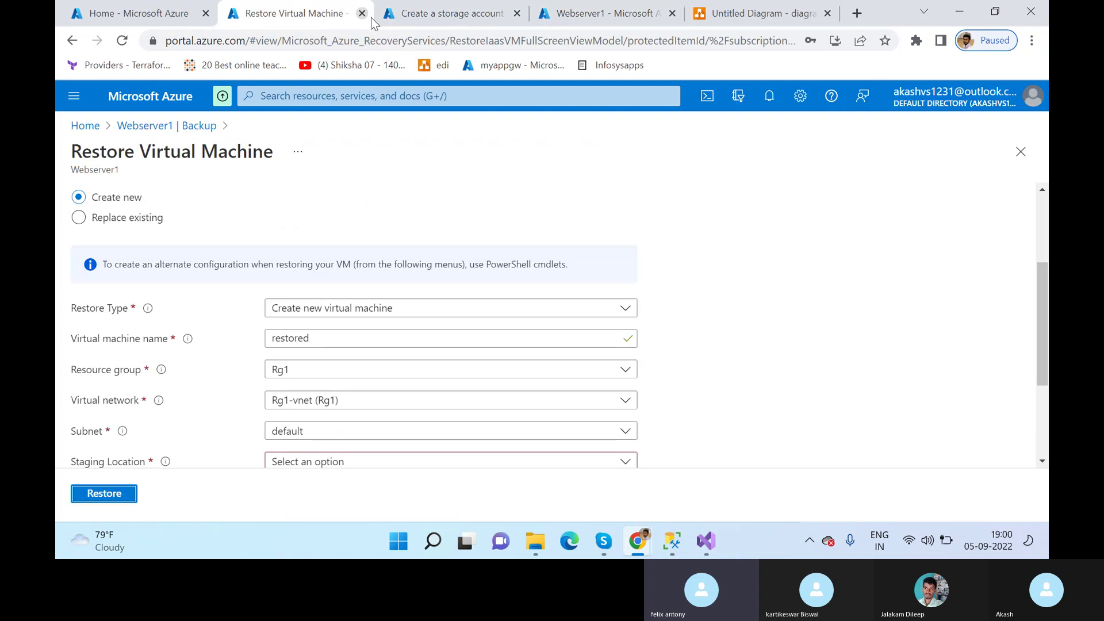
# Step: Open the list of virtual machines from the portal home and check the location of Webserver1
pyautogui.click(164, 6)
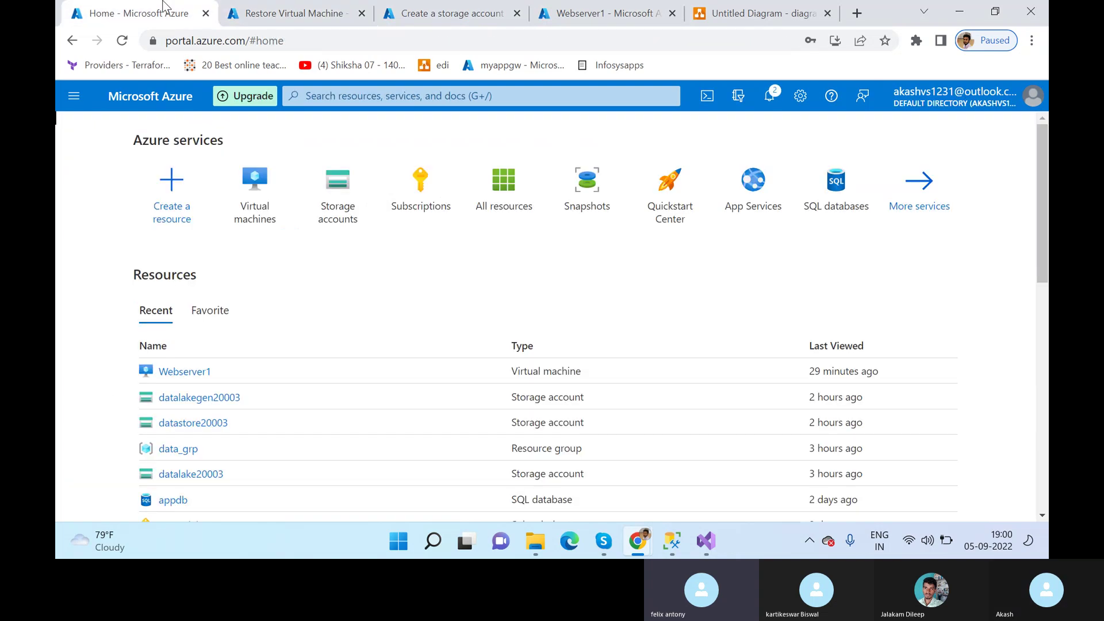
pyautogui.click(335, 208)
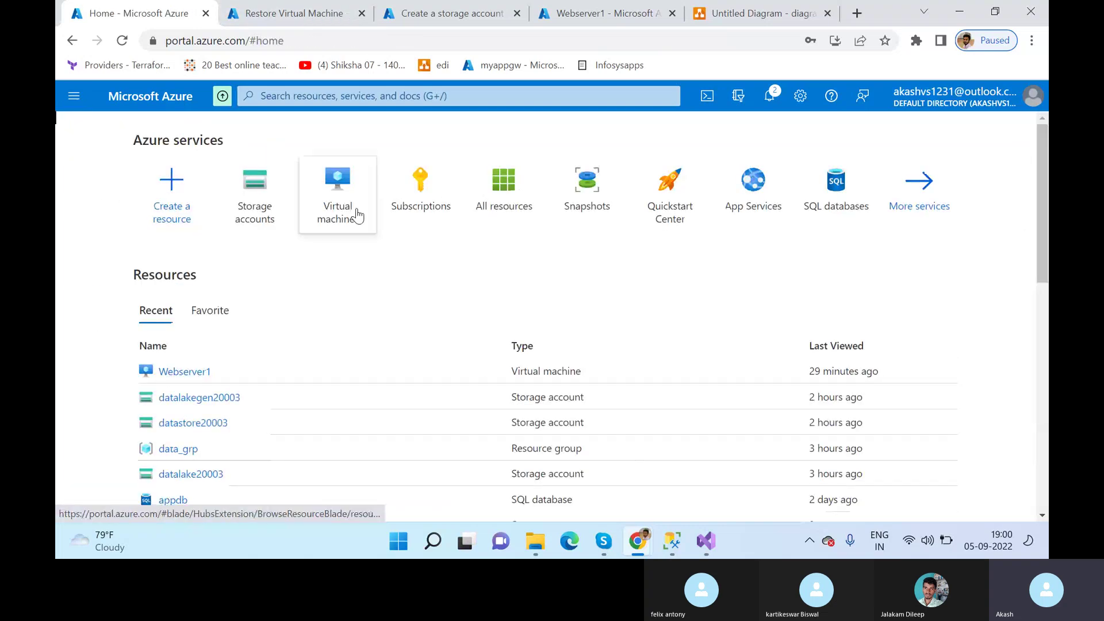
pyautogui.click(357, 214)
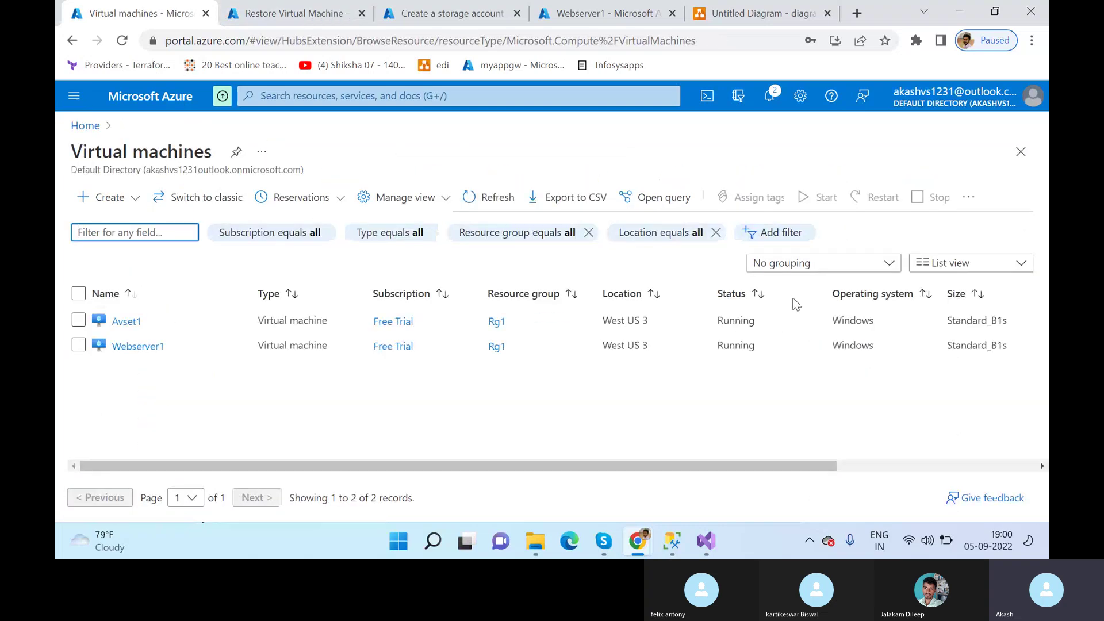
pyautogui.moveTo(659, 345); pyautogui.dragTo(600, 345)
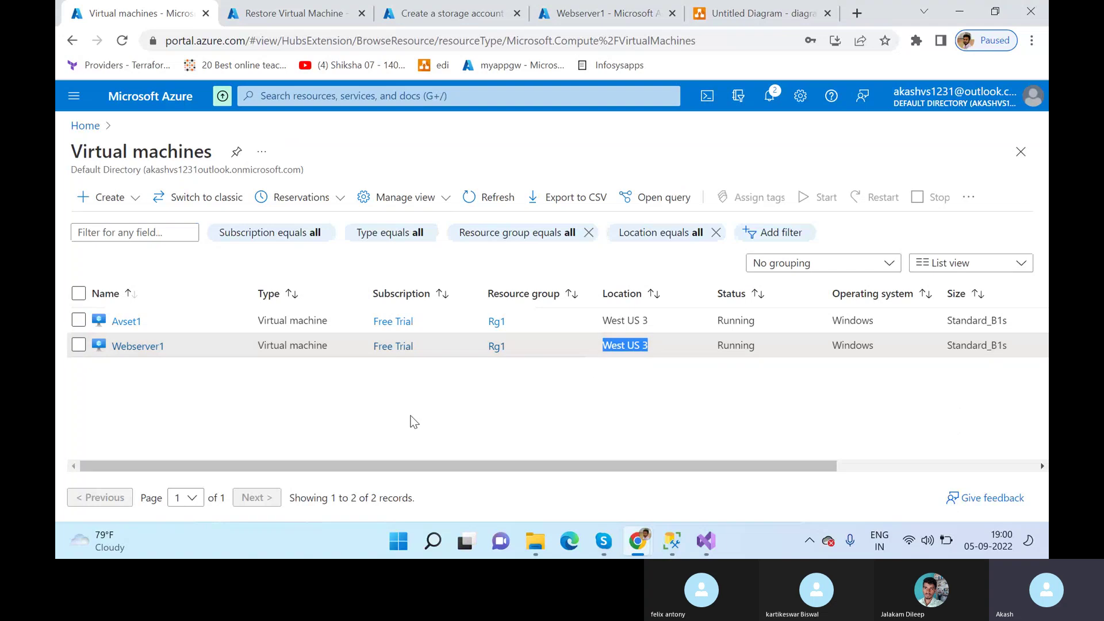
# Step: Return to the storage account creation form and name the account mystorageaccount23131
pyautogui.click(305, 10)
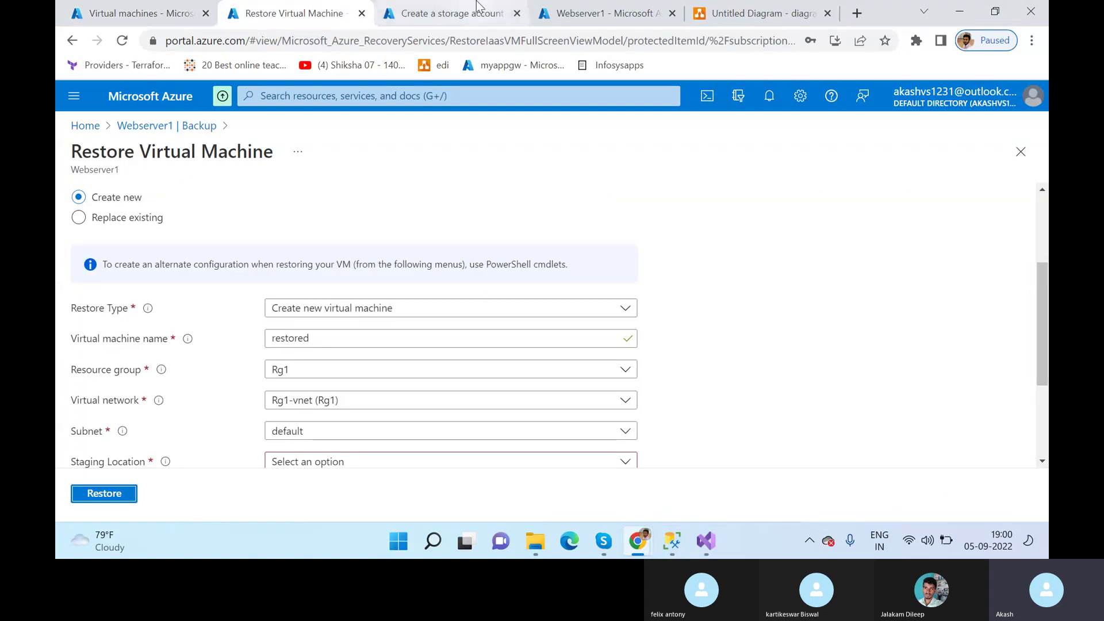
pyautogui.click(446, 13)
pyautogui.click(367, 349)
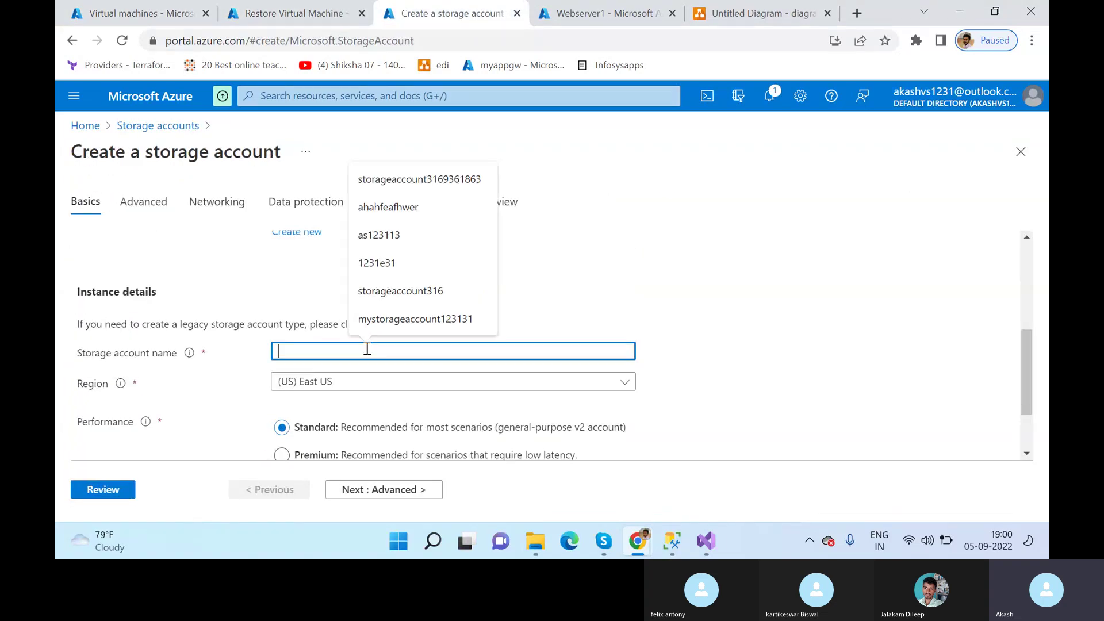
pyautogui.write('mystorag')
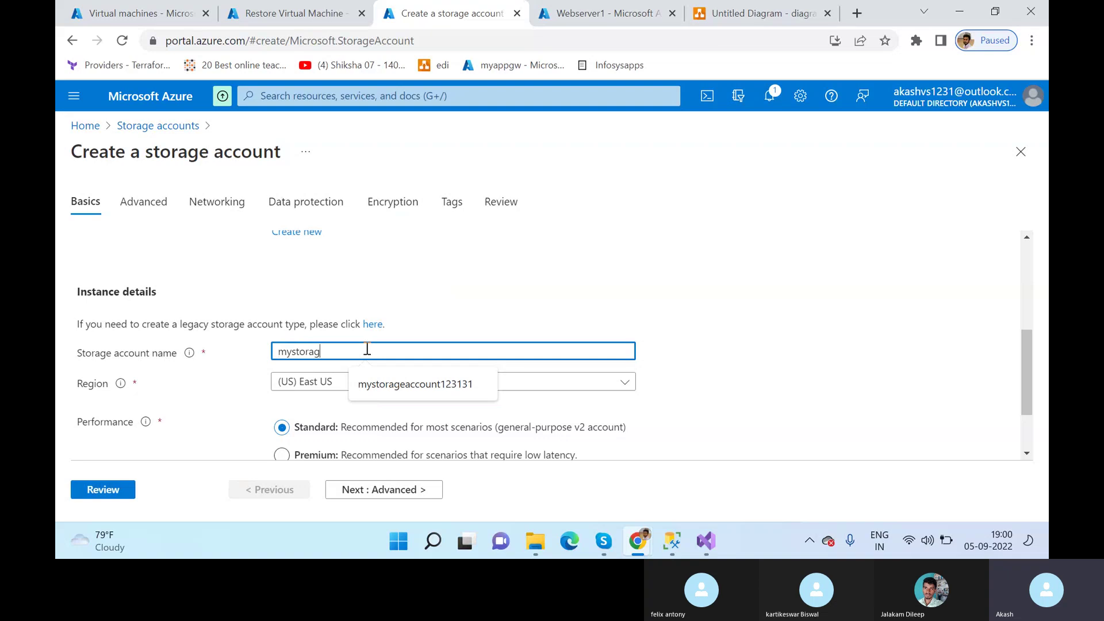
pyautogui.write('eaccount23131')
pyautogui.click(574, 302)
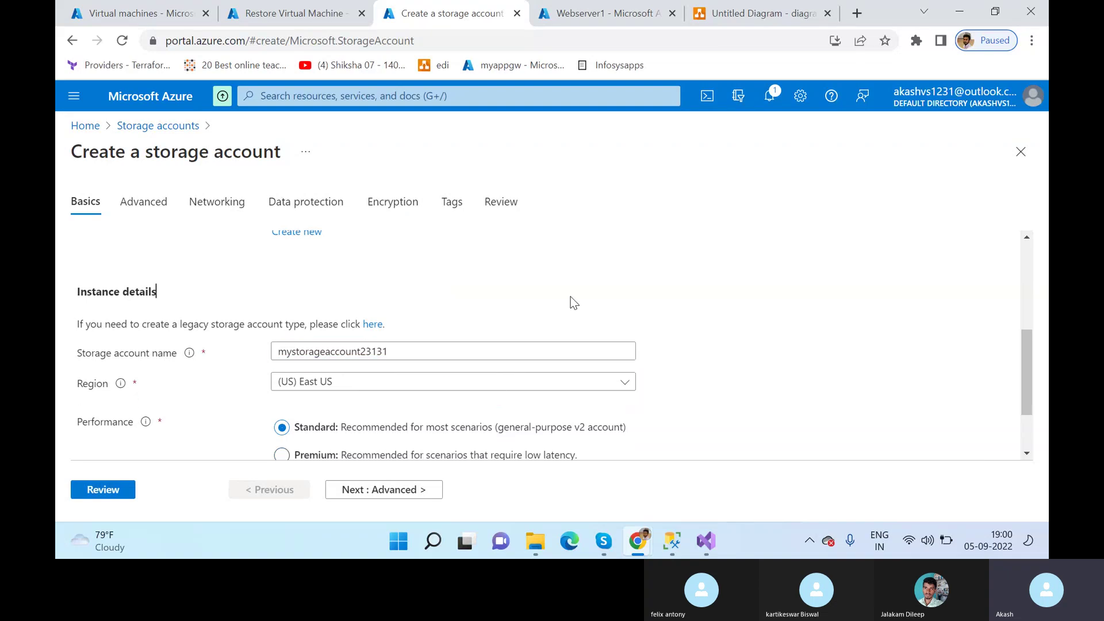
# Step: Set the new storage account's region to (US) West US 3
pyautogui.click(374, 383)
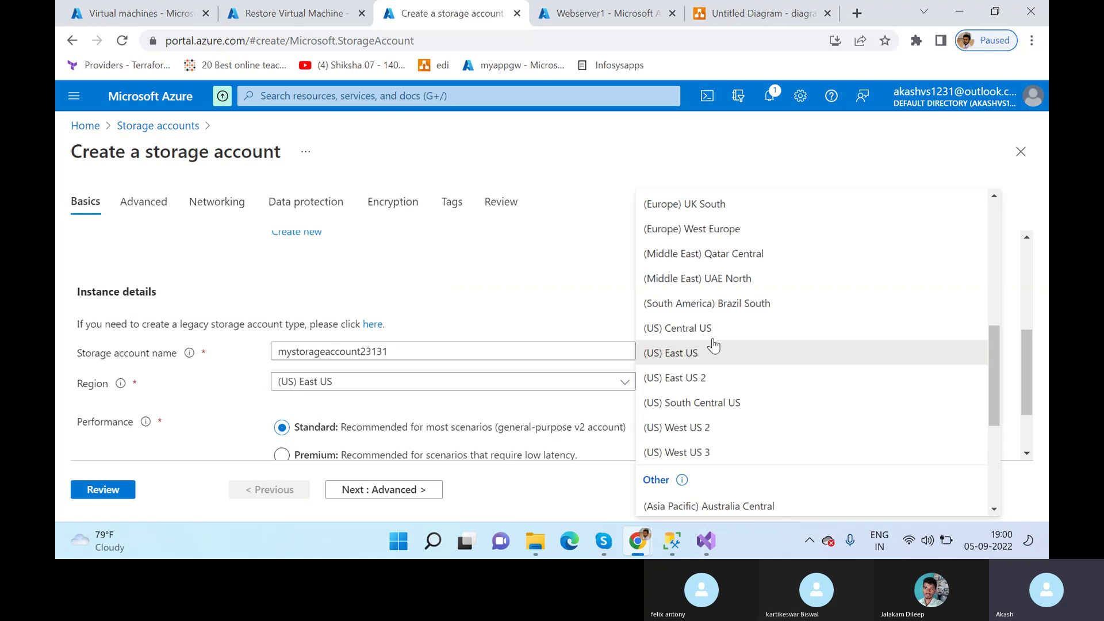
pyautogui.scroll(8, 728, 391)
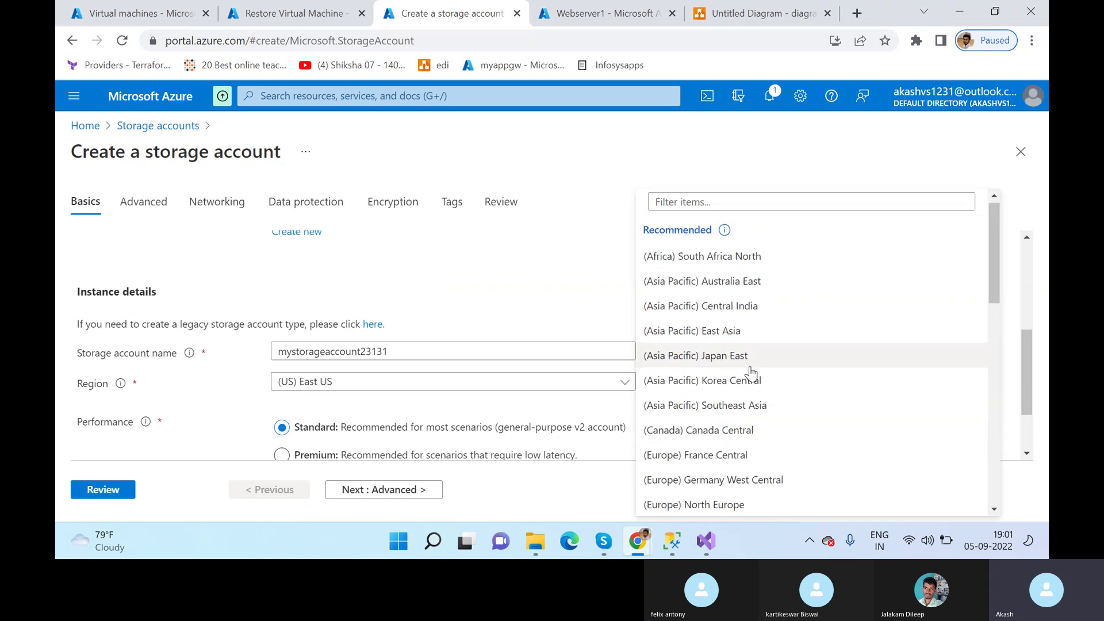
pyautogui.scroll(-6, 752, 375)
pyautogui.scroll(-6, 751, 369)
pyautogui.scroll(2, 740, 345)
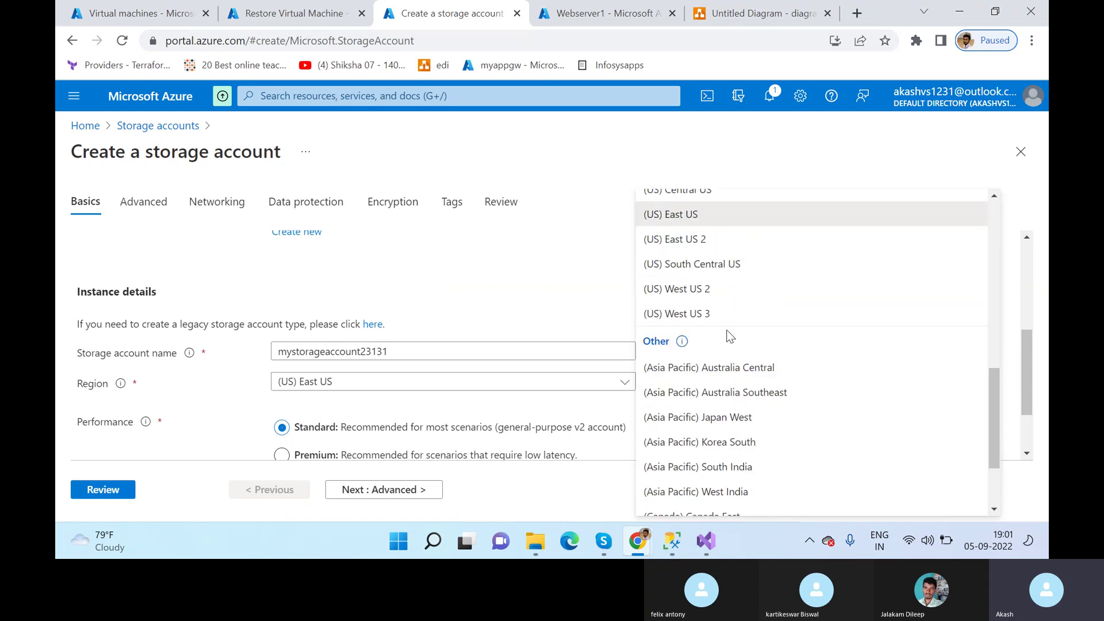
pyautogui.click(690, 313)
pyautogui.scroll(-2, 468, 309)
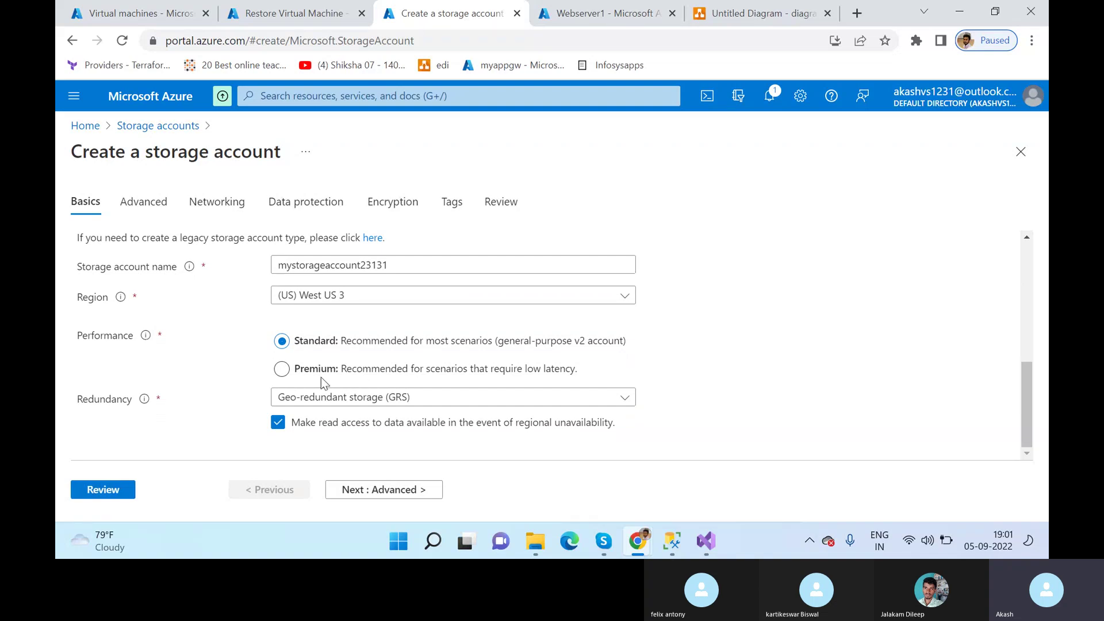
# Step: Set the new storage account's redundancy to Locally-redundant storage (LRS)
pyautogui.click(388, 402)
pyautogui.press('Up')
pyautogui.press('Return')
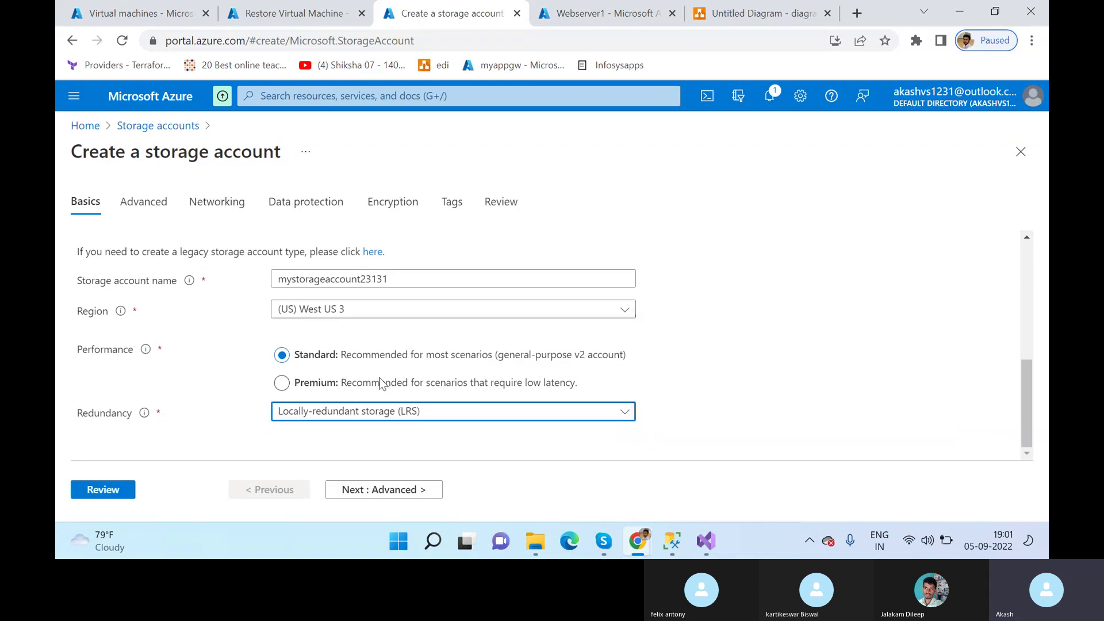
pyautogui.click(172, 431)
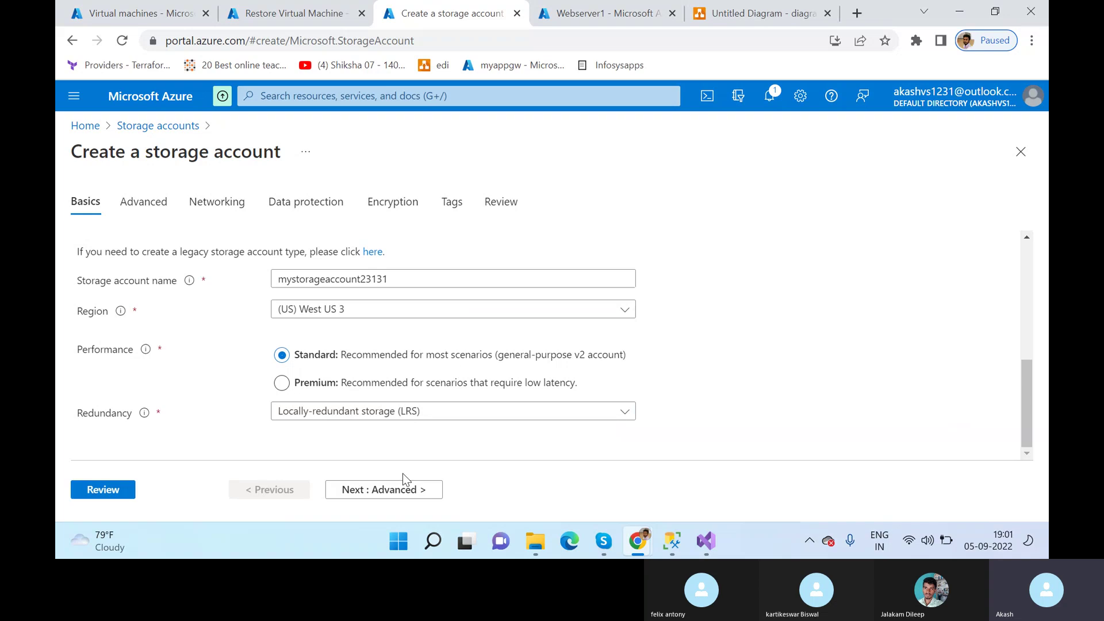
# Step: Keep the remaining default settings, review the configuration and create the storage account mystorageaccount23131
pyautogui.click(403, 489)
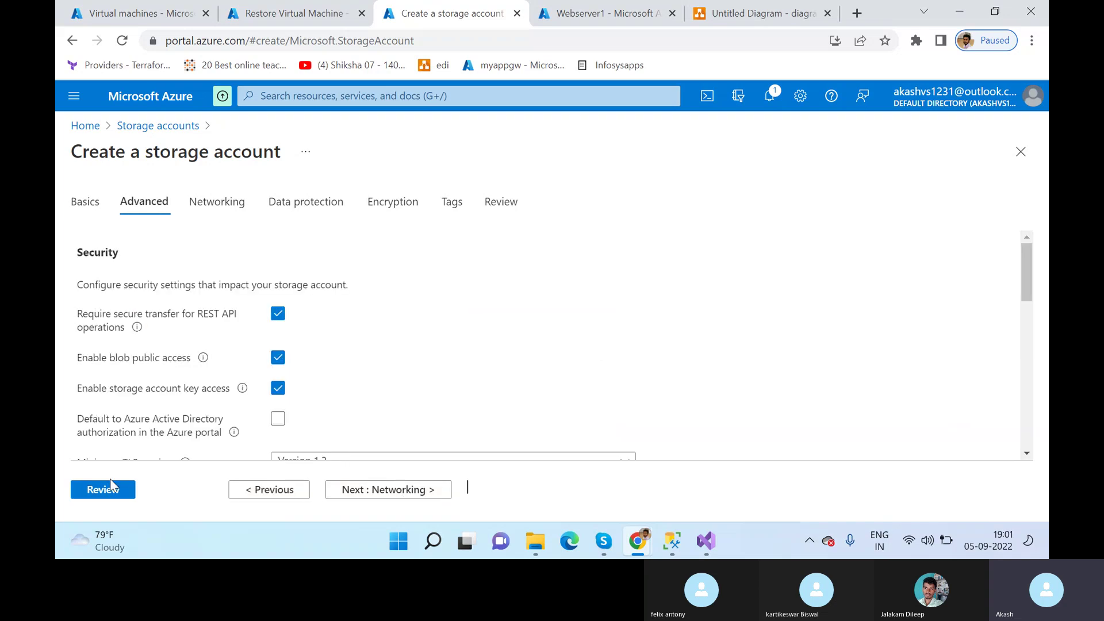
pyautogui.click(110, 486)
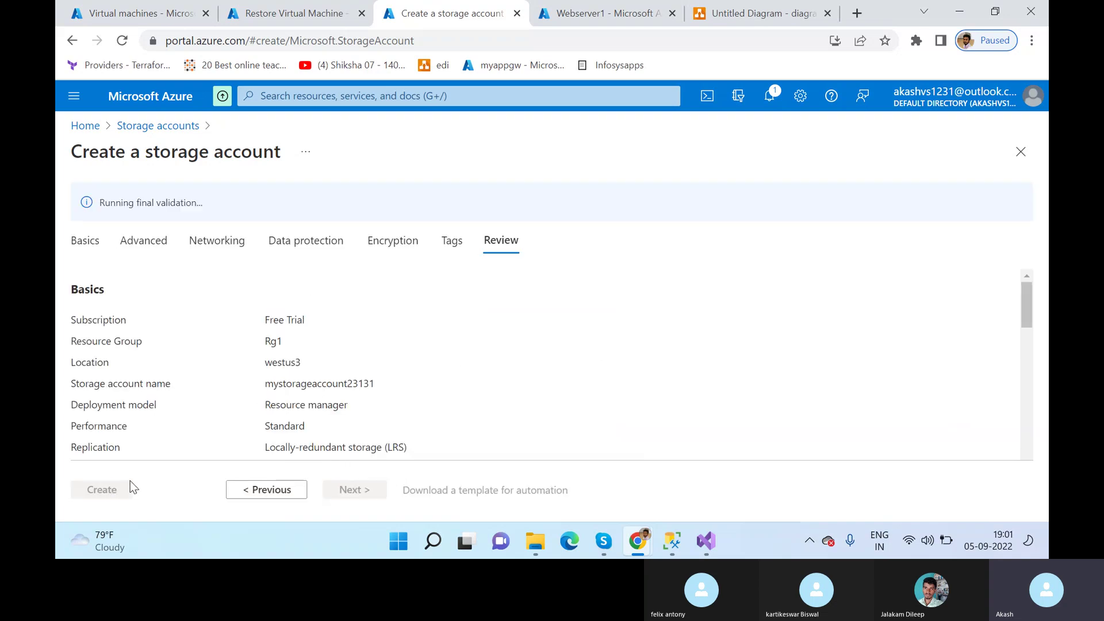
pyautogui.click(101, 493)
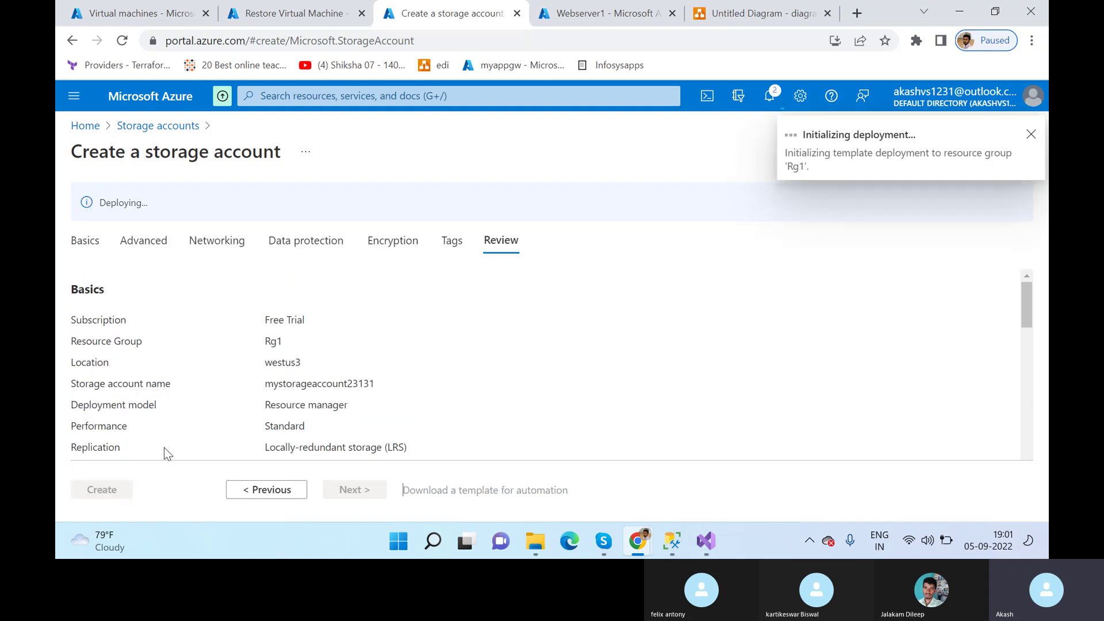
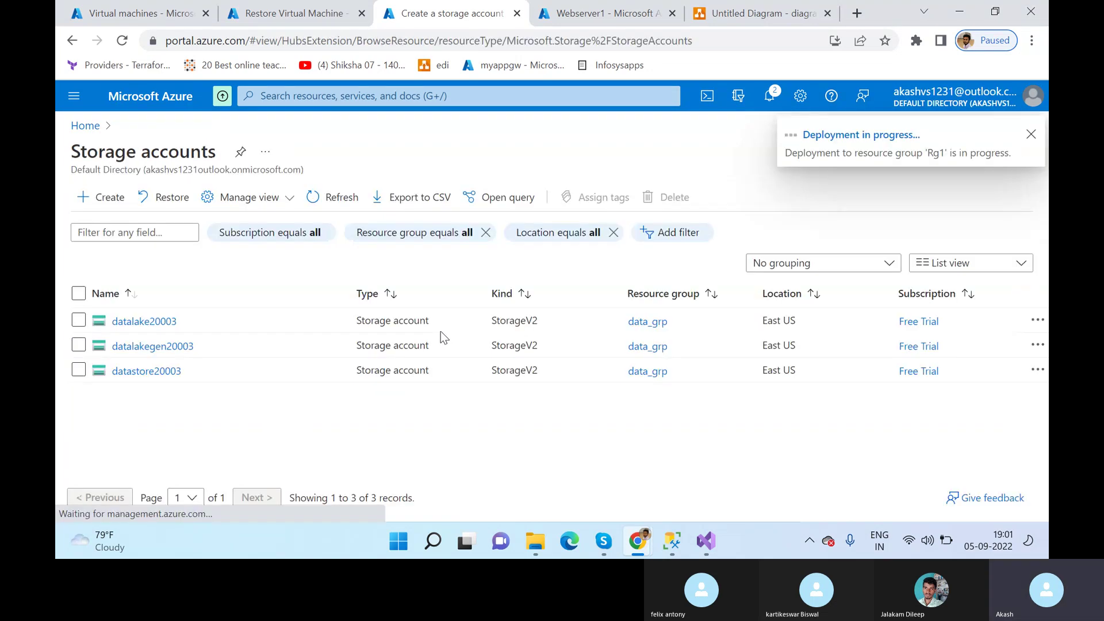
# Step: Check the deployment progress of mystorageaccount23131 alongside the open Webserver1 restore form
pyautogui.click(294, 13)
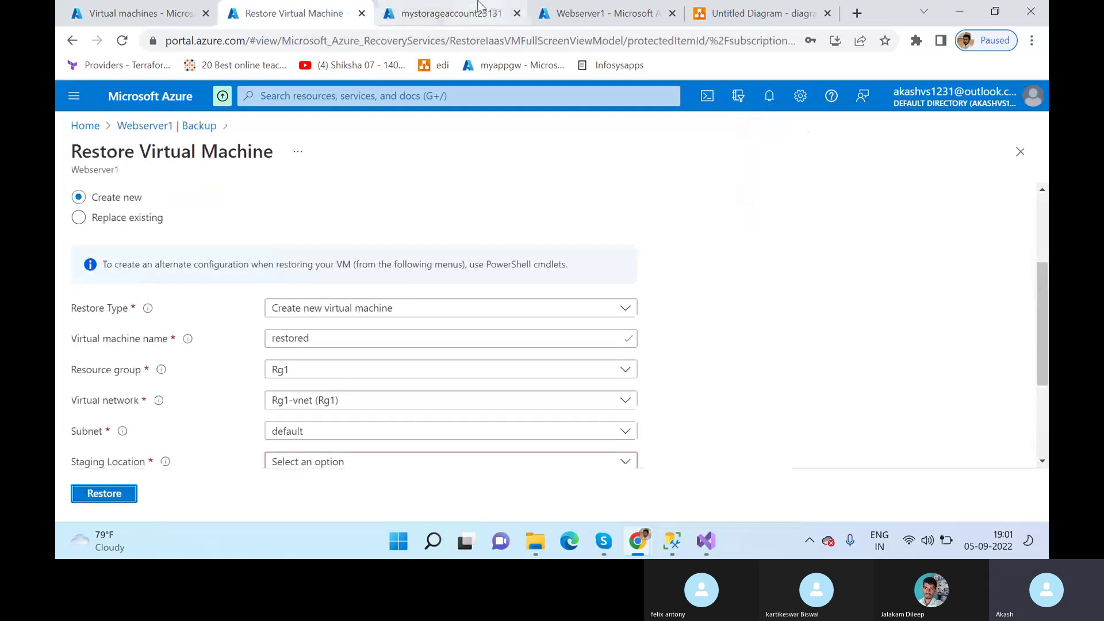
pyautogui.click(460, 8)
pyautogui.click(258, 8)
pyautogui.click(455, 13)
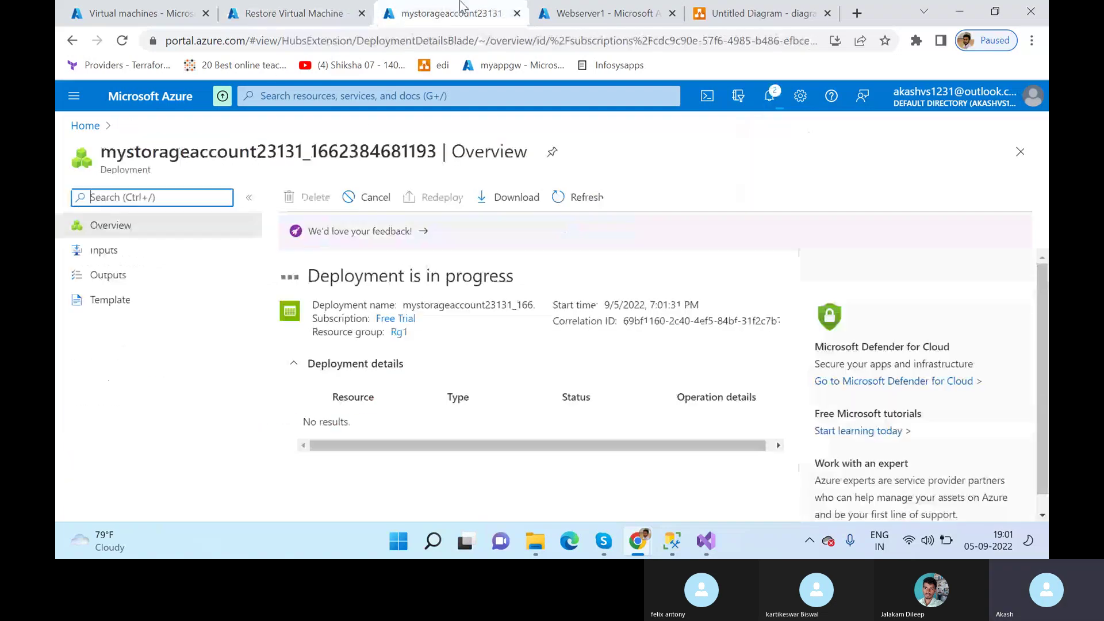
pyautogui.click(230, 10)
pyautogui.click(449, 13)
pyautogui.click(284, 7)
pyautogui.click(400, 13)
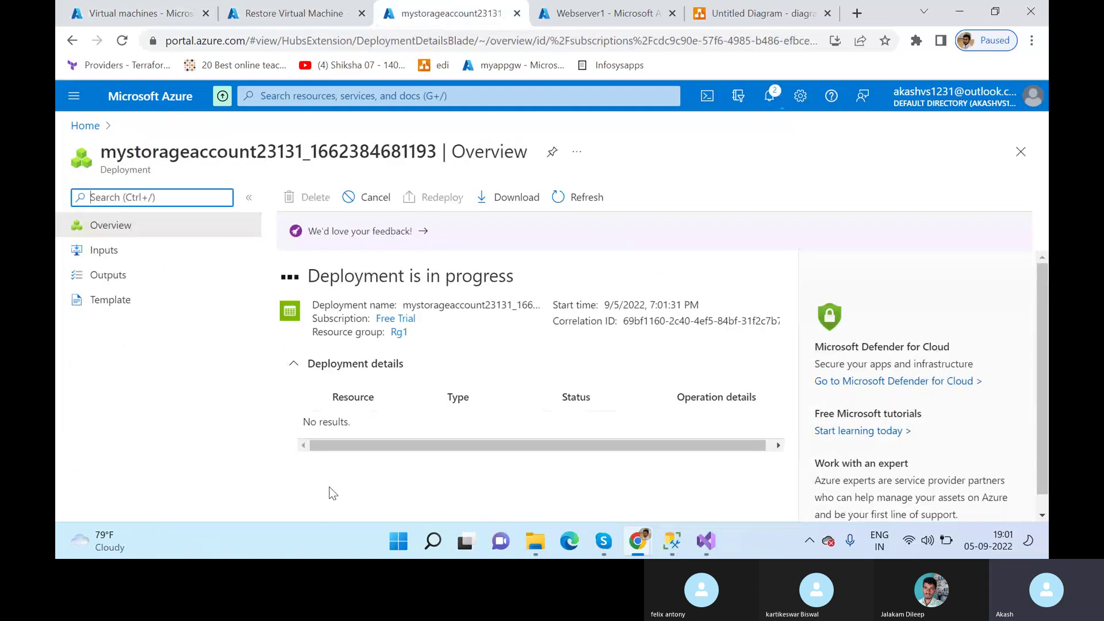
# Step: Check the staging location choices in the Webserver1 restore form and read the field's requirements
pyautogui.click(317, 17)
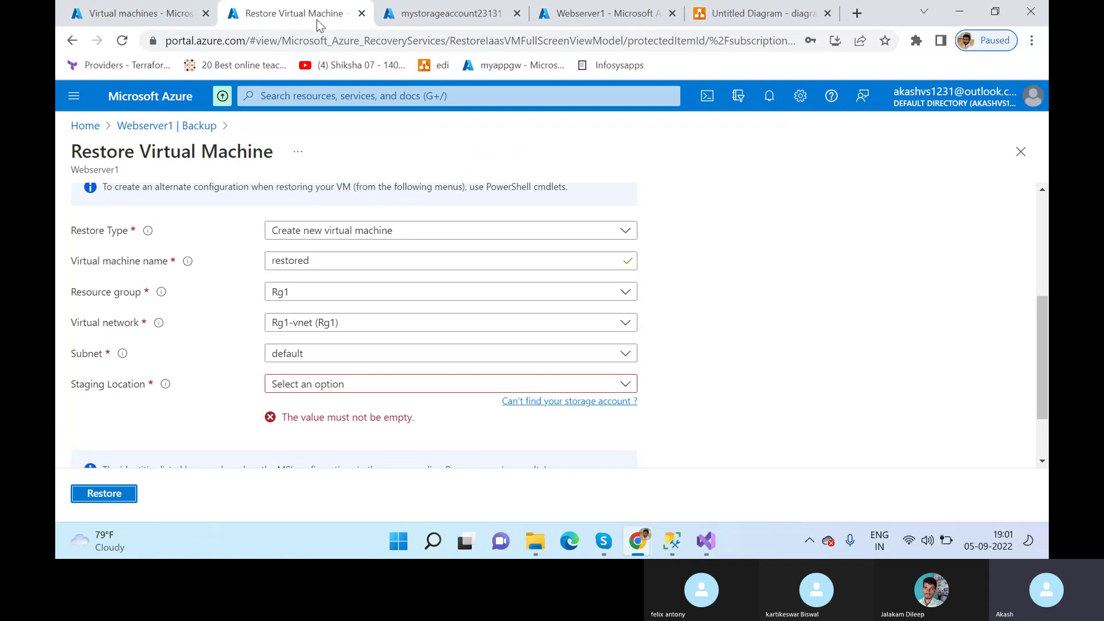
pyautogui.click(375, 385)
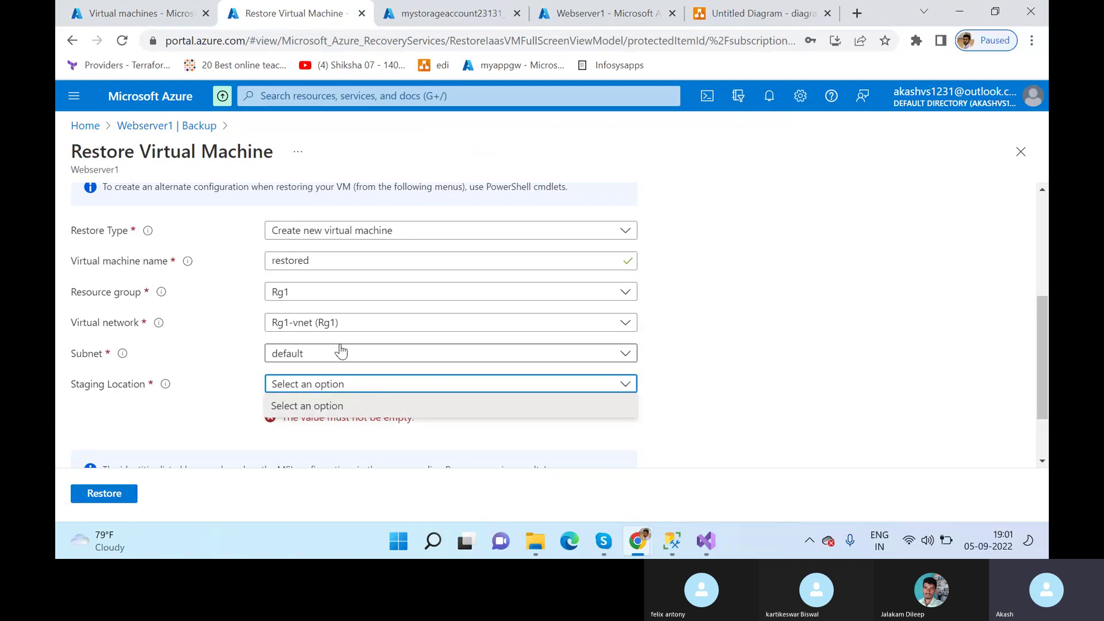
pyautogui.moveTo(172, 391)
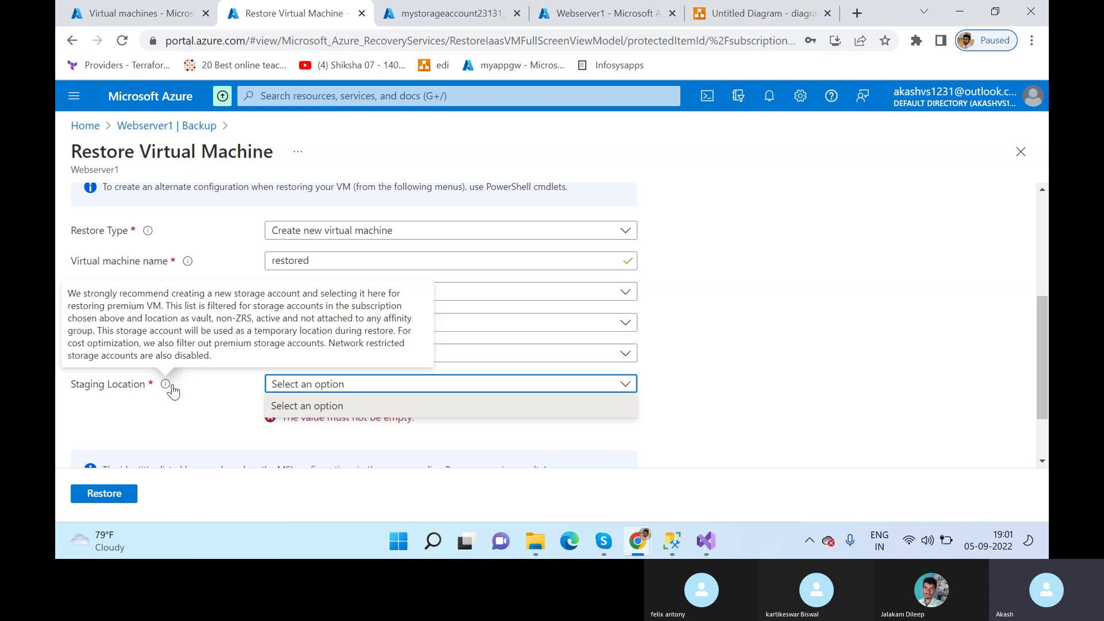
pyautogui.click(215, 398)
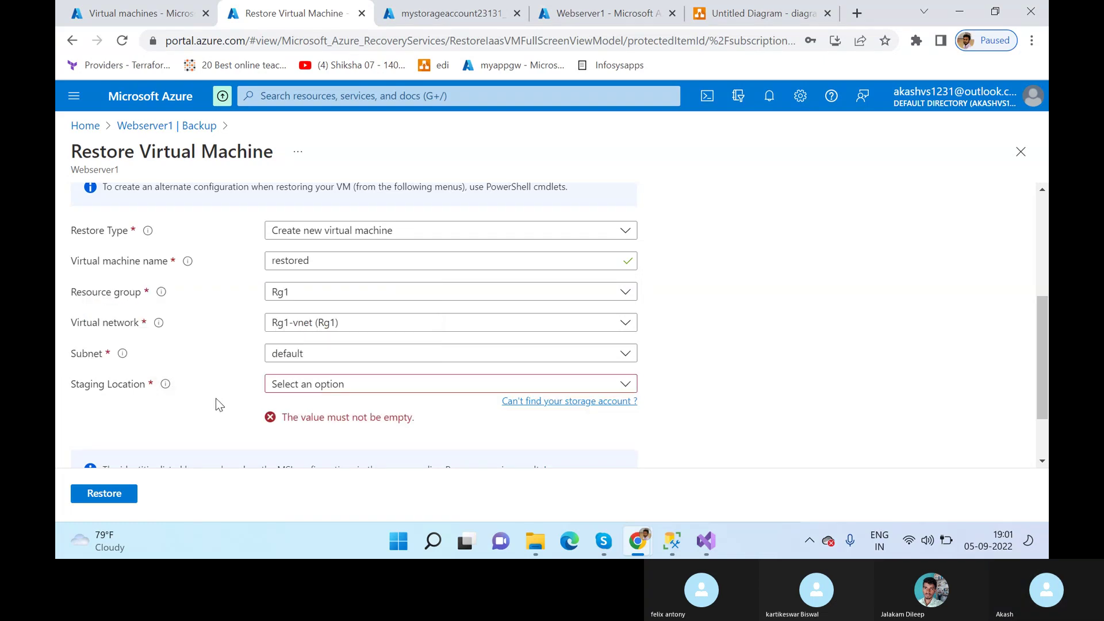
pyautogui.scroll(4, 217, 380)
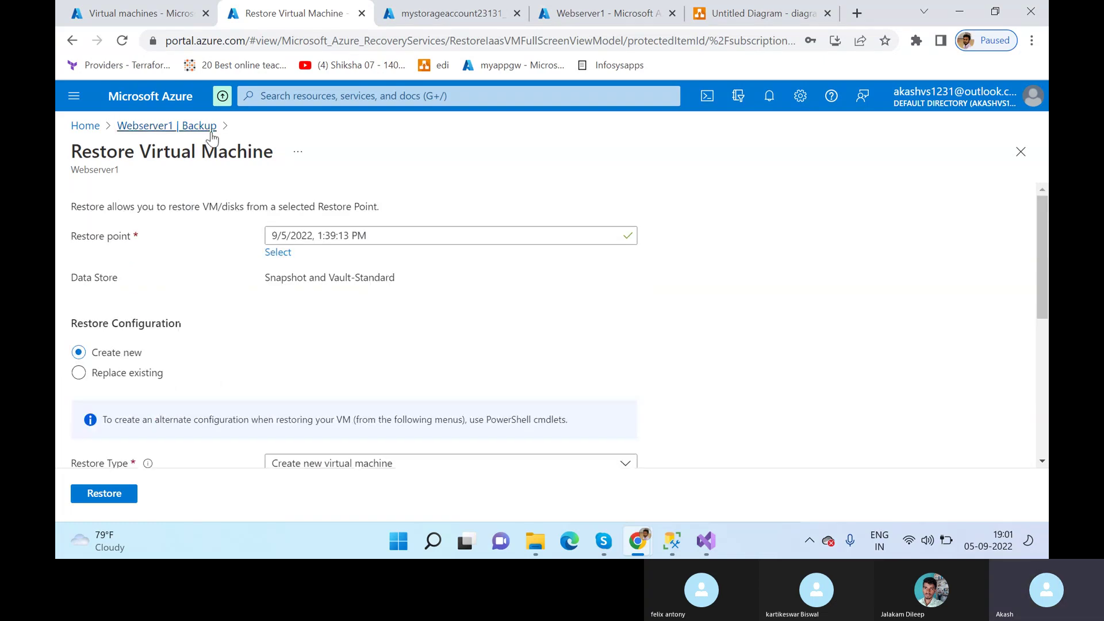
# Step: Refresh the mystorageaccount23131 deployment overview to check its status, closing the feedback pane if it opens
pyautogui.click(463, 8)
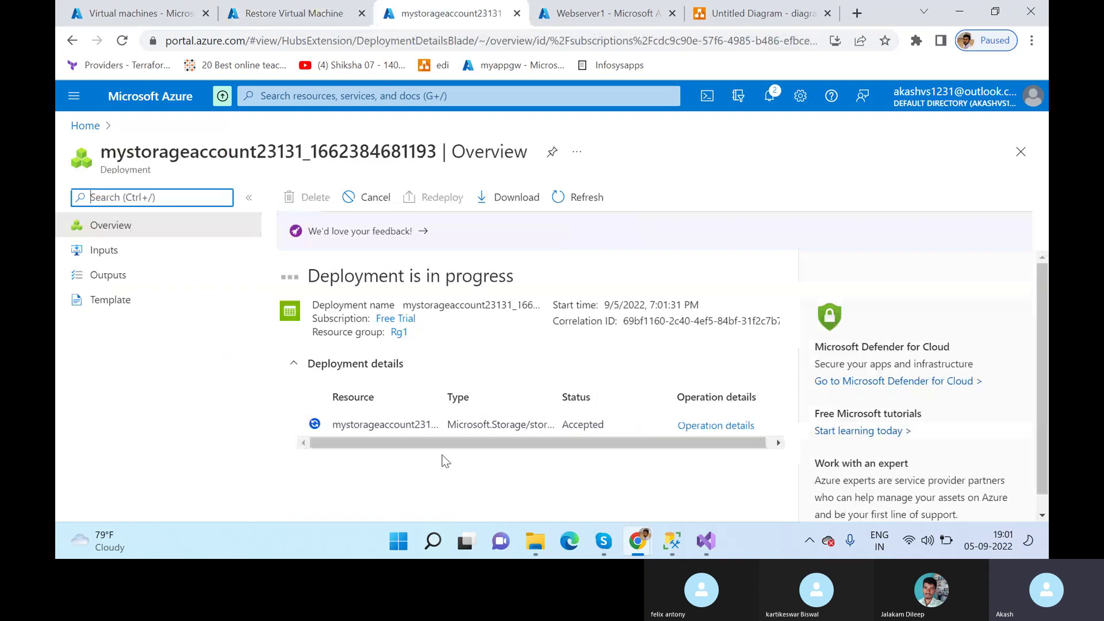
pyautogui.click(591, 199)
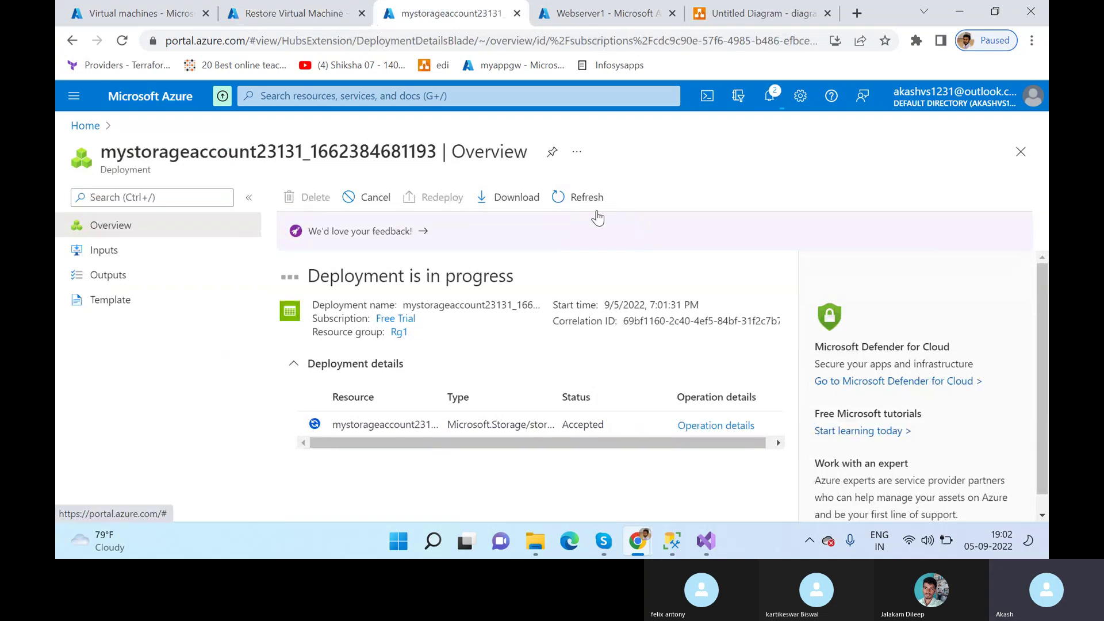
pyautogui.click(597, 214)
pyautogui.click(576, 203)
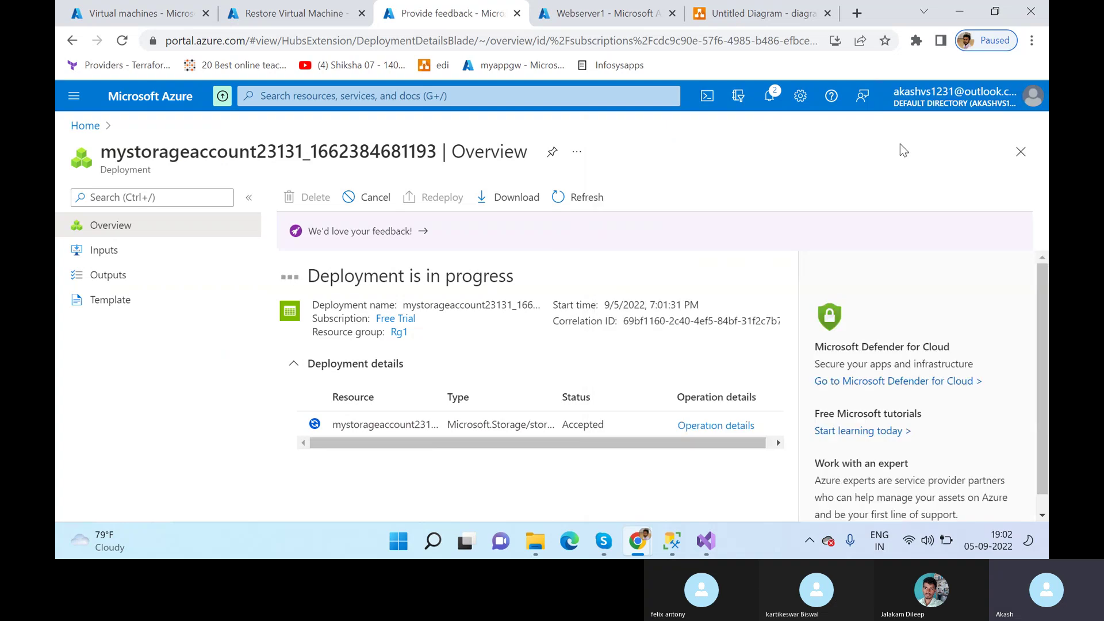
pyautogui.click(508, 237)
pyautogui.click(1021, 130)
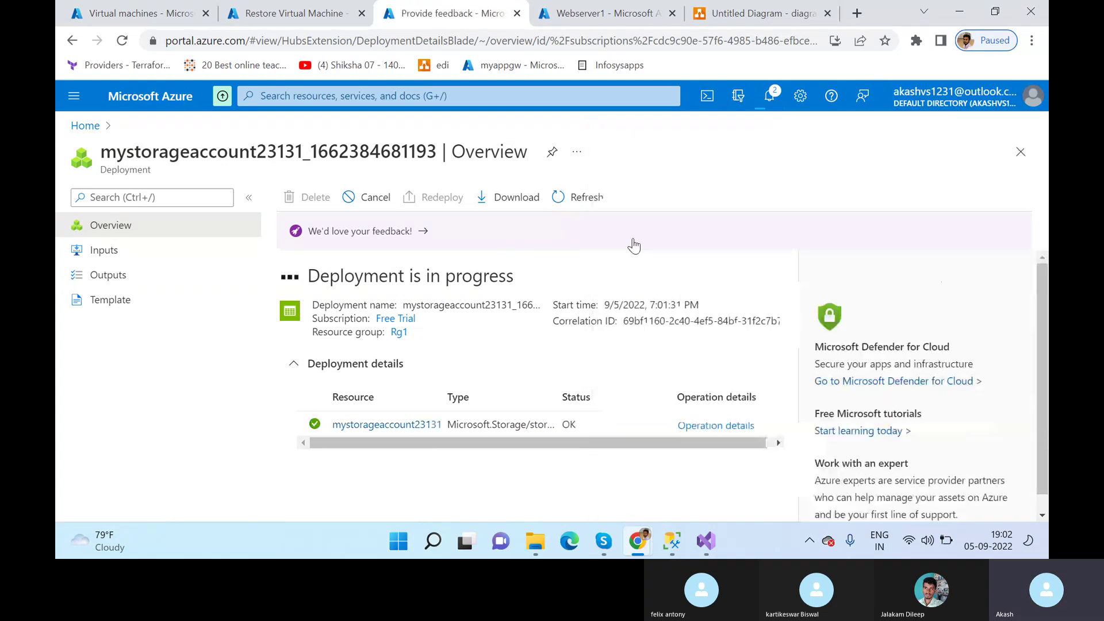
# Step: Restart the virtual machine restore from Webserver1's Backup page and select the 9/5/2022, 1:39:13 PM restore point
pyautogui.click(290, 9)
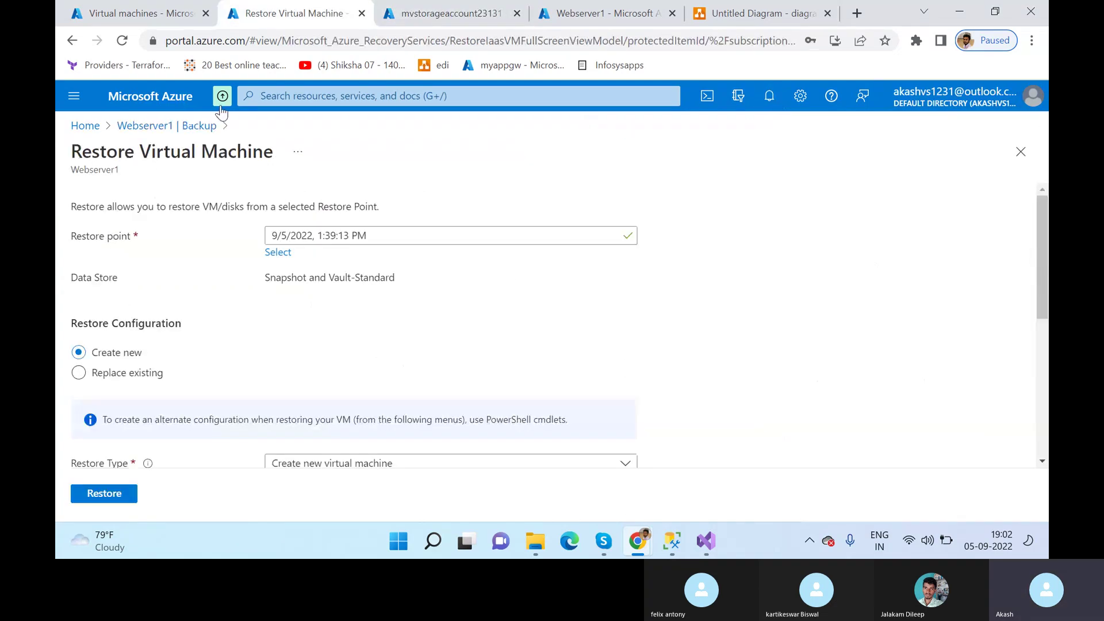
pyautogui.click(173, 125)
pyautogui.click(428, 197)
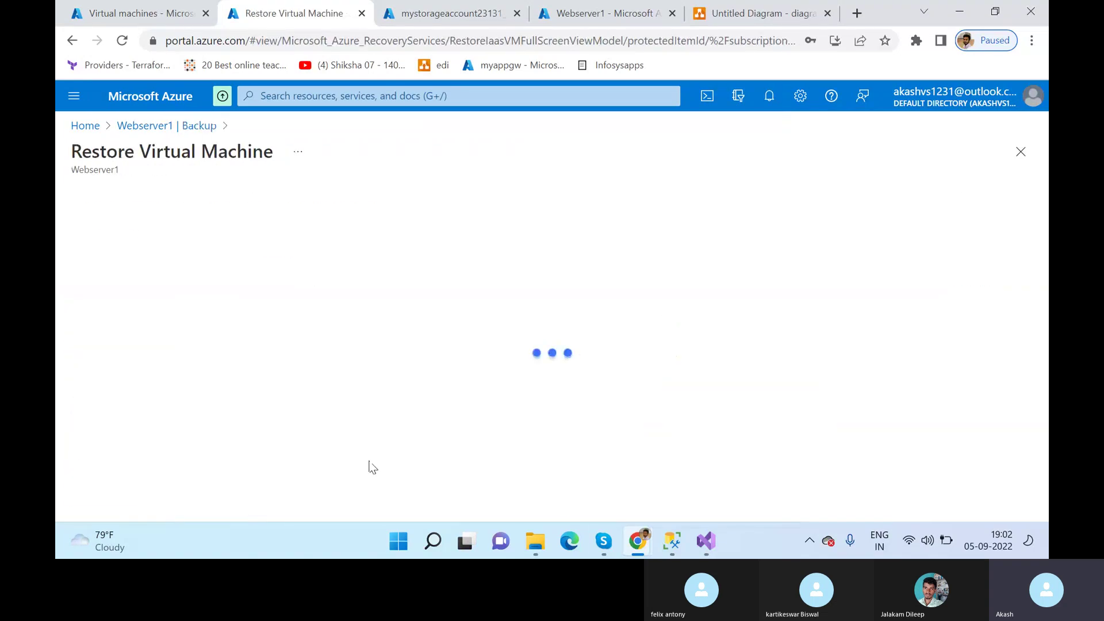
pyautogui.click(287, 254)
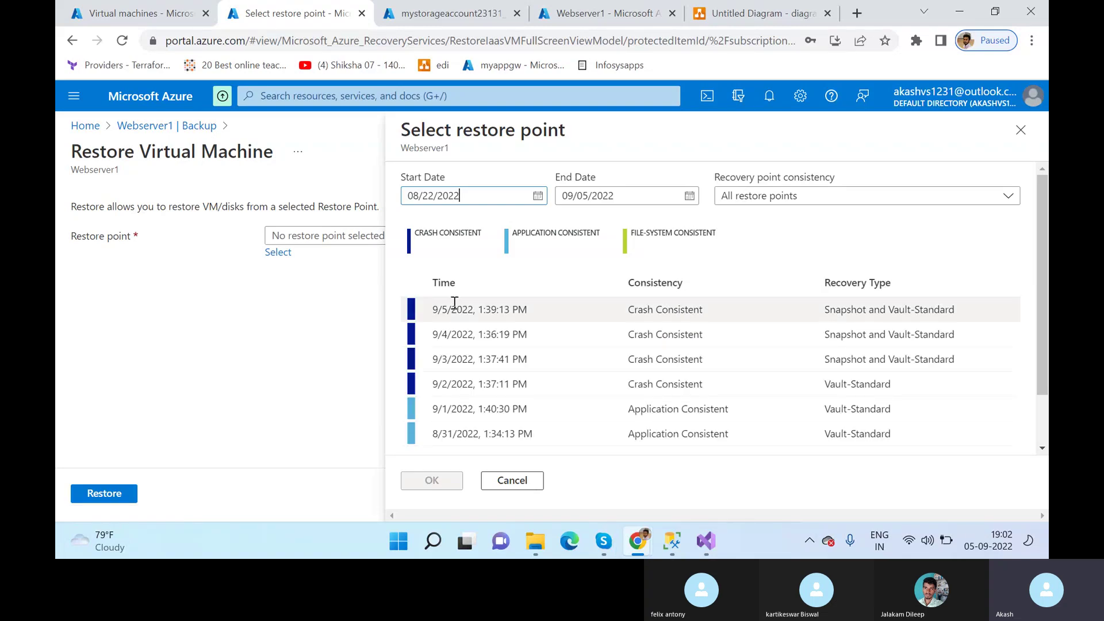
pyautogui.click(455, 308)
pyautogui.click(437, 490)
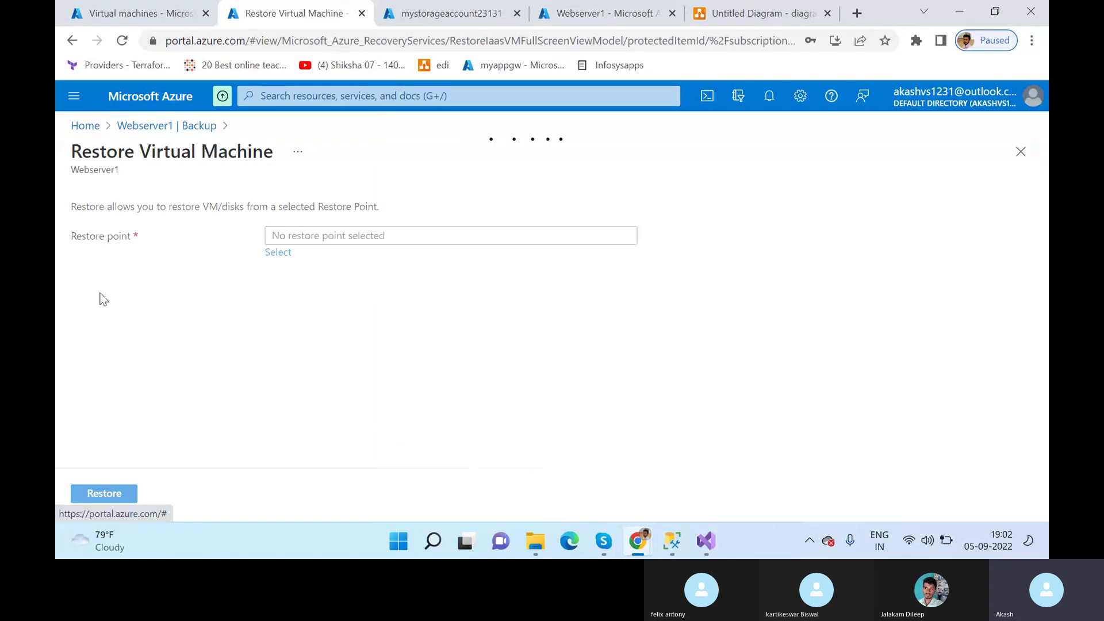
# Step: Name the new virtual machine restored and assign it to the virtual network Rg1-vnet (Rg1)
pyautogui.scroll(-3, 115, 356)
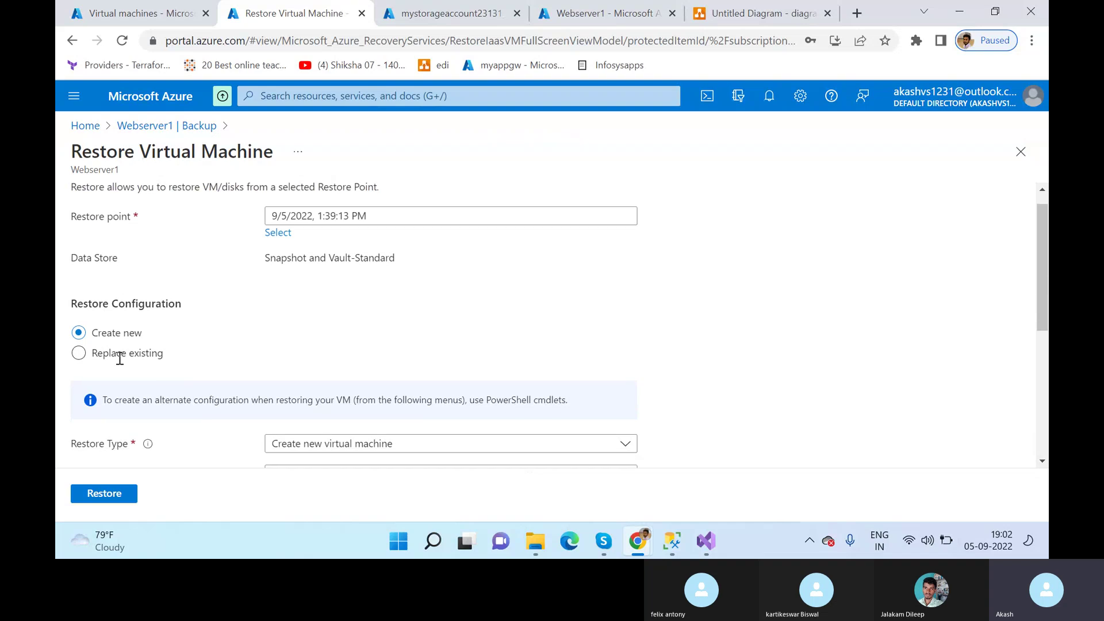
pyautogui.click(333, 332)
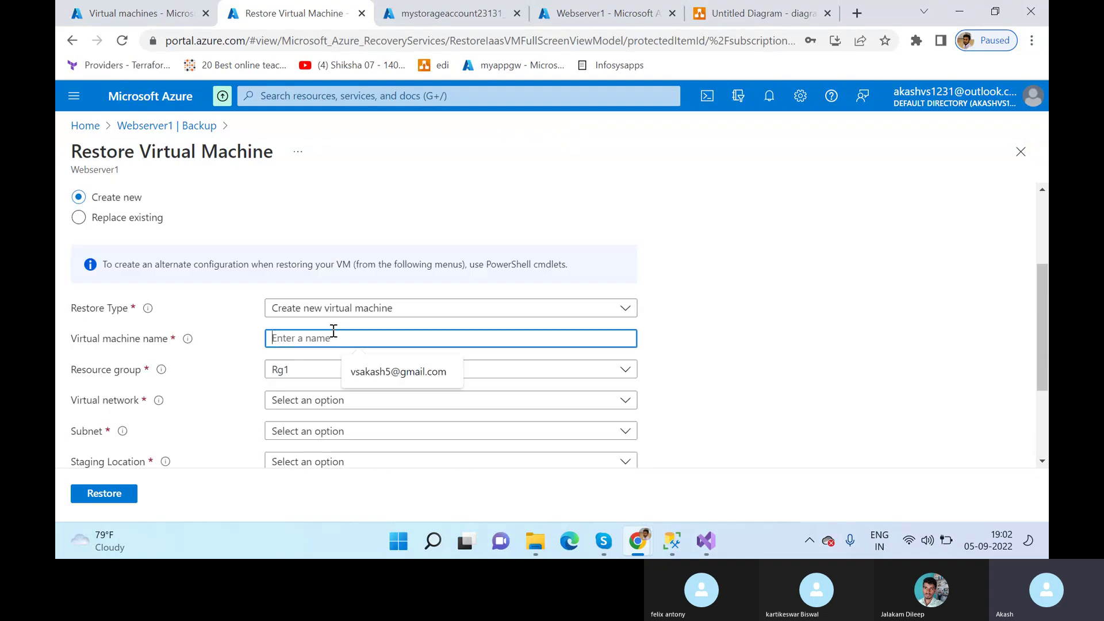
pyautogui.write('re')
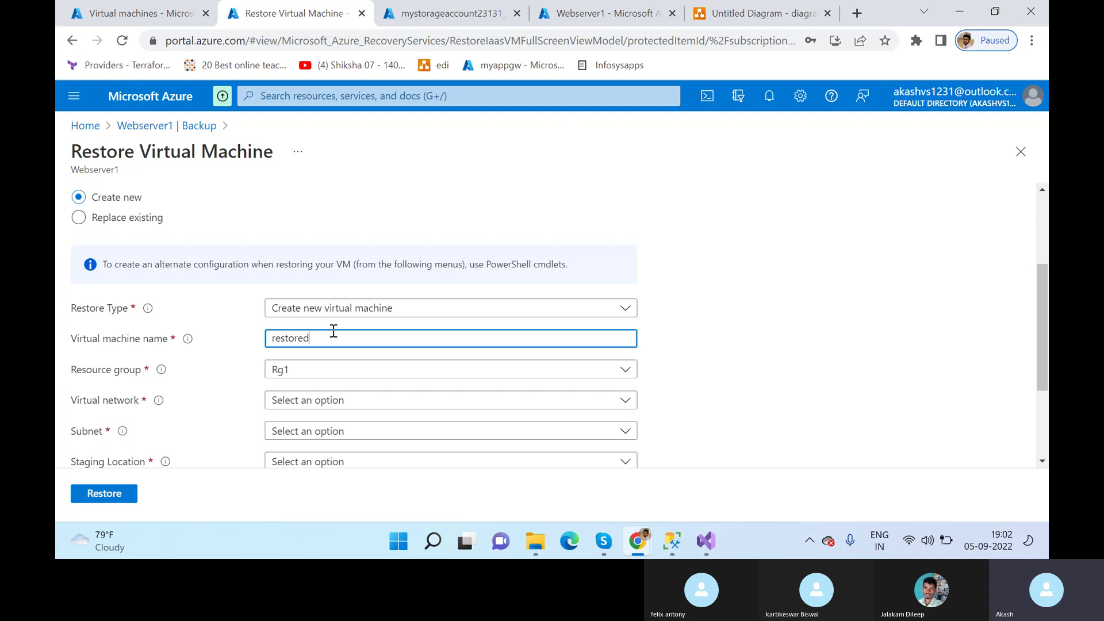
pyautogui.write('stored')
pyautogui.click(328, 401)
pyautogui.click(328, 476)
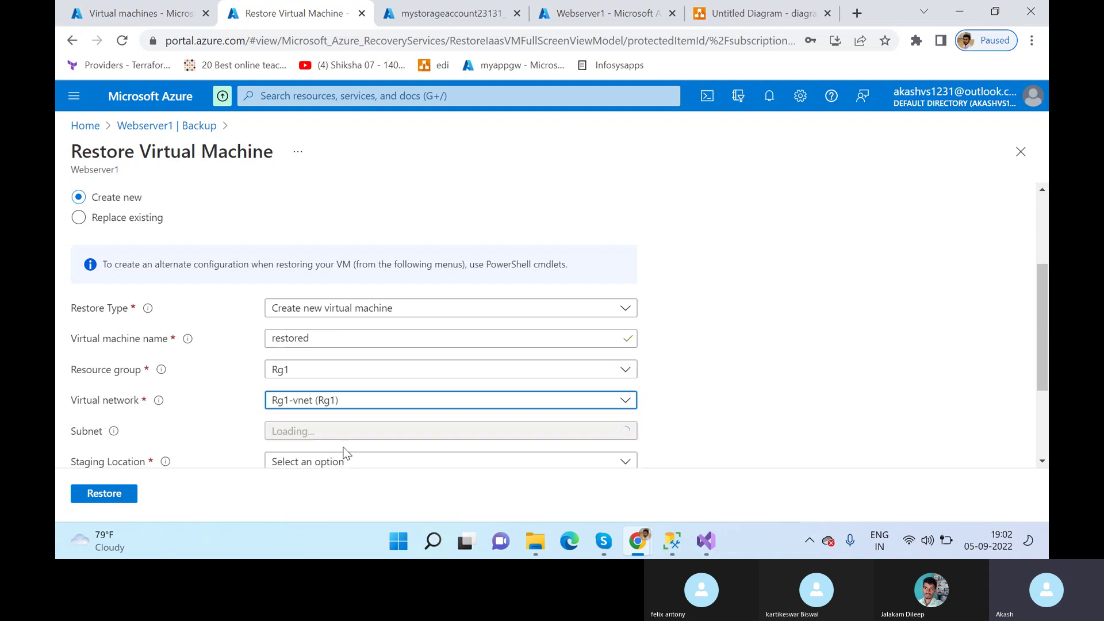
# Step: Set the staging location to mystorageaccount23131 (StandardLRS) and start the restore
pyautogui.scroll(-2, 288, 454)
pyautogui.click(334, 387)
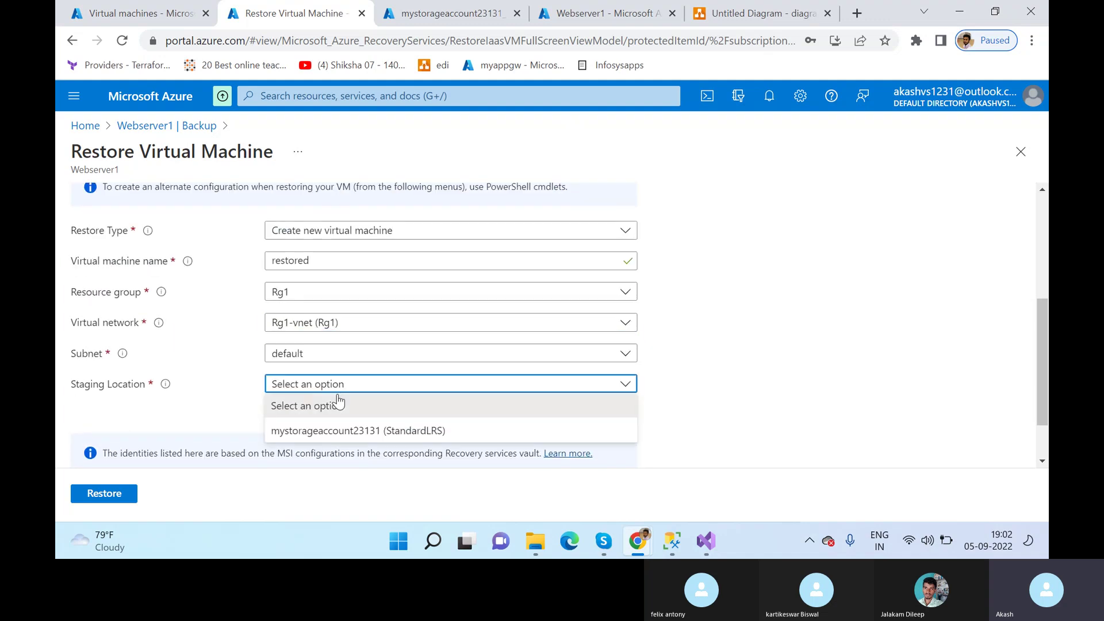
pyautogui.click(337, 431)
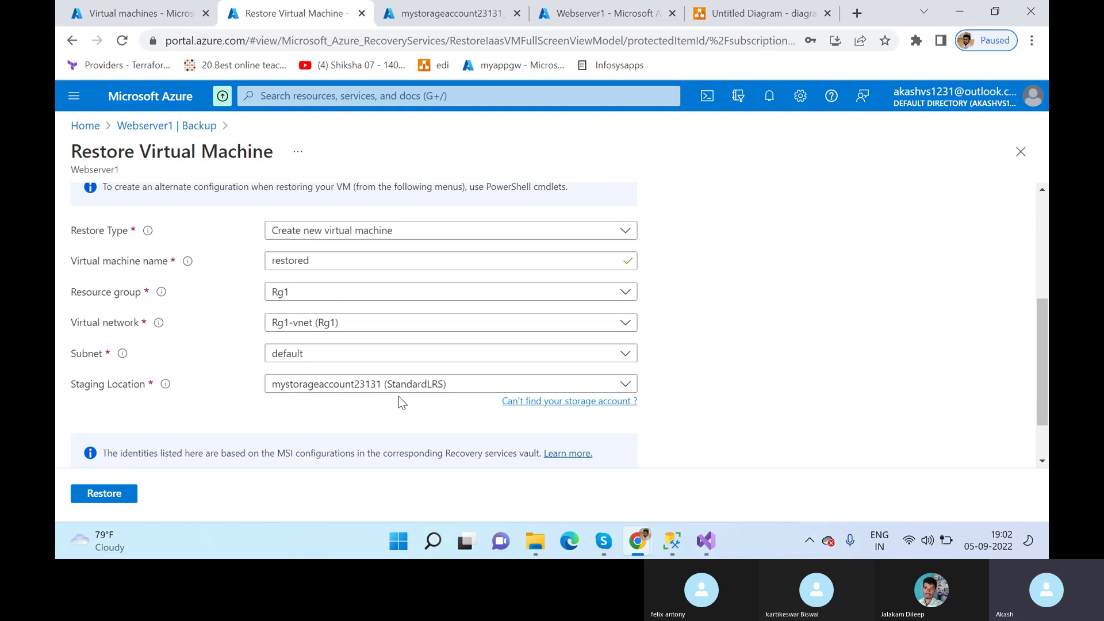
pyautogui.scroll(-2, 143, 431)
pyautogui.click(123, 493)
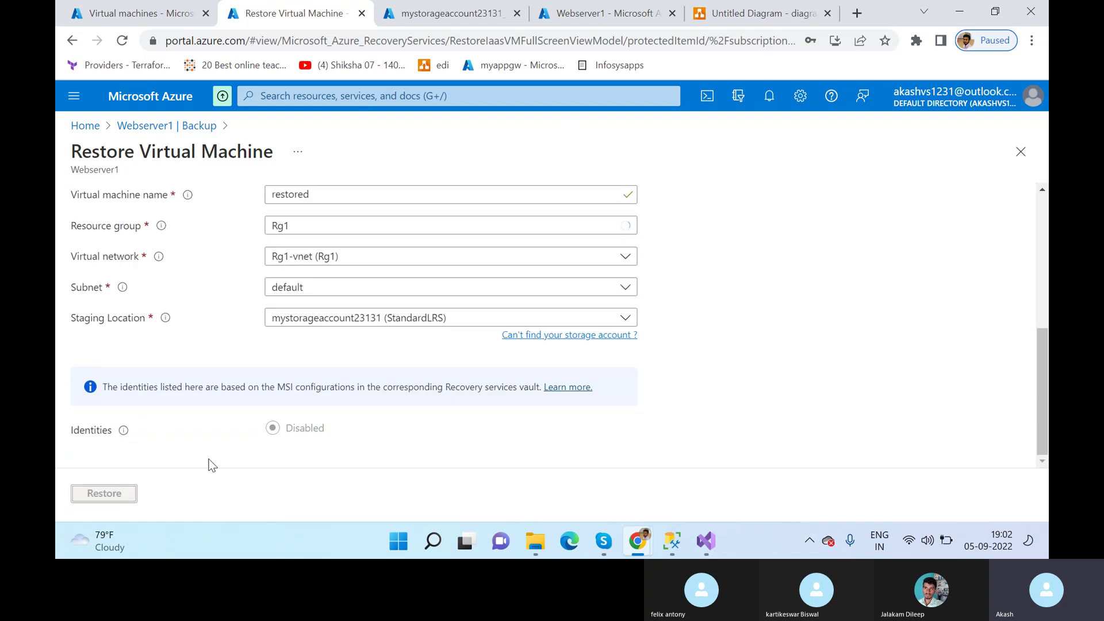
# Step: Check the restore's validation progress and the storage account's deployment status, and return to the portal home
pyautogui.click(440, 13)
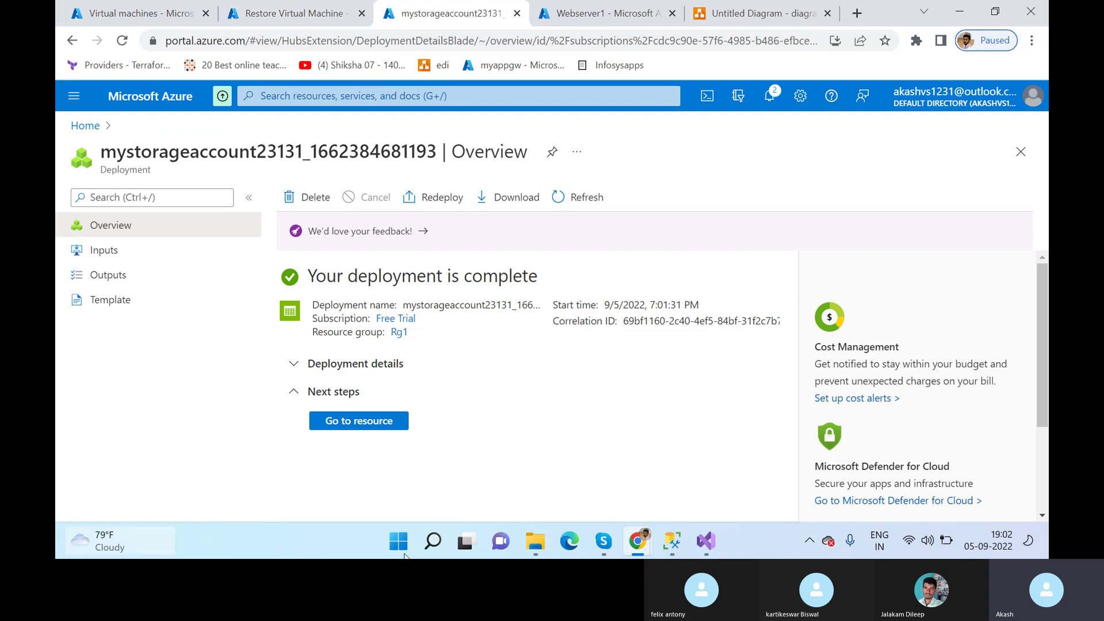
pyautogui.click(230, 12)
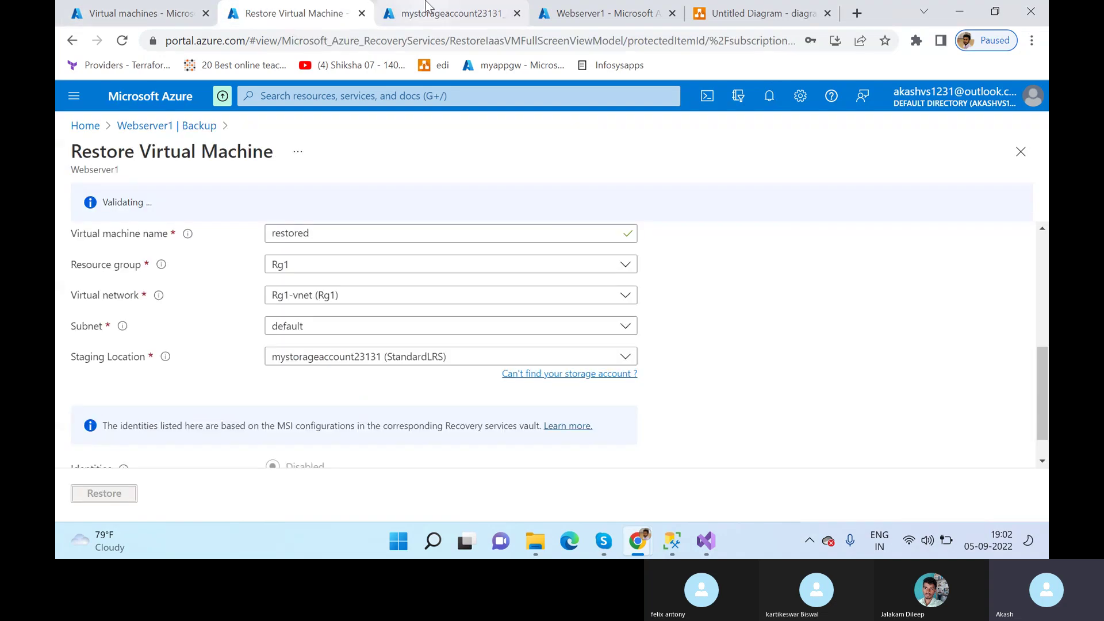
pyautogui.click(443, 13)
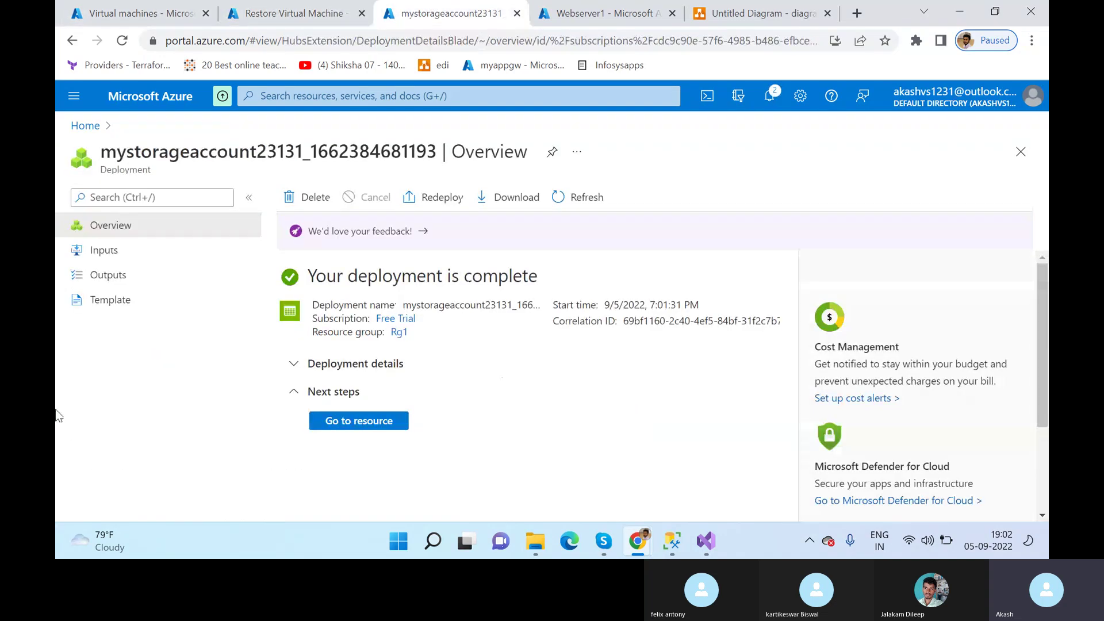
pyautogui.click(325, 10)
pyautogui.click(442, 13)
pyautogui.click(322, 11)
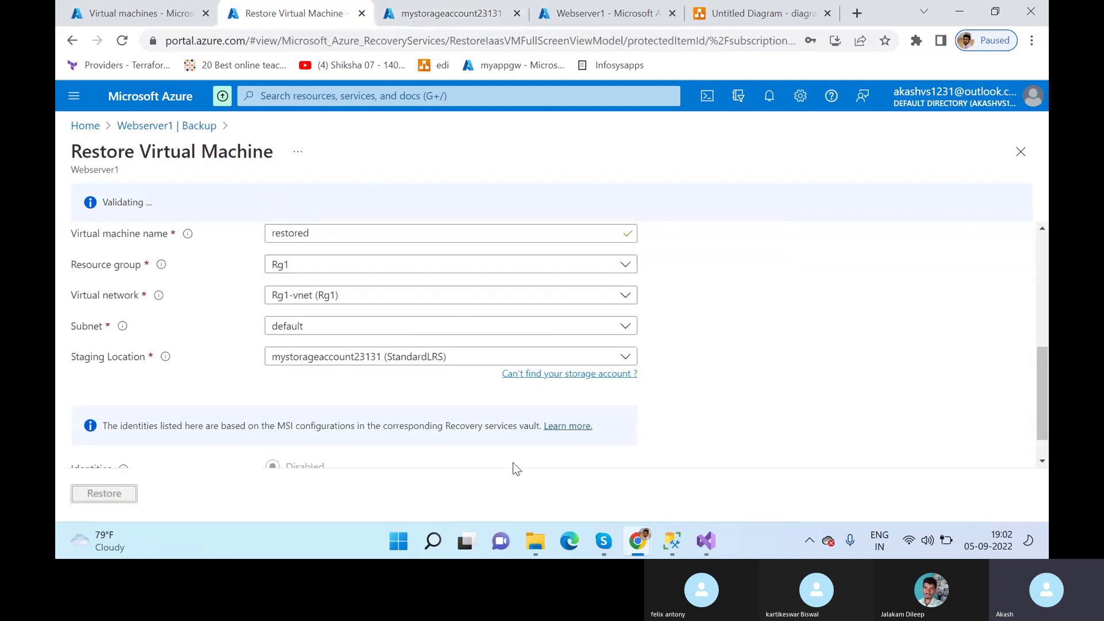
pyautogui.click(443, 11)
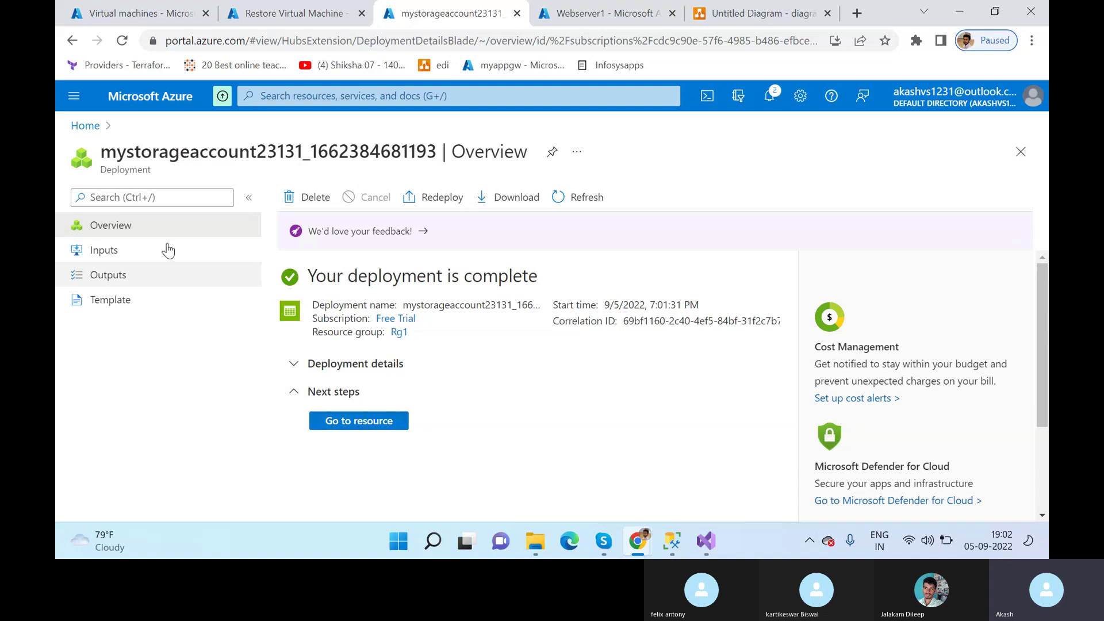
pyautogui.click(85, 125)
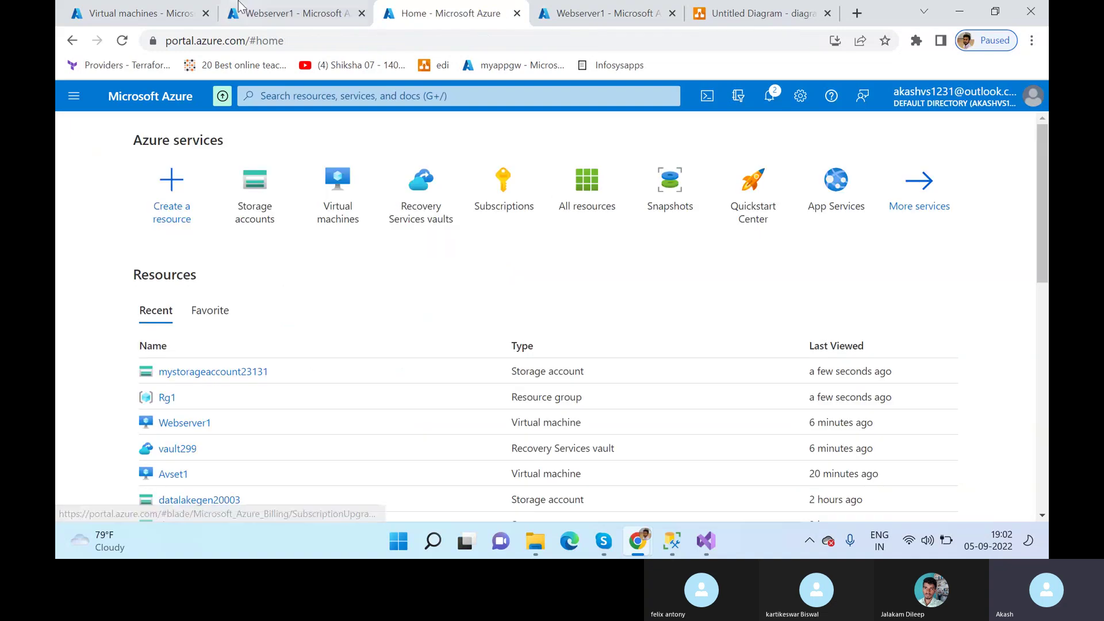
pyautogui.click(347, 9)
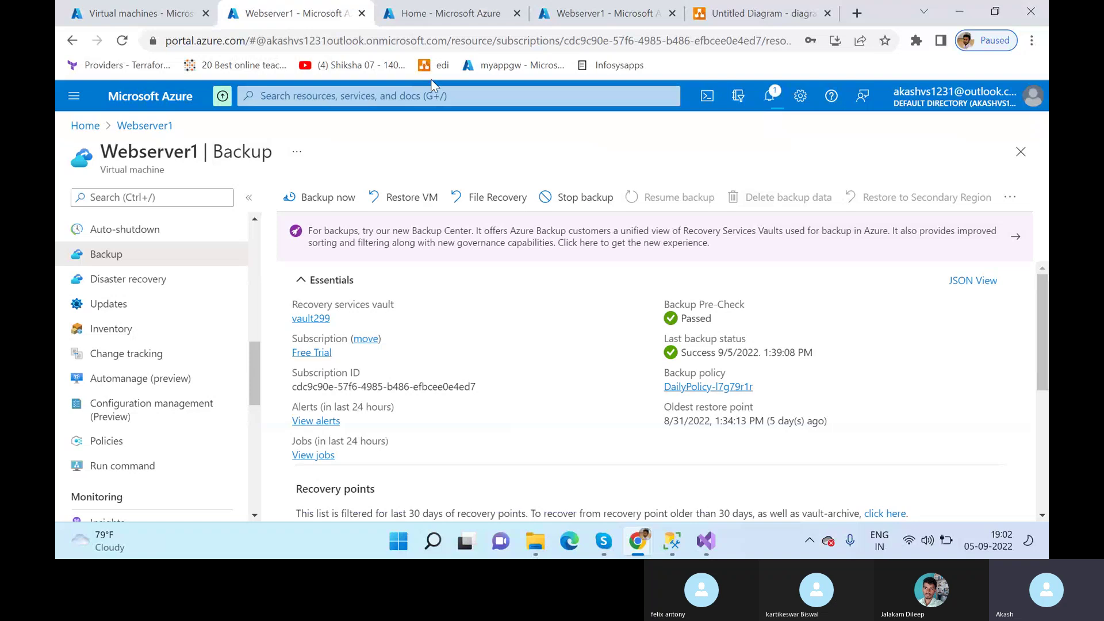
pyautogui.click(403, 16)
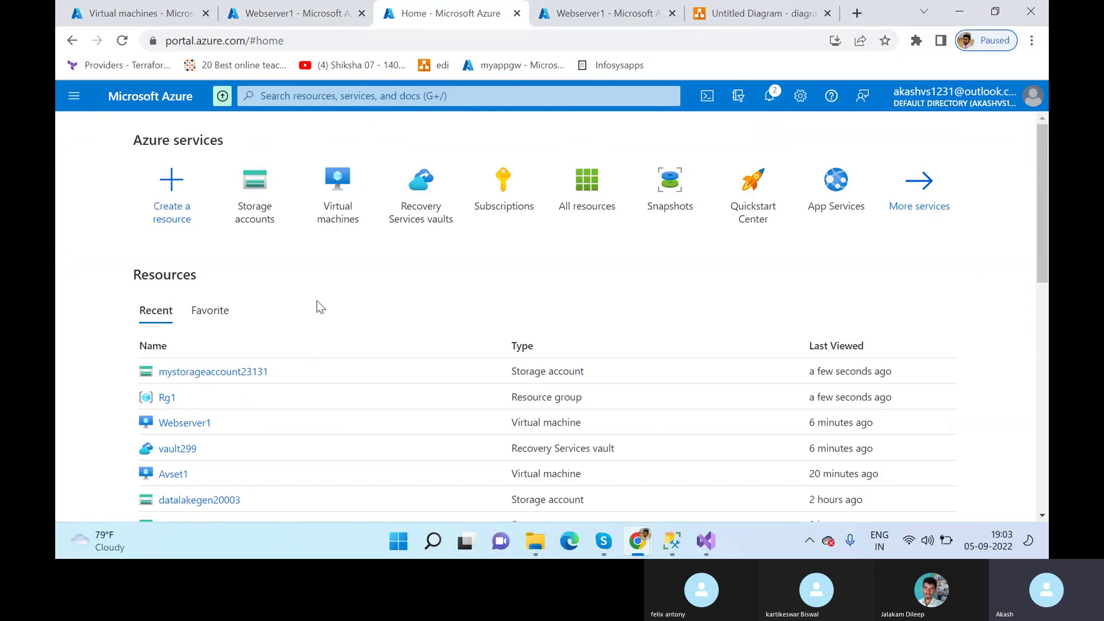
pyautogui.click(288, 13)
pyautogui.click(494, 7)
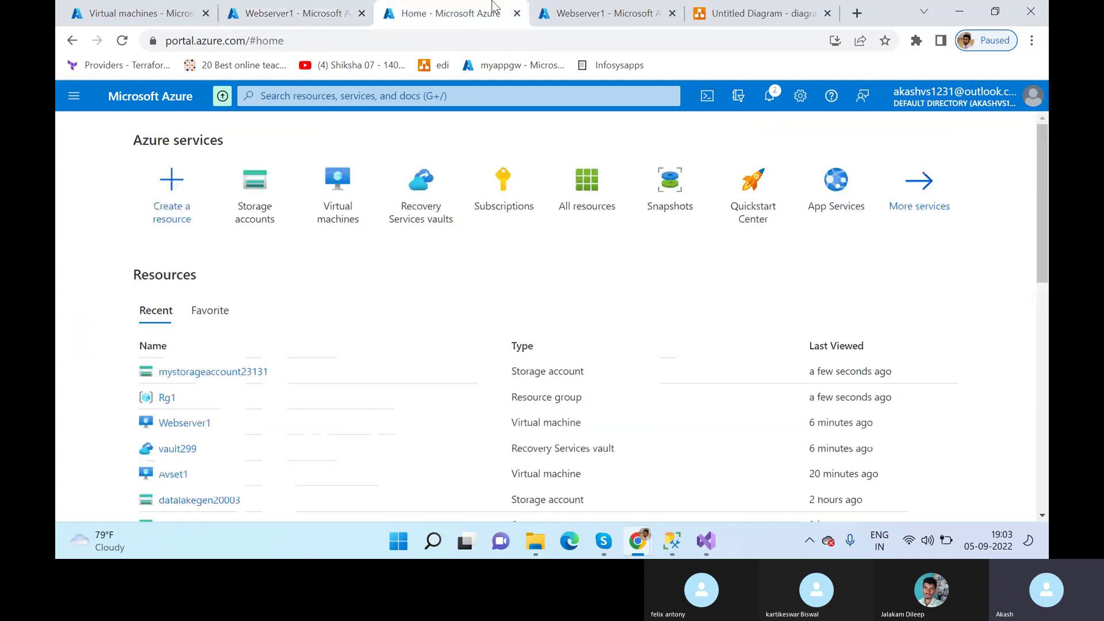
pyautogui.click(326, 6)
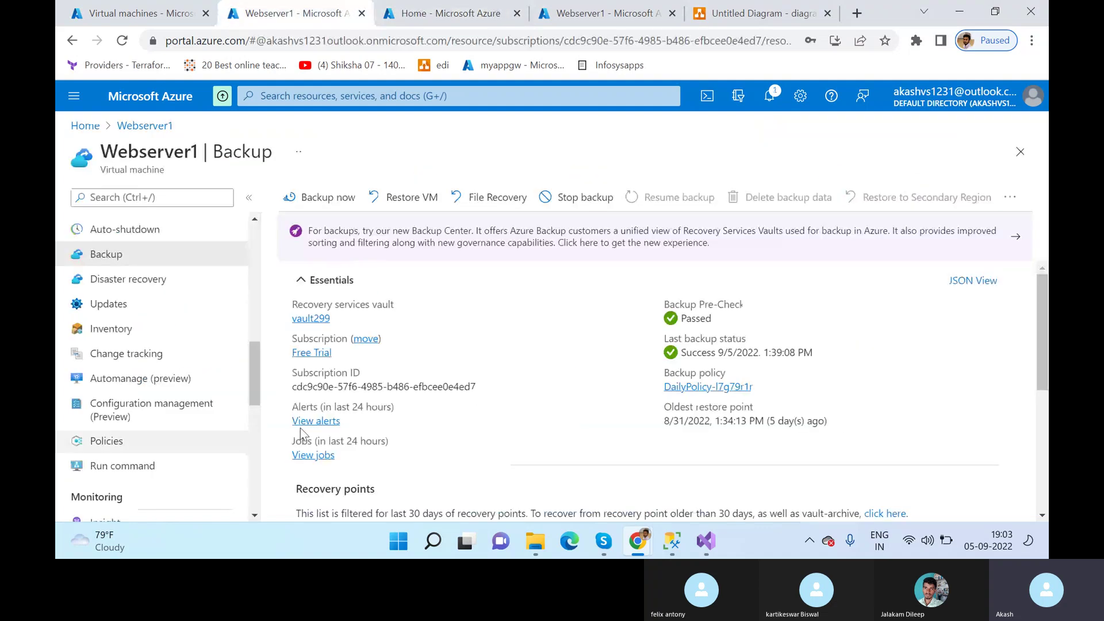
pyautogui.click(456, 7)
pyautogui.click(286, 7)
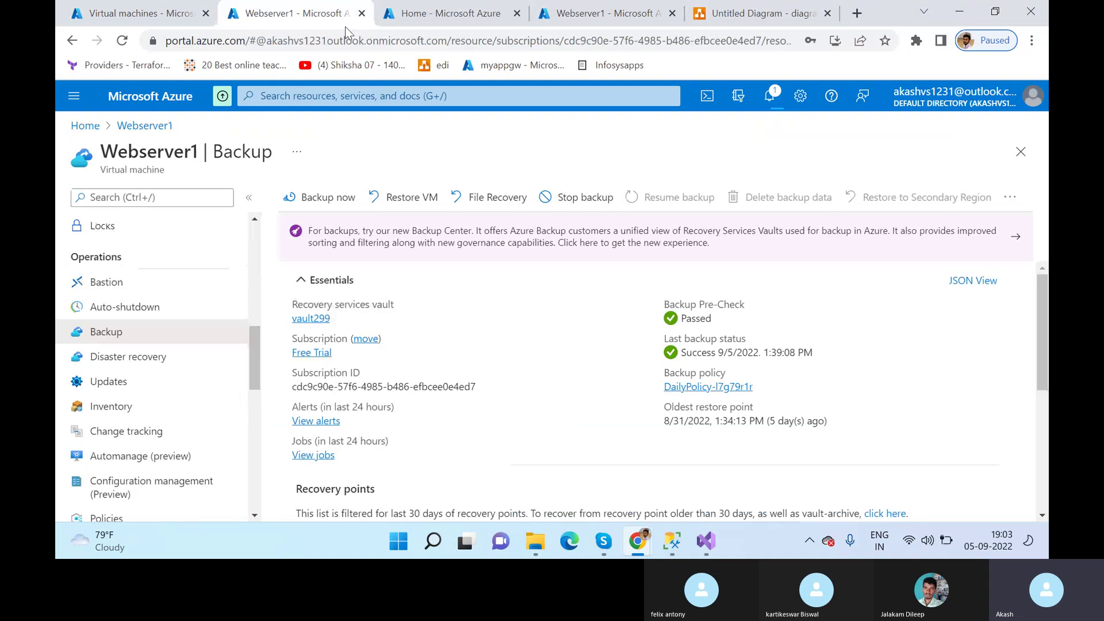
# Step: From the virtual machines list, return to the portal home, search for Recovery Services vaults and open vault299
pyautogui.click(175, 17)
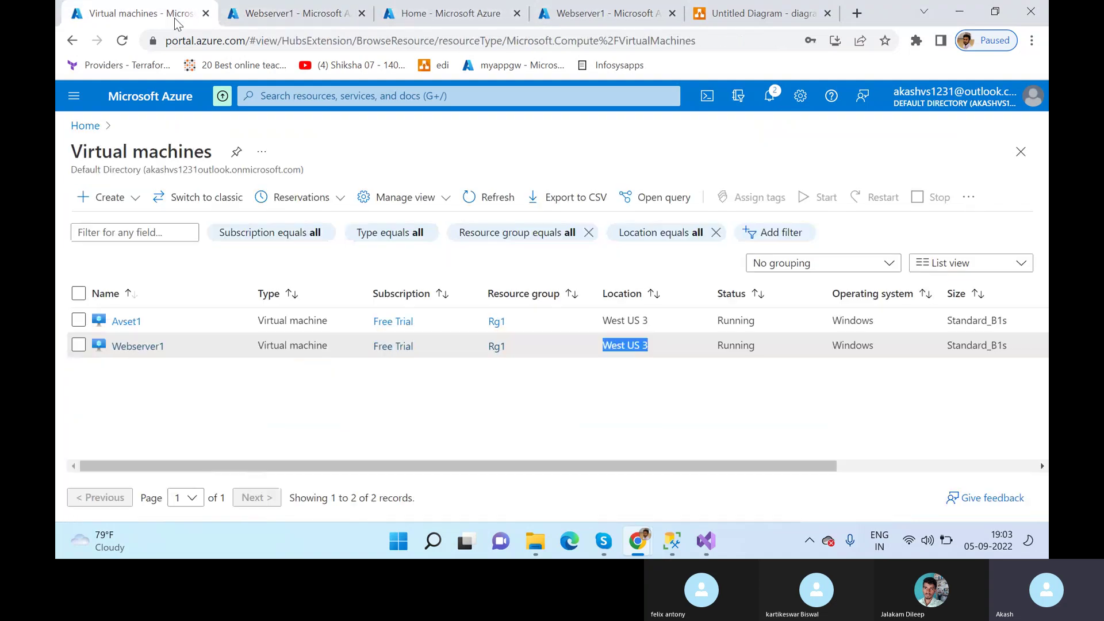
pyautogui.click(85, 125)
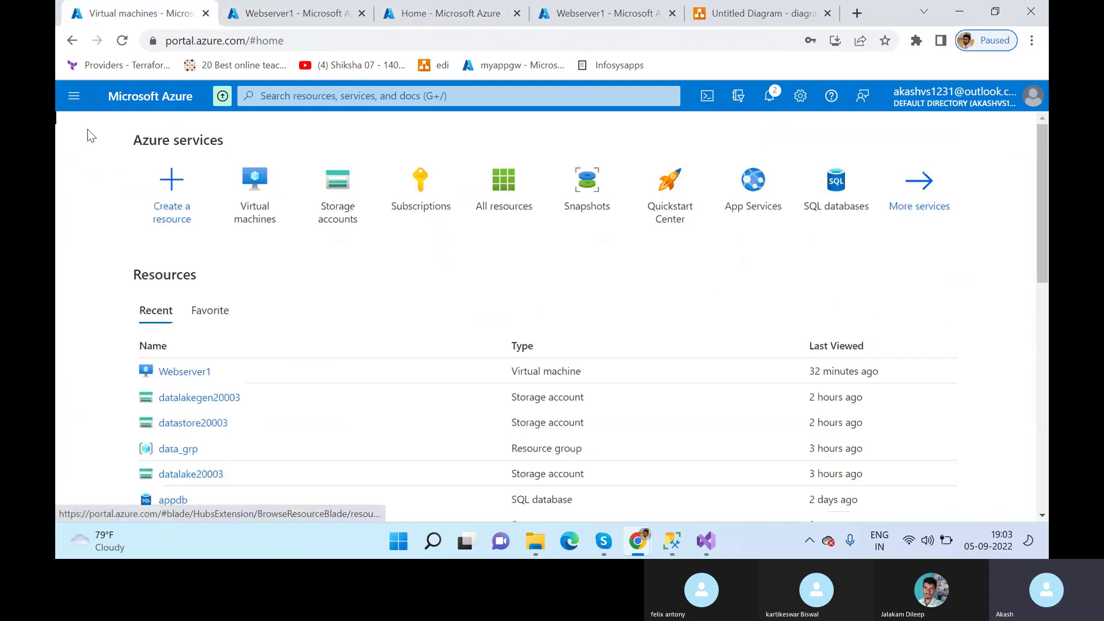
pyautogui.scroll(-1, 164, 424)
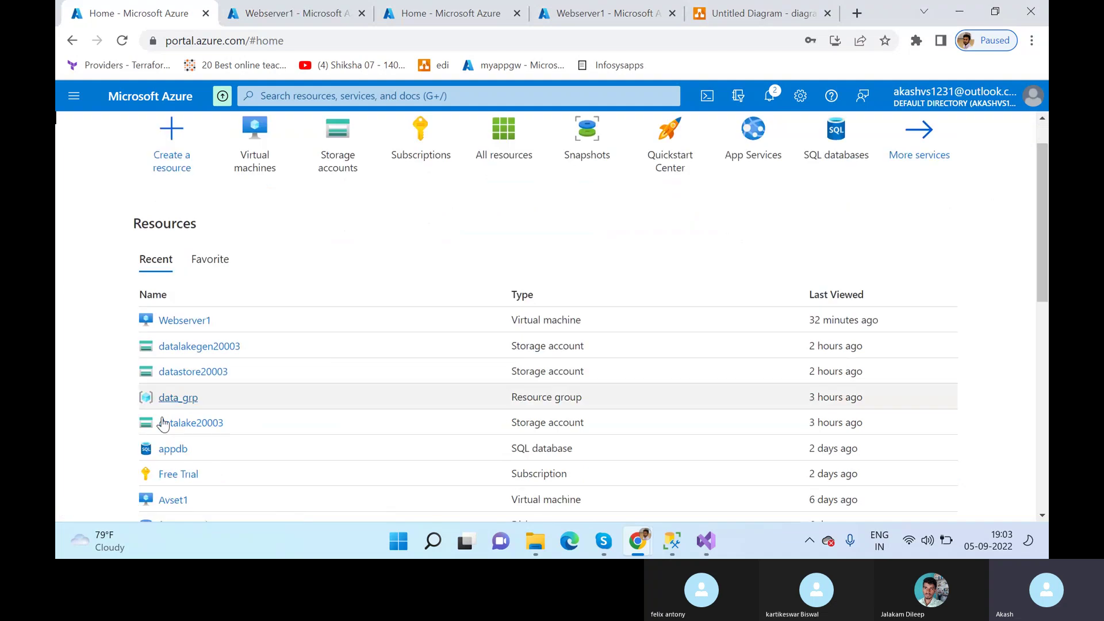
pyautogui.scroll(-2, 167, 443)
pyautogui.scroll(-2, 239, 303)
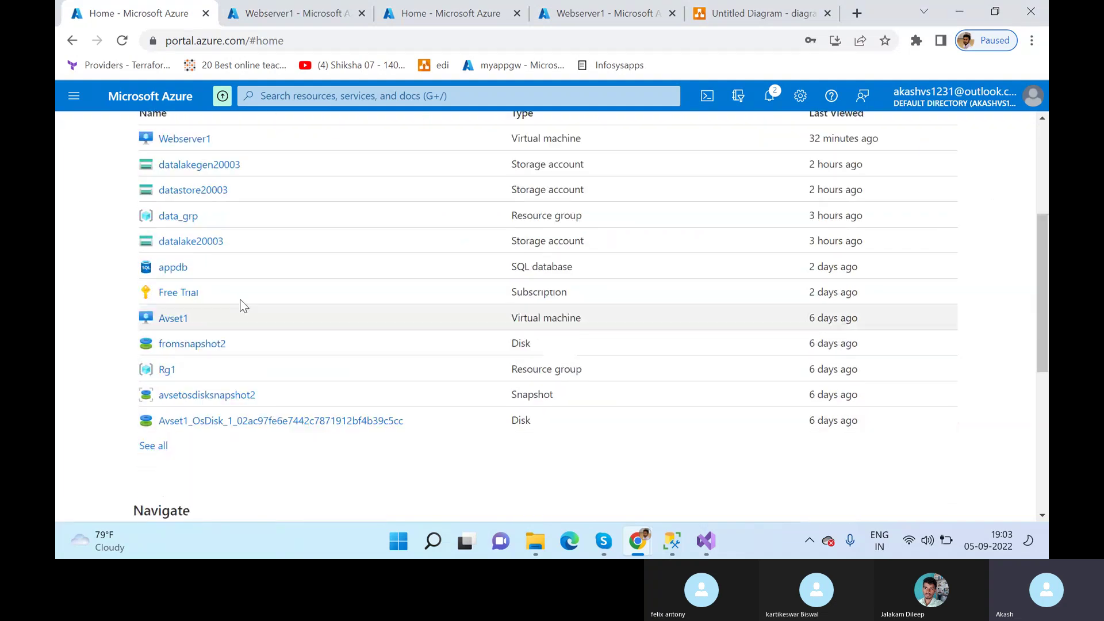
pyautogui.click(303, 97)
pyautogui.write('reco')
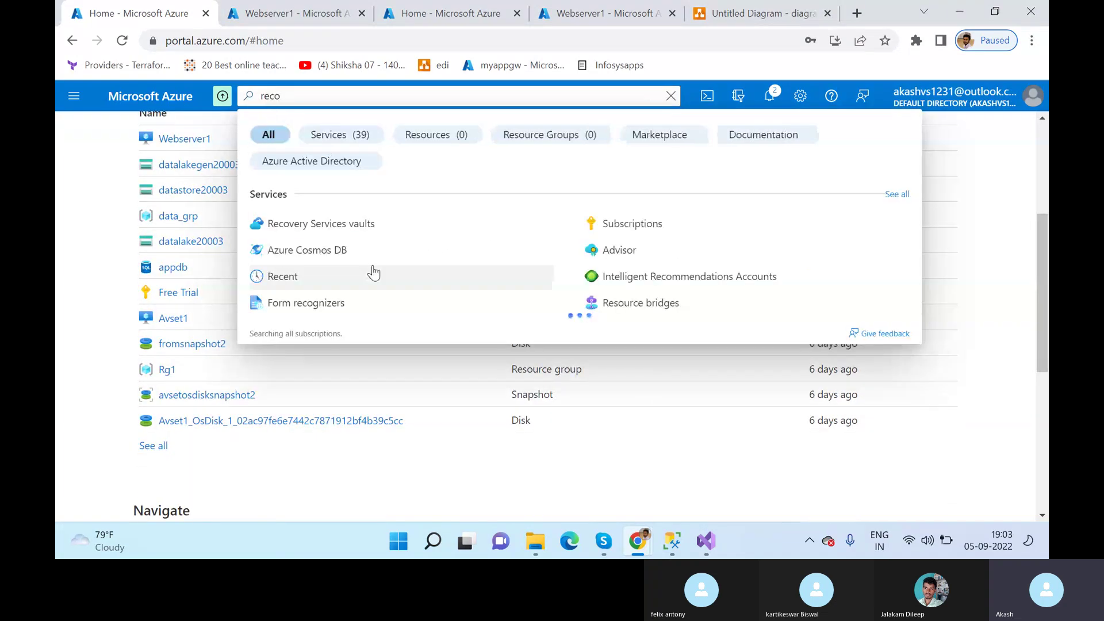
pyautogui.click(397, 230)
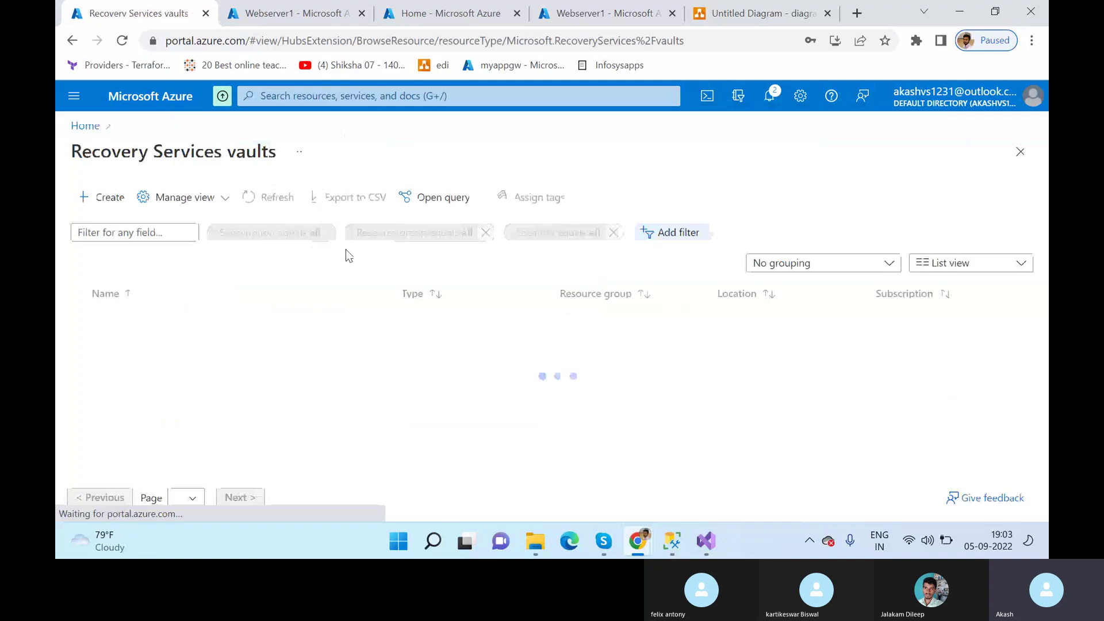
pyautogui.click(126, 323)
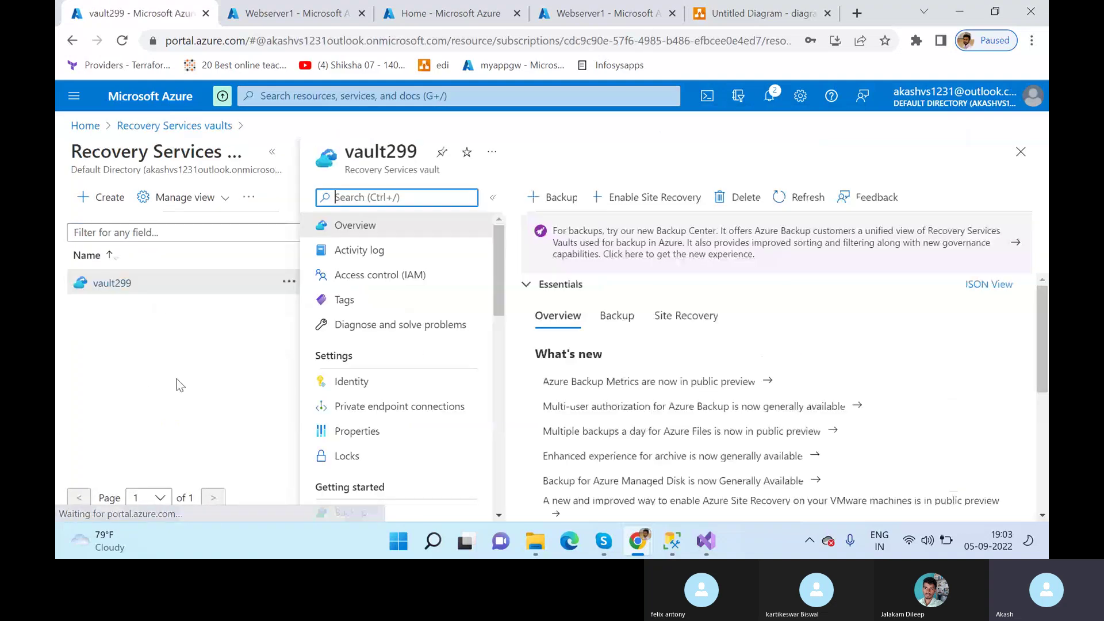
# Step: Show vault299's backup jobs and open the details of the Webserver1 restore job
pyautogui.scroll(-4, 358, 444)
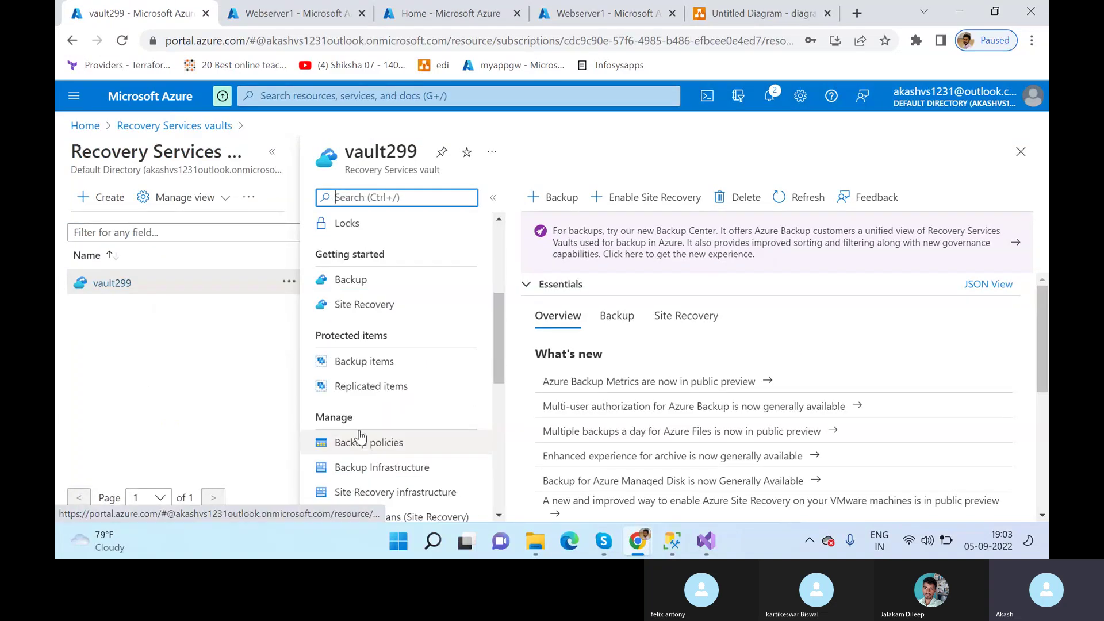
pyautogui.scroll(-5, 419, 431)
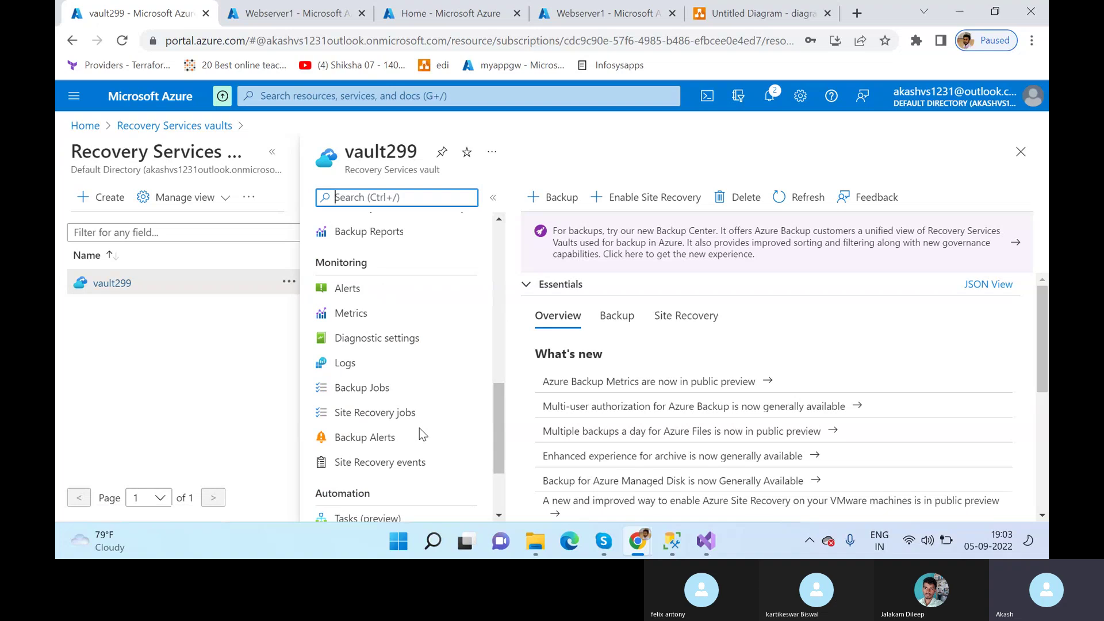
pyautogui.click(376, 391)
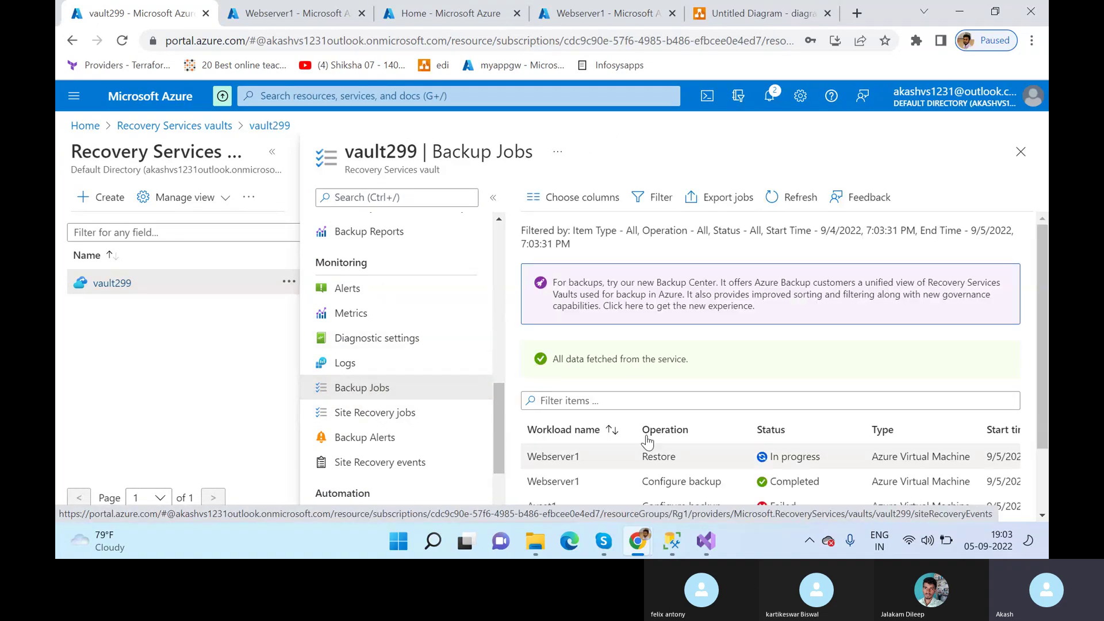
pyautogui.scroll(-2, 558, 371)
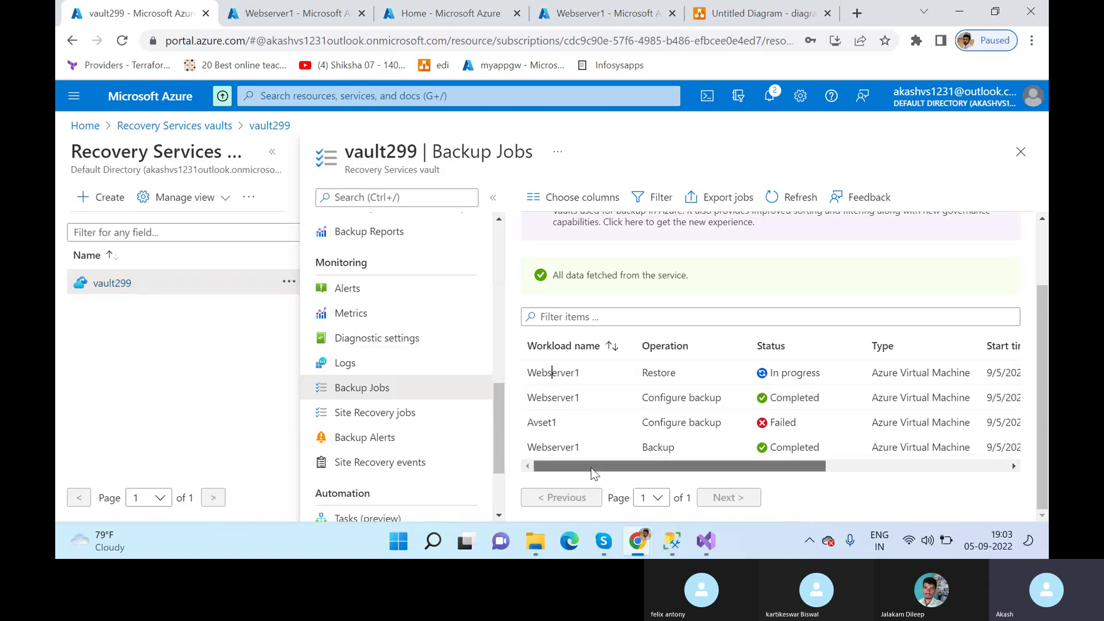
pyautogui.moveTo(592, 467); pyautogui.dragTo(884, 471)
pyautogui.click(920, 374)
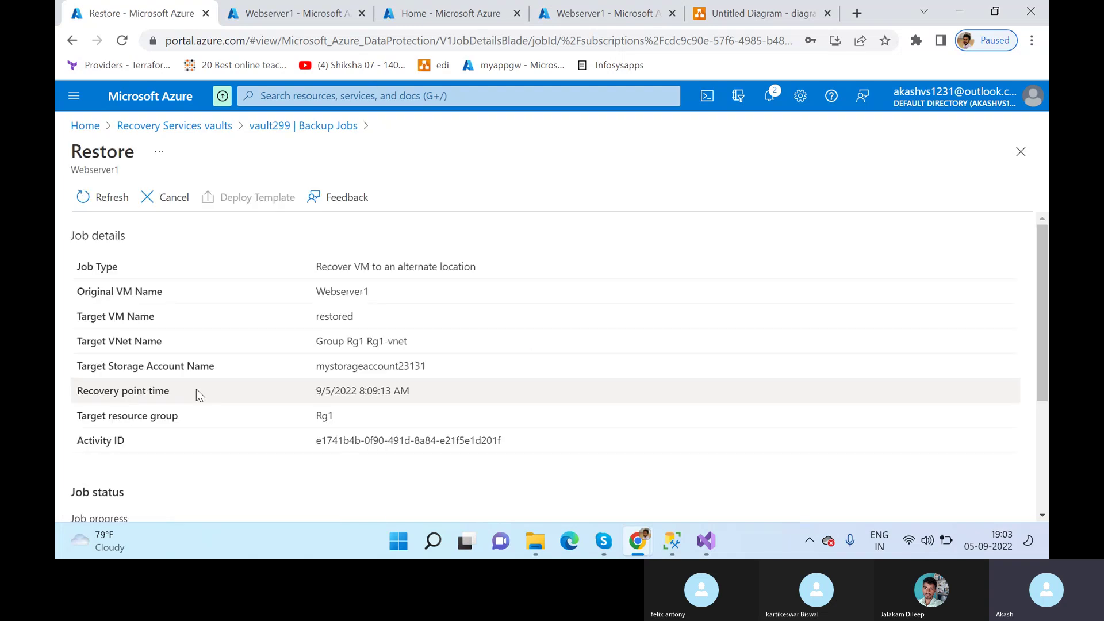
# Step: Examine the restore job's target details, progress and sub tasks, refreshing the job status
pyautogui.scroll(-3, 151, 393)
pyautogui.scroll(-1, 151, 393)
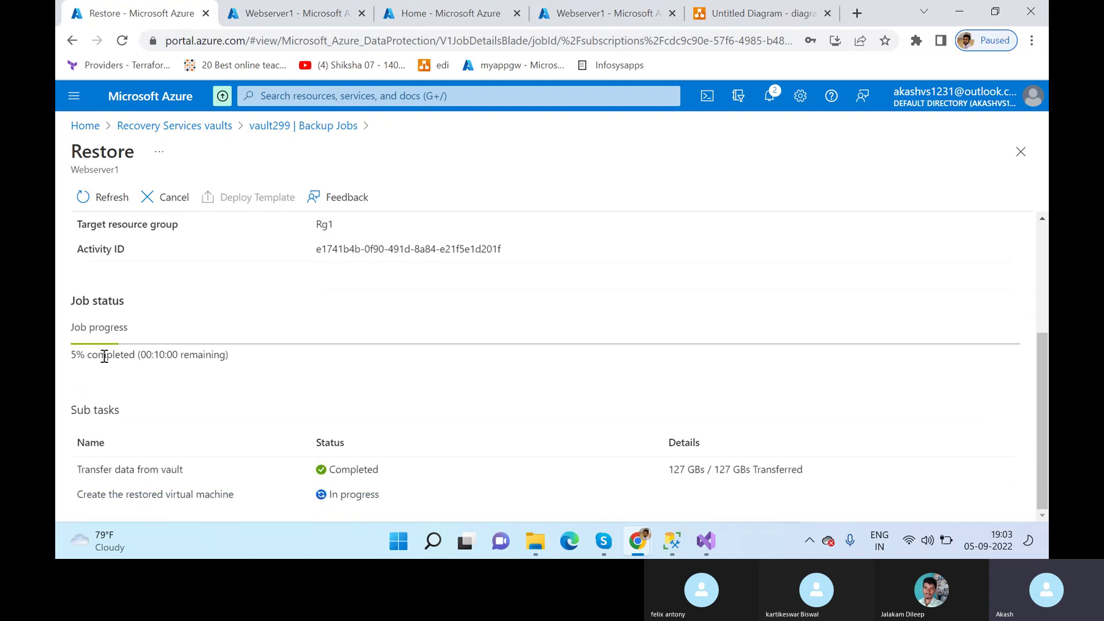
pyautogui.click(108, 198)
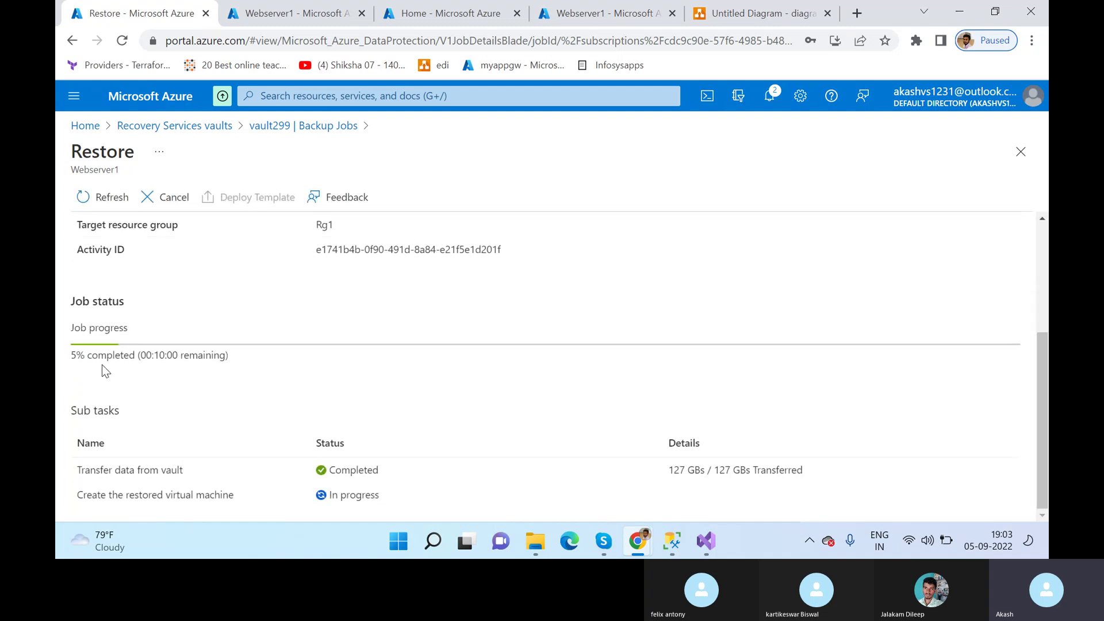
pyautogui.click(105, 197)
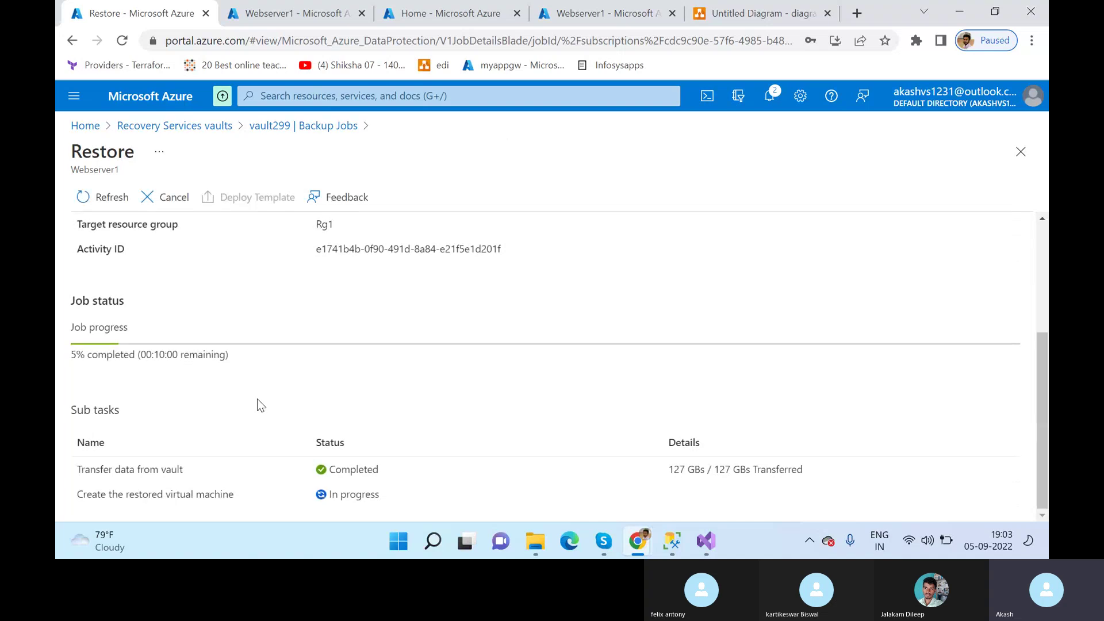
pyautogui.moveTo(76, 479); pyautogui.dragTo(210, 480)
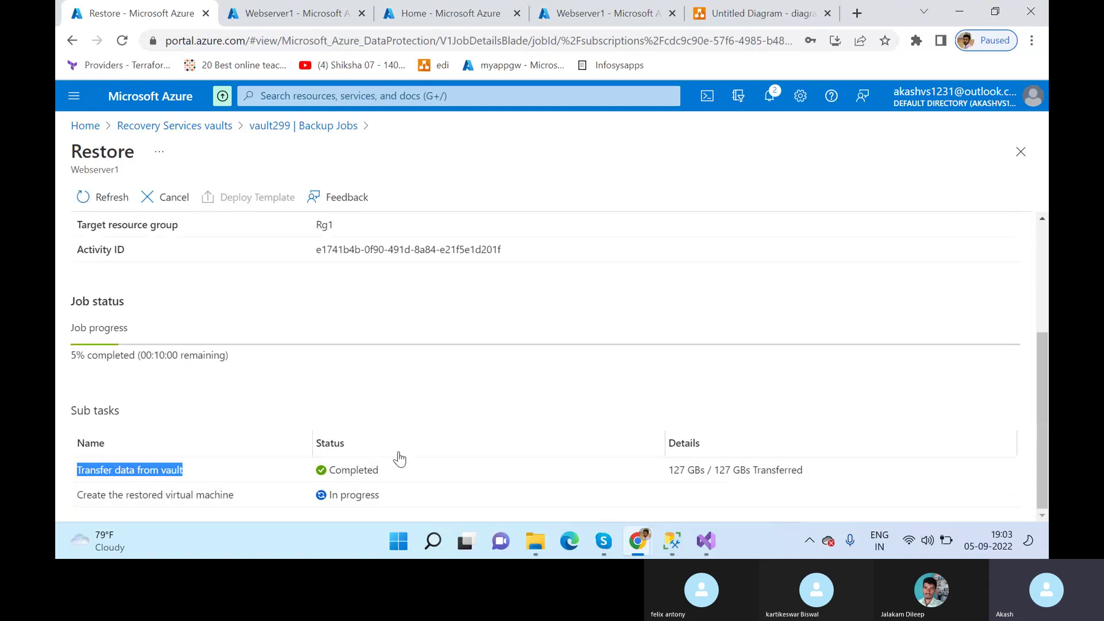
pyautogui.click(703, 468)
pyautogui.moveTo(139, 496); pyautogui.dragTo(249, 505)
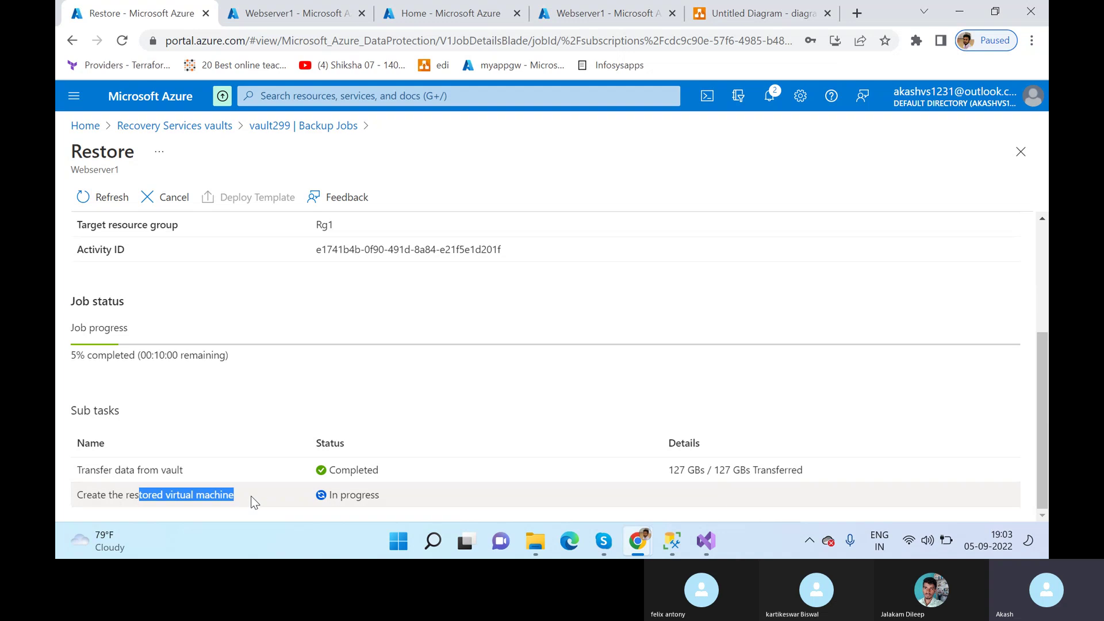
# Step: Refresh the Webserver1 restore job again to check for updated progress
pyautogui.click(89, 208)
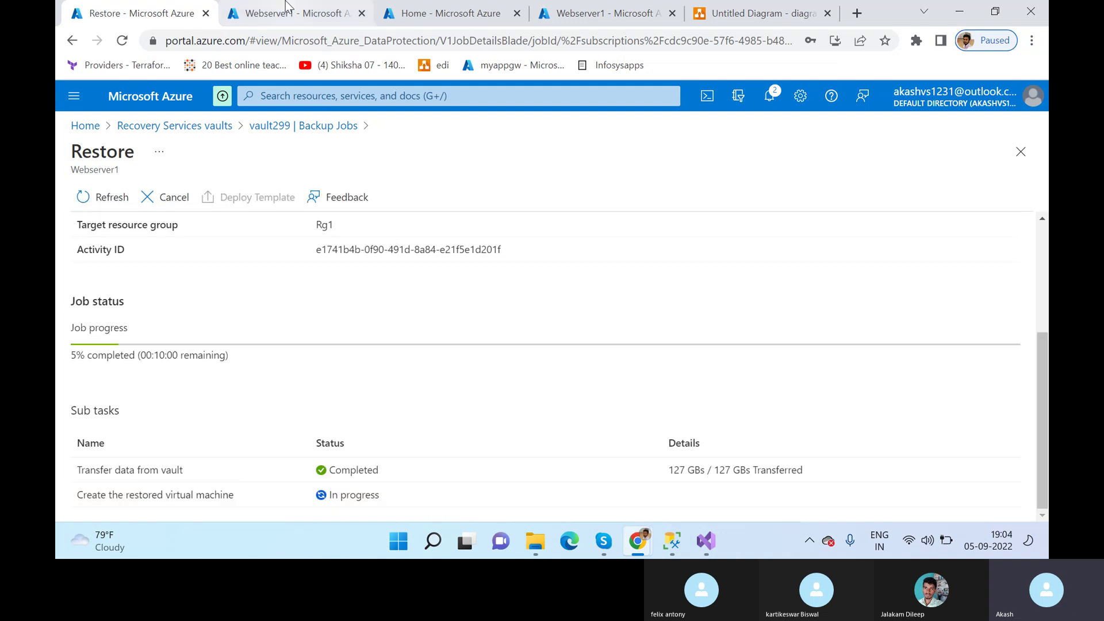
pyautogui.click(268, 11)
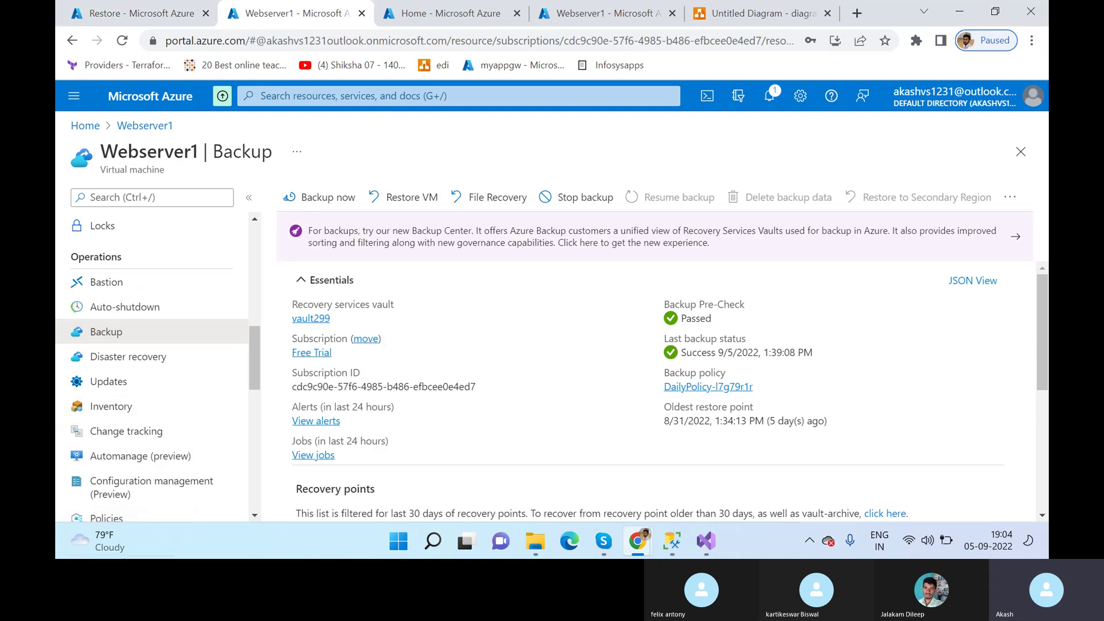
pyautogui.click(189, 8)
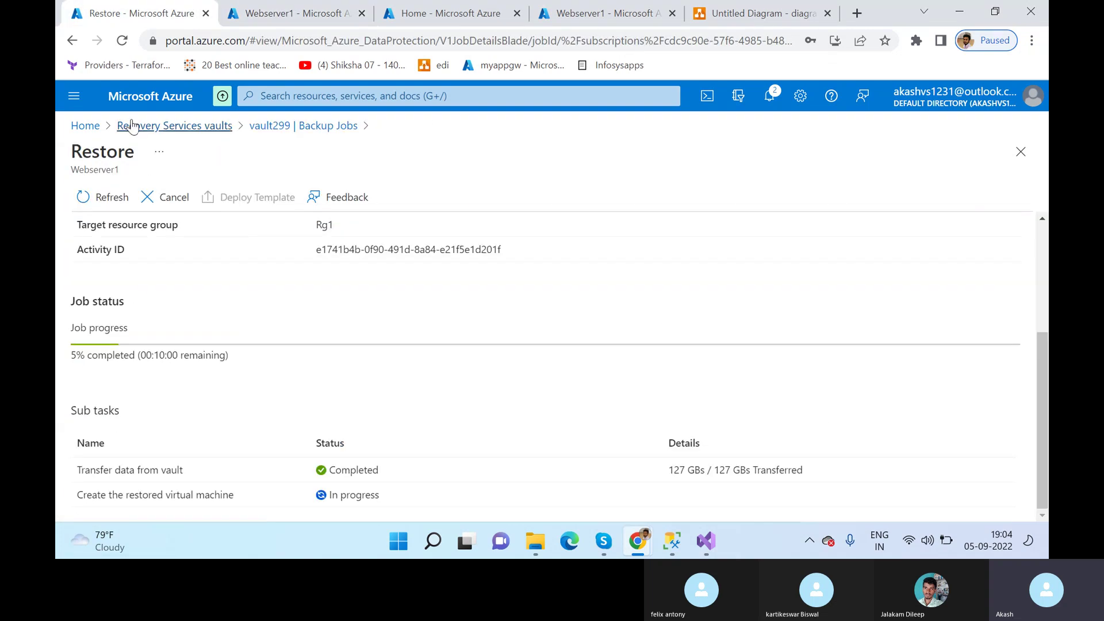
pyautogui.click(98, 196)
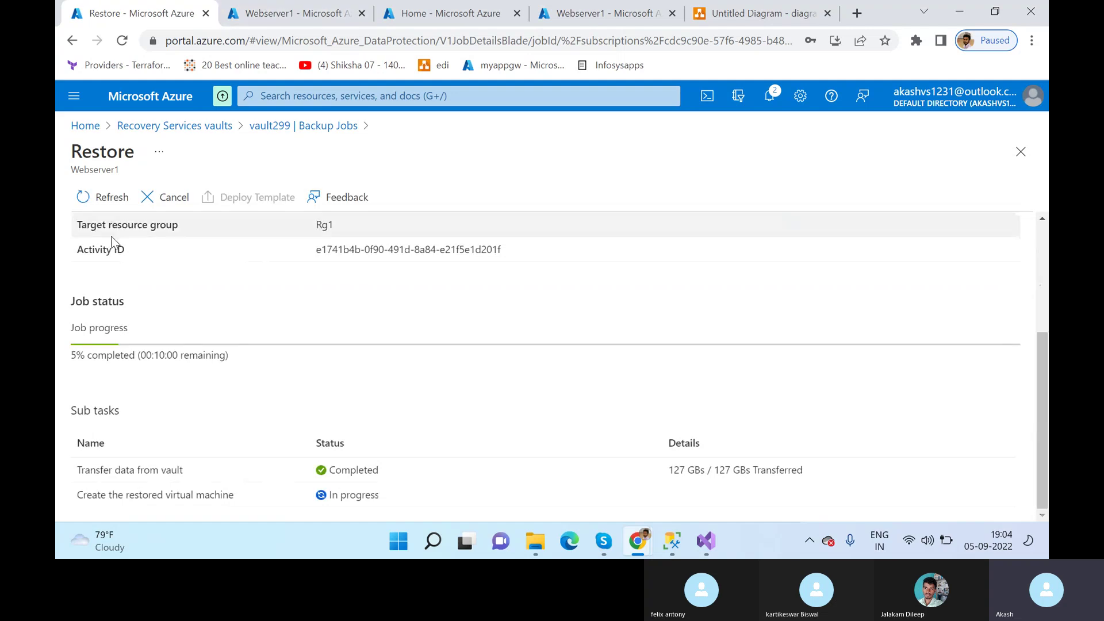
pyautogui.click(98, 197)
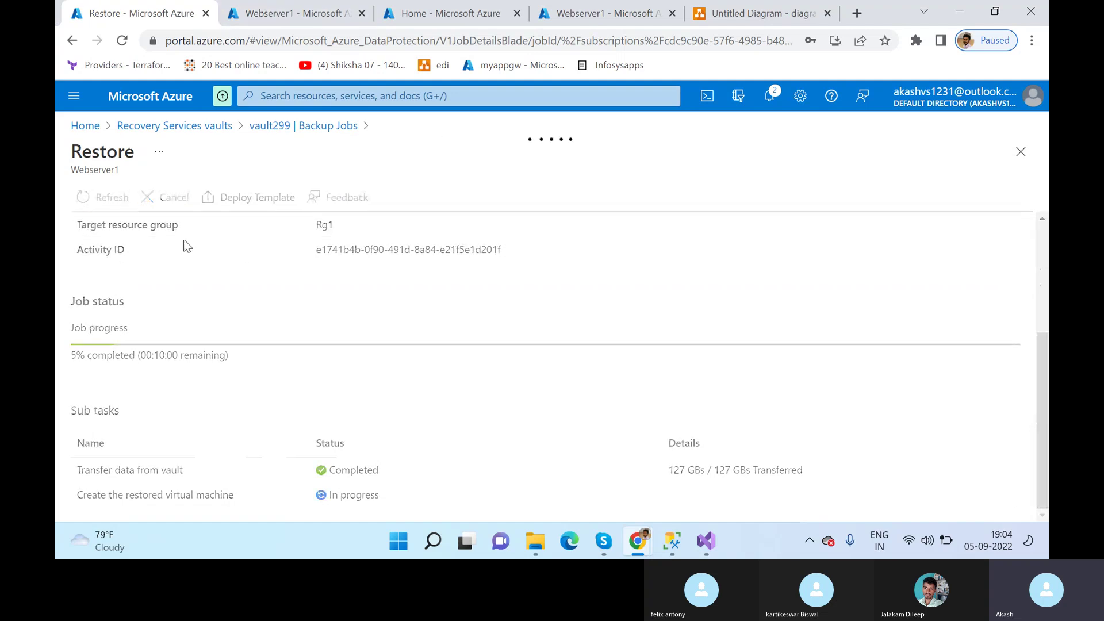
# Step: Return to Webserver1's Backup page, start another virtual machine restore and select the 9/5/2022, 1:39:13 PM restore point
pyautogui.click(290, 13)
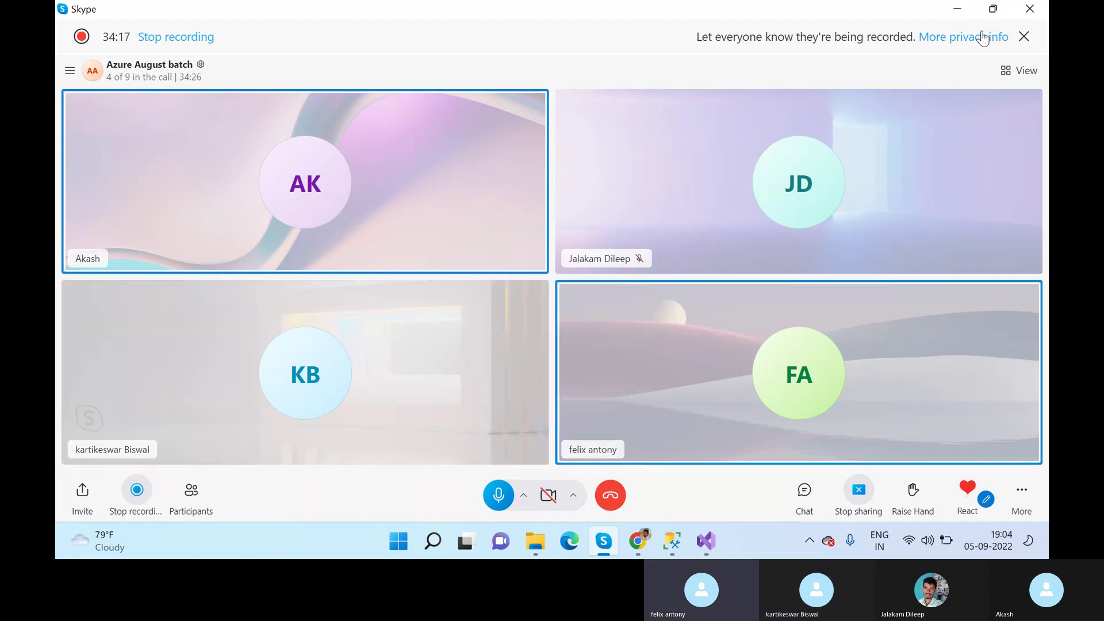
pyautogui.click(957, 9)
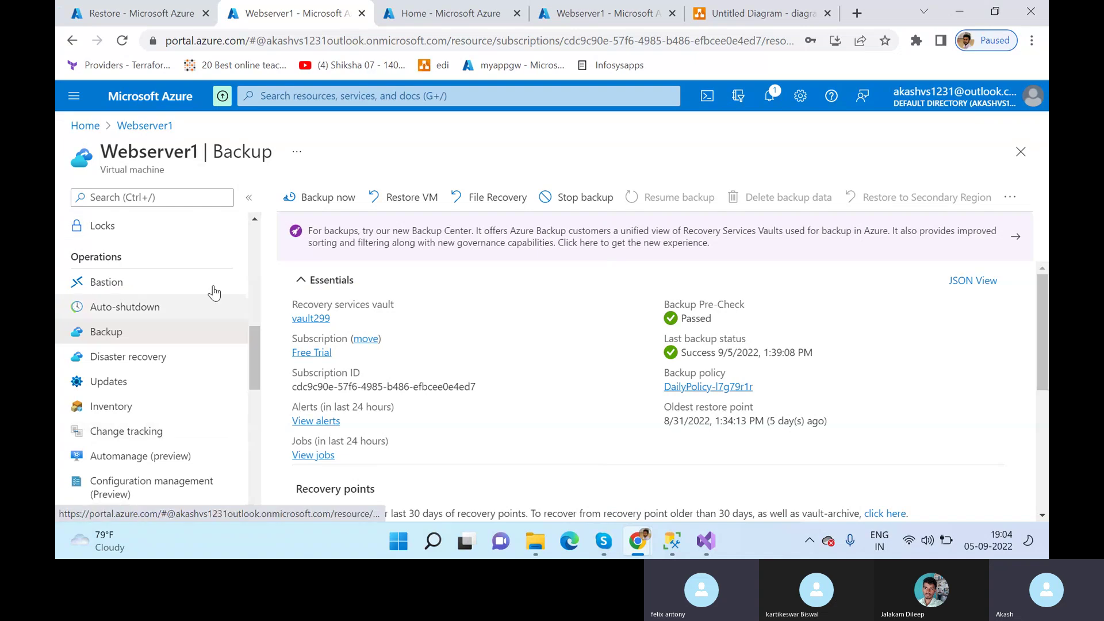
pyautogui.click(408, 198)
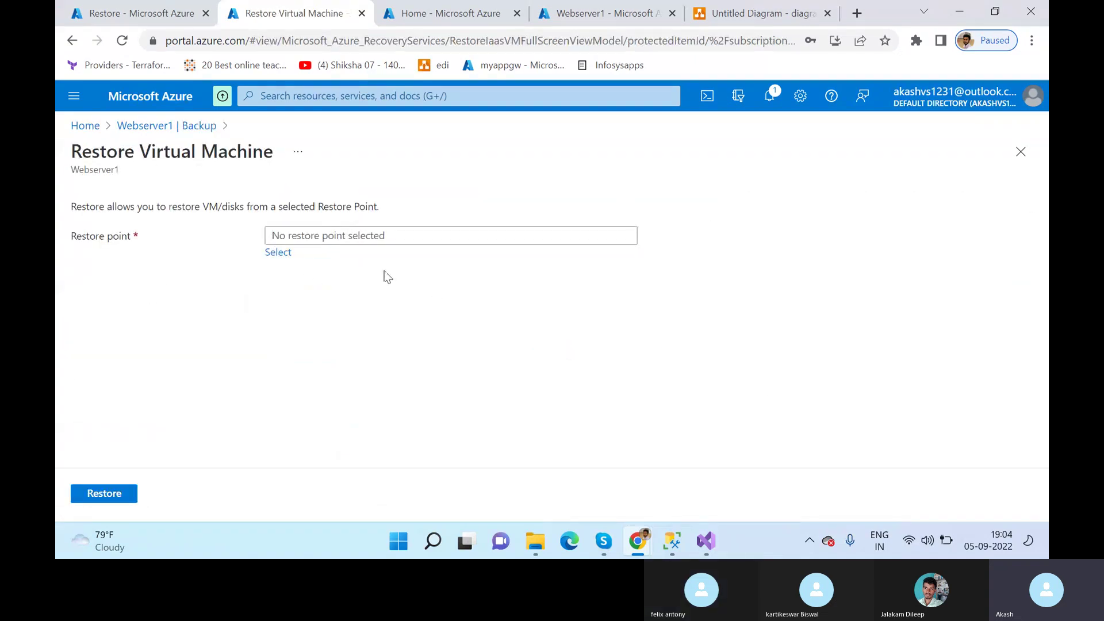
pyautogui.click(280, 253)
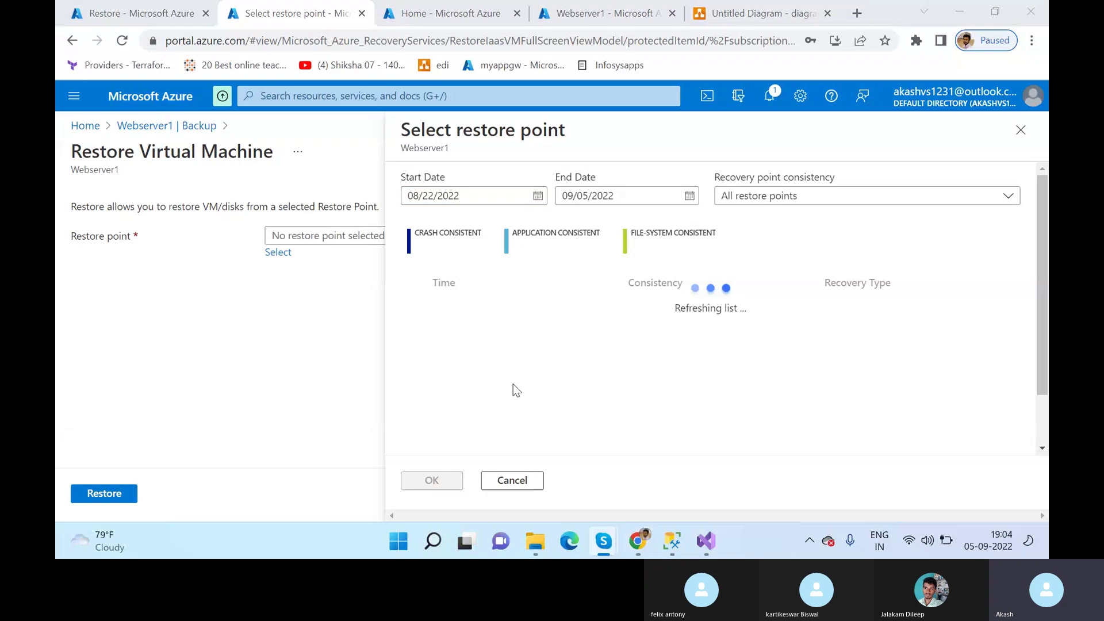
pyautogui.click(432, 480)
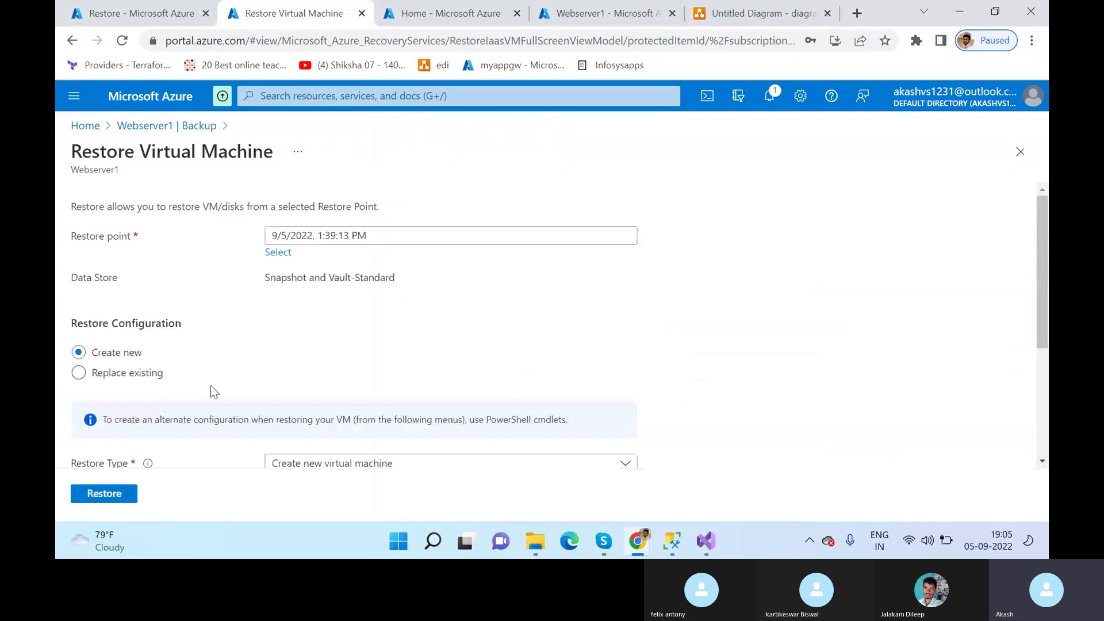
# Step: Set the staging location of the new virtual machine restore to mystorageaccount23131 (StandardLRS)
pyautogui.scroll(-3, 216, 393)
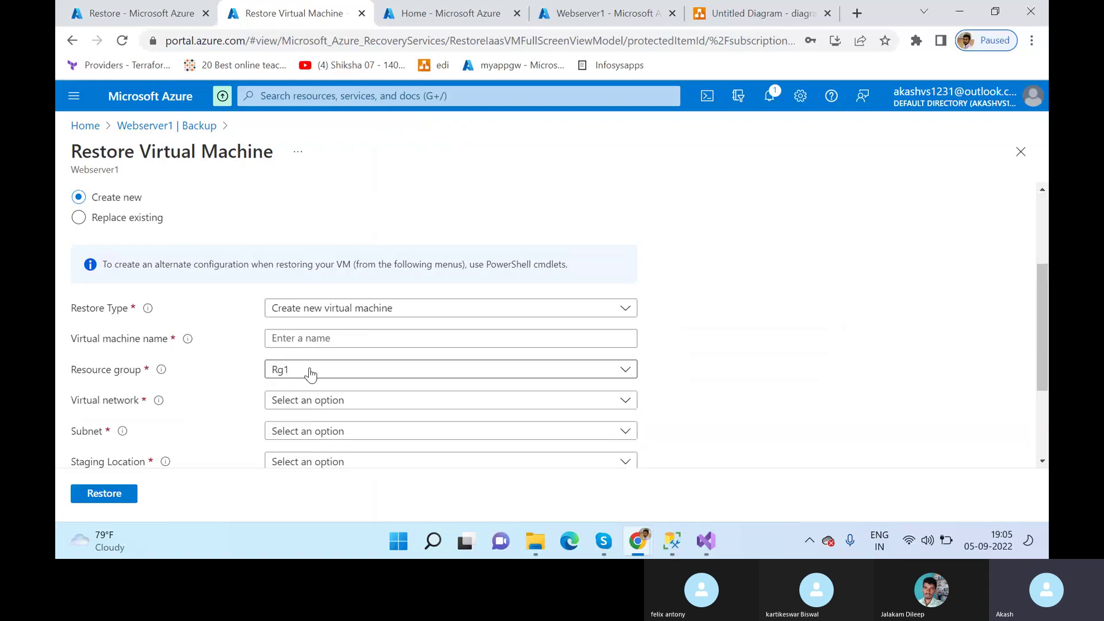
pyautogui.scroll(-2, 300, 357)
pyautogui.click(299, 384)
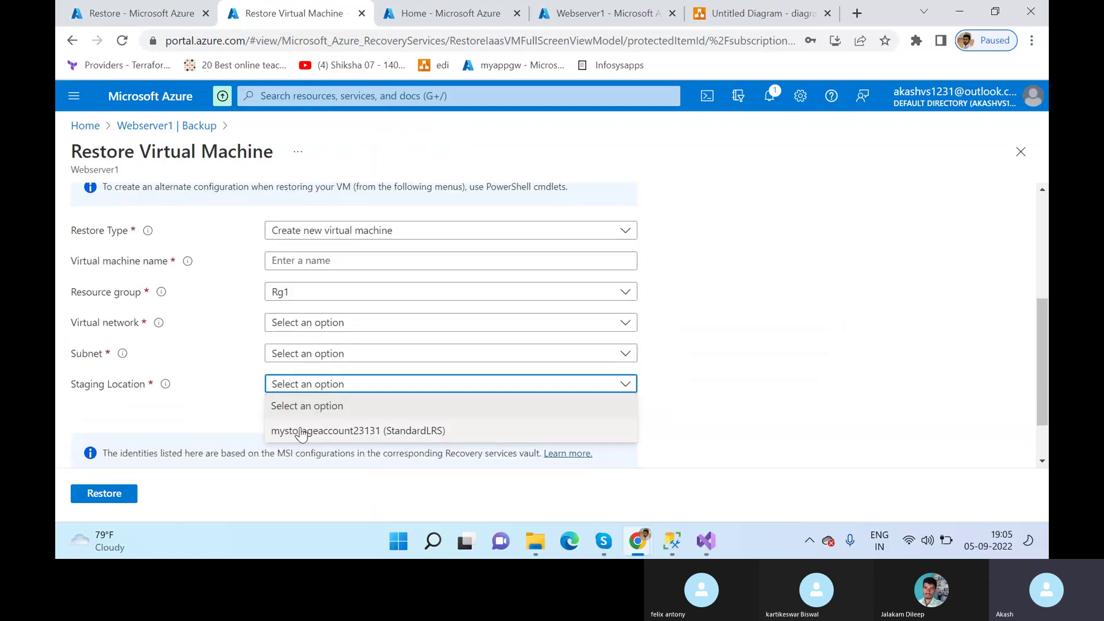
pyautogui.click(301, 435)
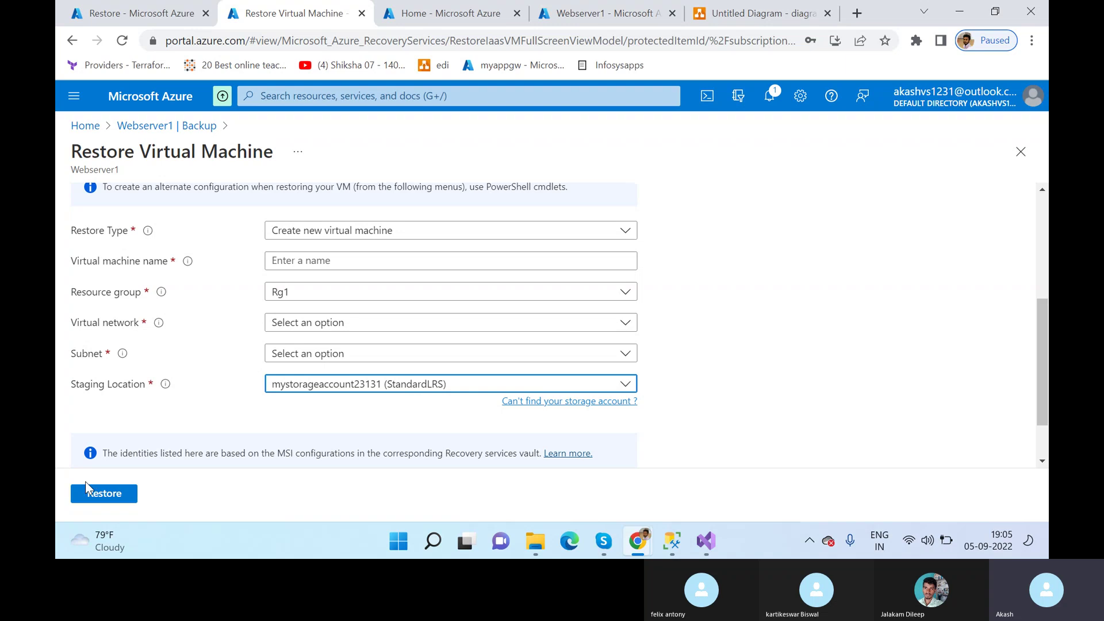
# Step: Look over the remaining restore settings, then leave the restore form without submitting it and return to the portal's Home page
pyautogui.click(203, 418)
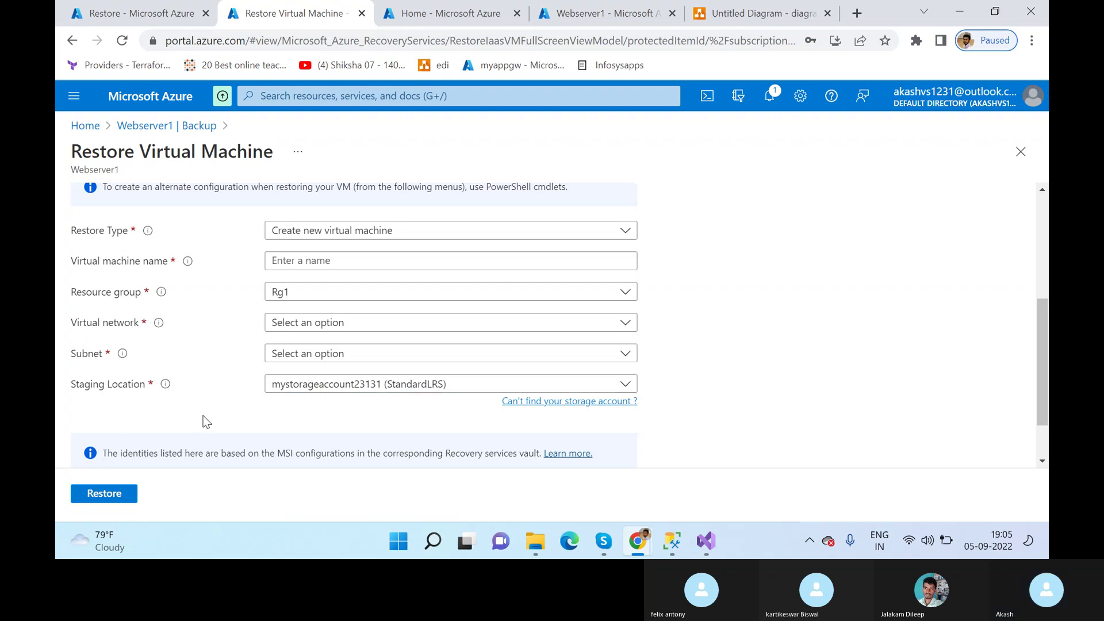
pyautogui.scroll(-2, 205, 420)
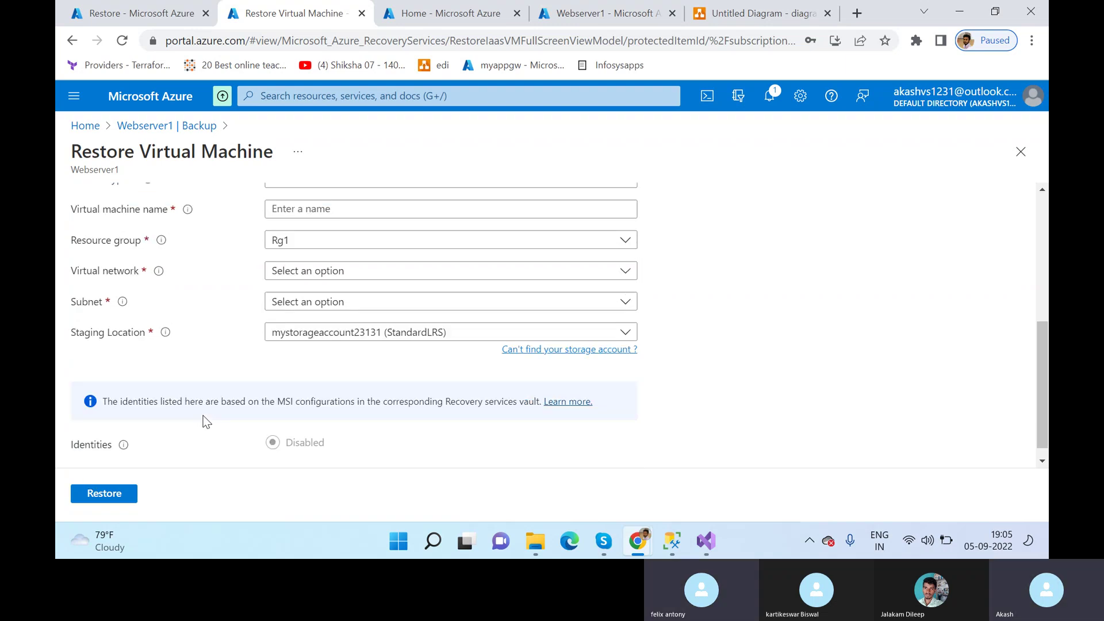
pyautogui.scroll(5, 207, 421)
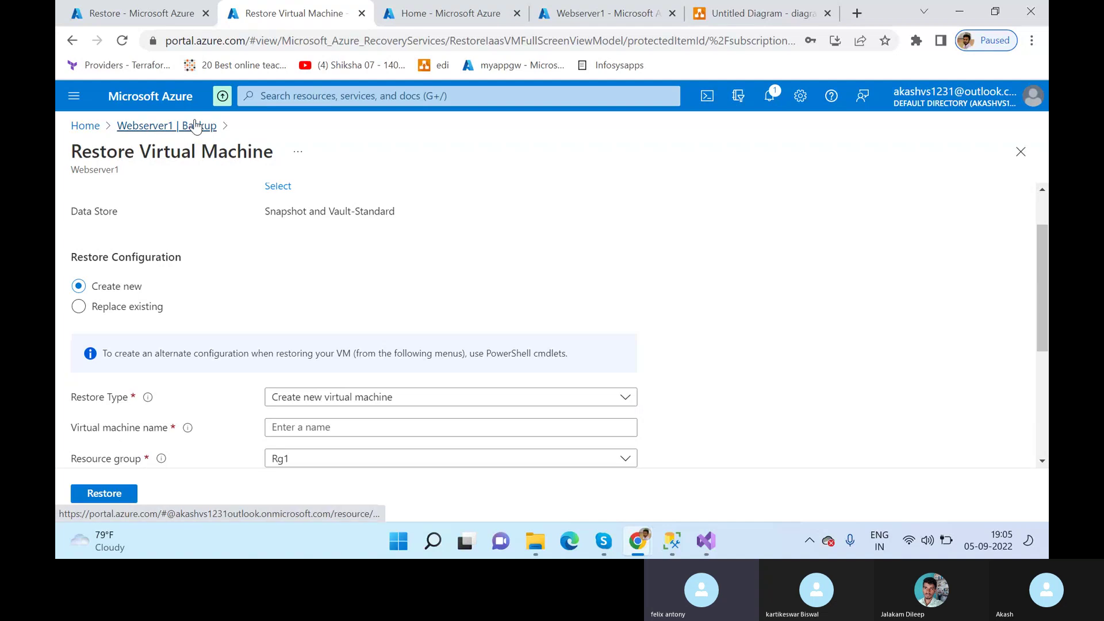
pyautogui.click(199, 125)
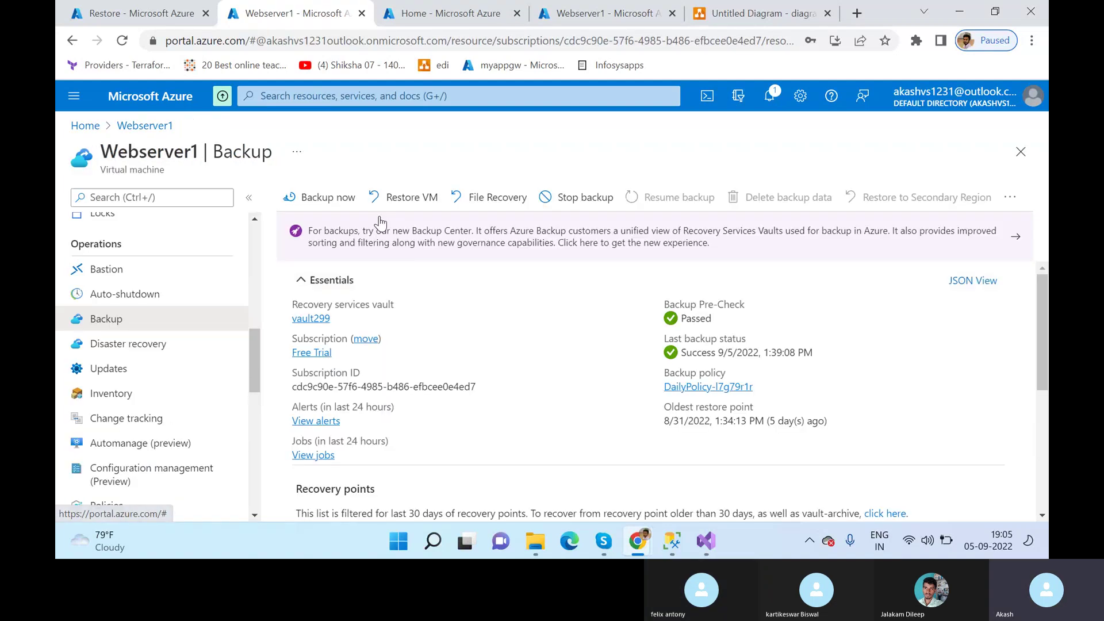
pyautogui.click(85, 126)
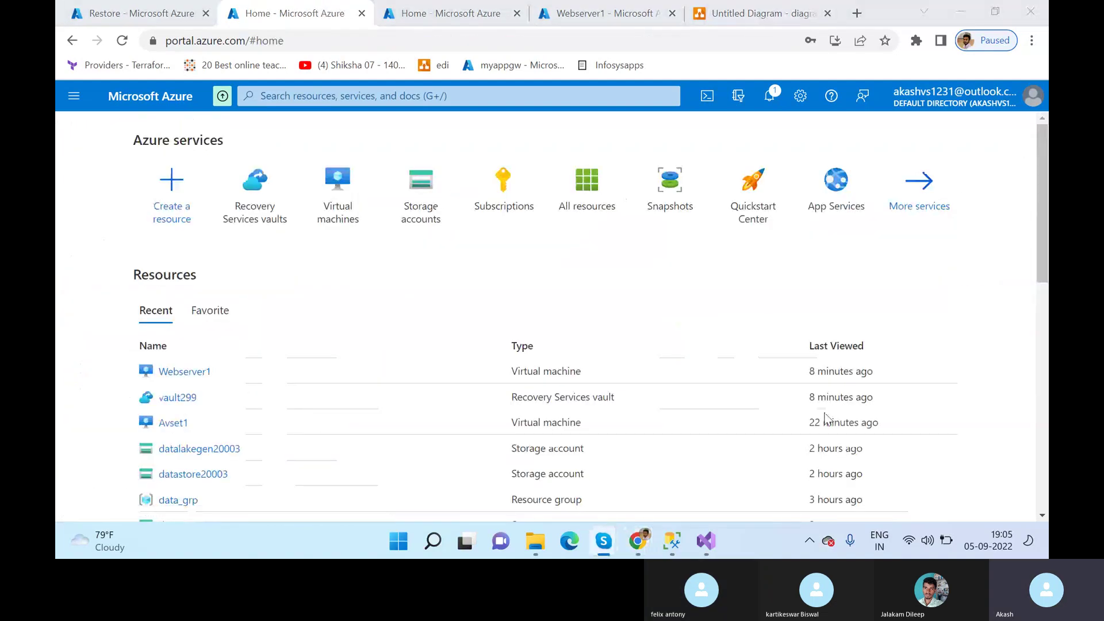
# Step: Switch to the Skype call and cancel the Windows Security identity verification
pyautogui.hotkey('alt', 'Tab')
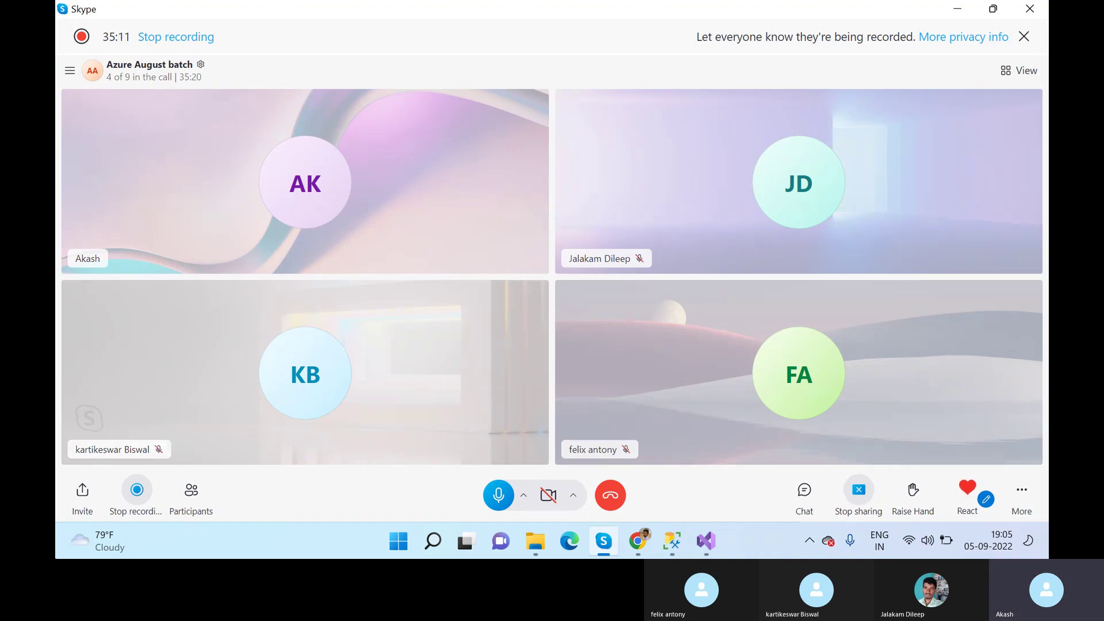
pyautogui.moveTo(129, 537)
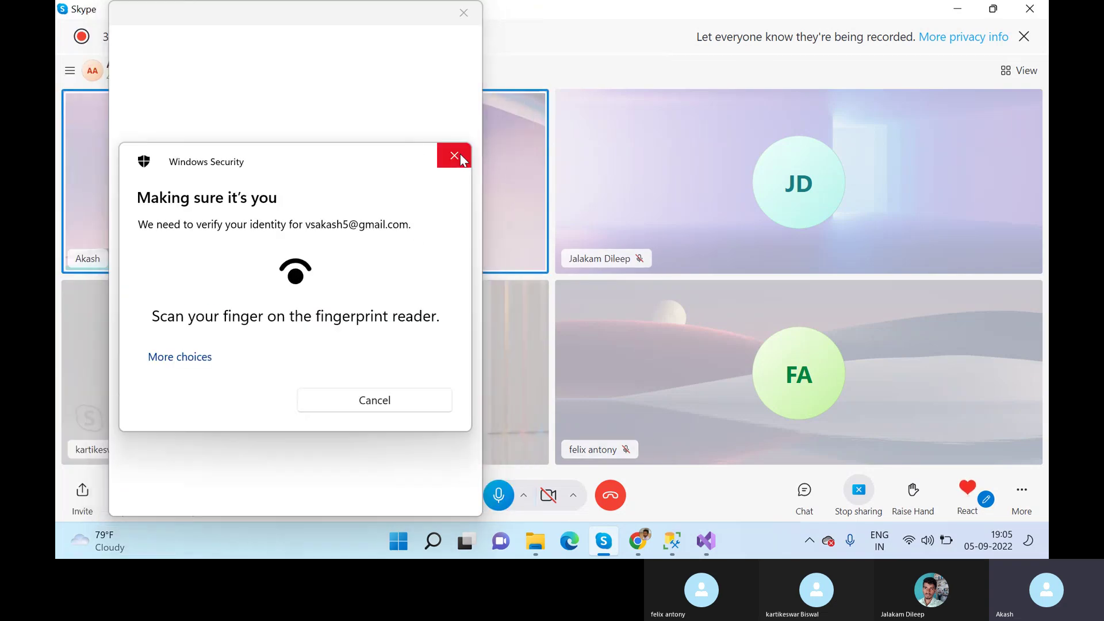
pyautogui.click(456, 156)
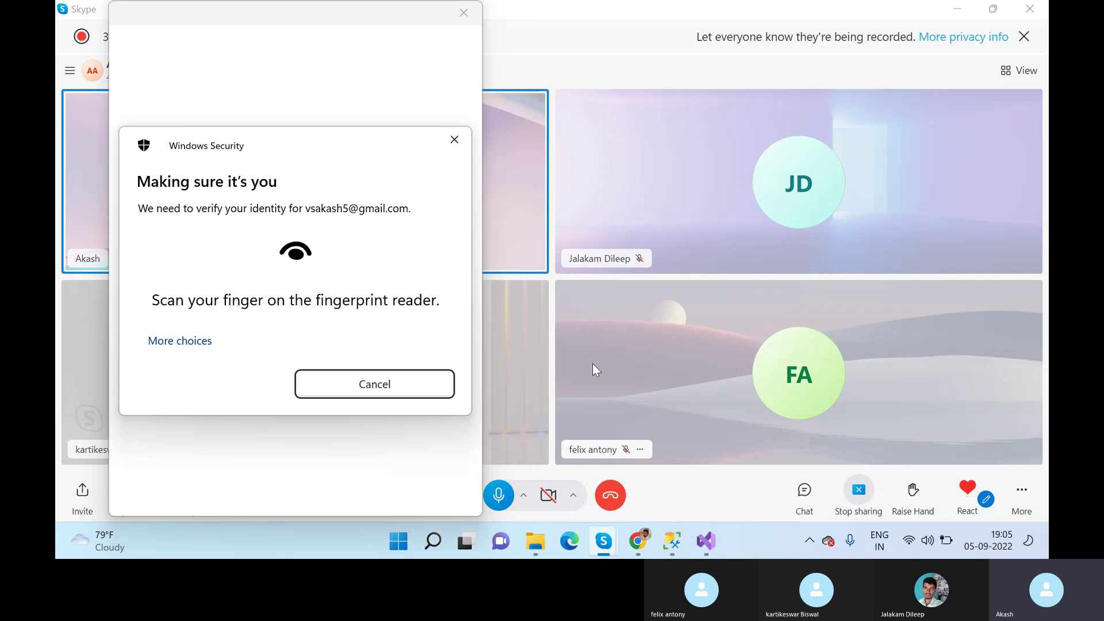
pyautogui.click(386, 384)
# Step: Mute and unmute the microphone in the Skype call, briefly minimizing the call window and returning to it
pyautogui.hotkey('ctrl', 'm')
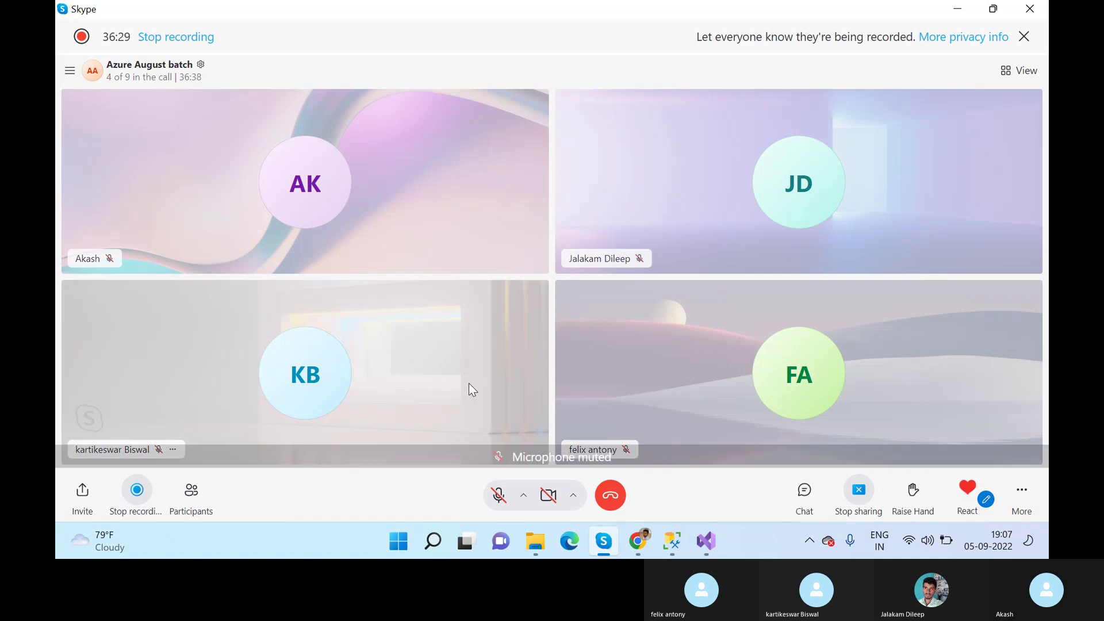
pyautogui.click(499, 498)
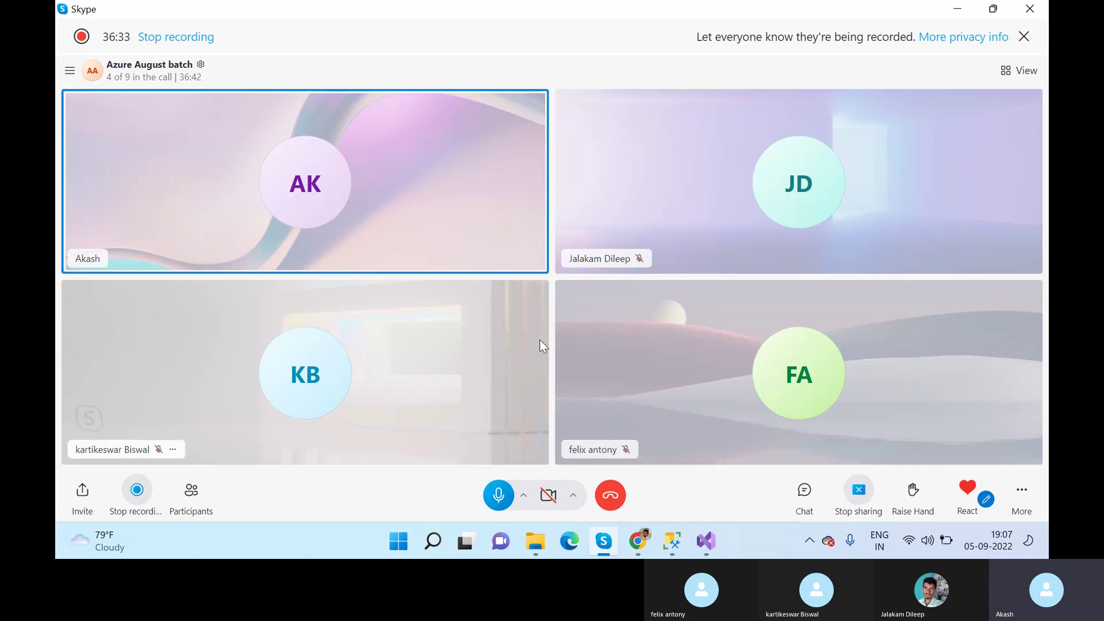
pyautogui.click(509, 488)
pyautogui.click(958, 8)
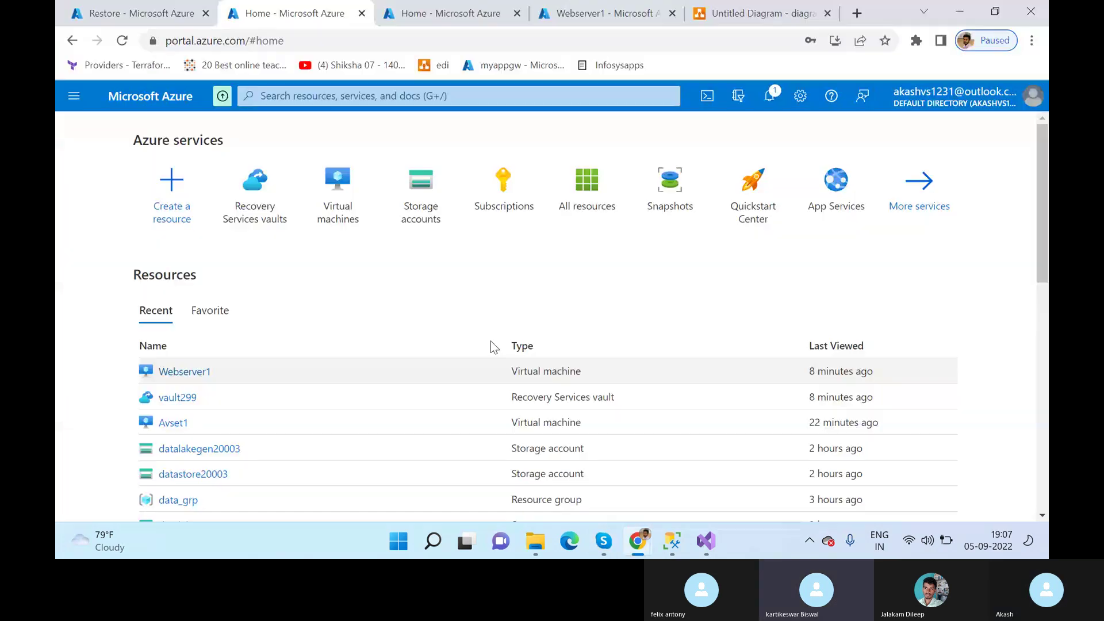
pyautogui.hotkey('alt', 'Tab')
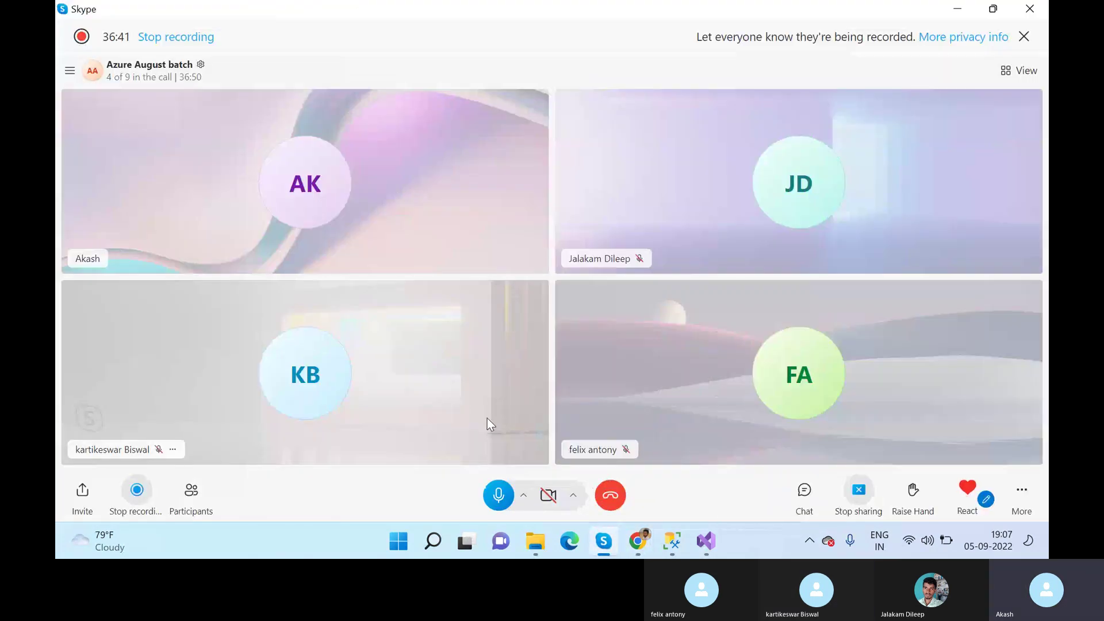